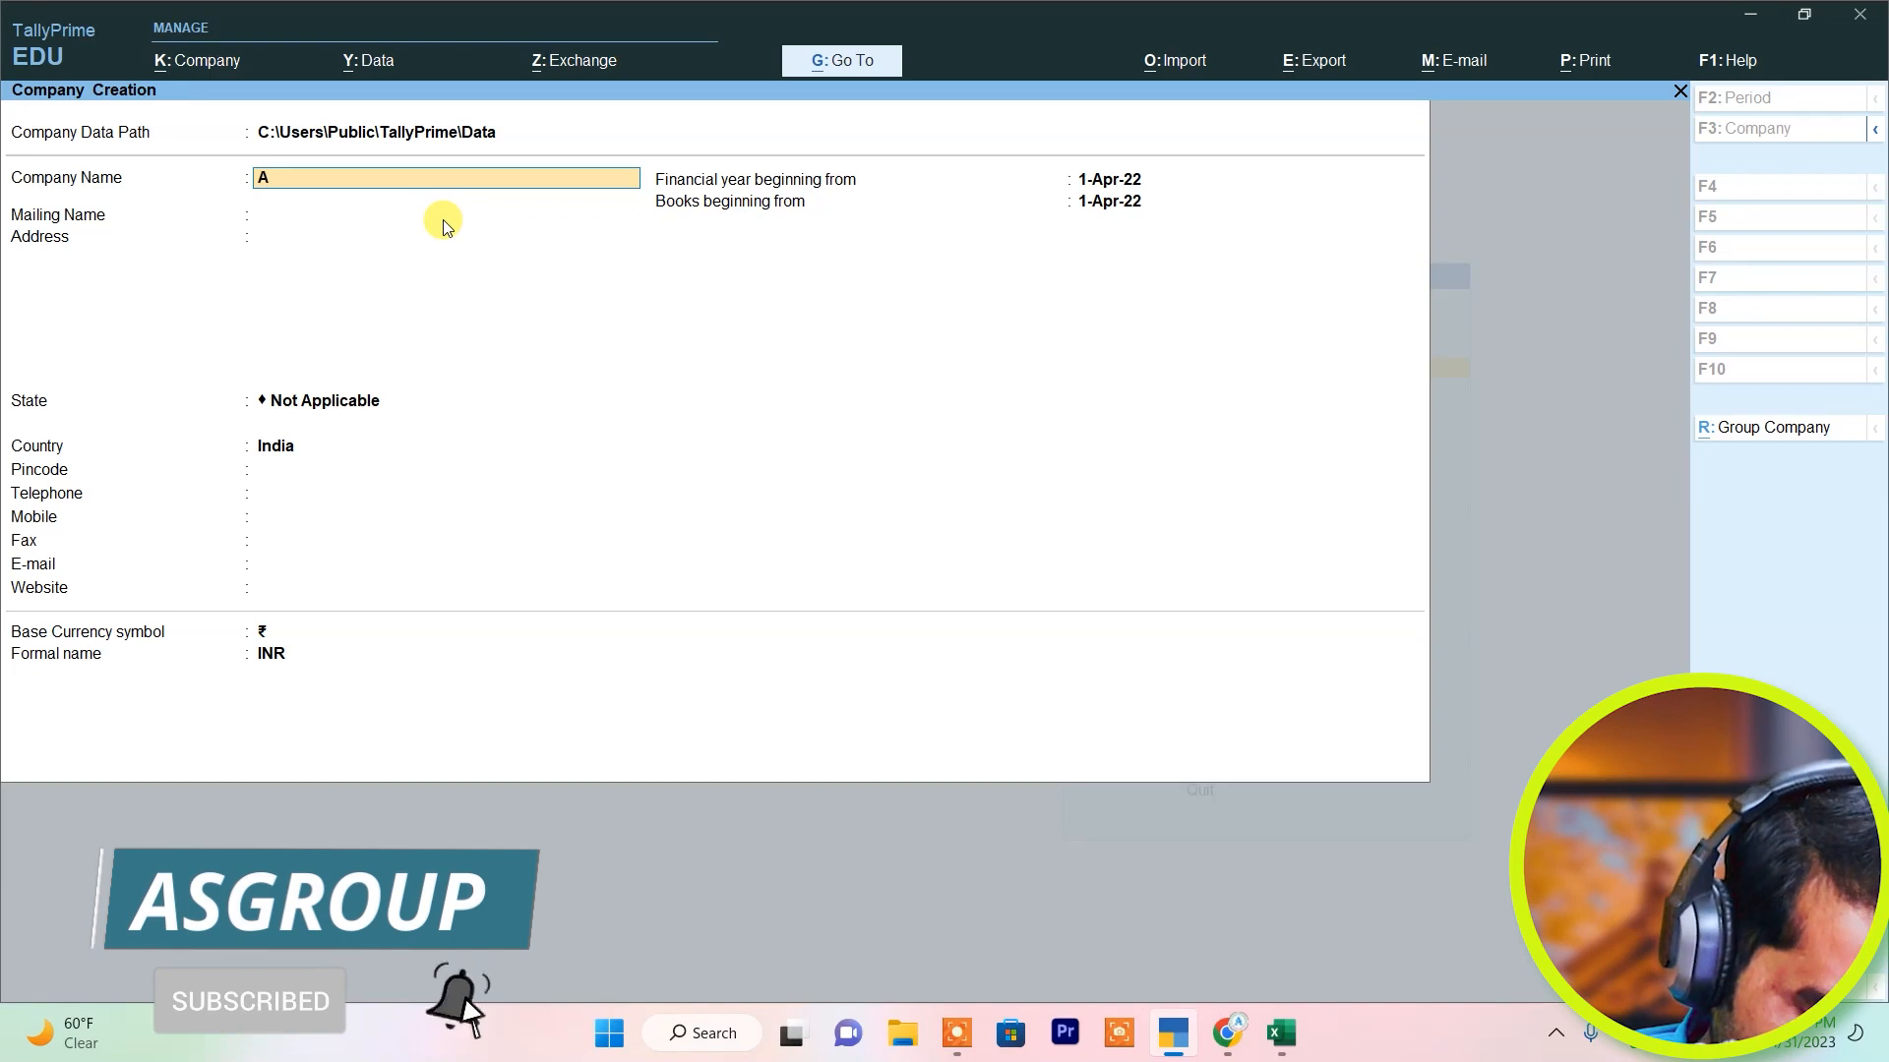
Name the new company Asgroup of Collages and keep the same mailing name.
text(of Ic)
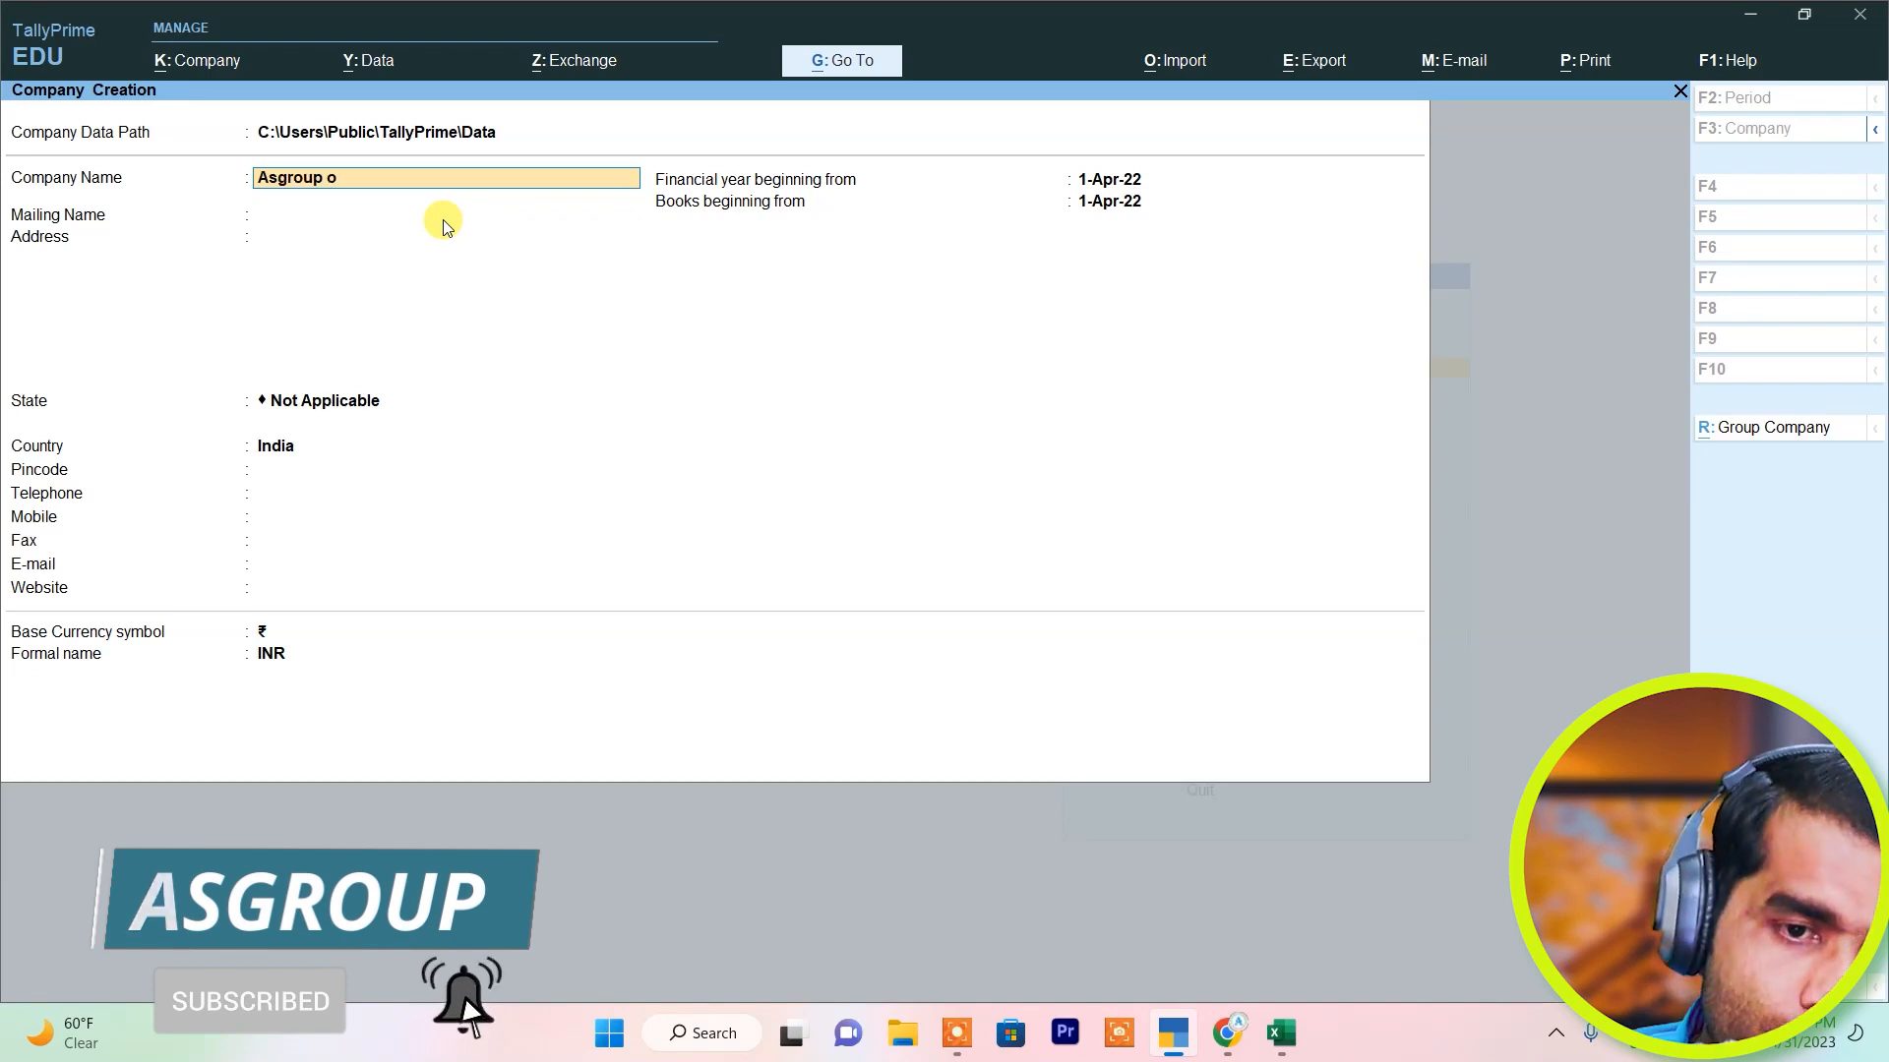
text(ollages)
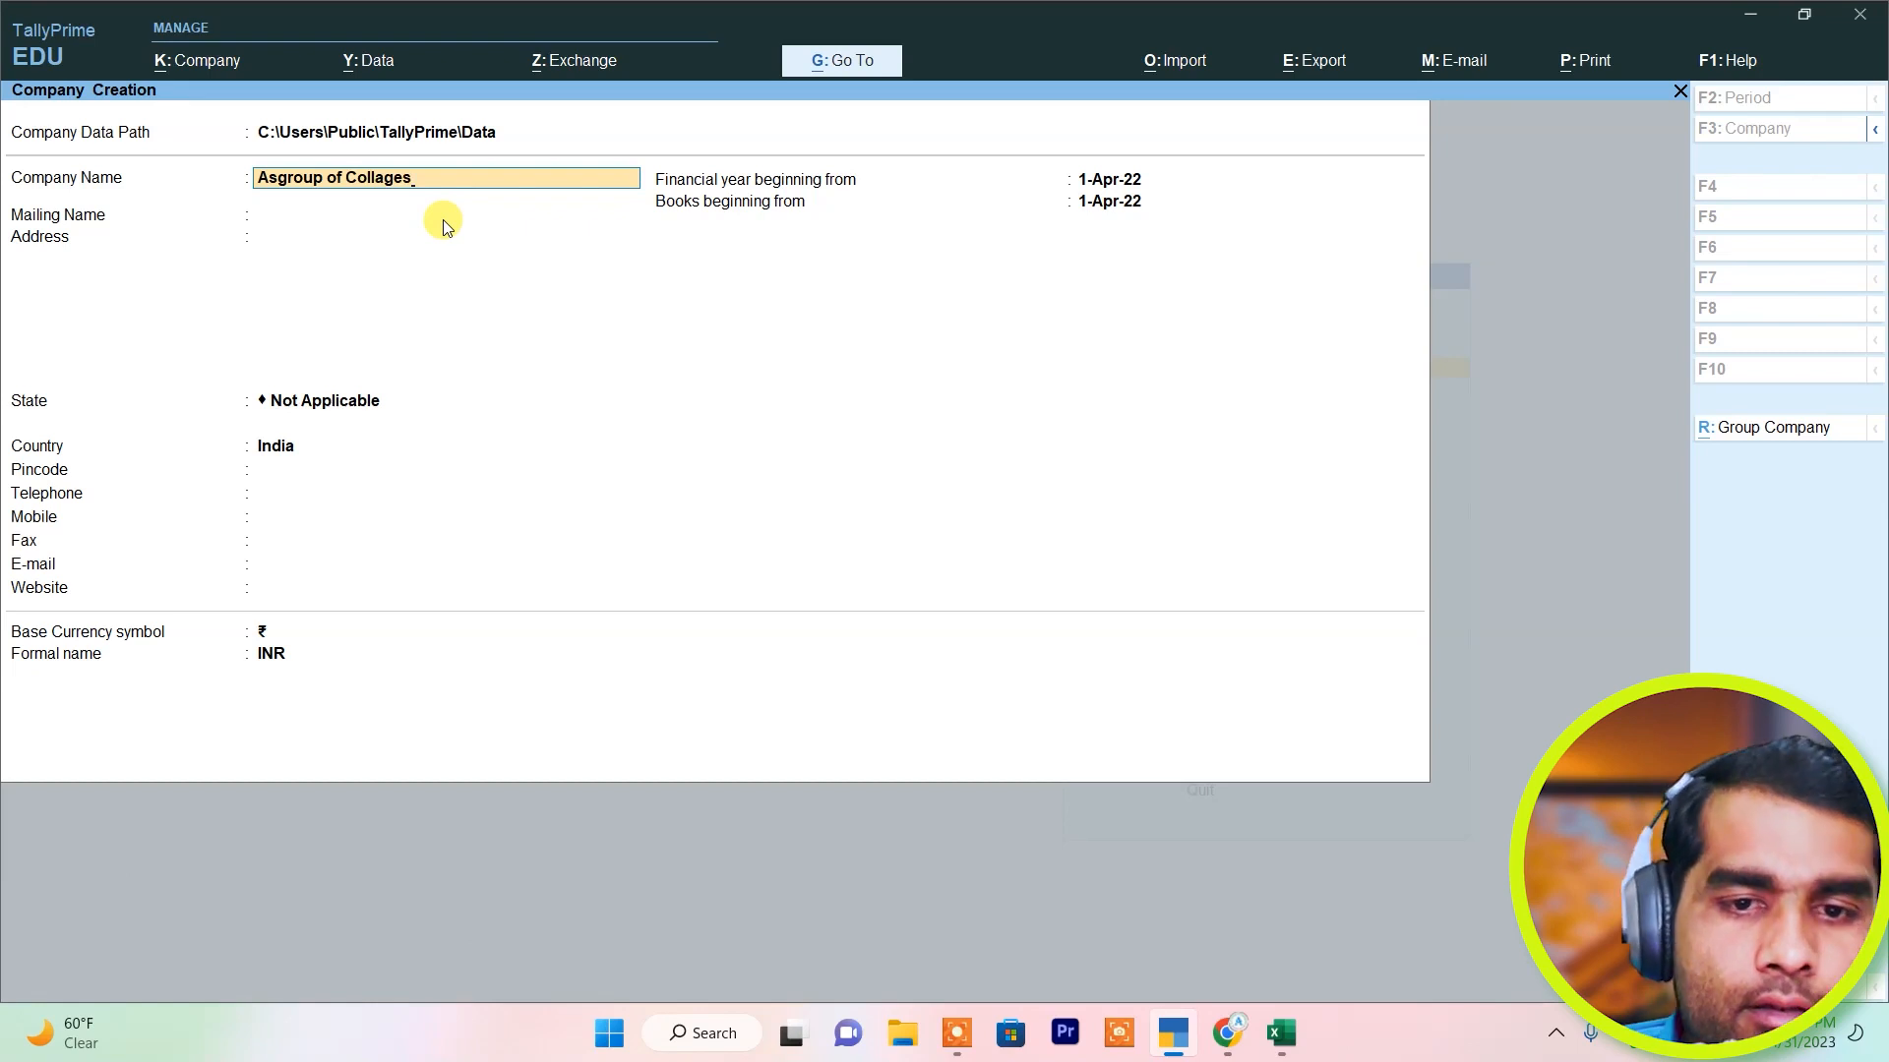
key(Return)
key(Return)
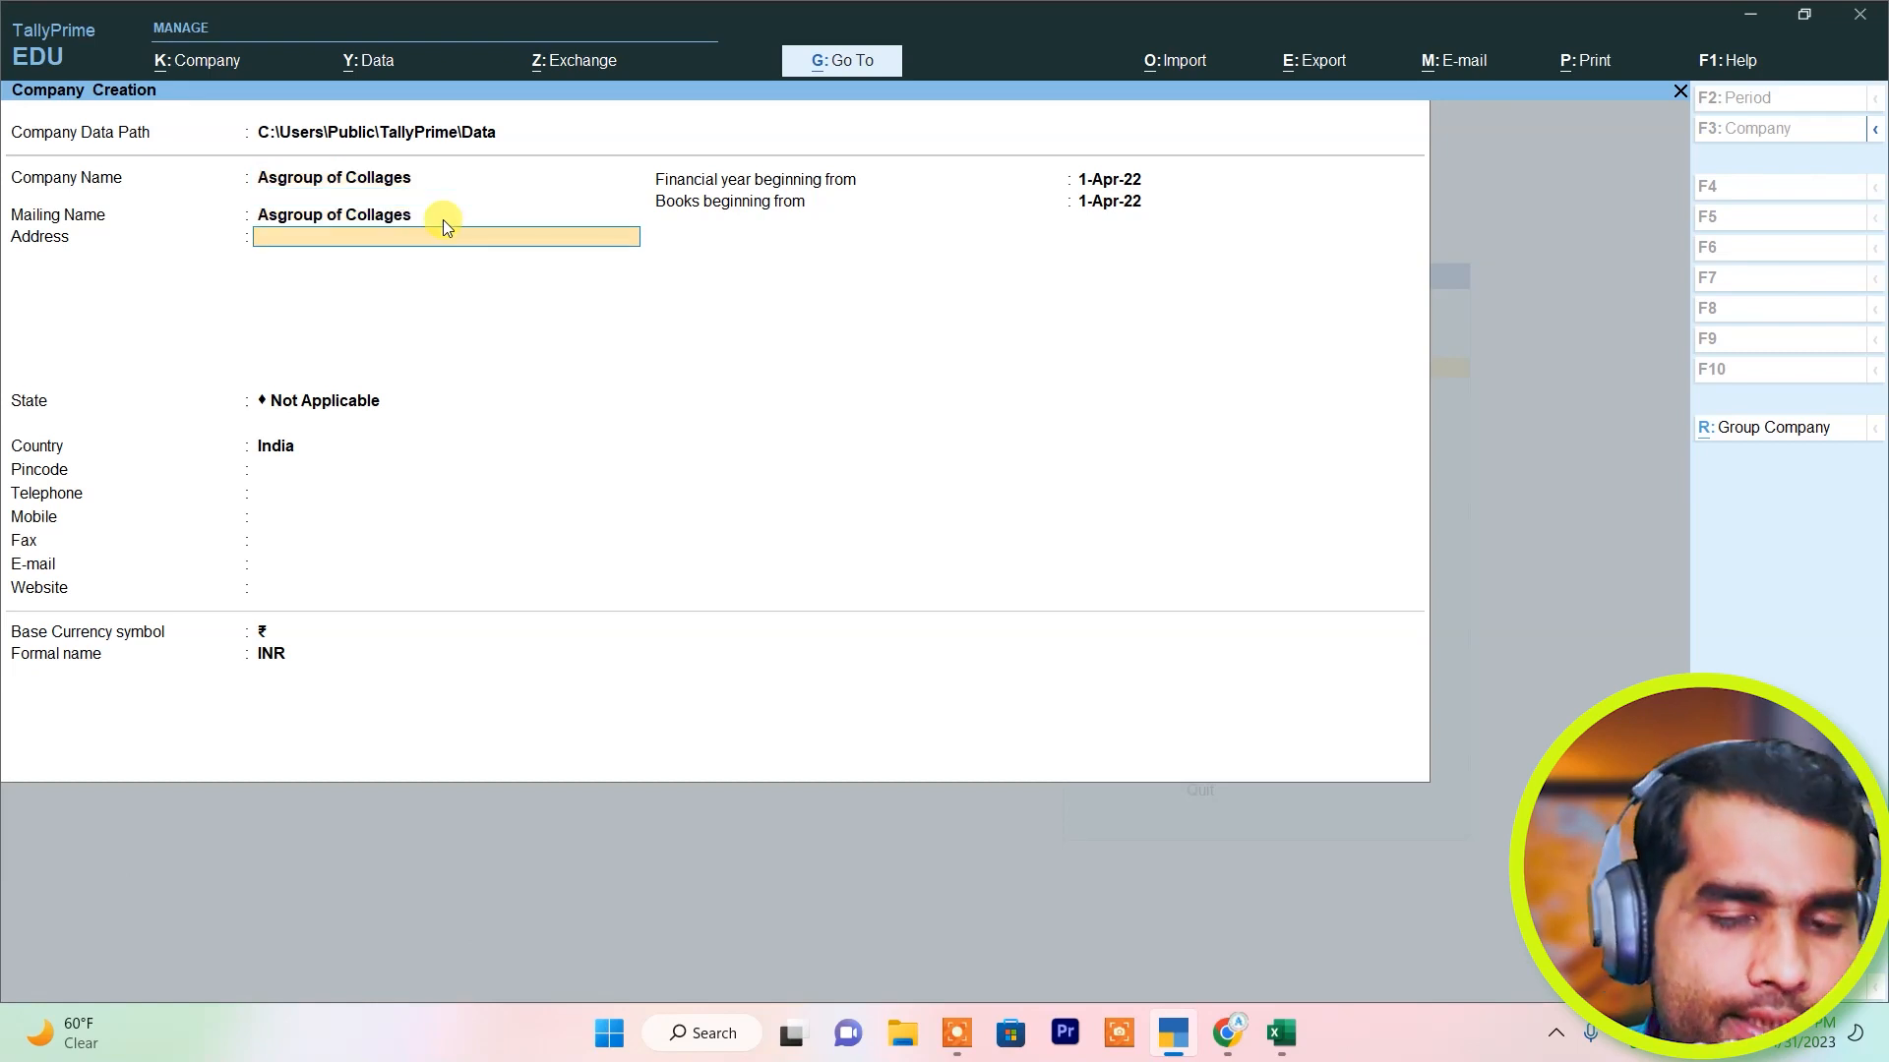
Enter the company's address, set the state to Uttar Pradesh, and save the new company.
text(G)
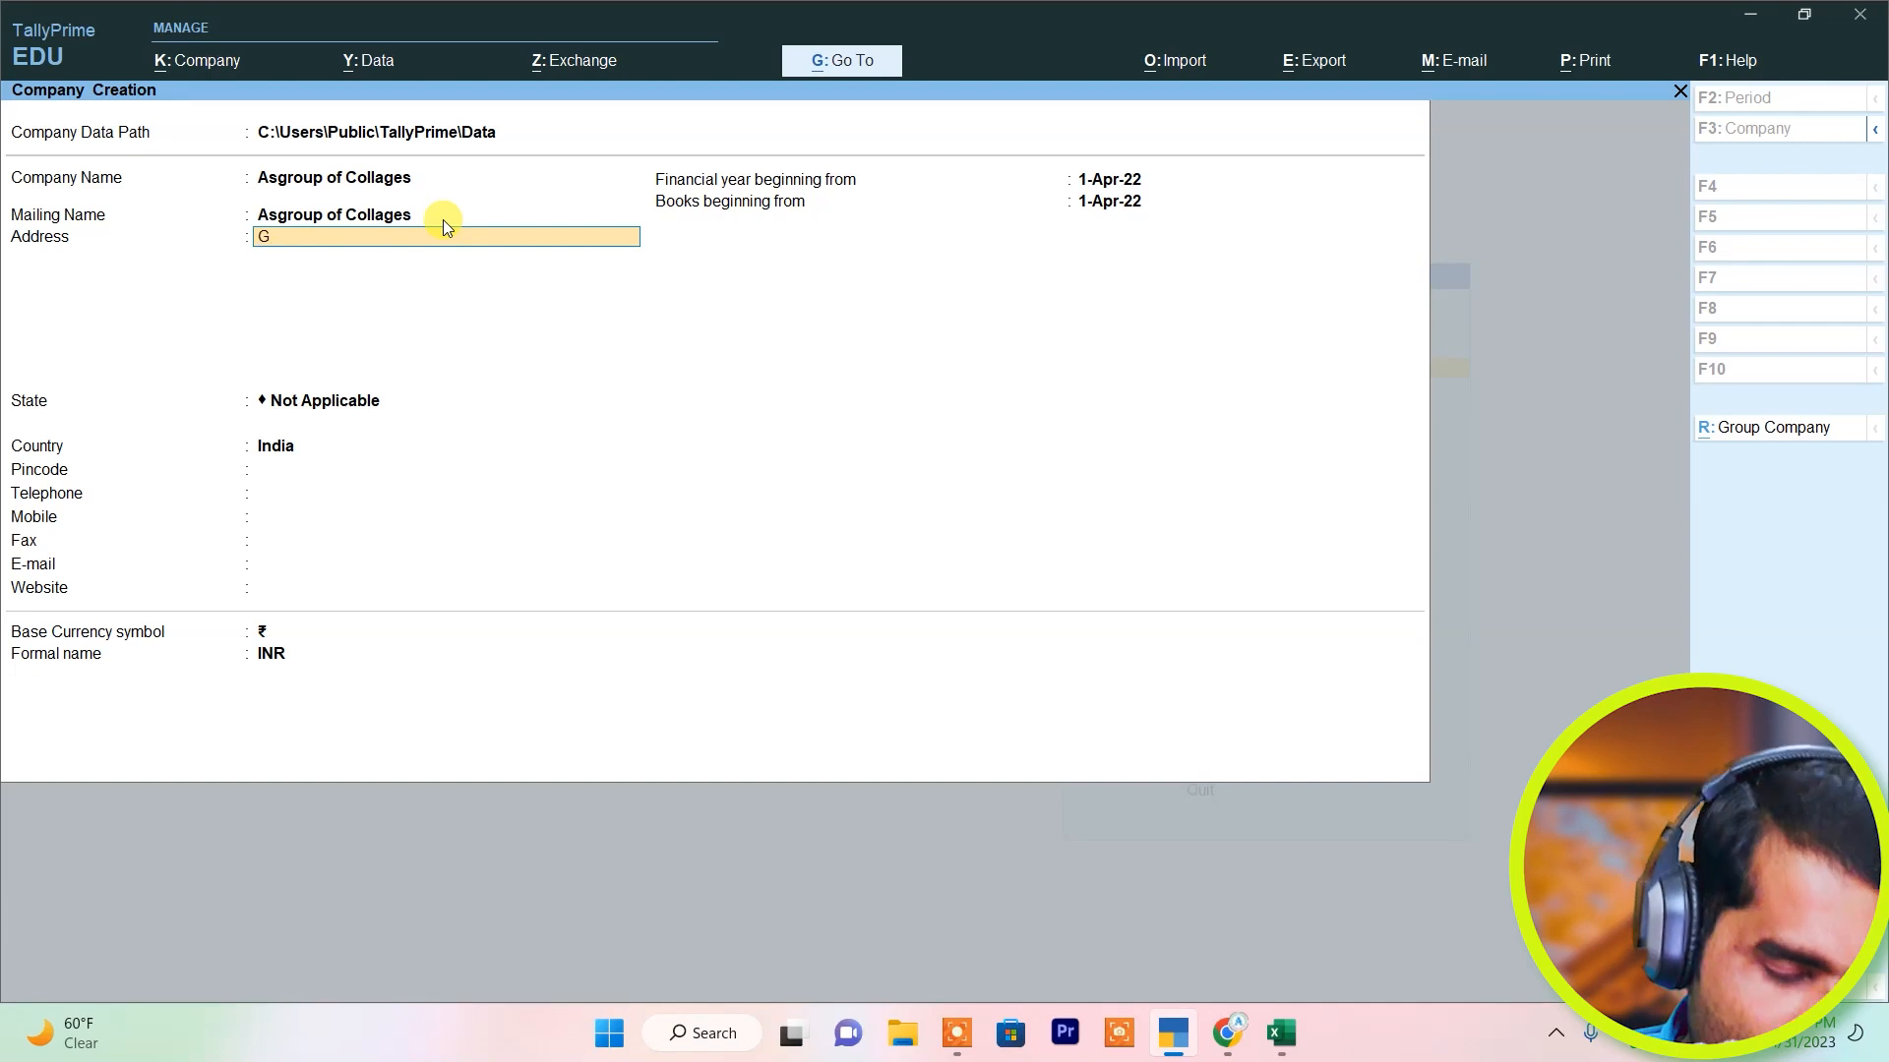
text(hatampur Kanpu)
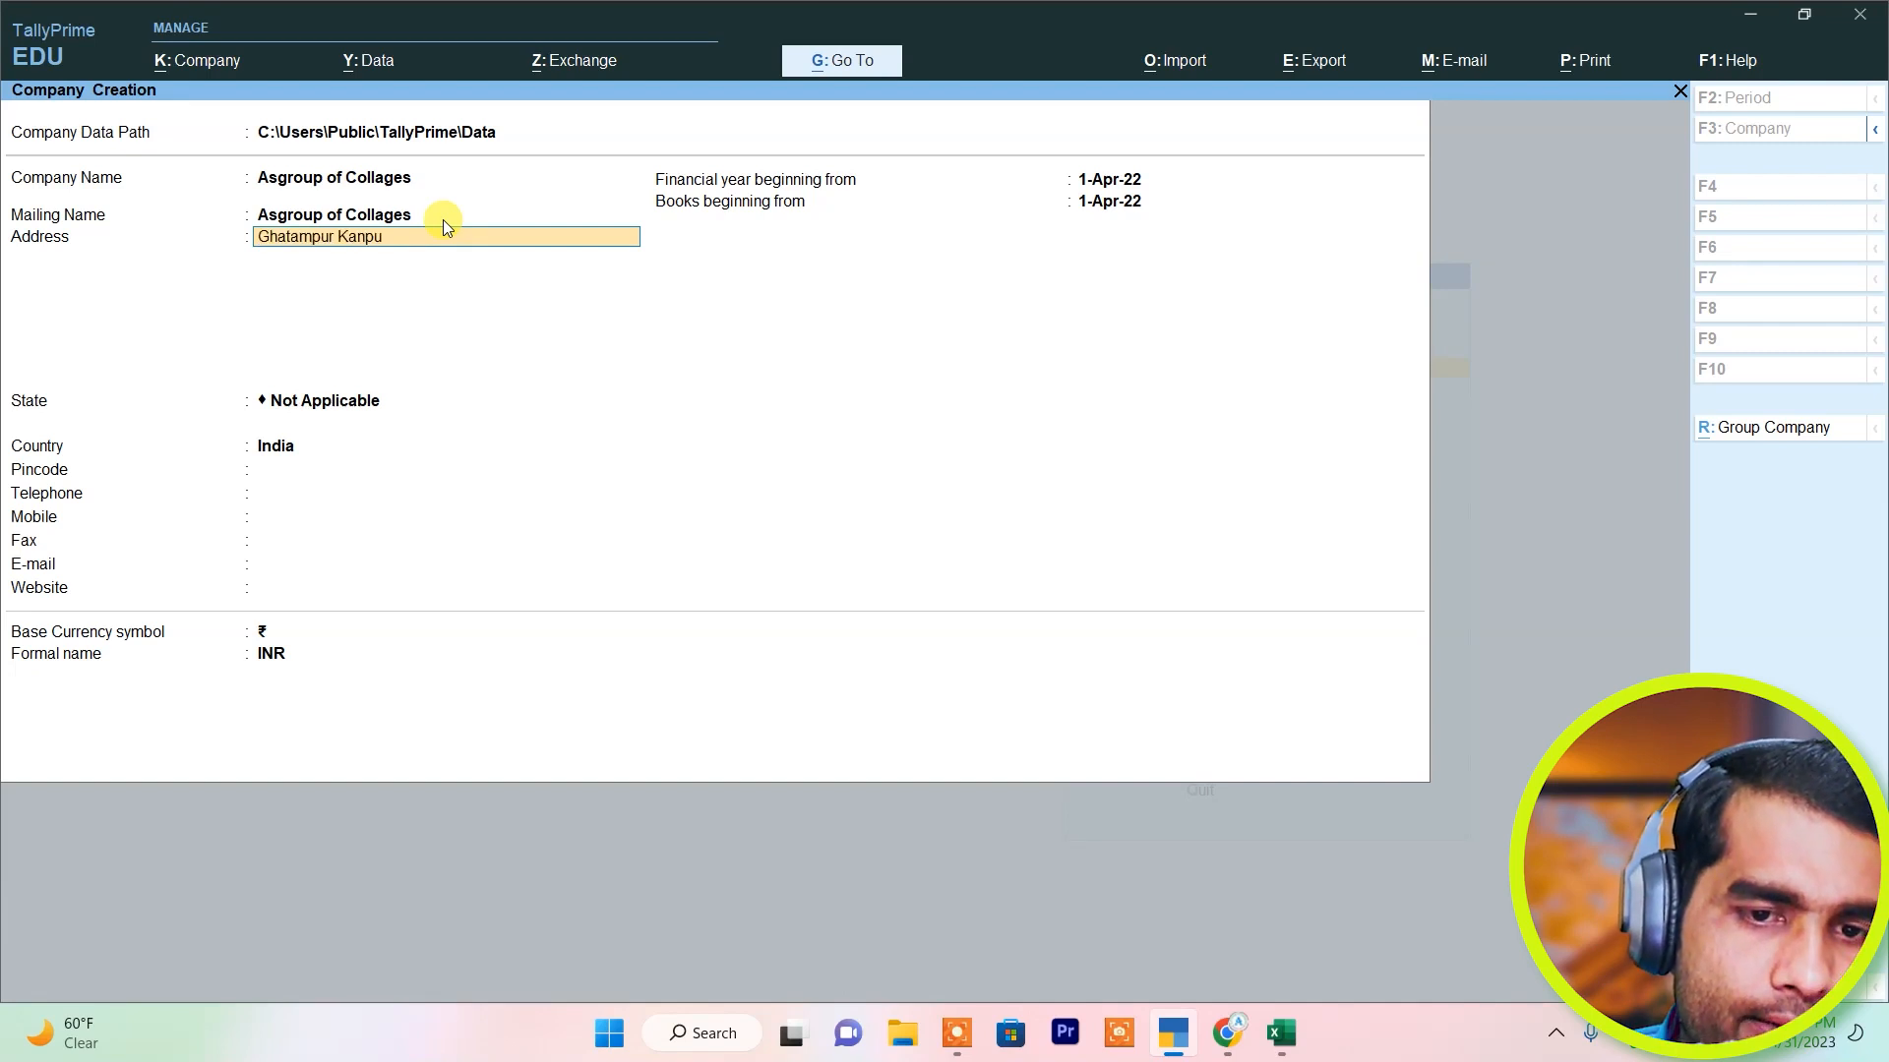
key(Return)
key(Return)
text(U)
key(Down)
key(Return)
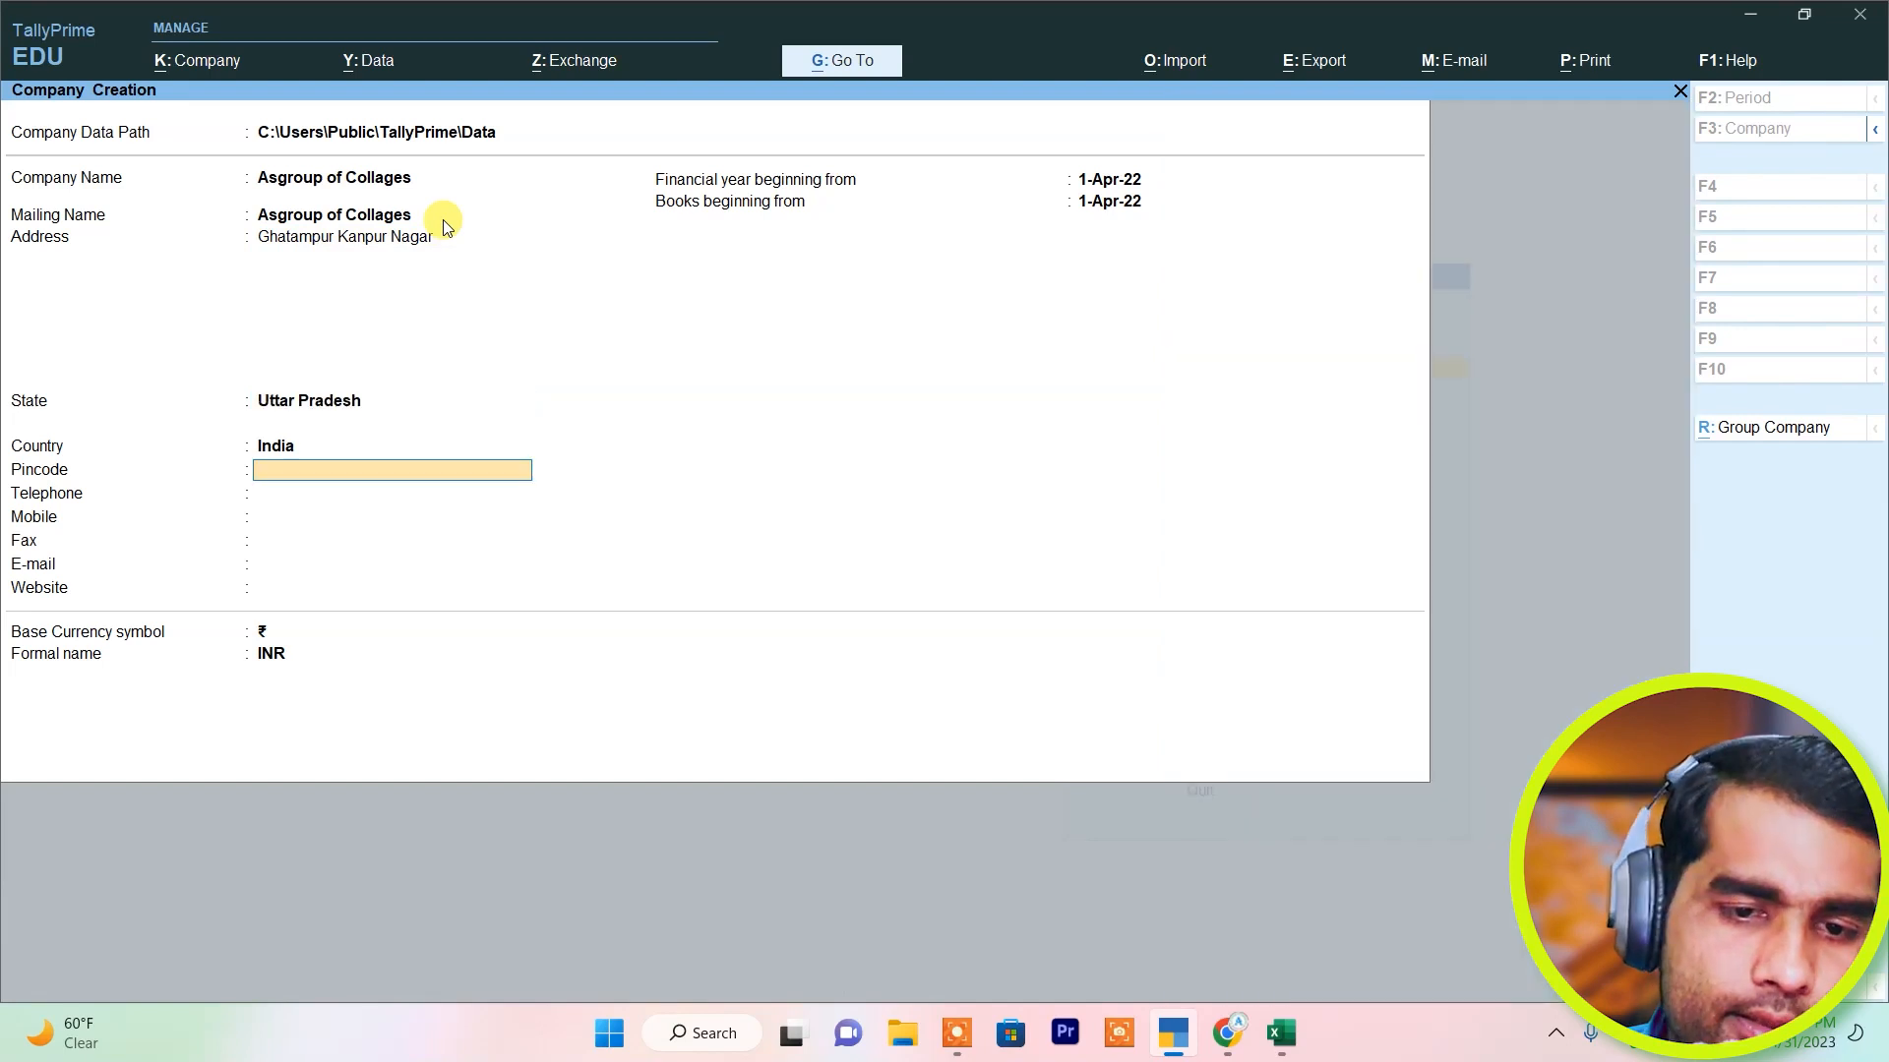
key(ctrl+a)
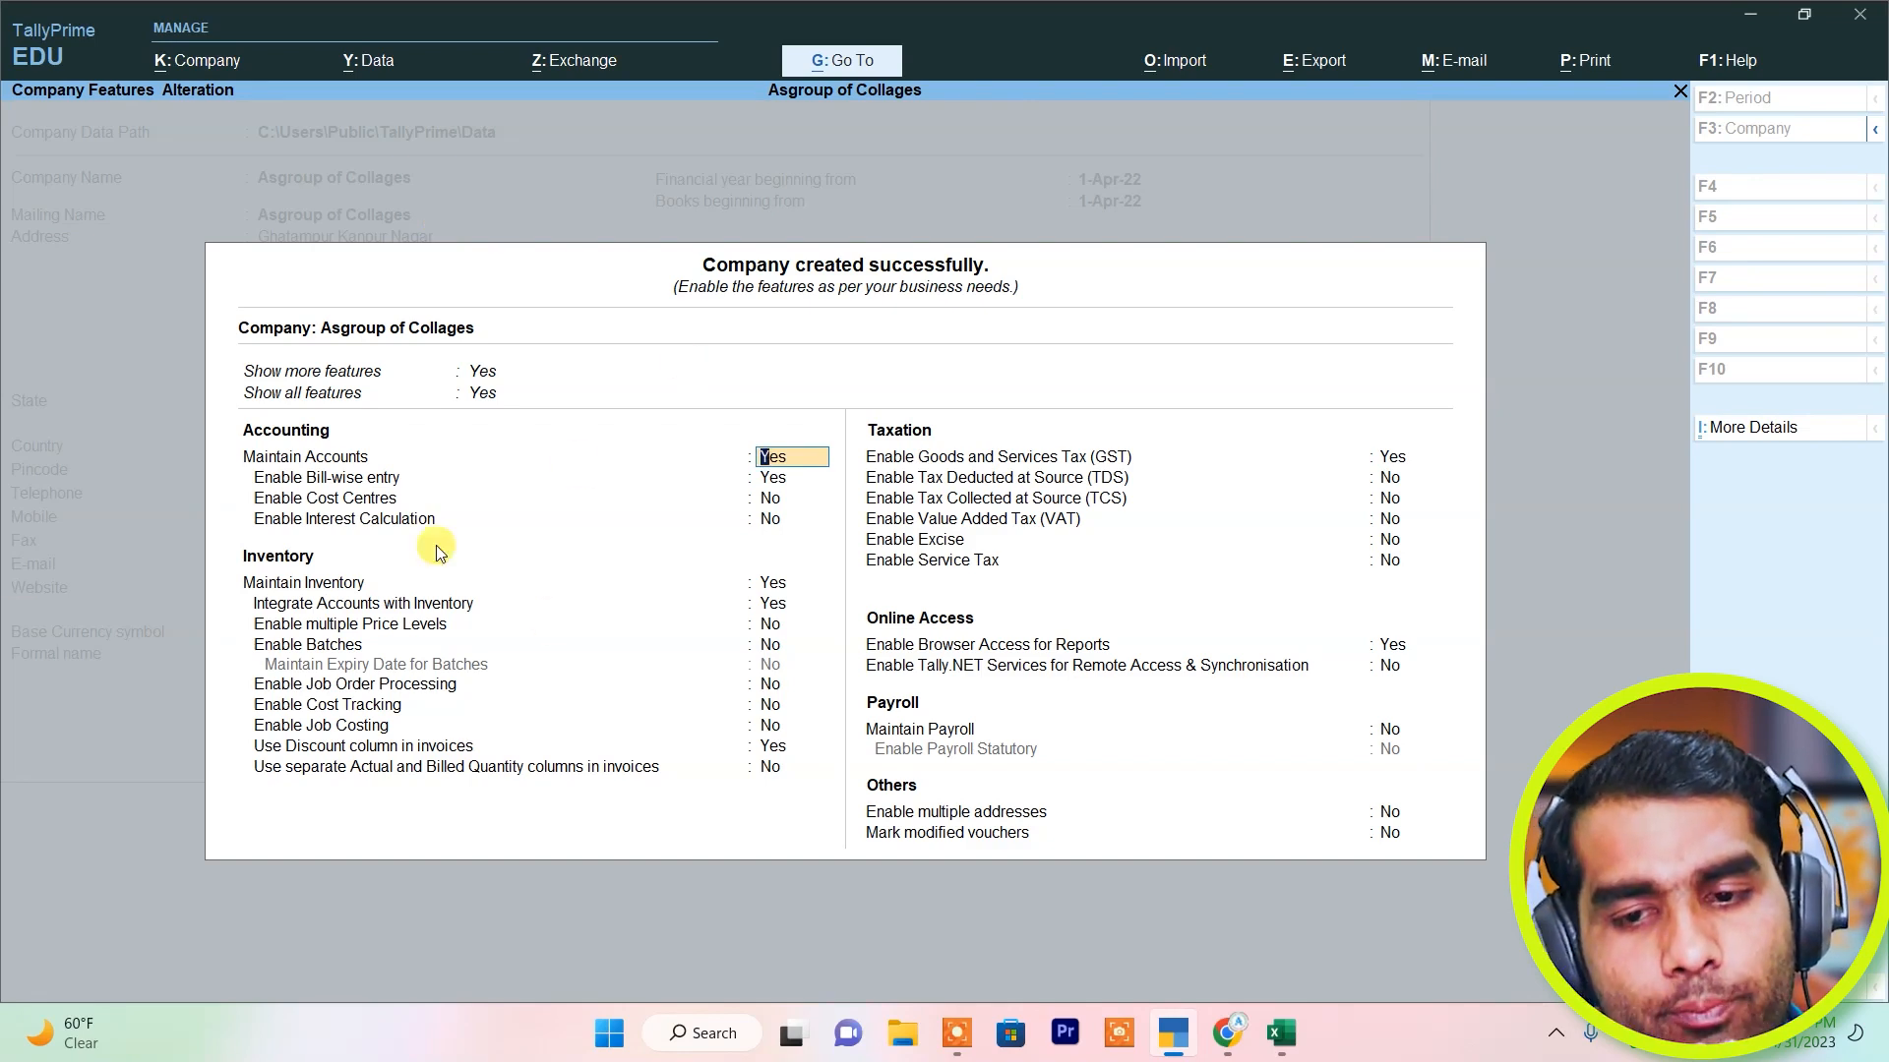
Set Maintain Inventory to No in the company features.
click(772, 586)
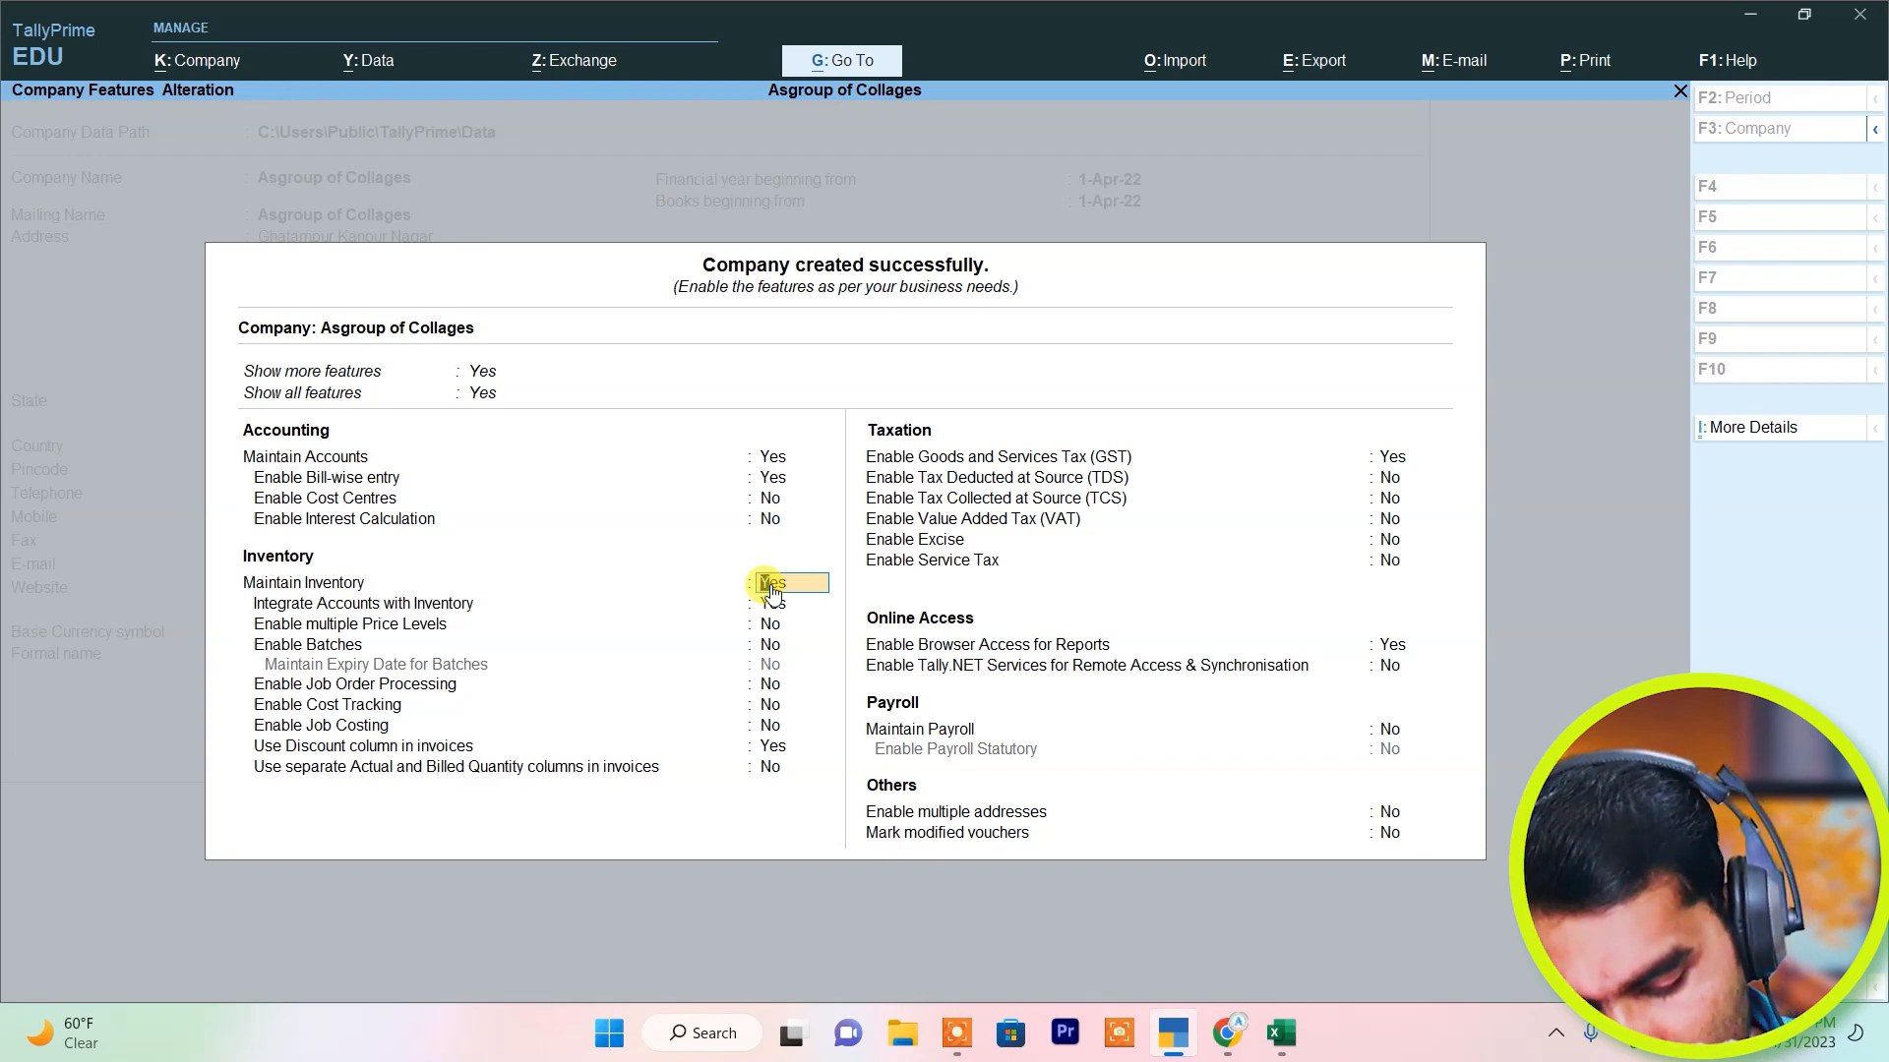
text(n)
key(Return)
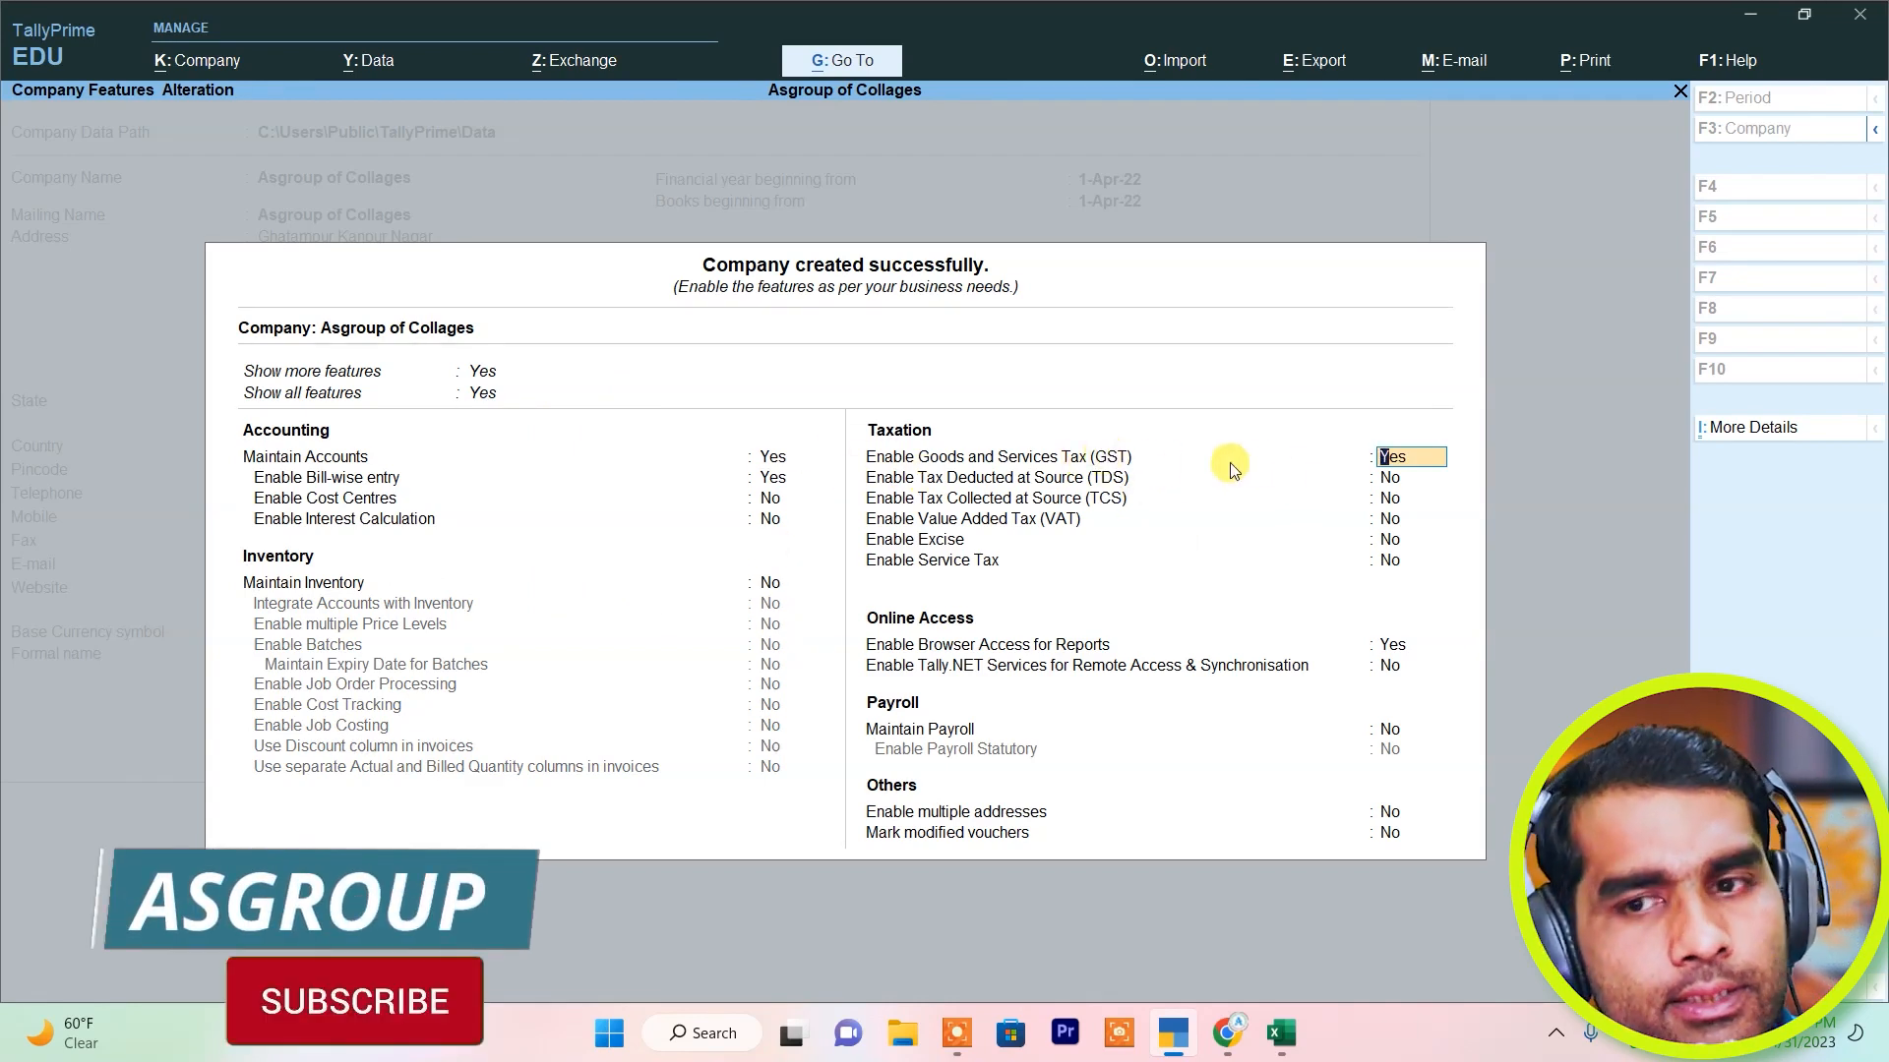
Enable GST with the default registration details and set Set/alter GST rate details to Yes.
key(Return)
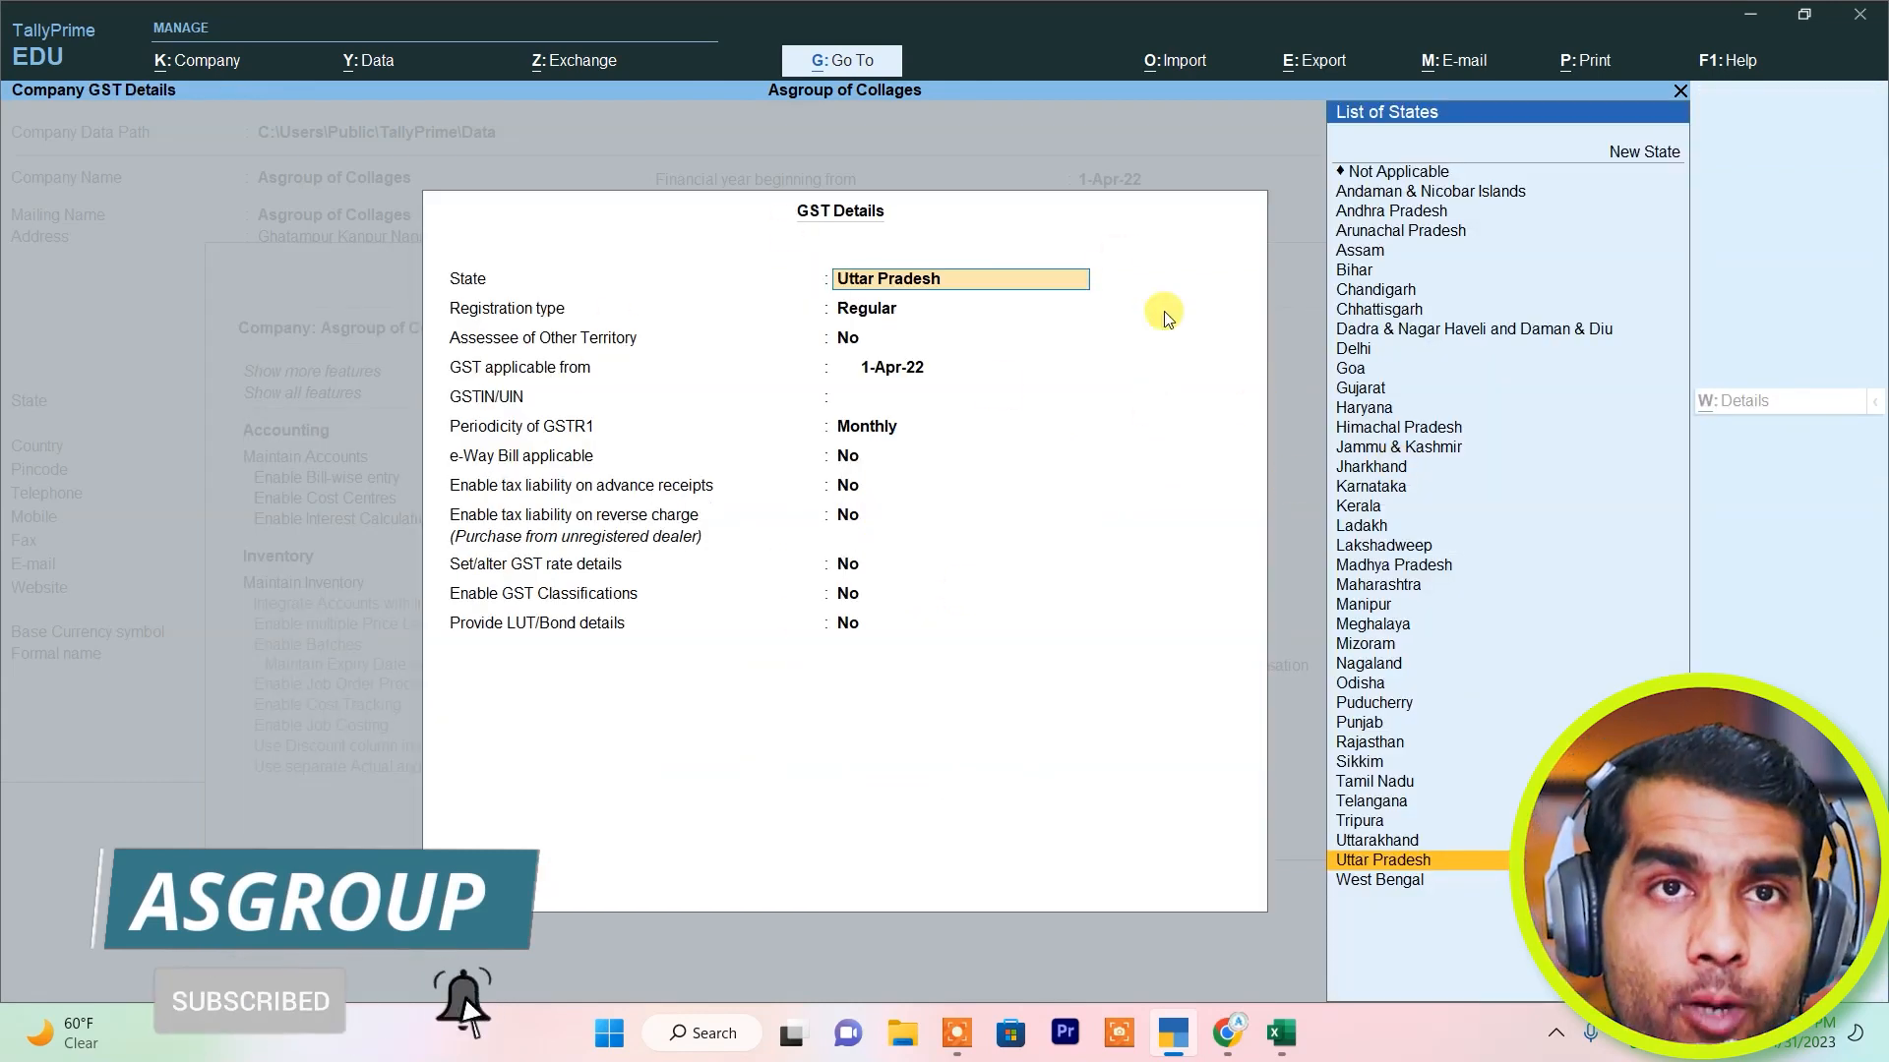
click(1062, 313)
key(Return)
key(Return)
key(Return)
key(Return)
key(Return)
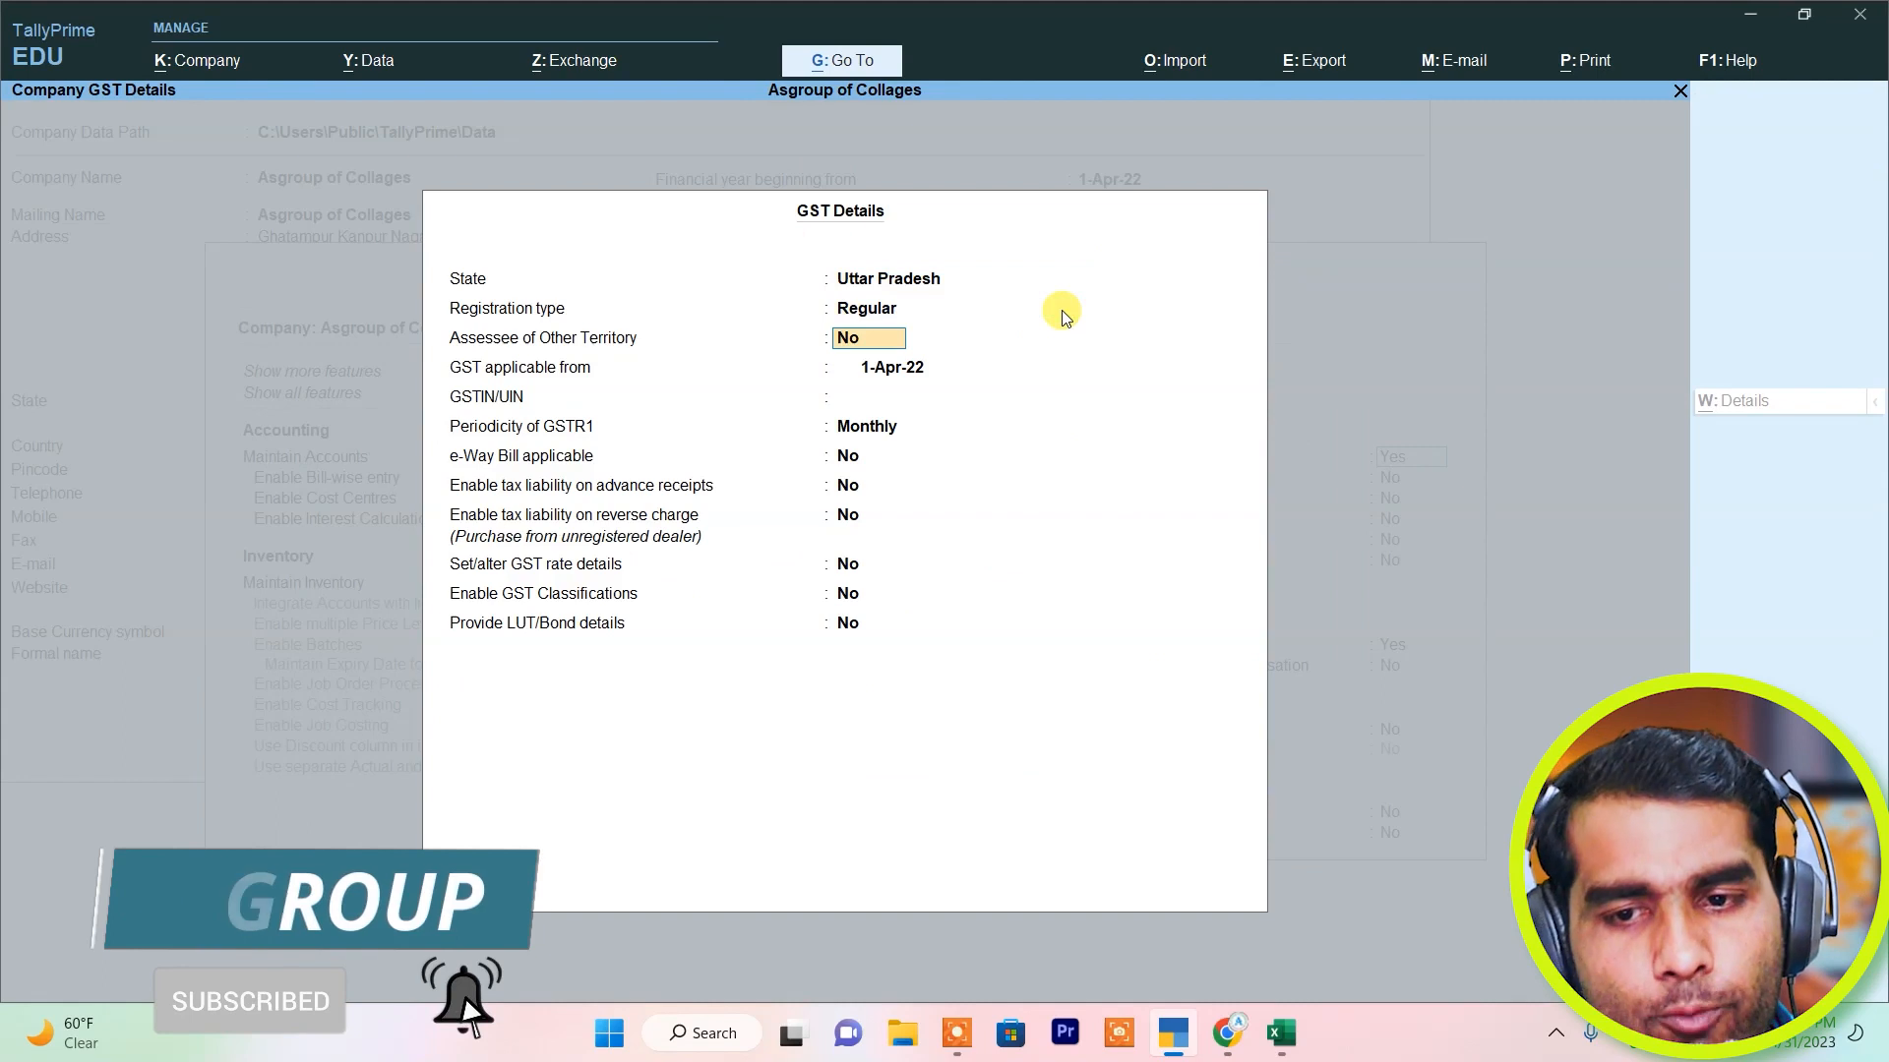
key(Return)
key(Return)
key(Return)
key(Return)
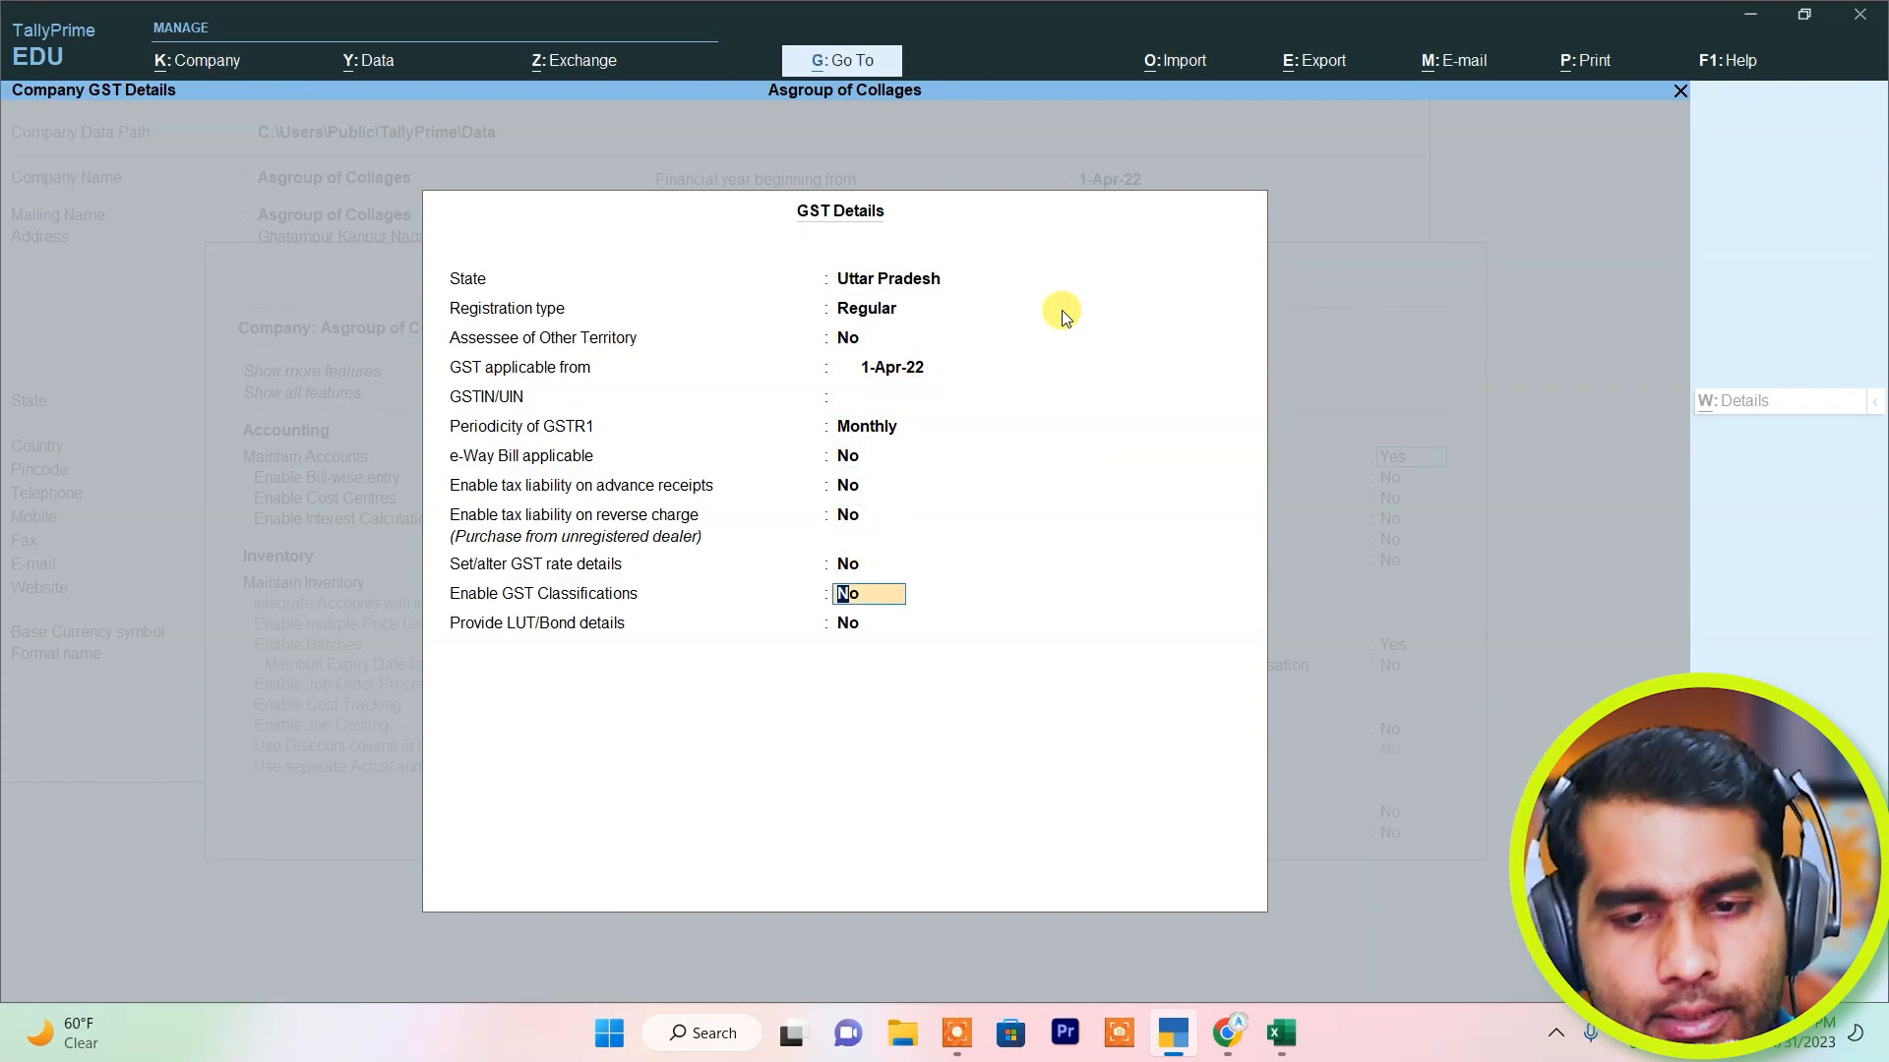
key(Up)
text(y)
key(Return)
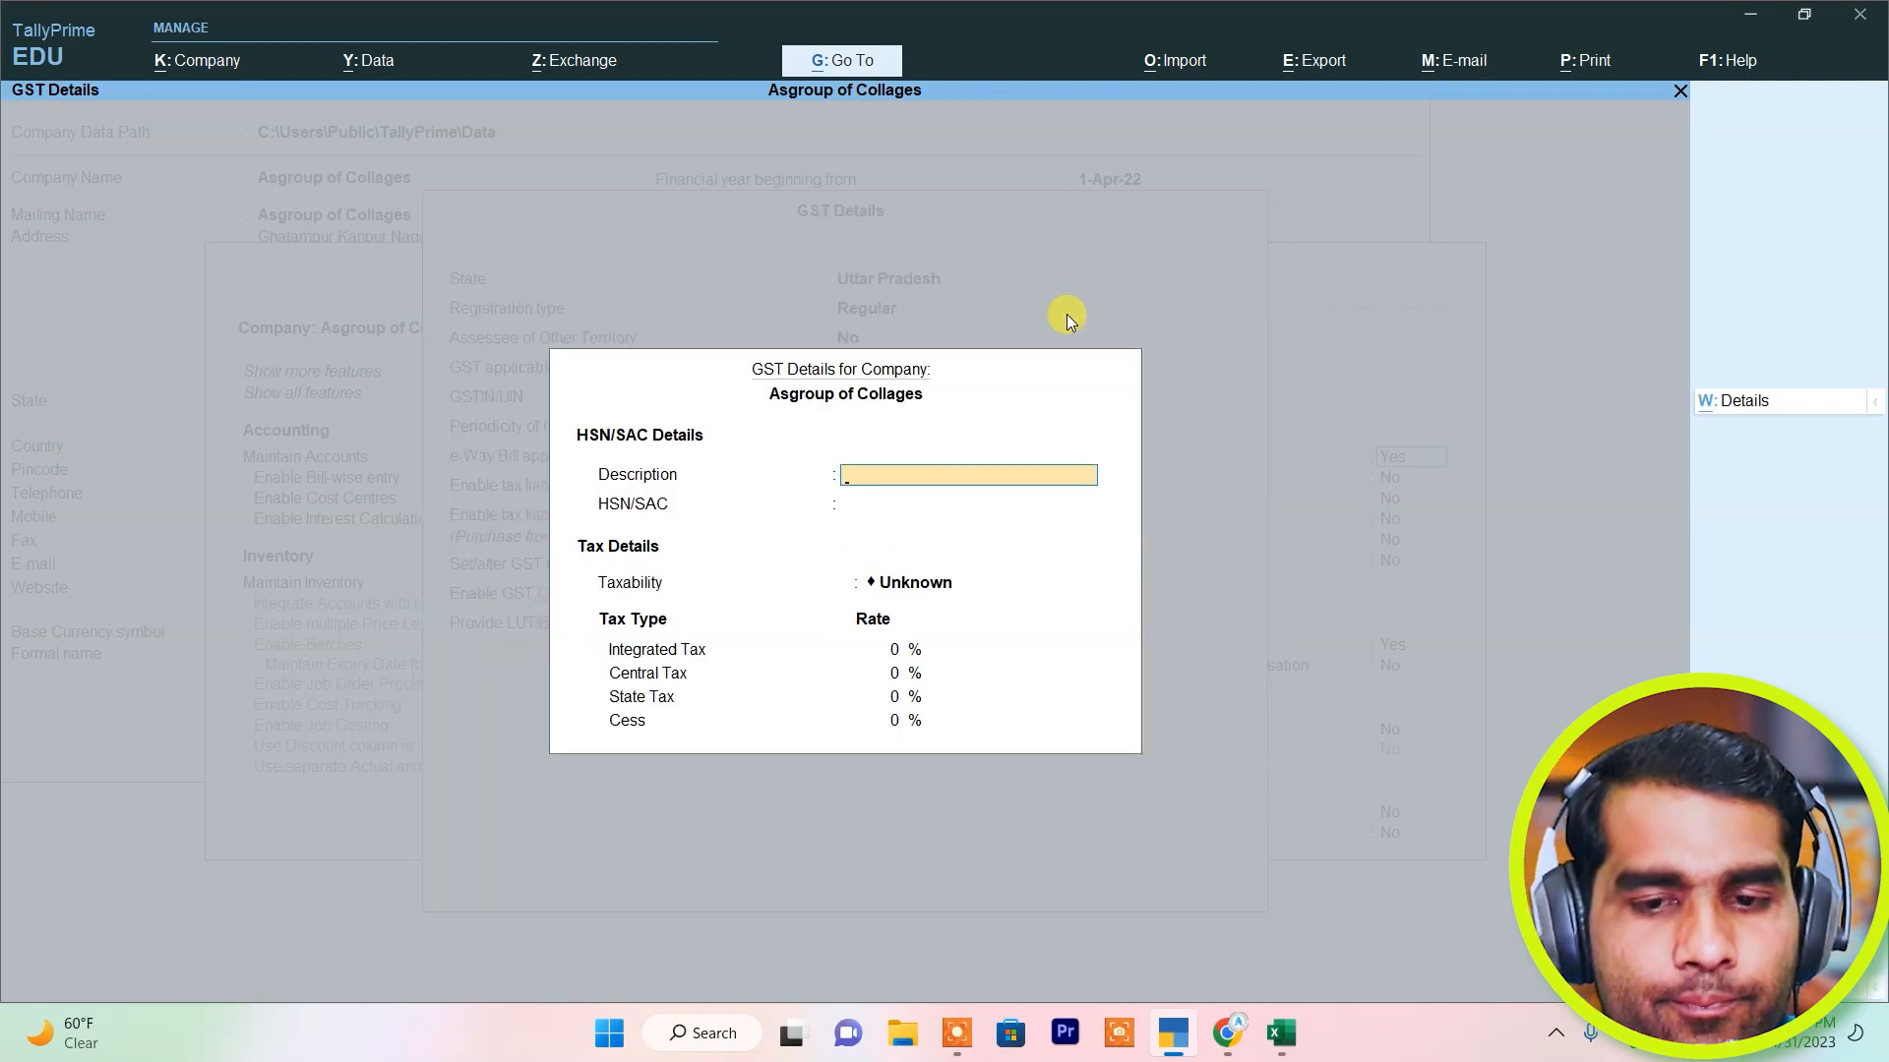
Define the company's GST rate as Education, Taxable, with 18% integrated tax, and save the GST details and company features.
text(Education)
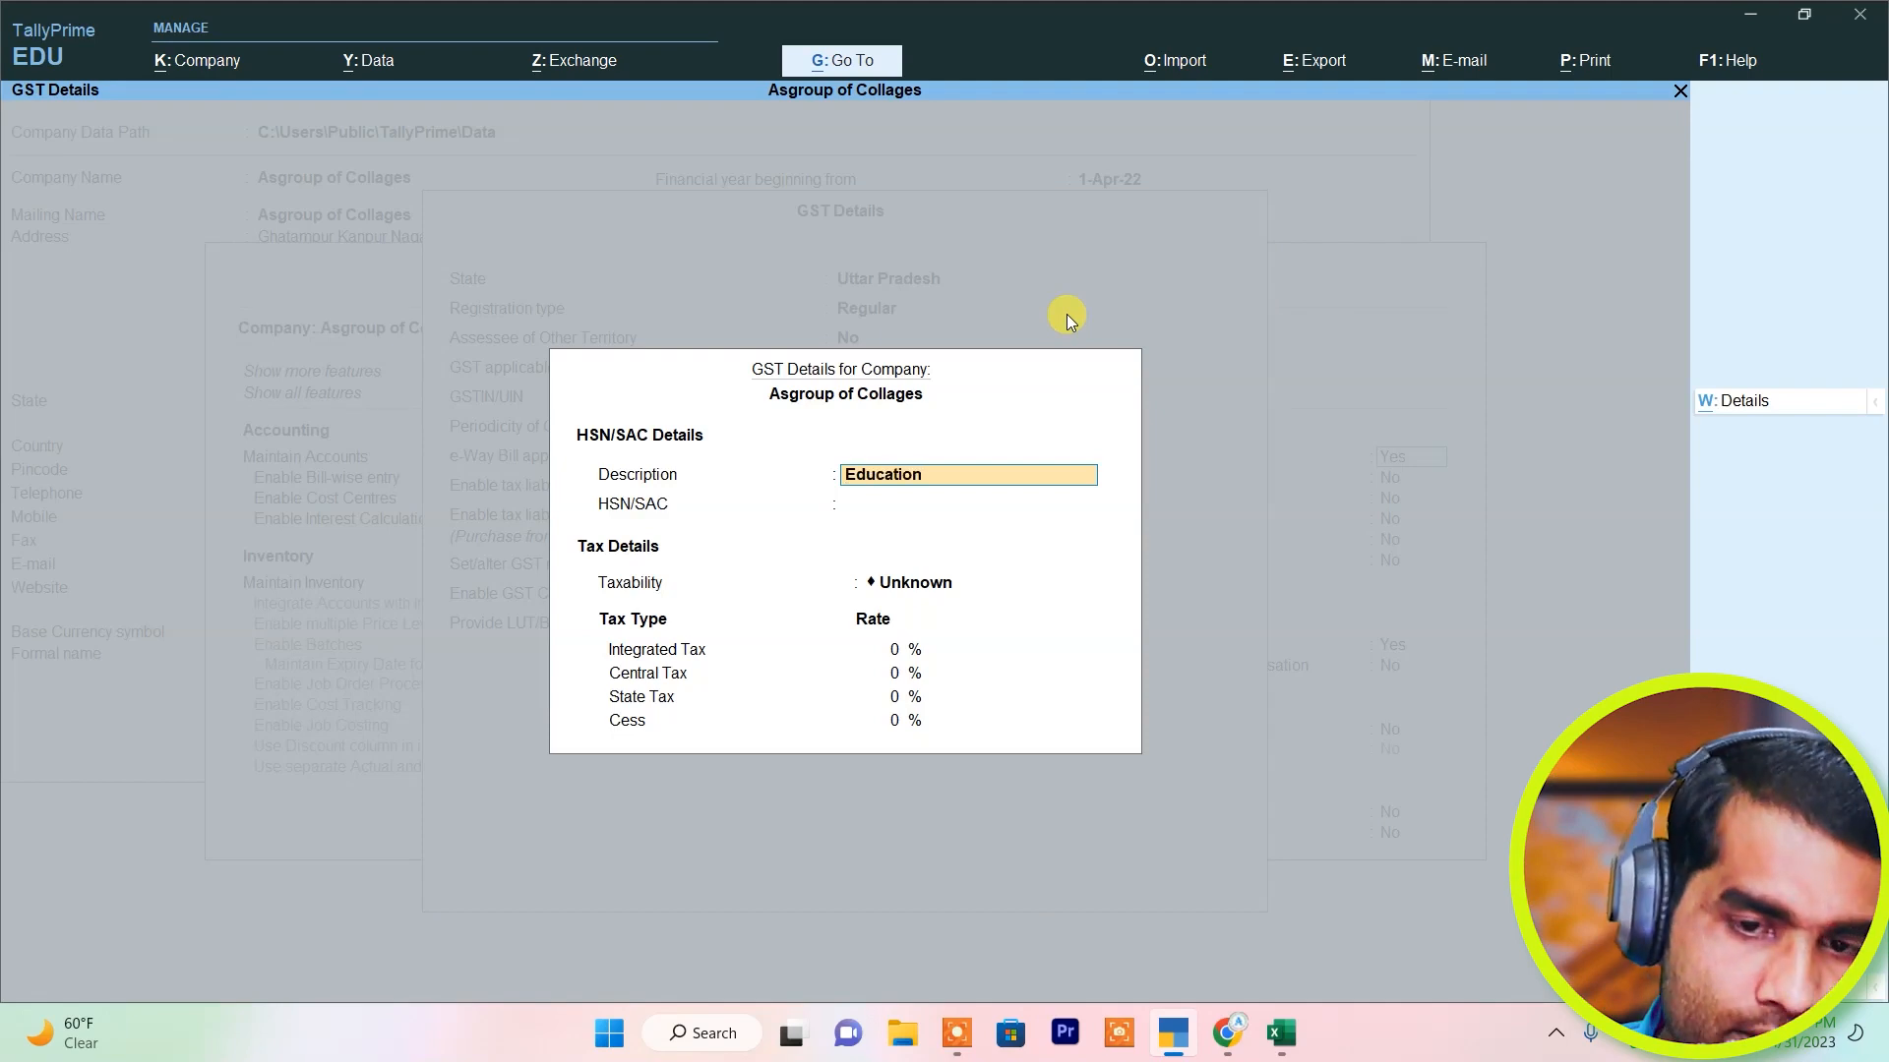
key(Return)
key(Return)
key(Down)
key(Down)
key(Down)
key(Return)
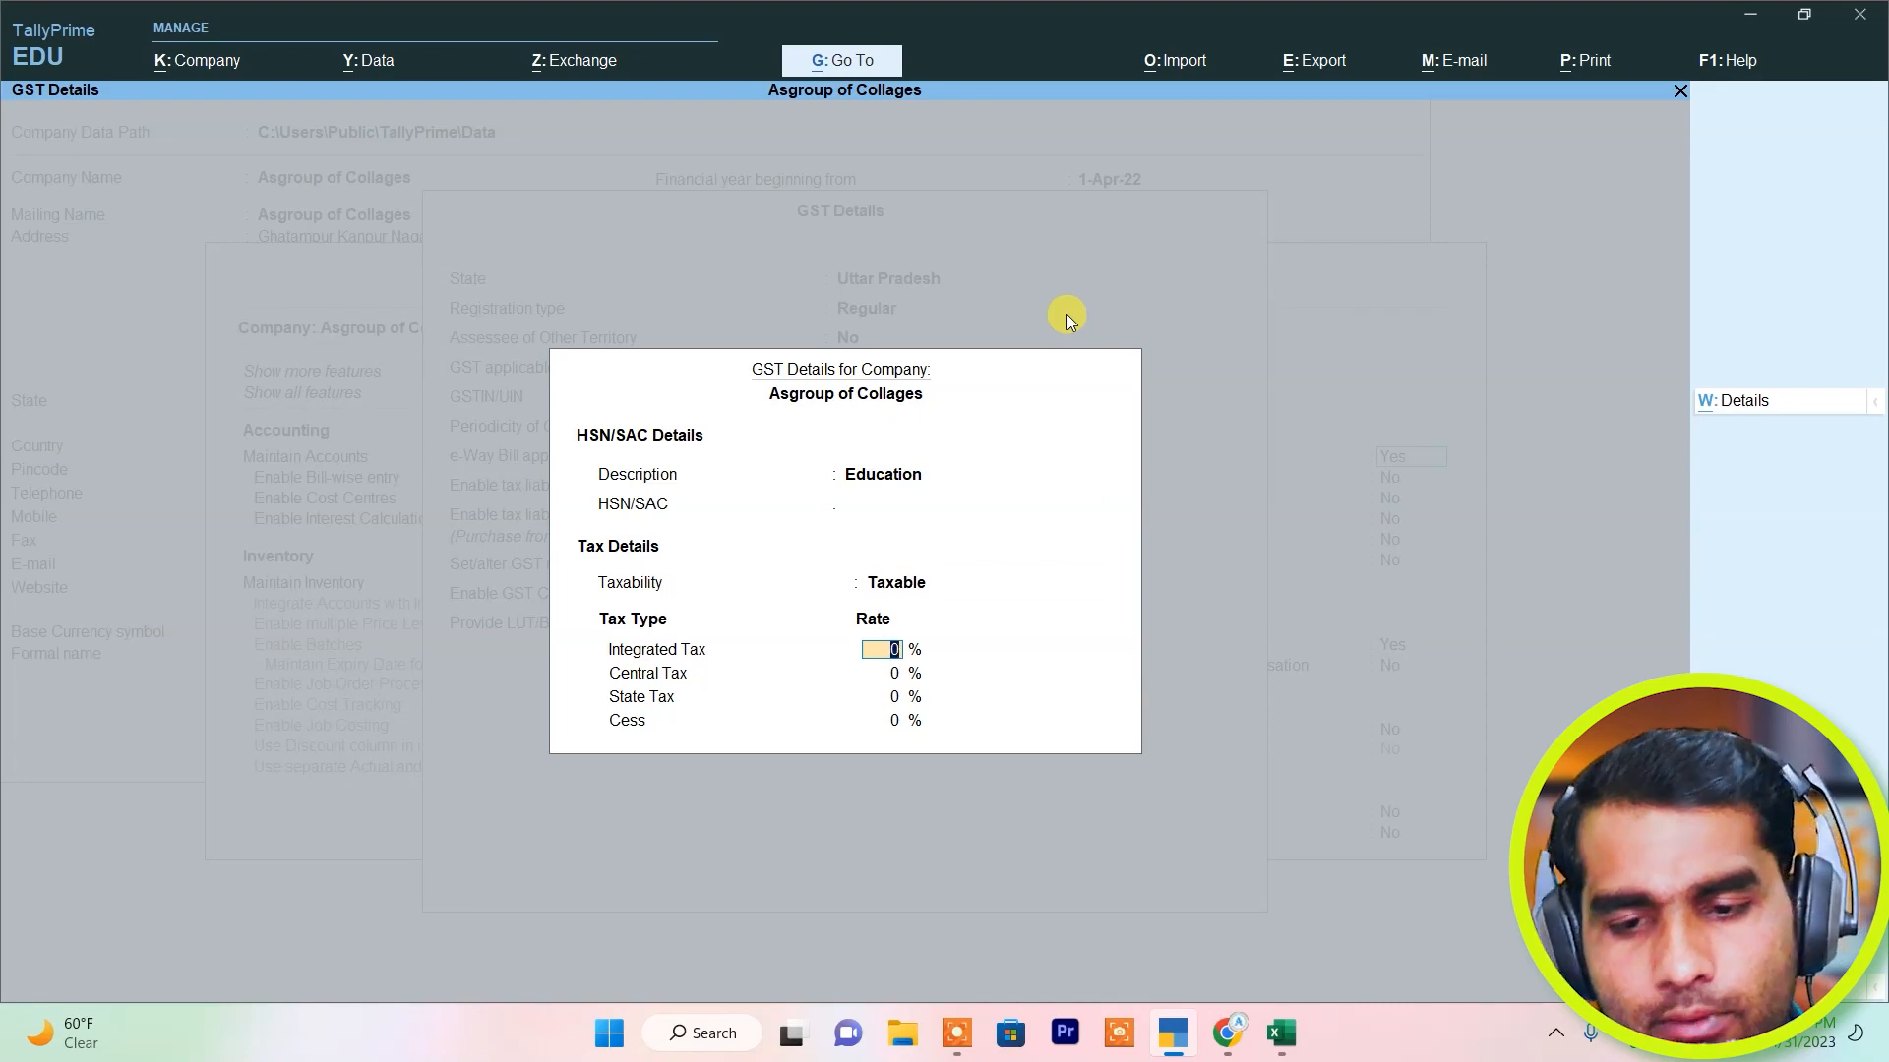
text(18)
key(Return)
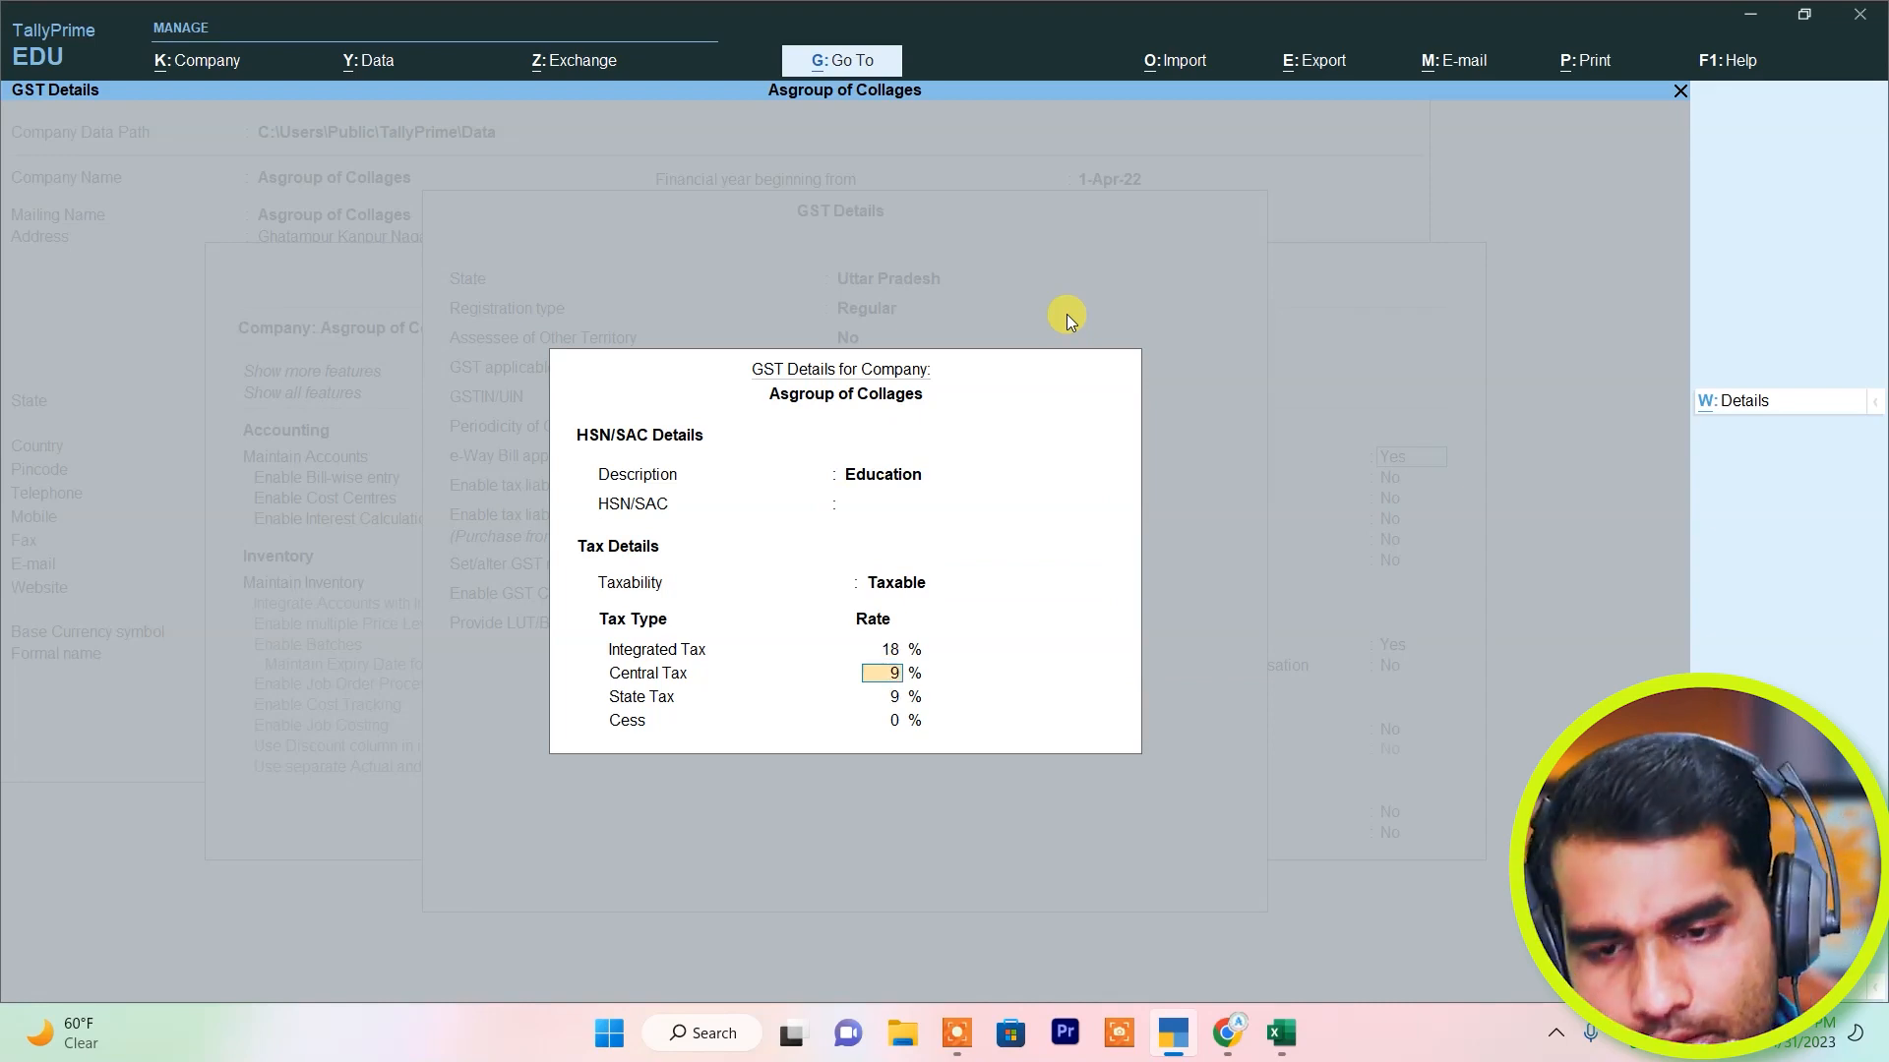
key(ctrl+a)
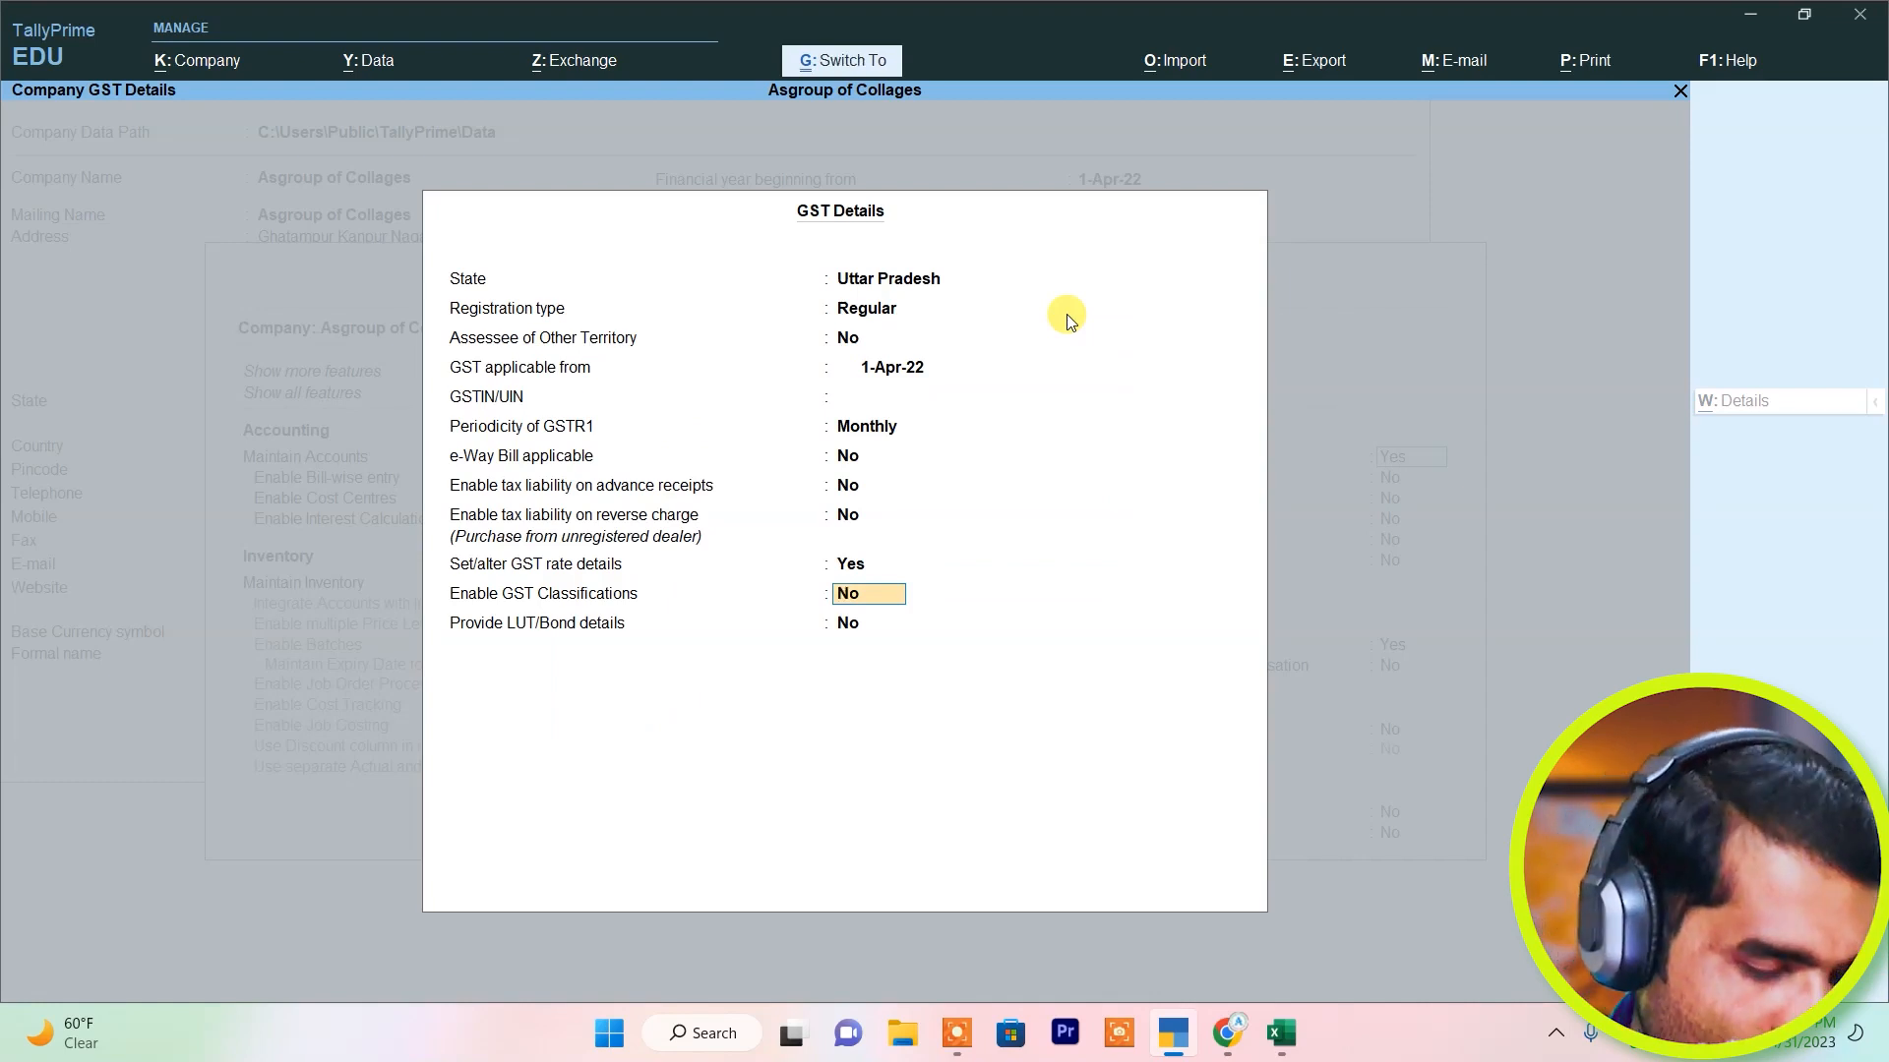
key(ctrl+a)
key(ctrl+a)
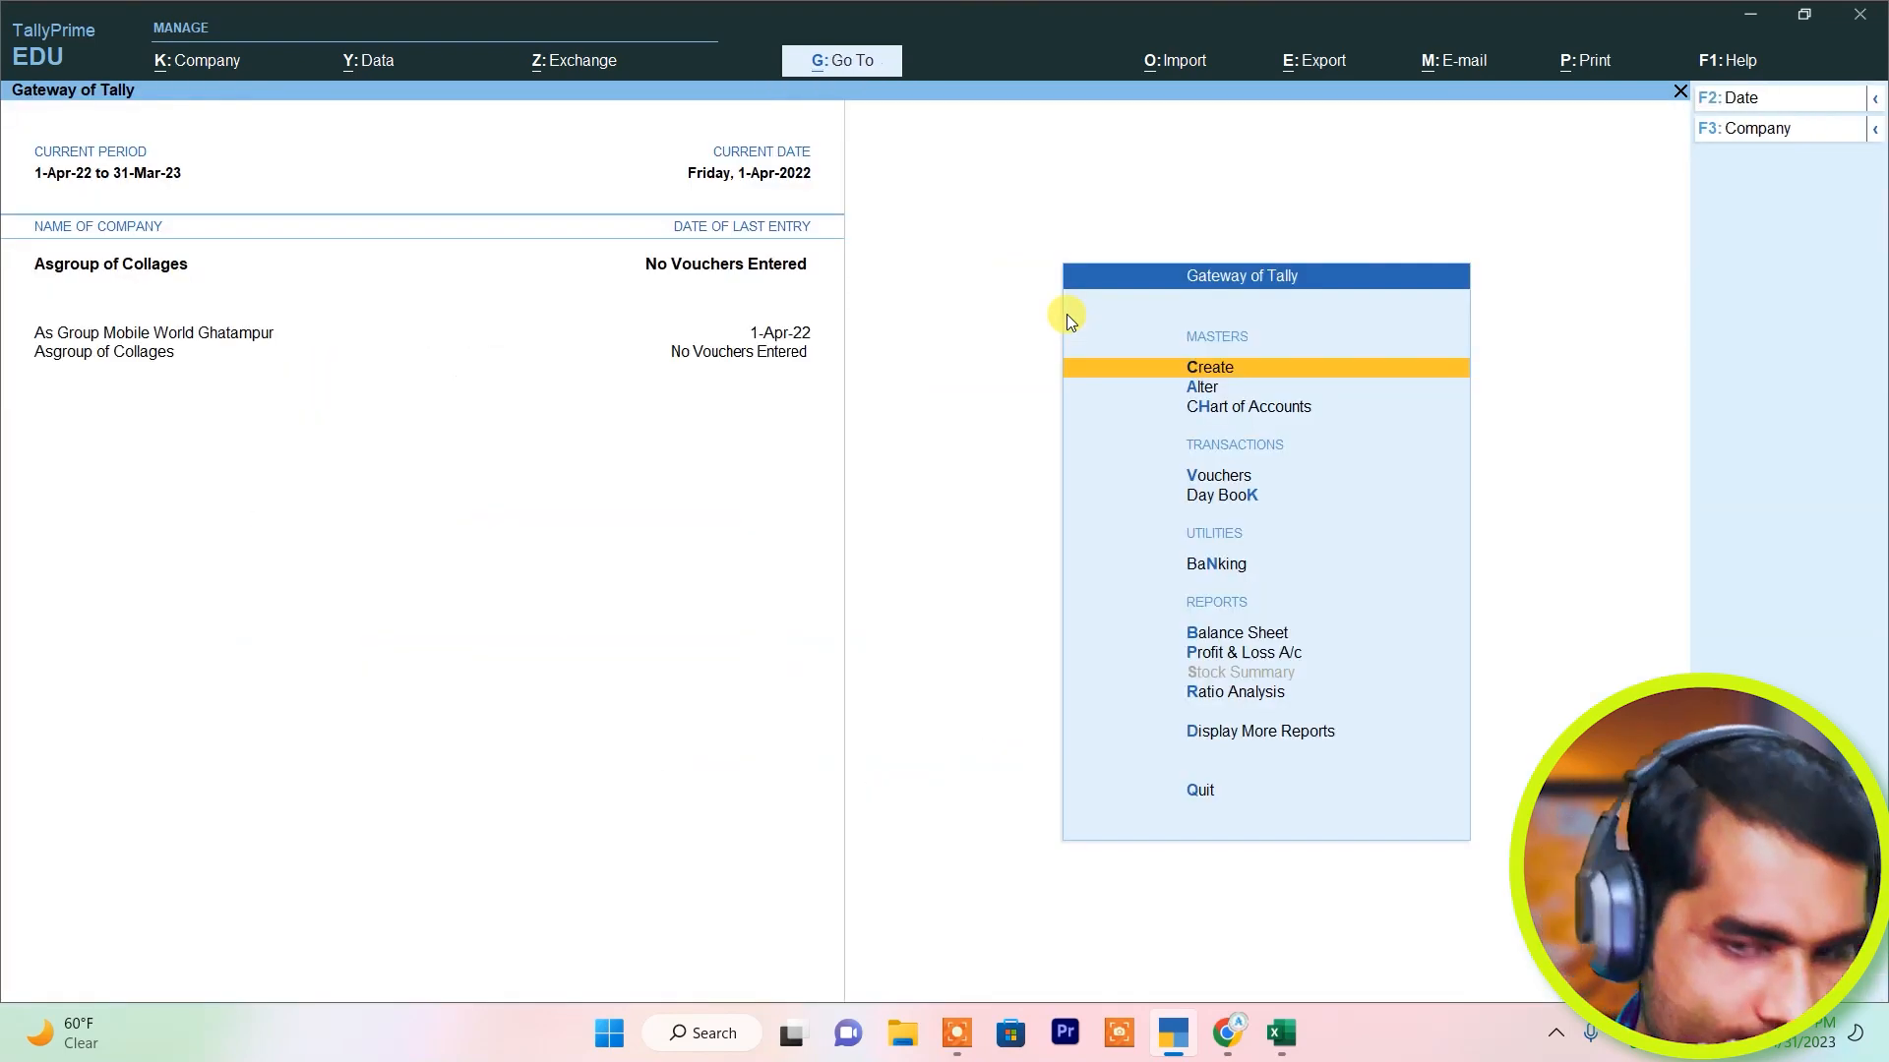
Start creating a ledger master named Fee Recieved, leaving its alias blank.
key(Return)
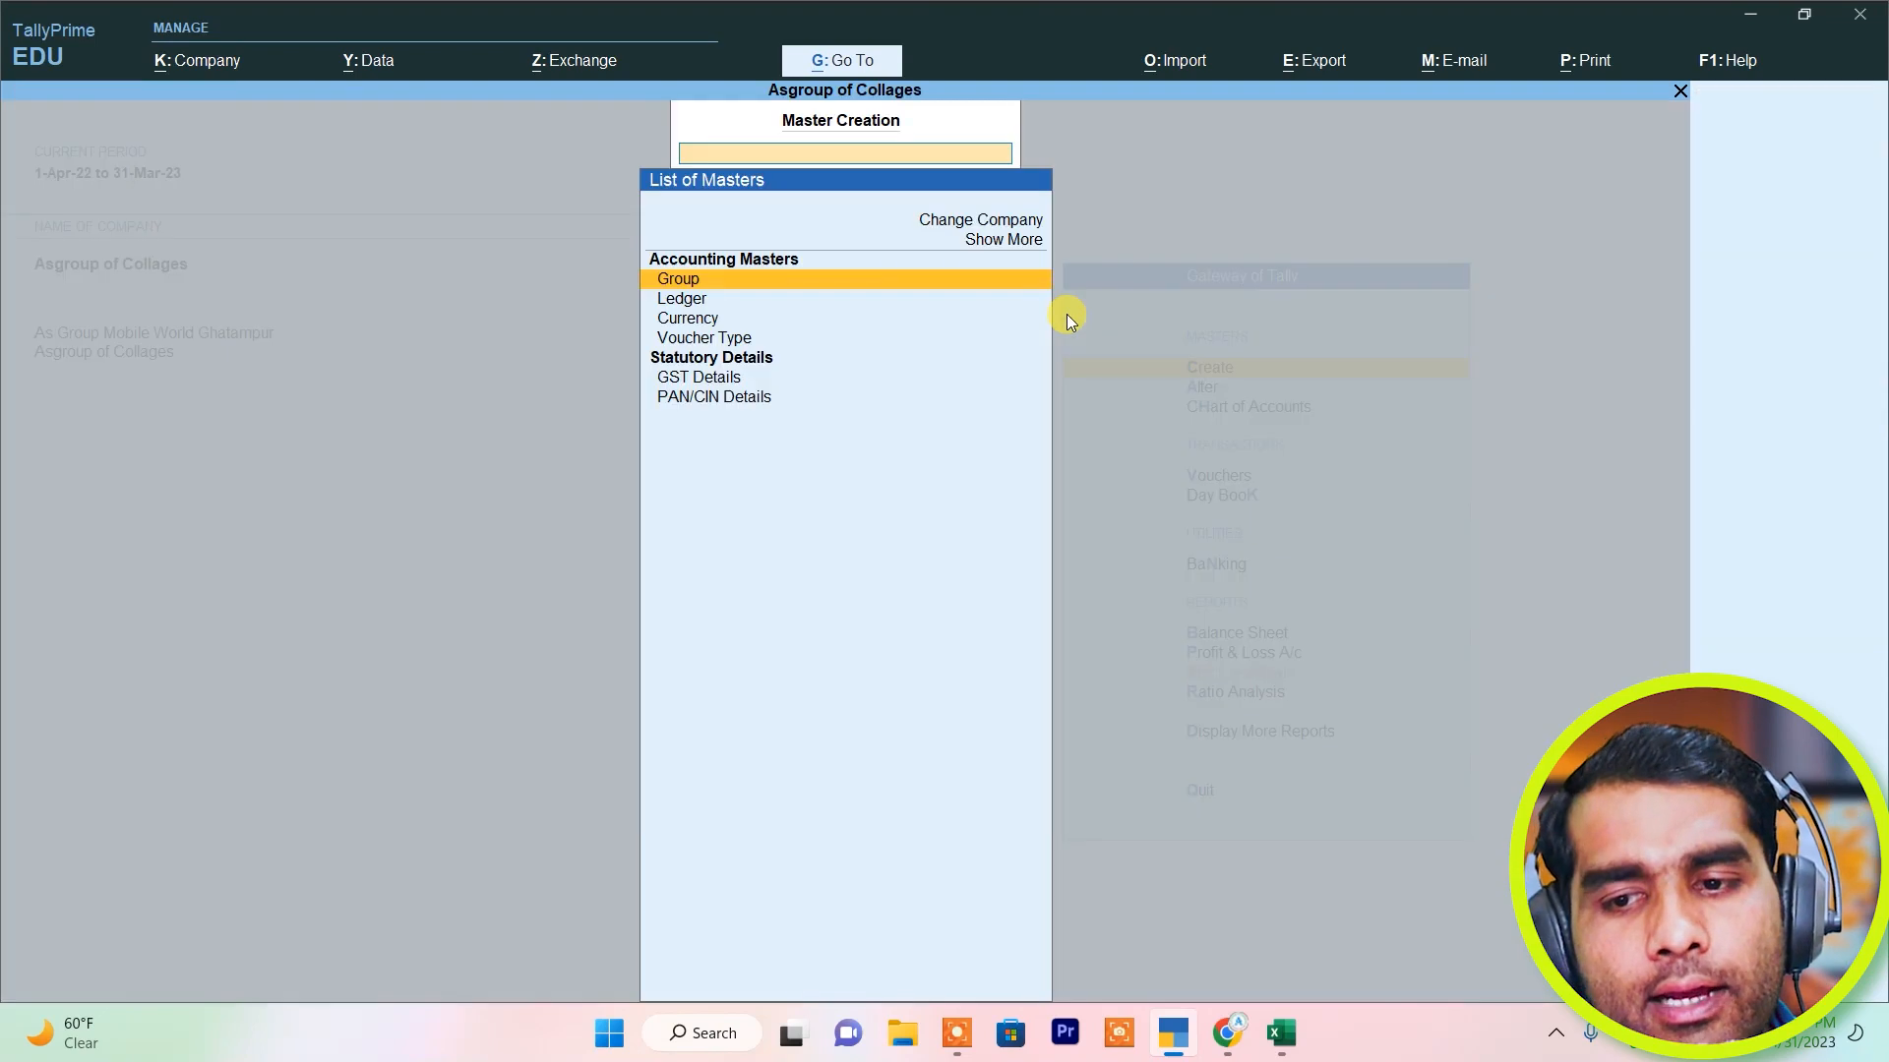
key(Down)
key(Down)
key(Down)
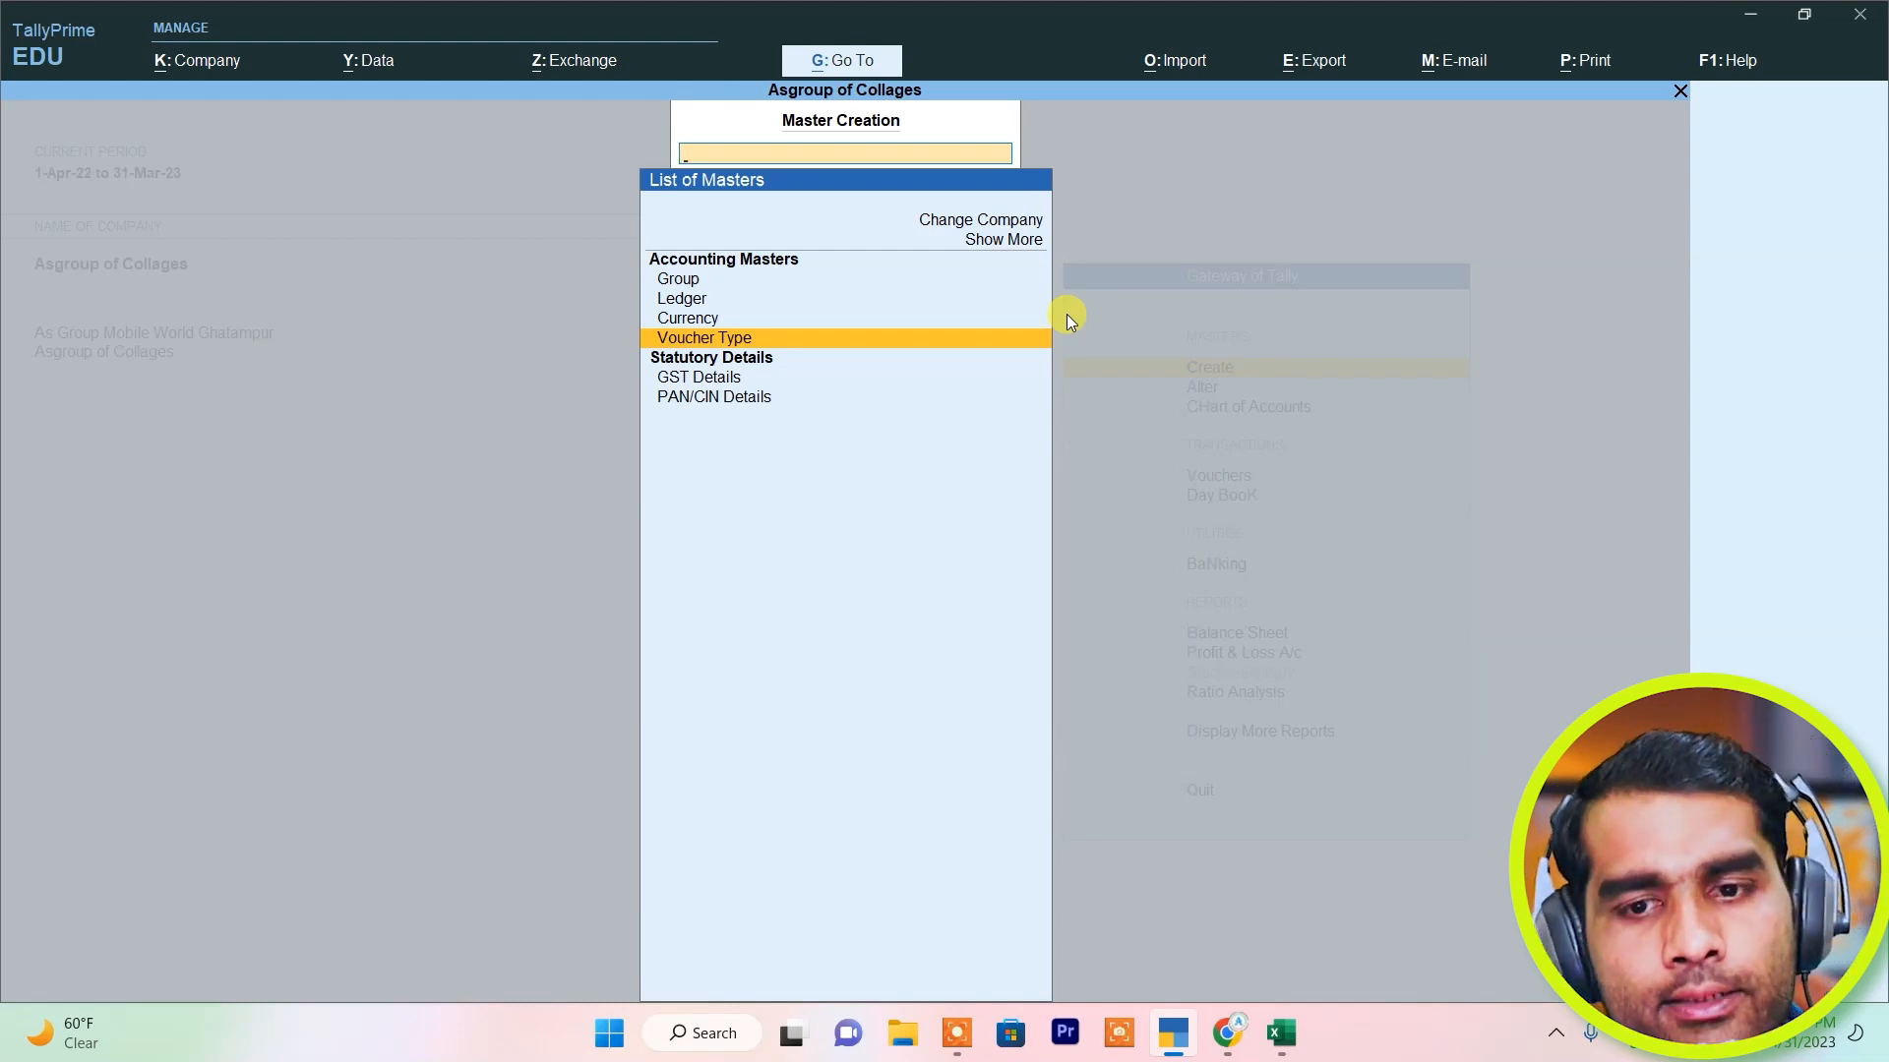
key(Up)
key(Up)
key(Up)
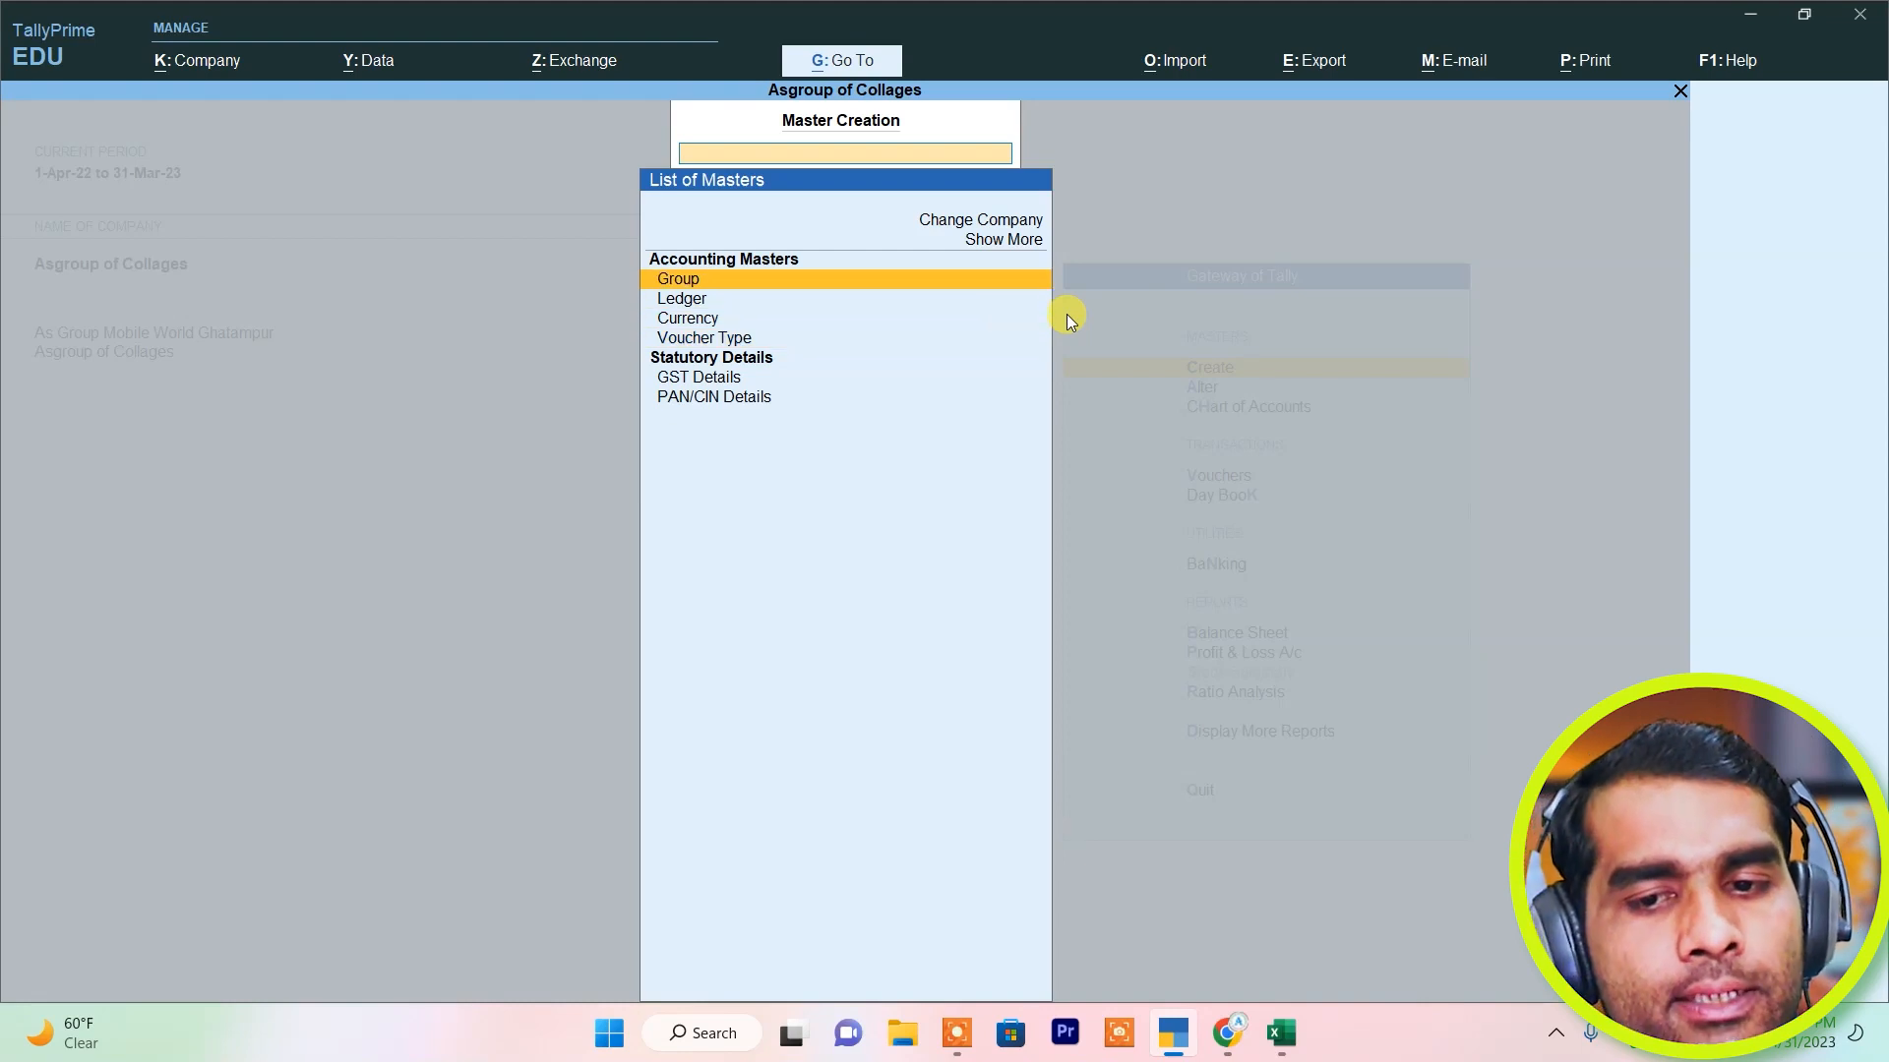
key(Down)
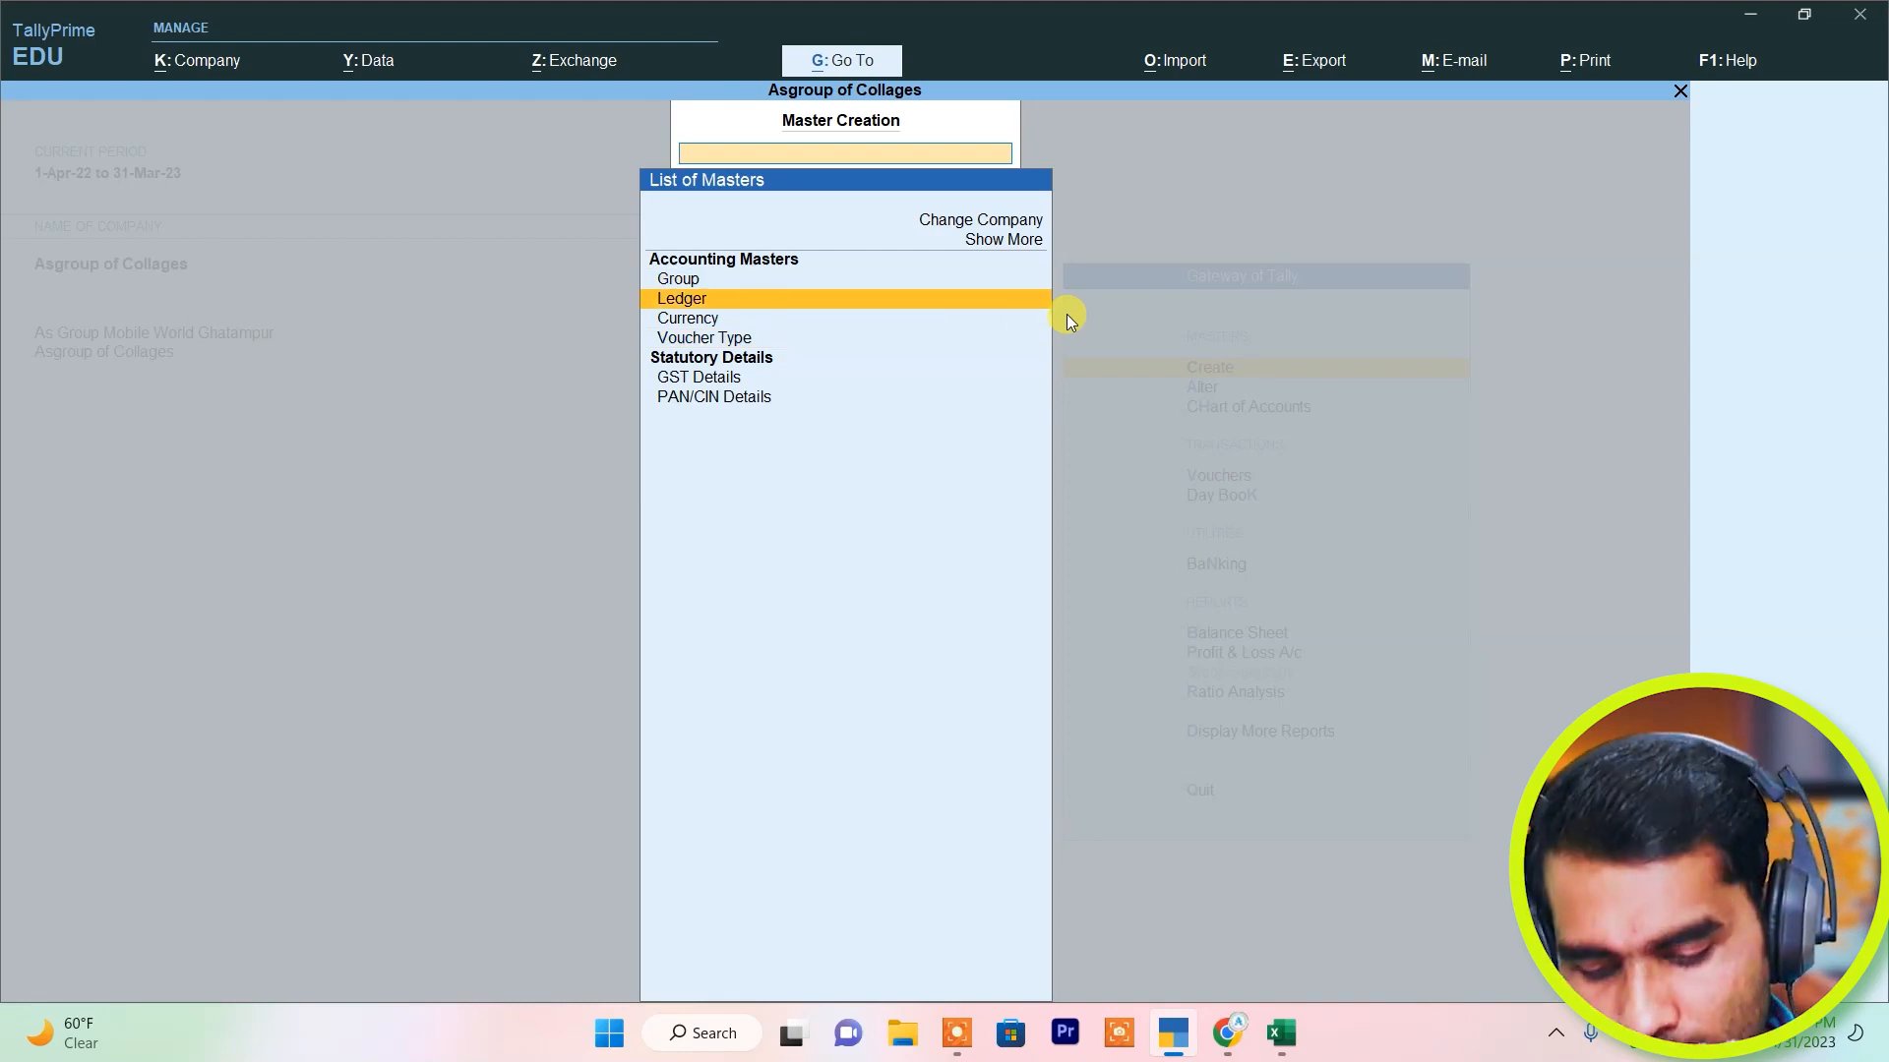
key(Return)
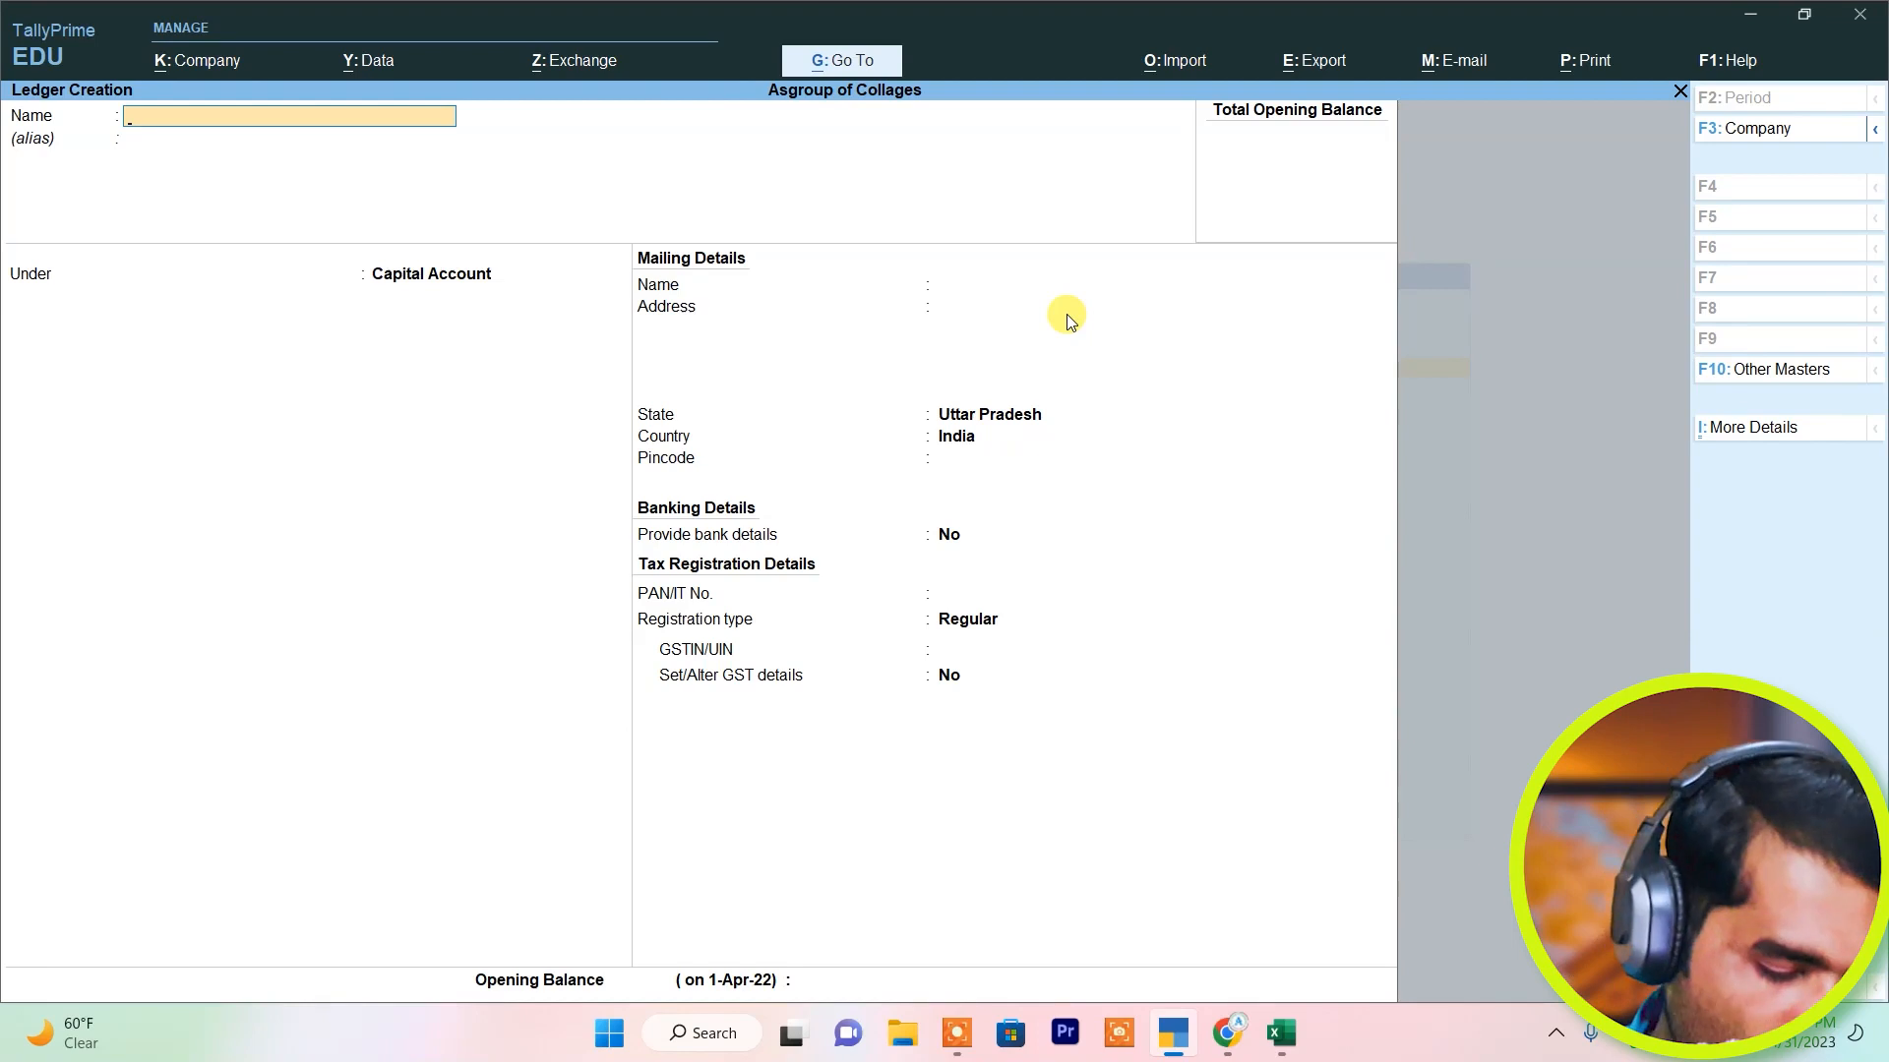
text(Fee Re)
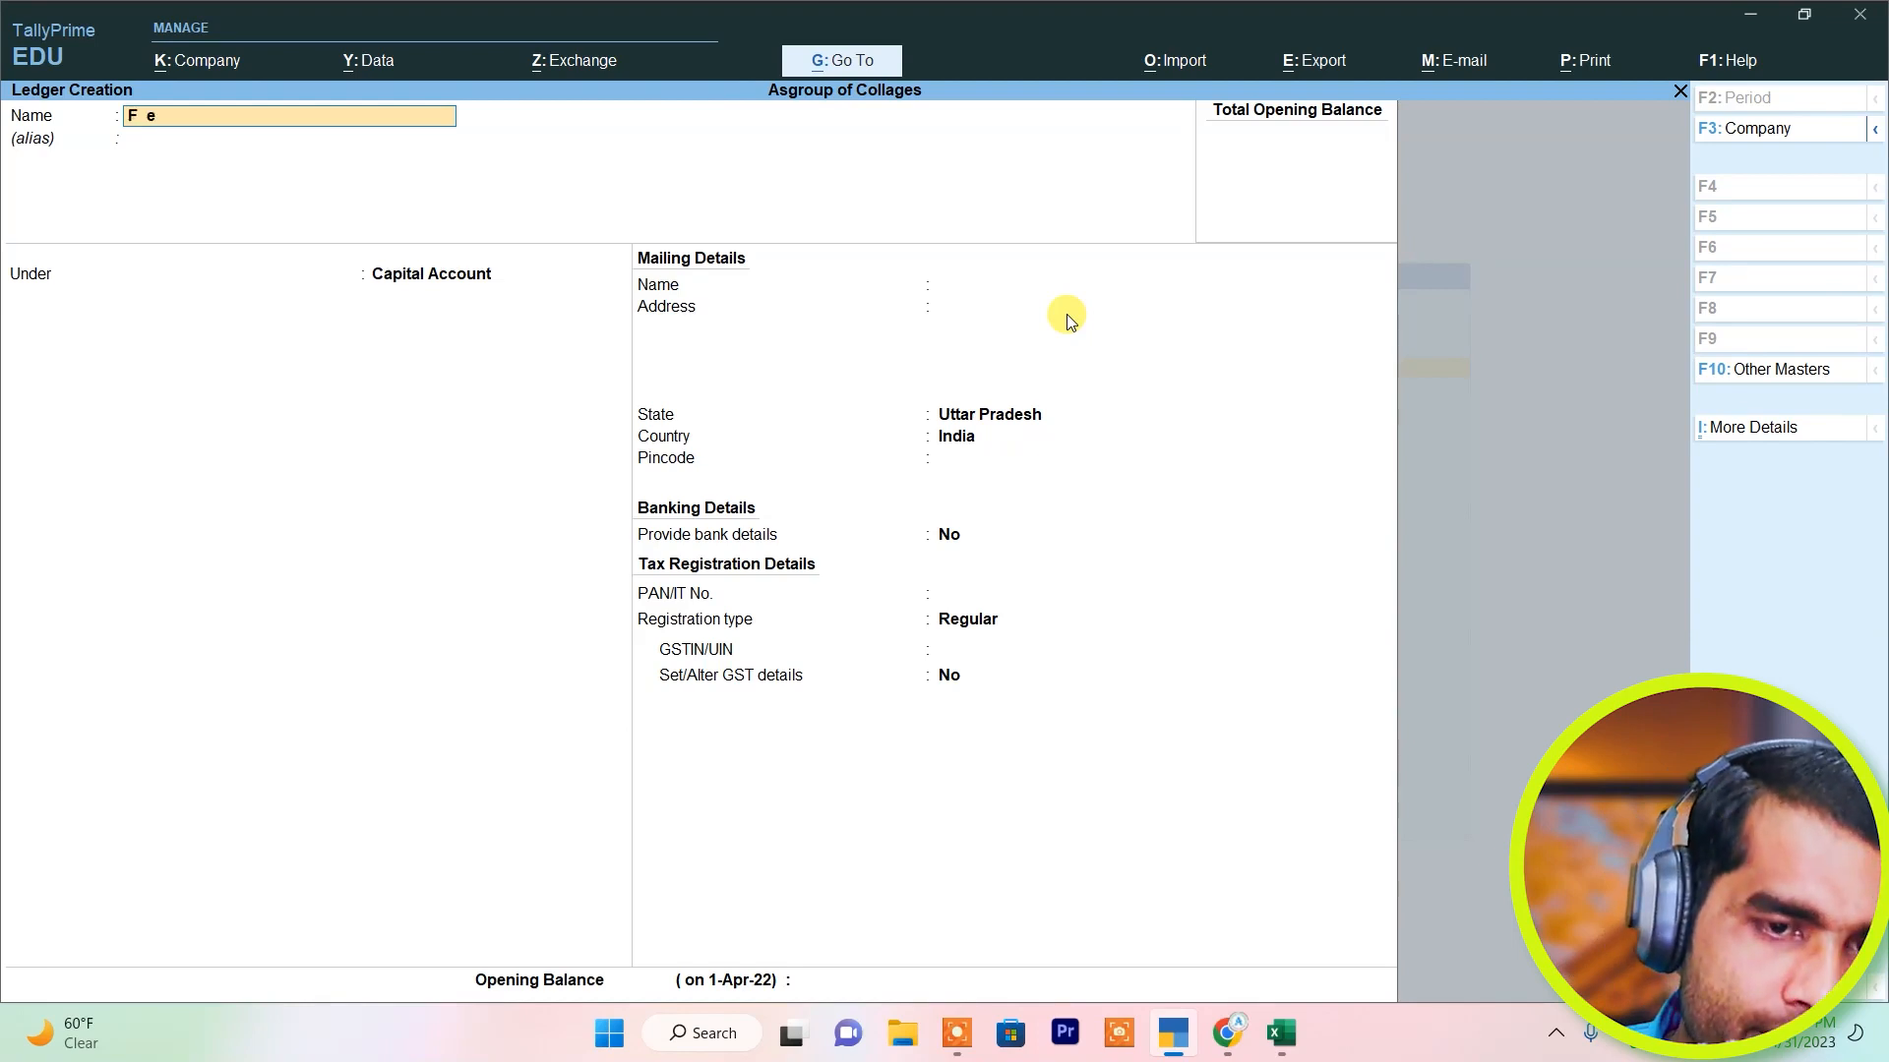
text(civ)
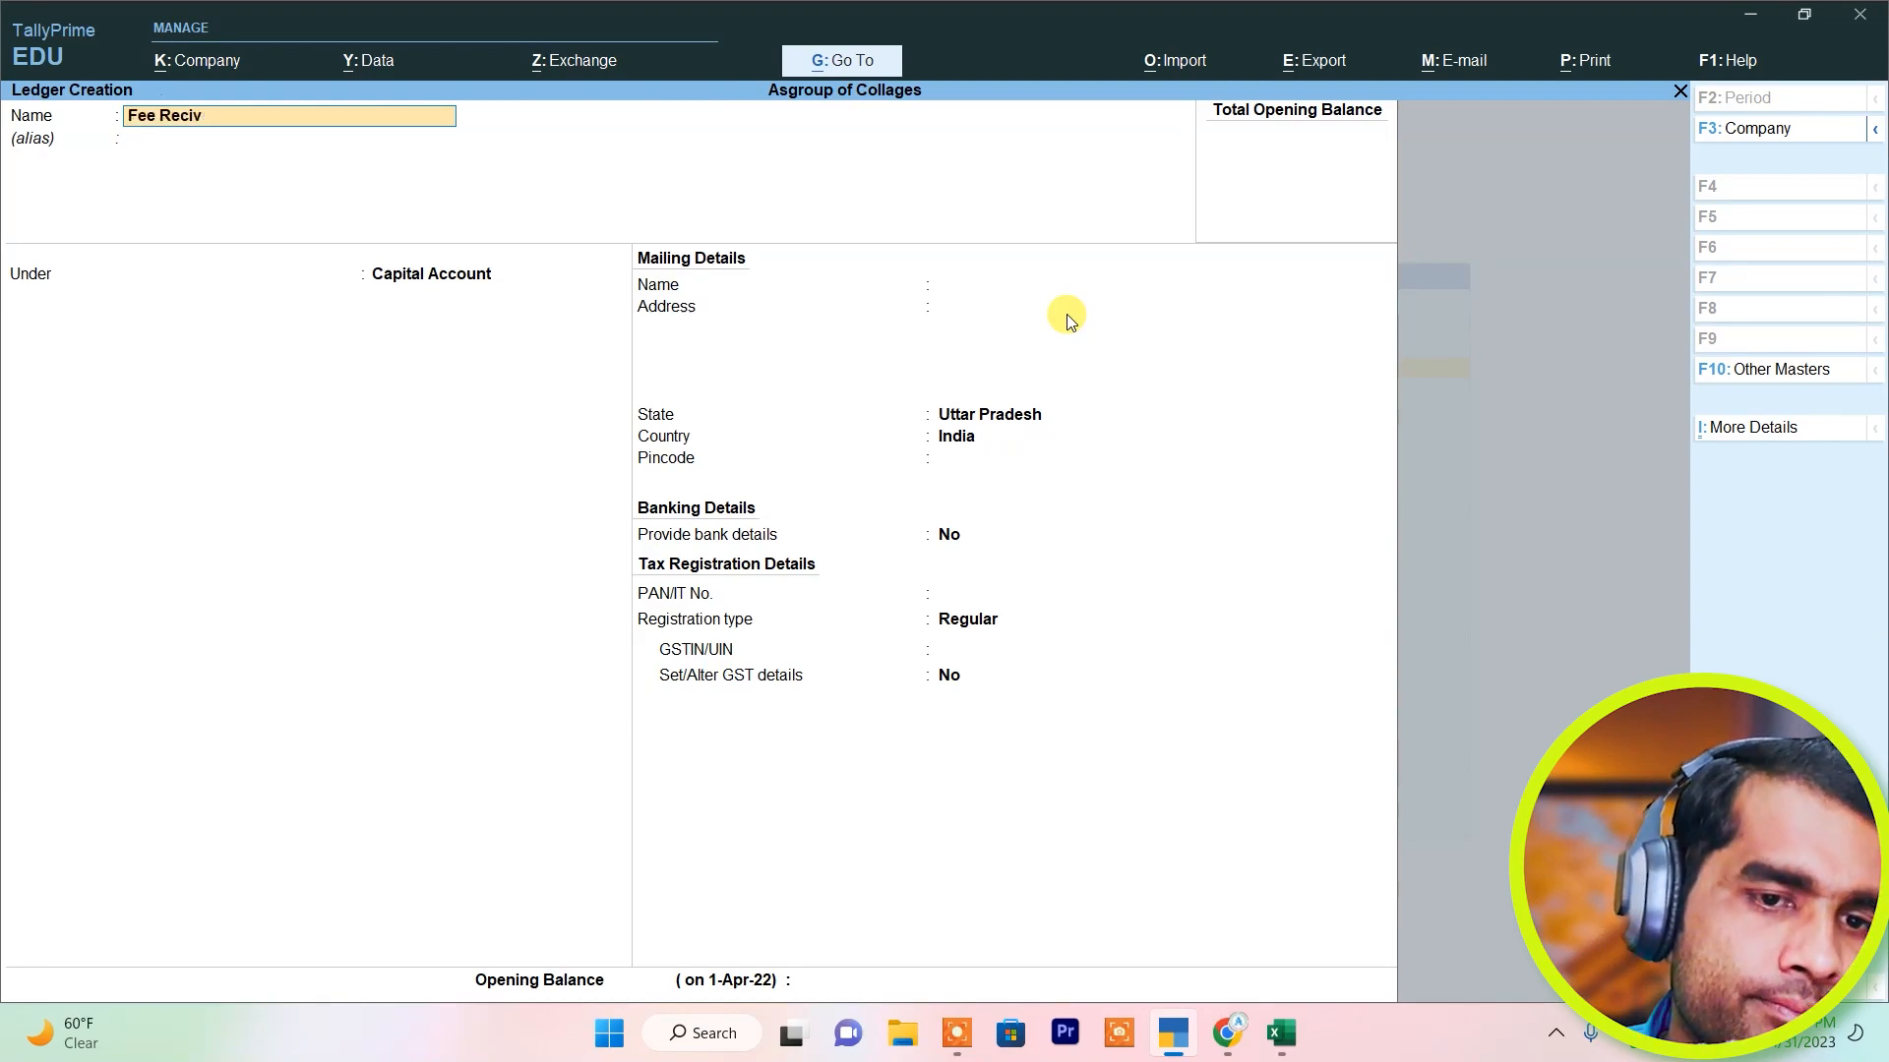
text(eved)
key(Return)
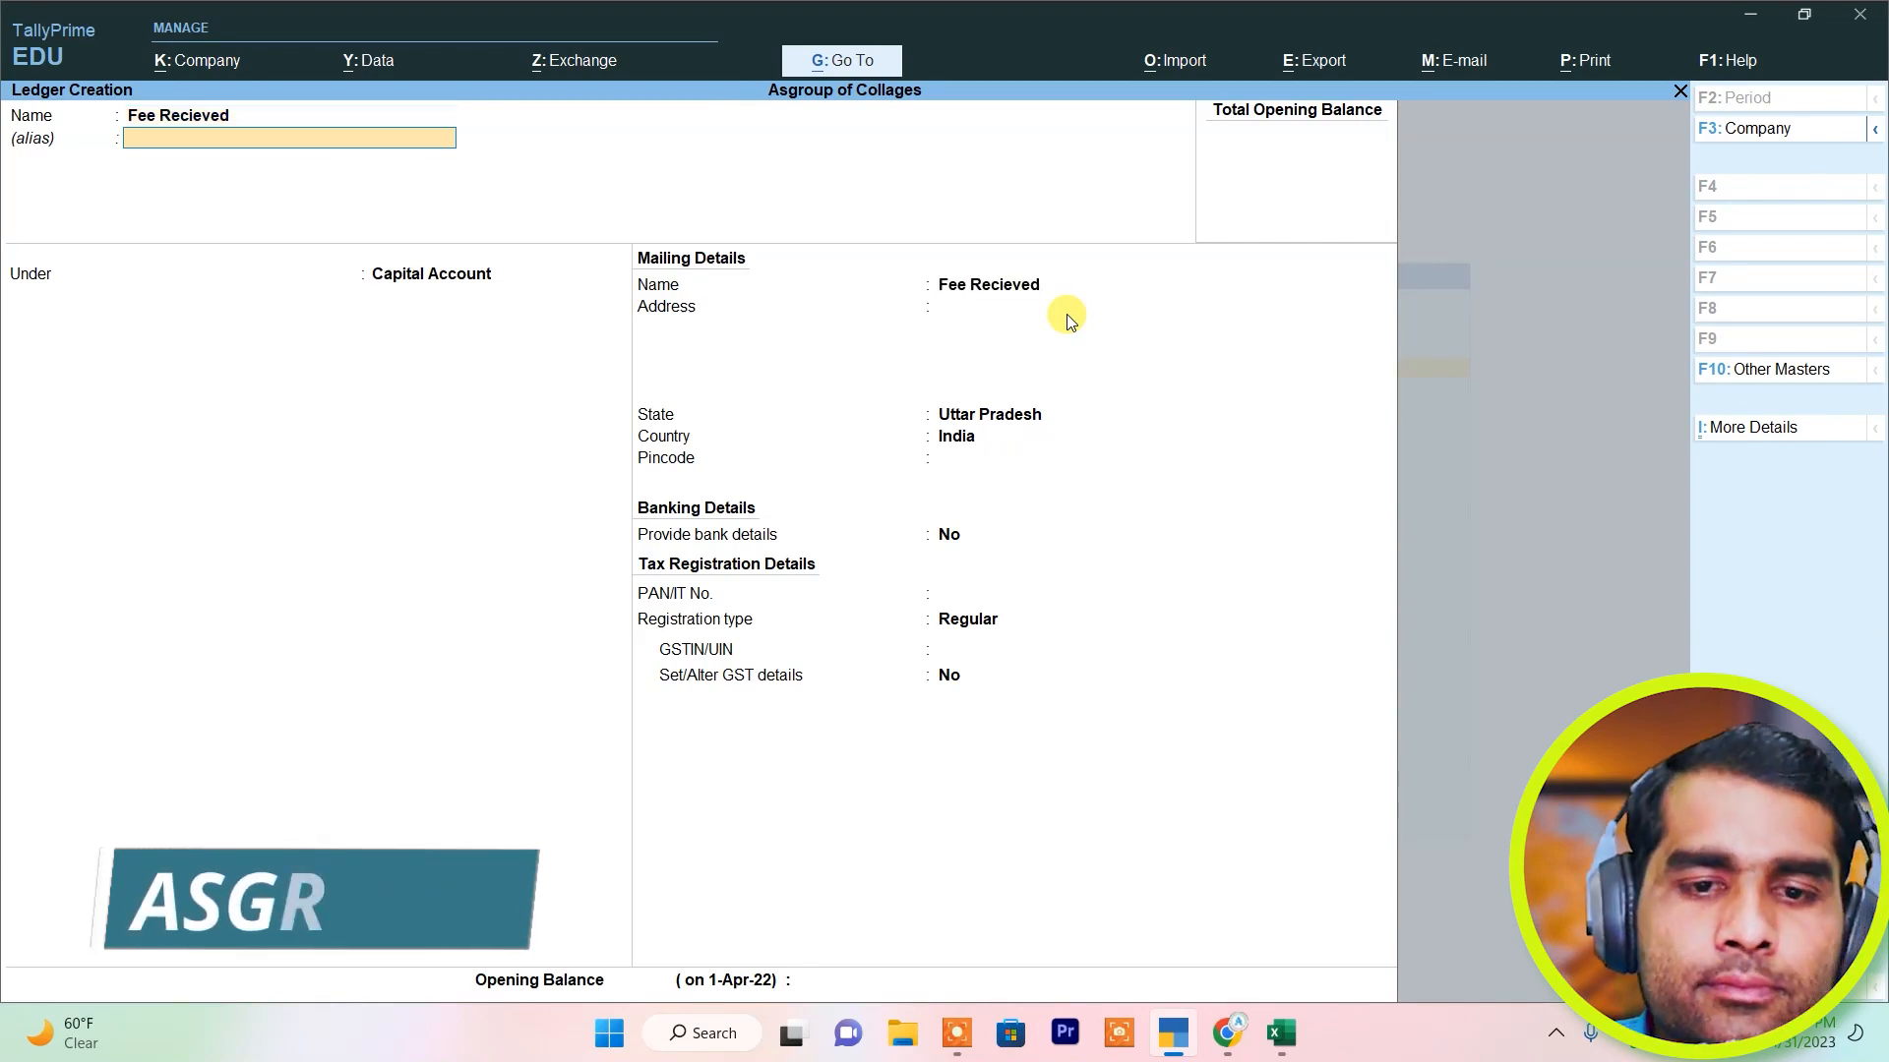
key(Return)
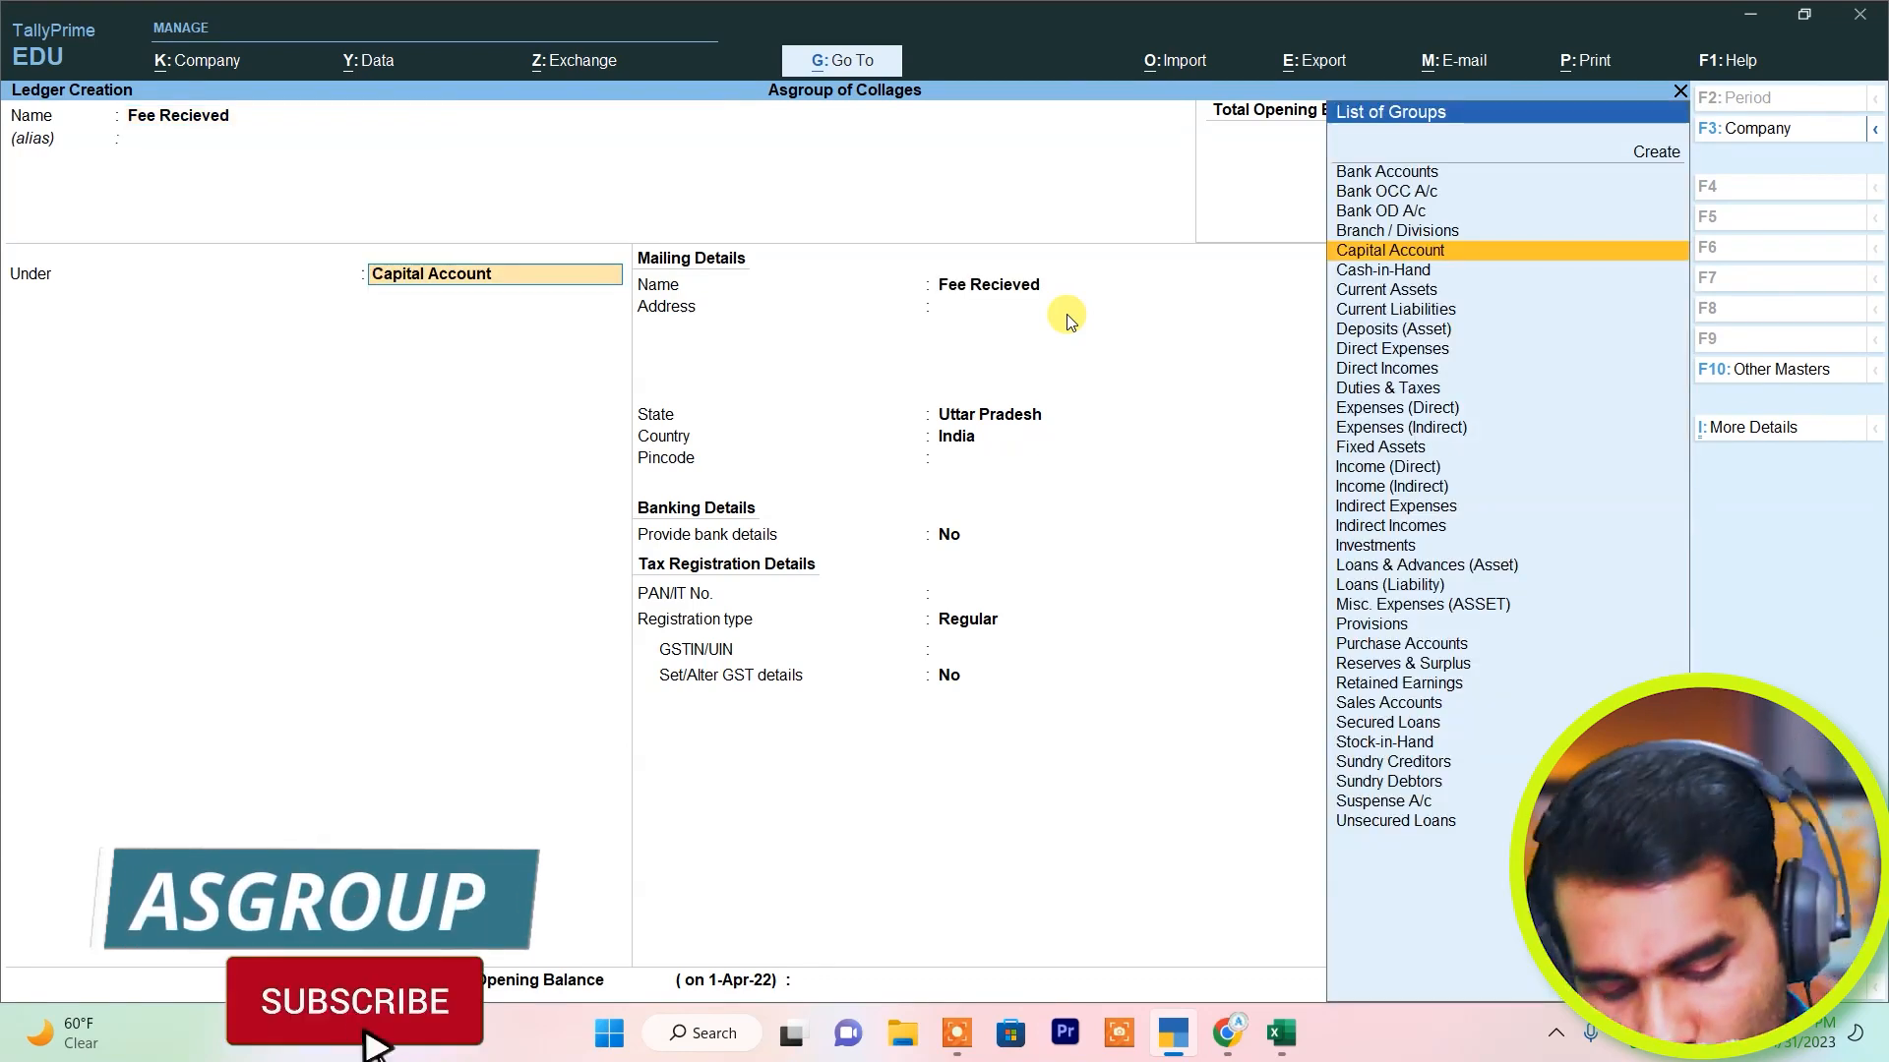
Place the Fee Recieved ledger under Indirect Incomes and keep GST as Applicable.
text(i)
key(Down)
key(Down)
key(Down)
key(Down)
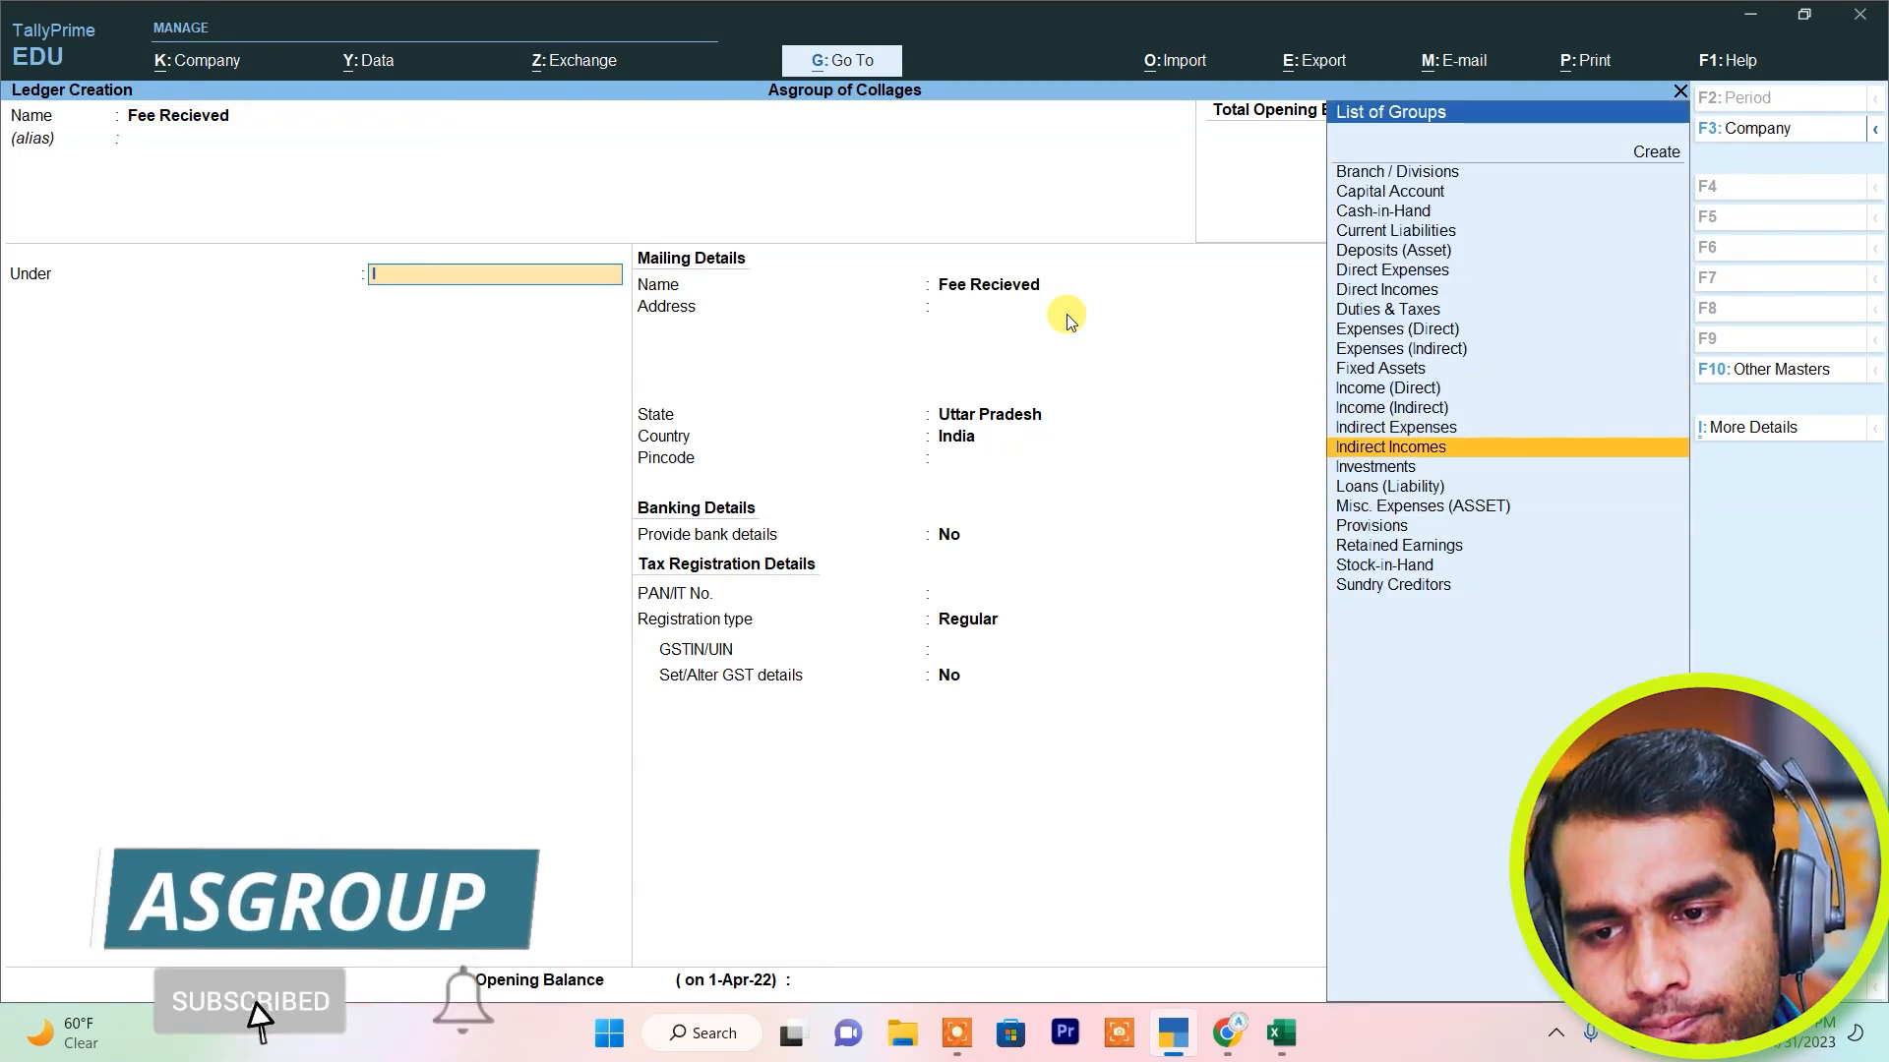
key(Return)
key(Return)
key(Return)
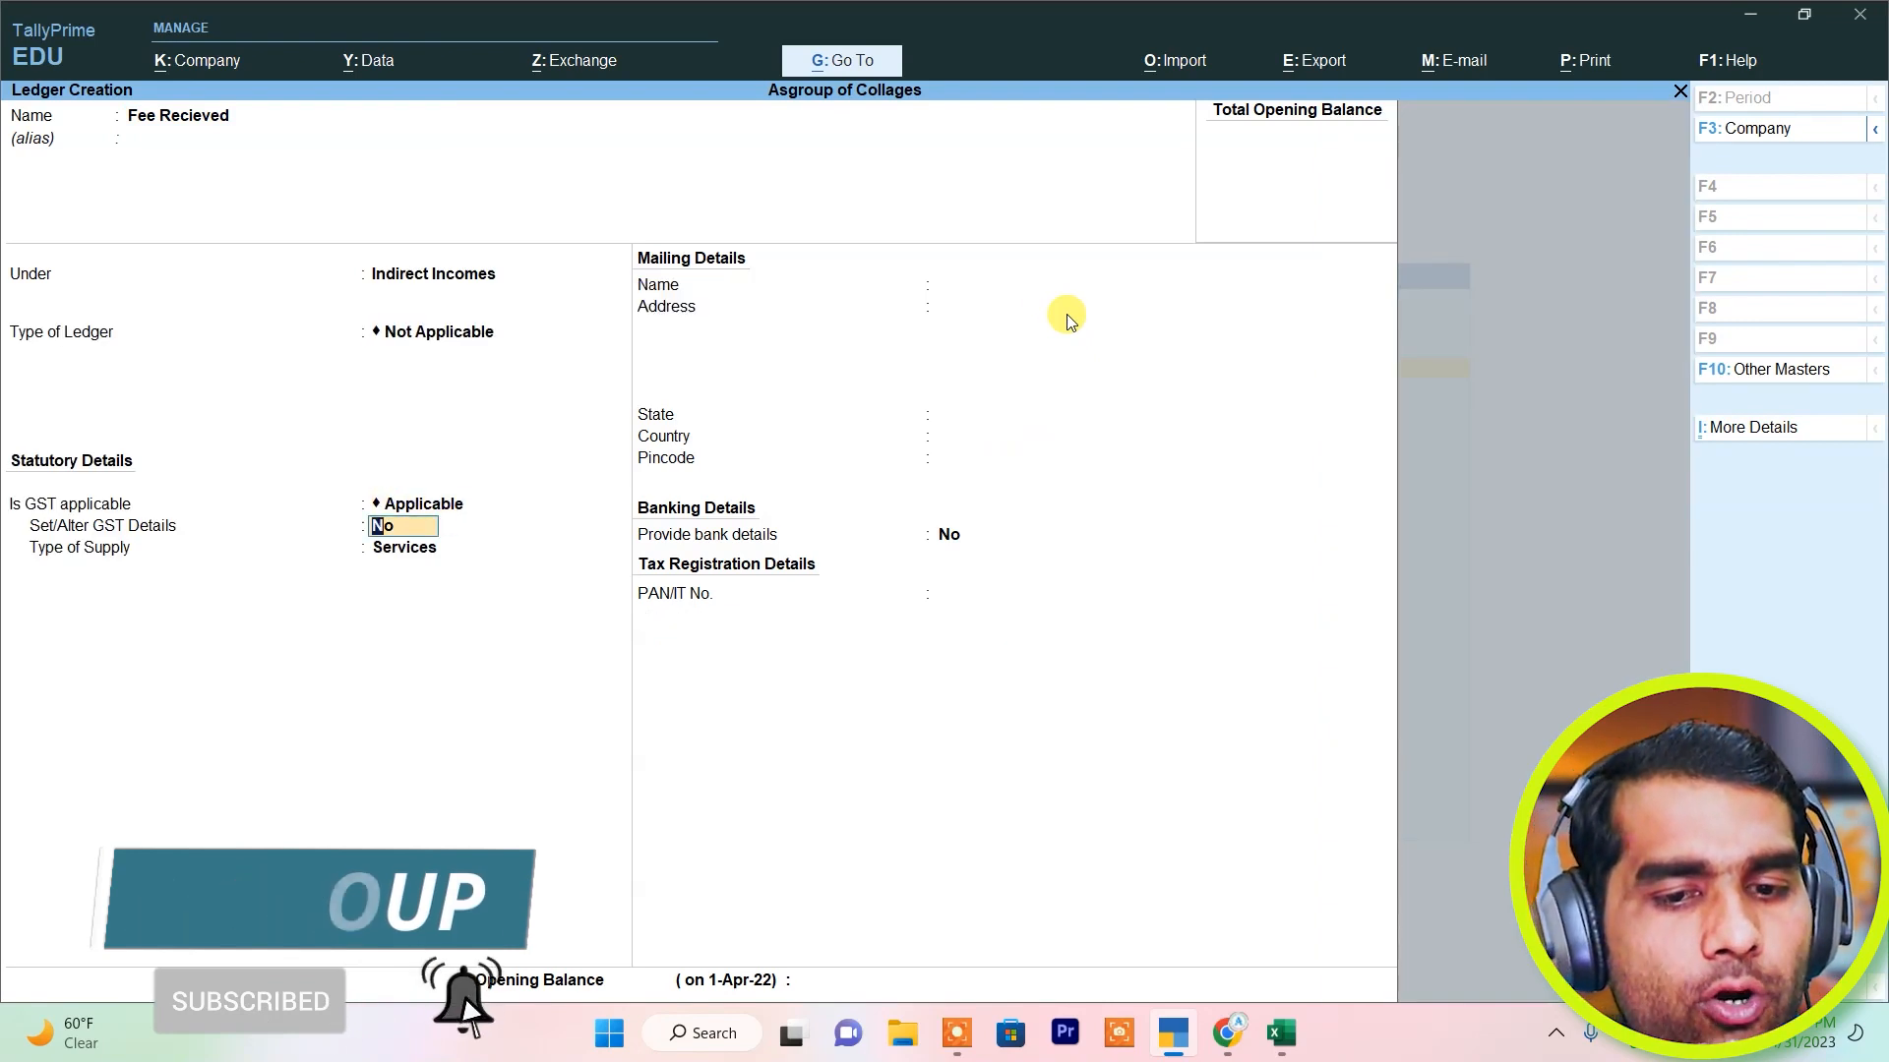
Enable altering the ledger's GST details, describe it as Education, and keep Is non-GST goods at No.
key(y)
key(Return)
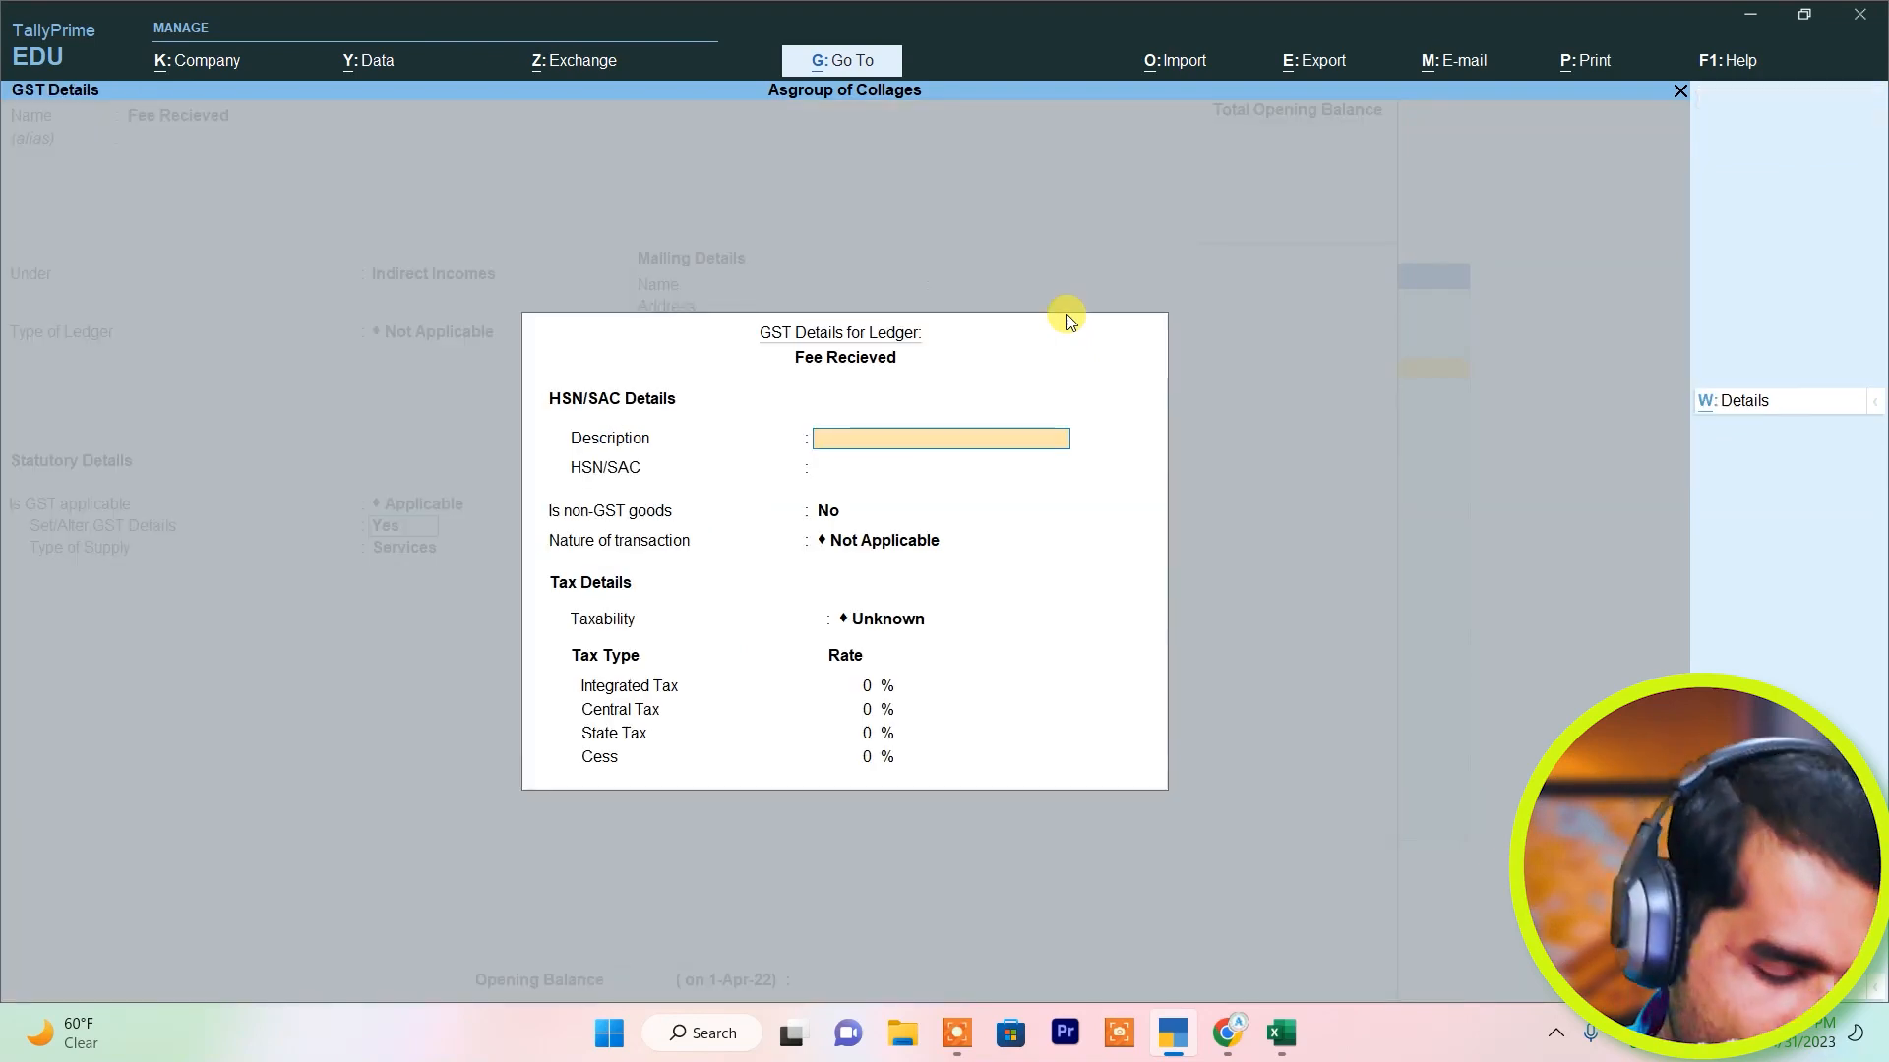
text(Education)
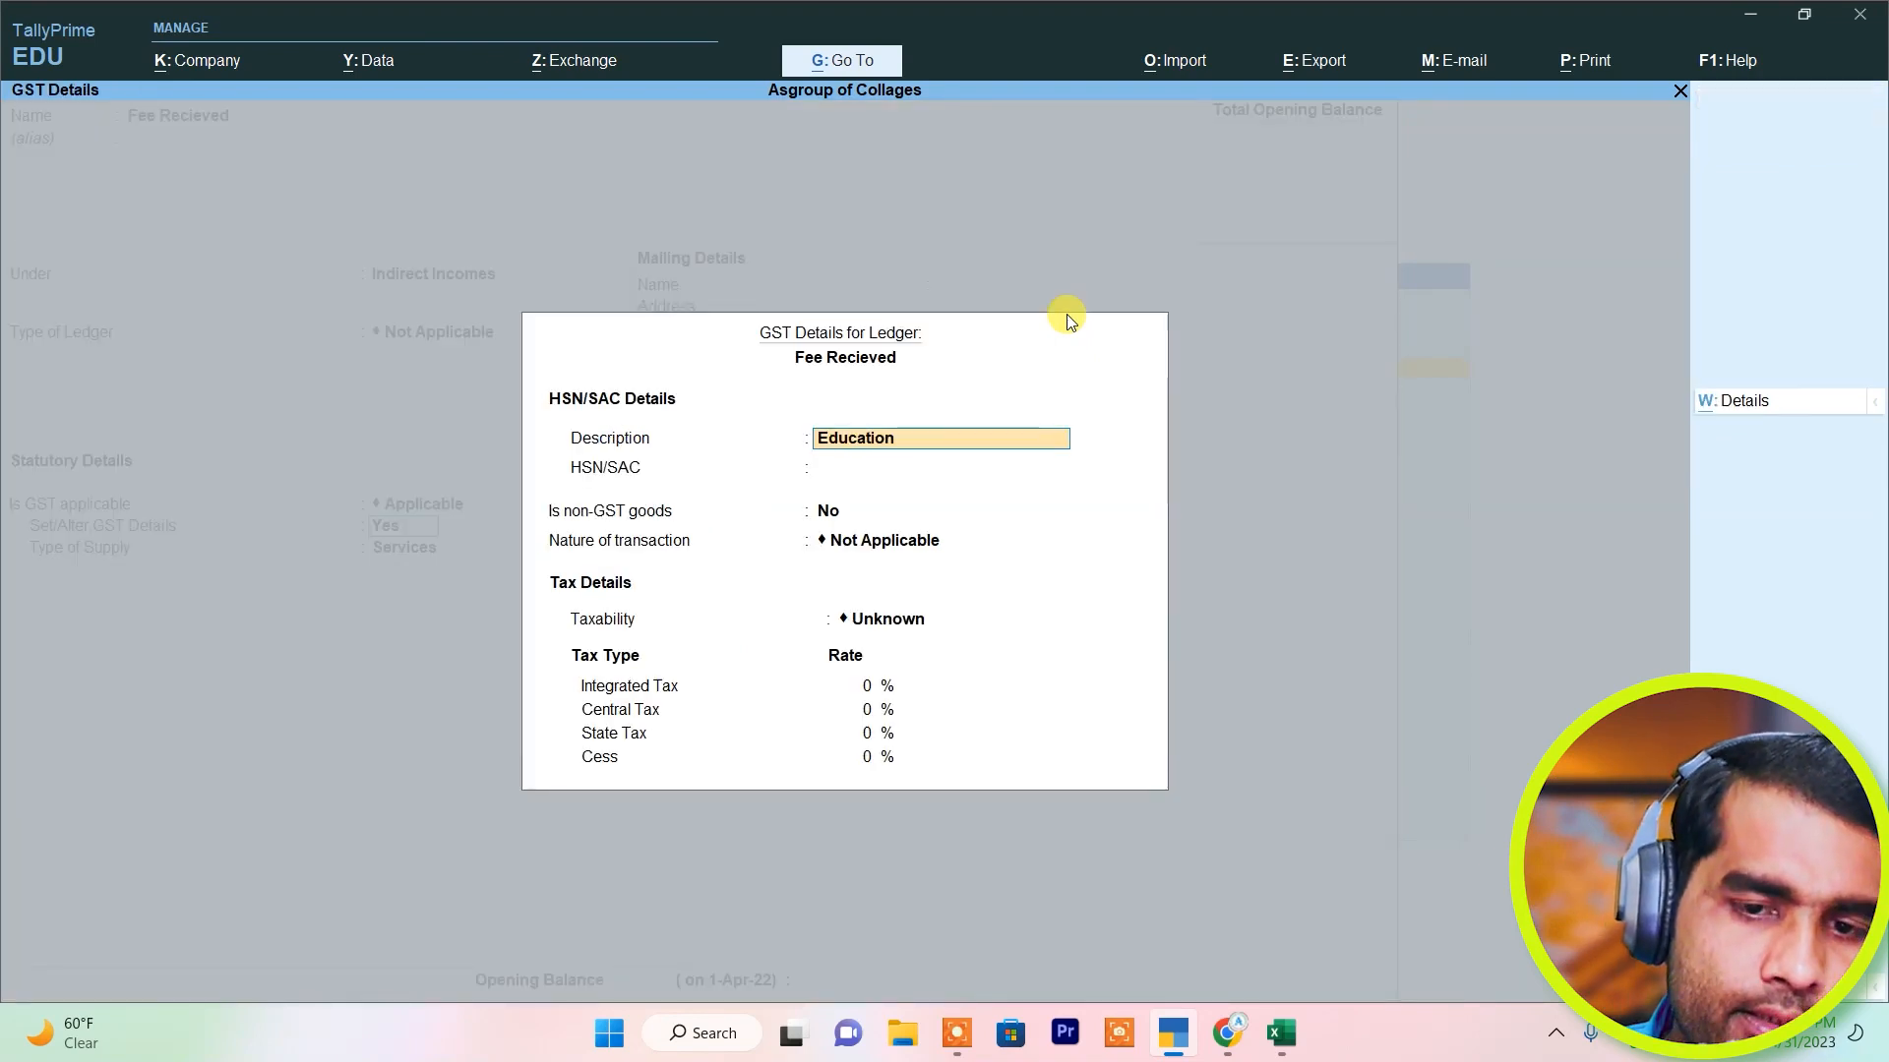
key(Return)
key(Return)
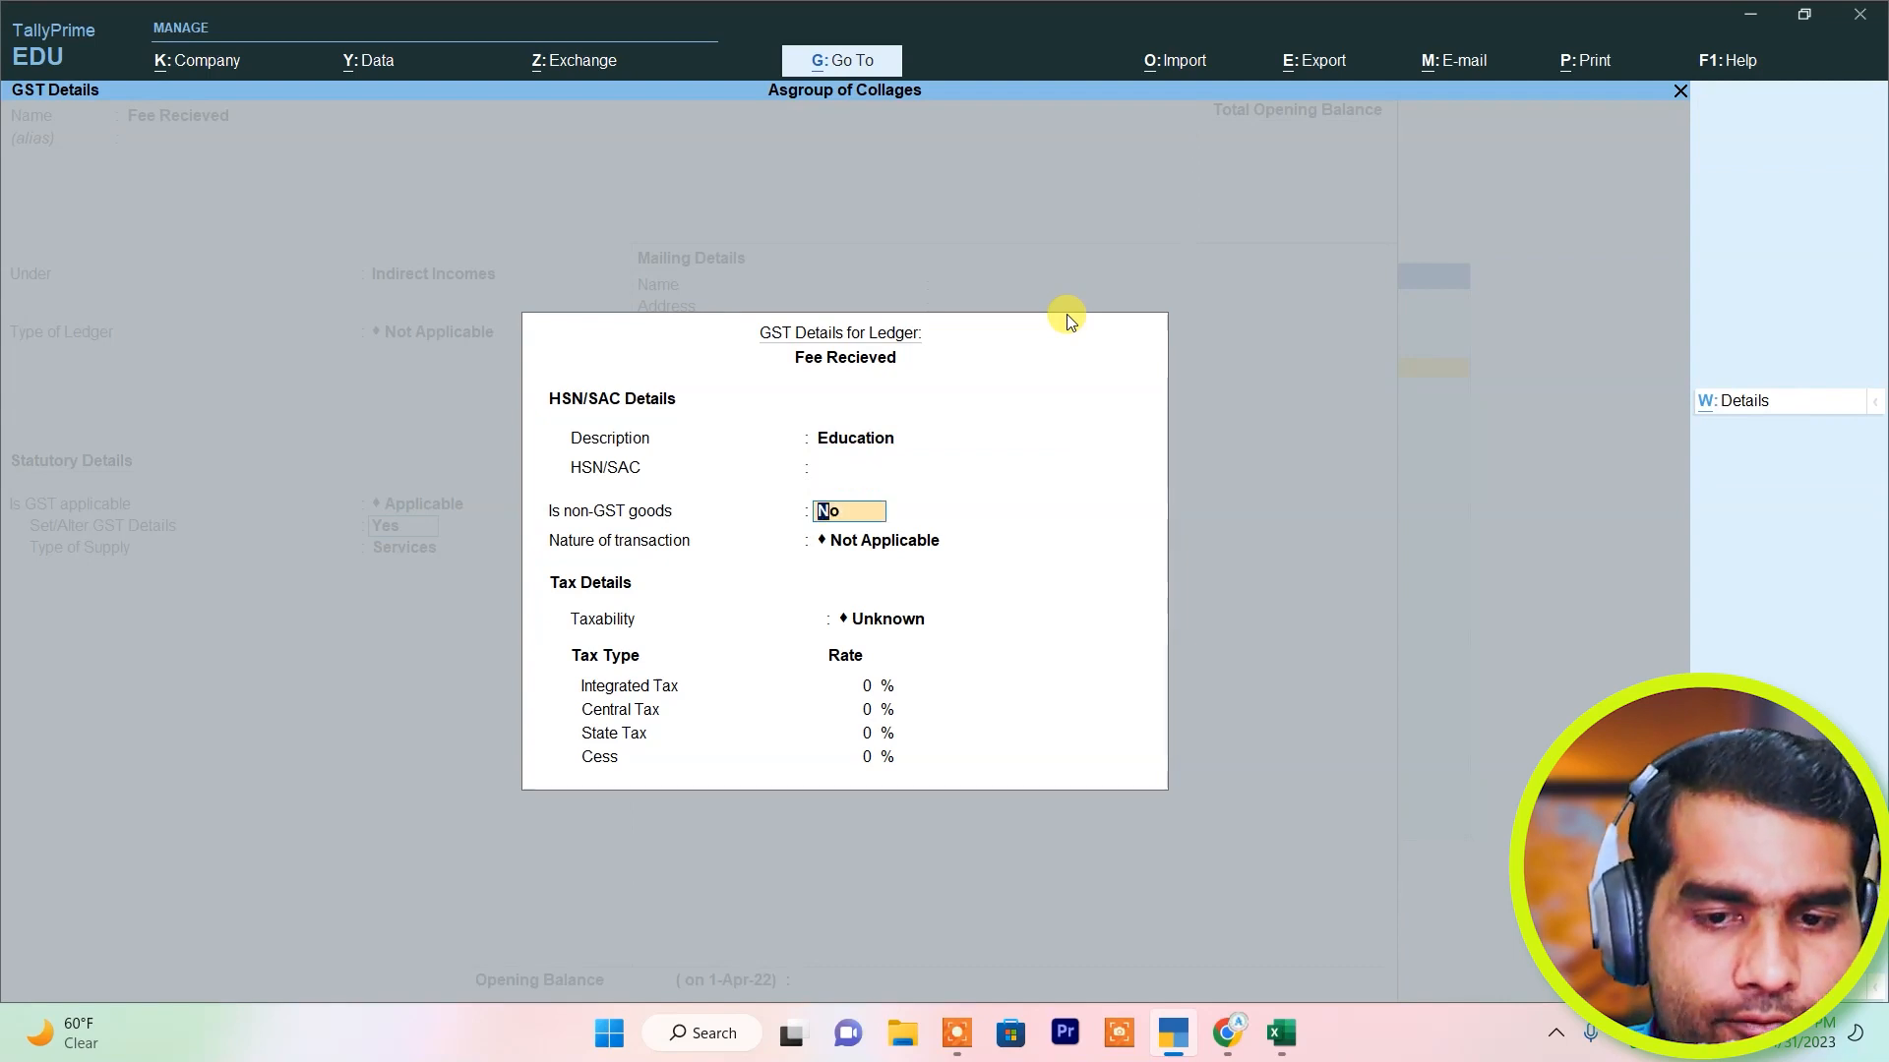
key(Return)
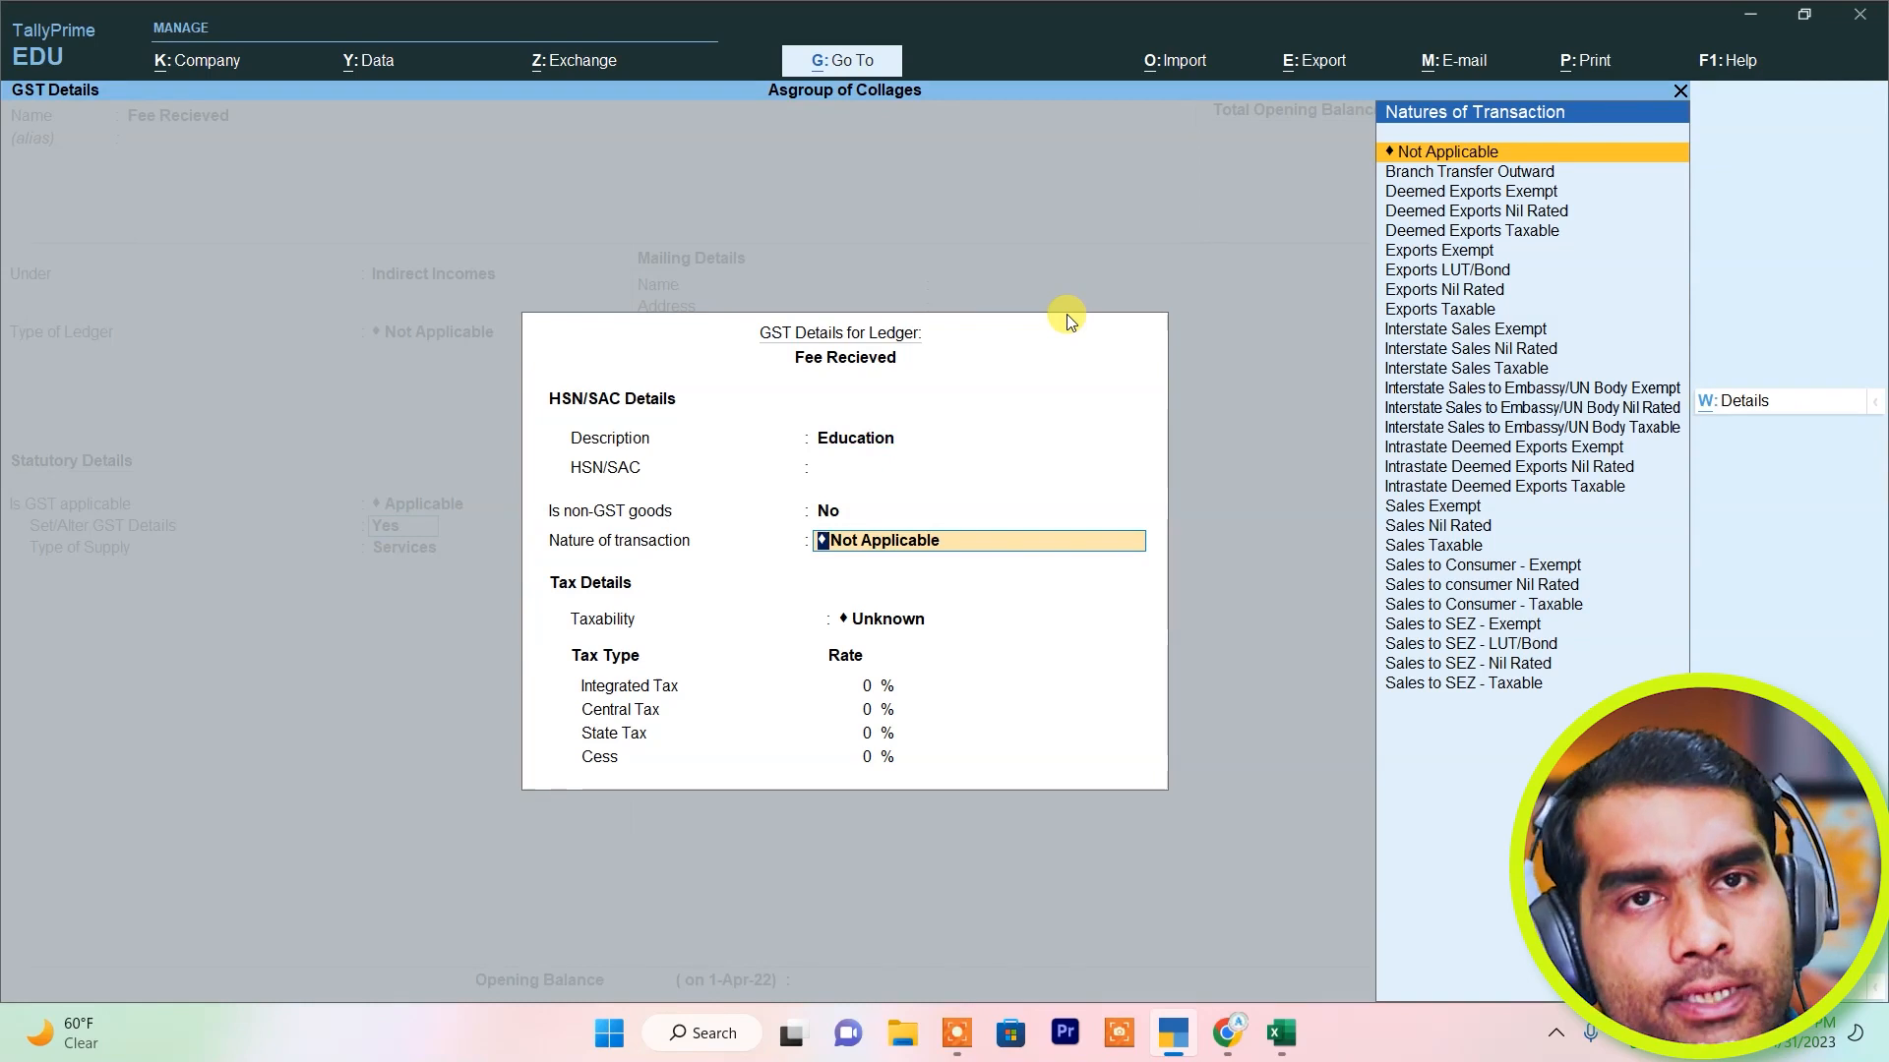
Set the nature of transaction for the Fee Recieved ledger to Sales to Consumer - Taxable.
key(Down)
key(Down)
key(Down)
key(Down)
key(Down)
key(Down)
key(Down)
key(Down)
key(Down)
key(Down)
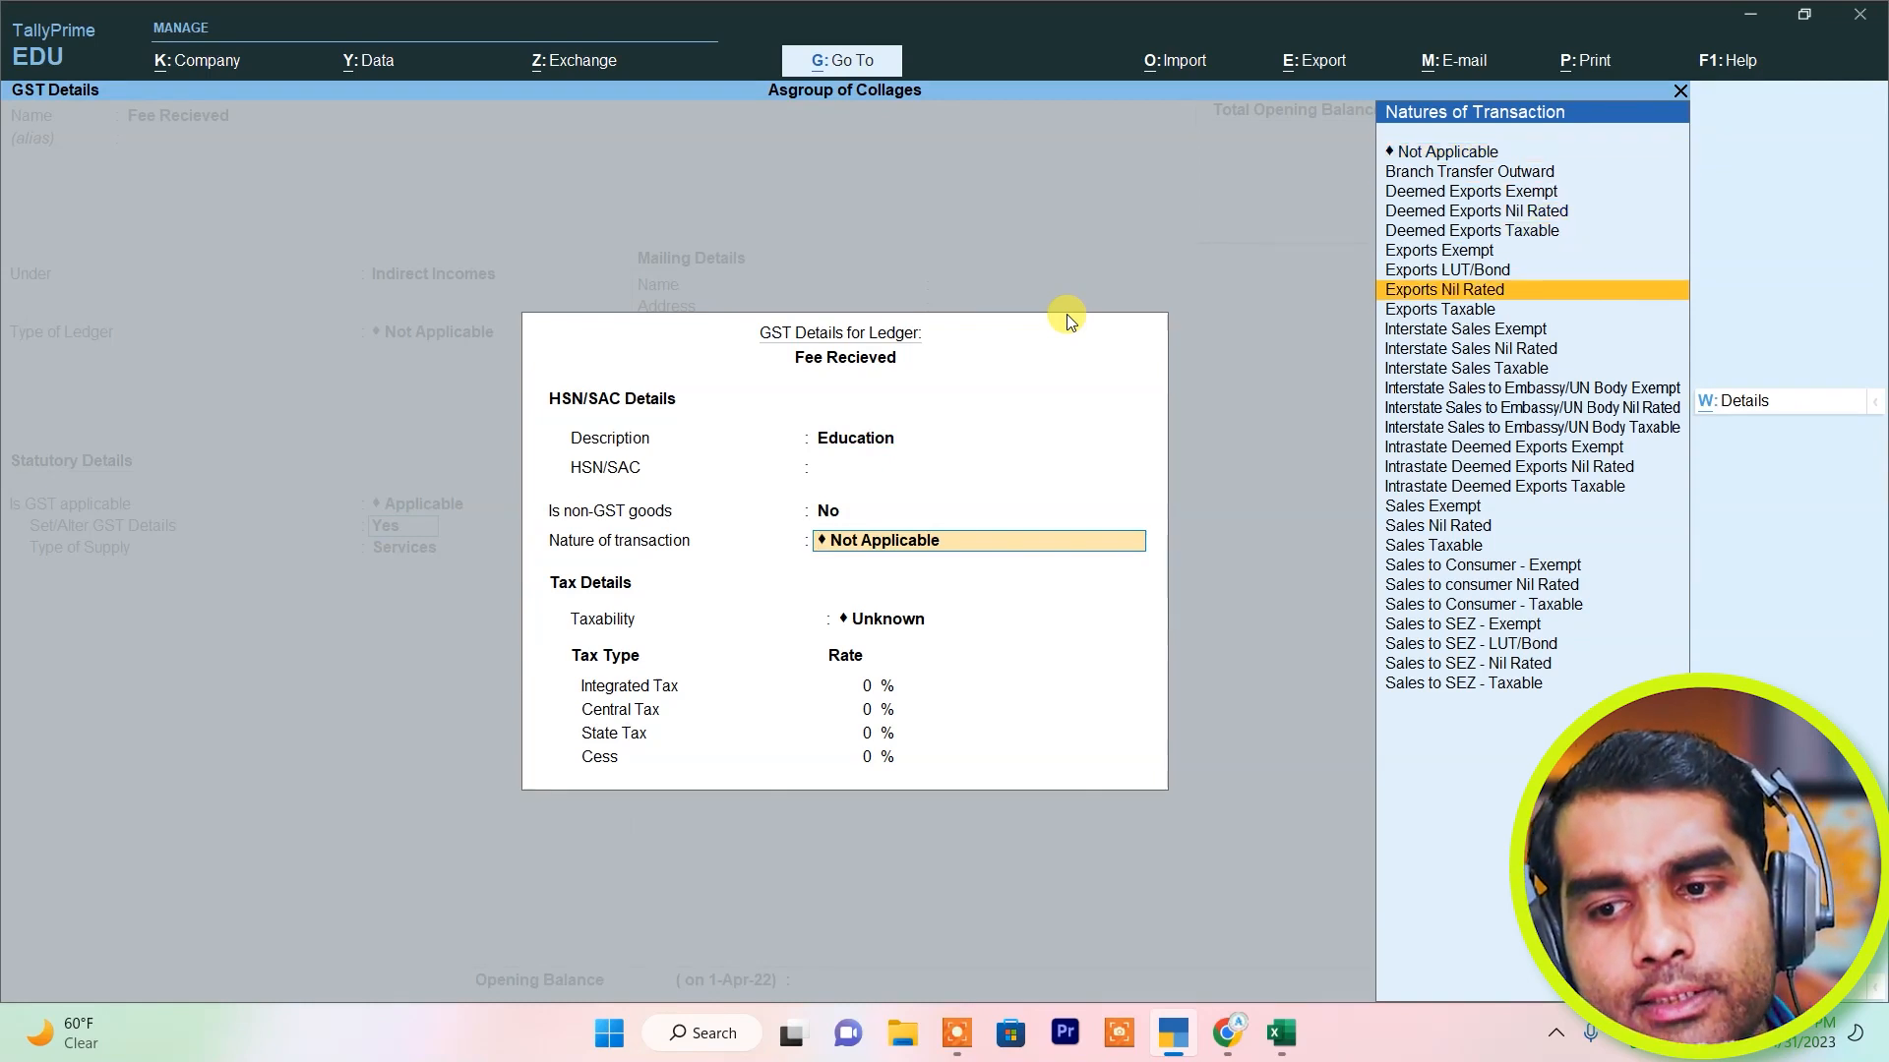
key(Down)
key(Down)
key(Down)
key(Down)
key(Down)
key(Down)
key(Down)
key(Down)
key(Down)
key(Down)
key(Down)
key(Down)
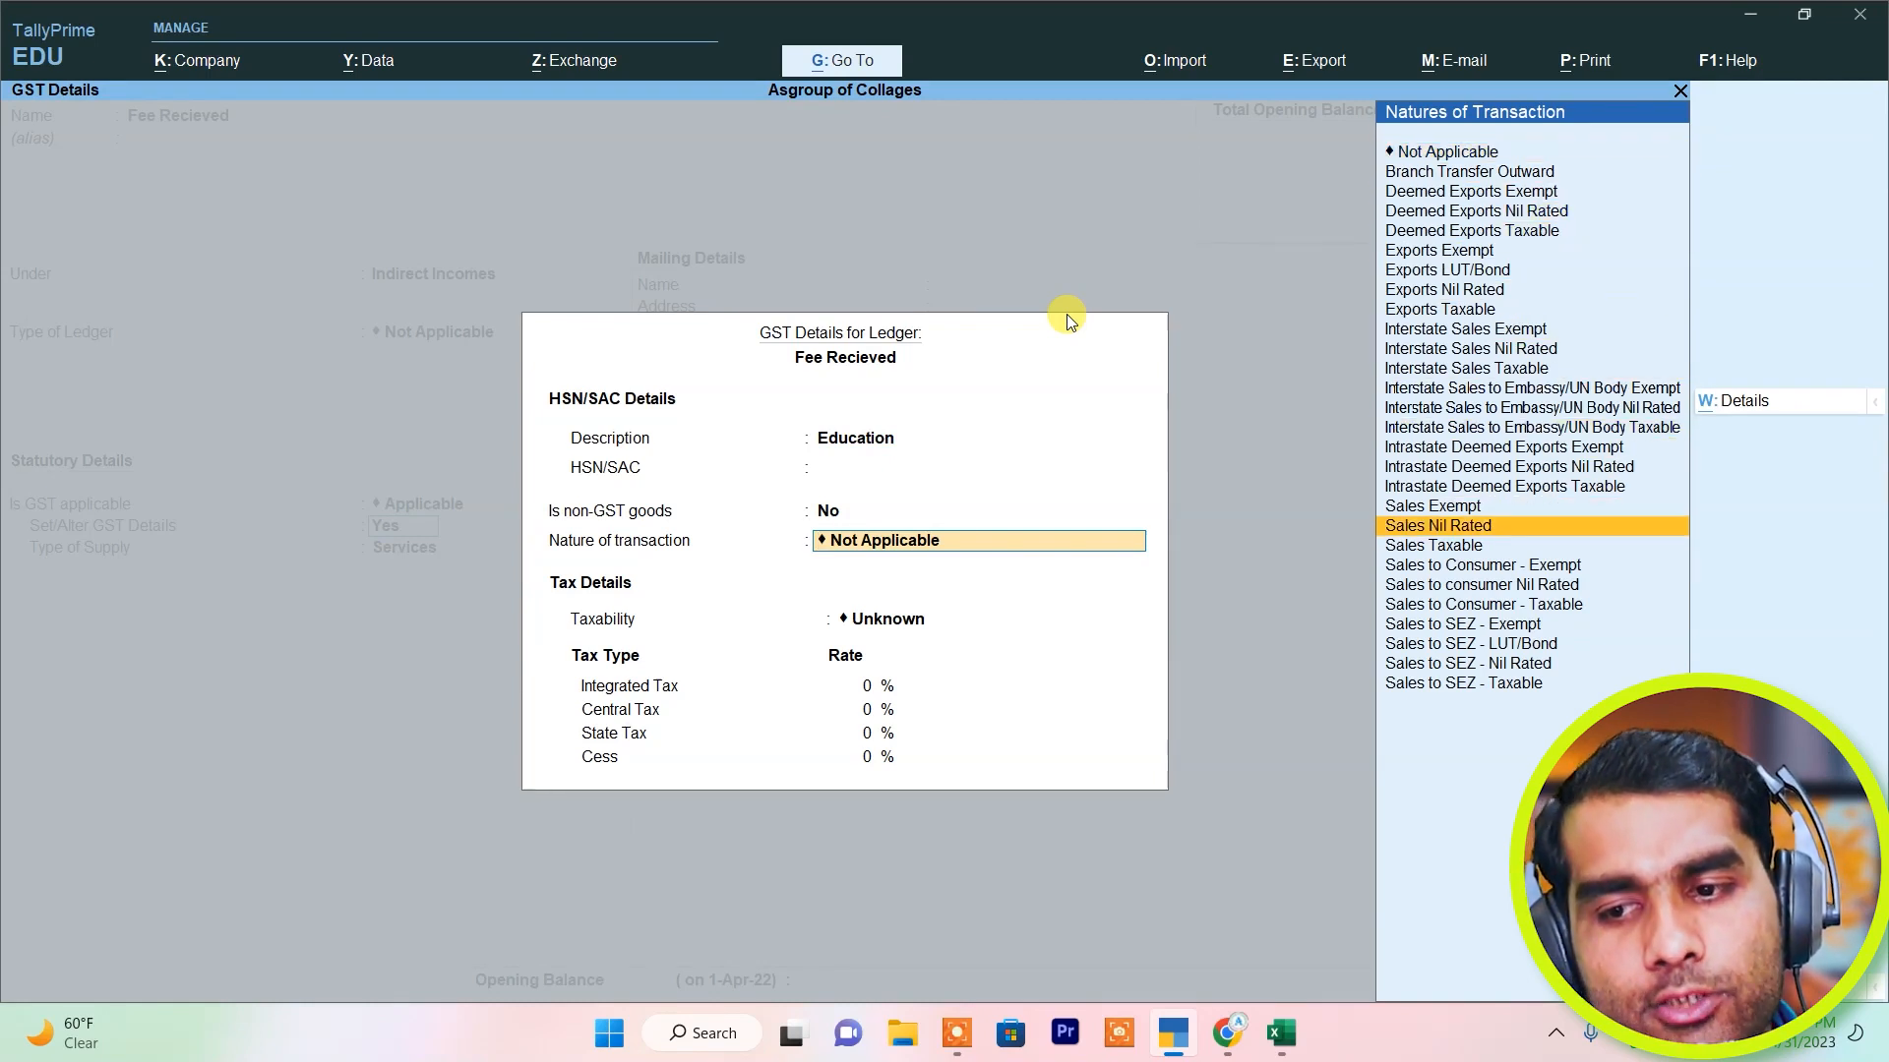
key(Down)
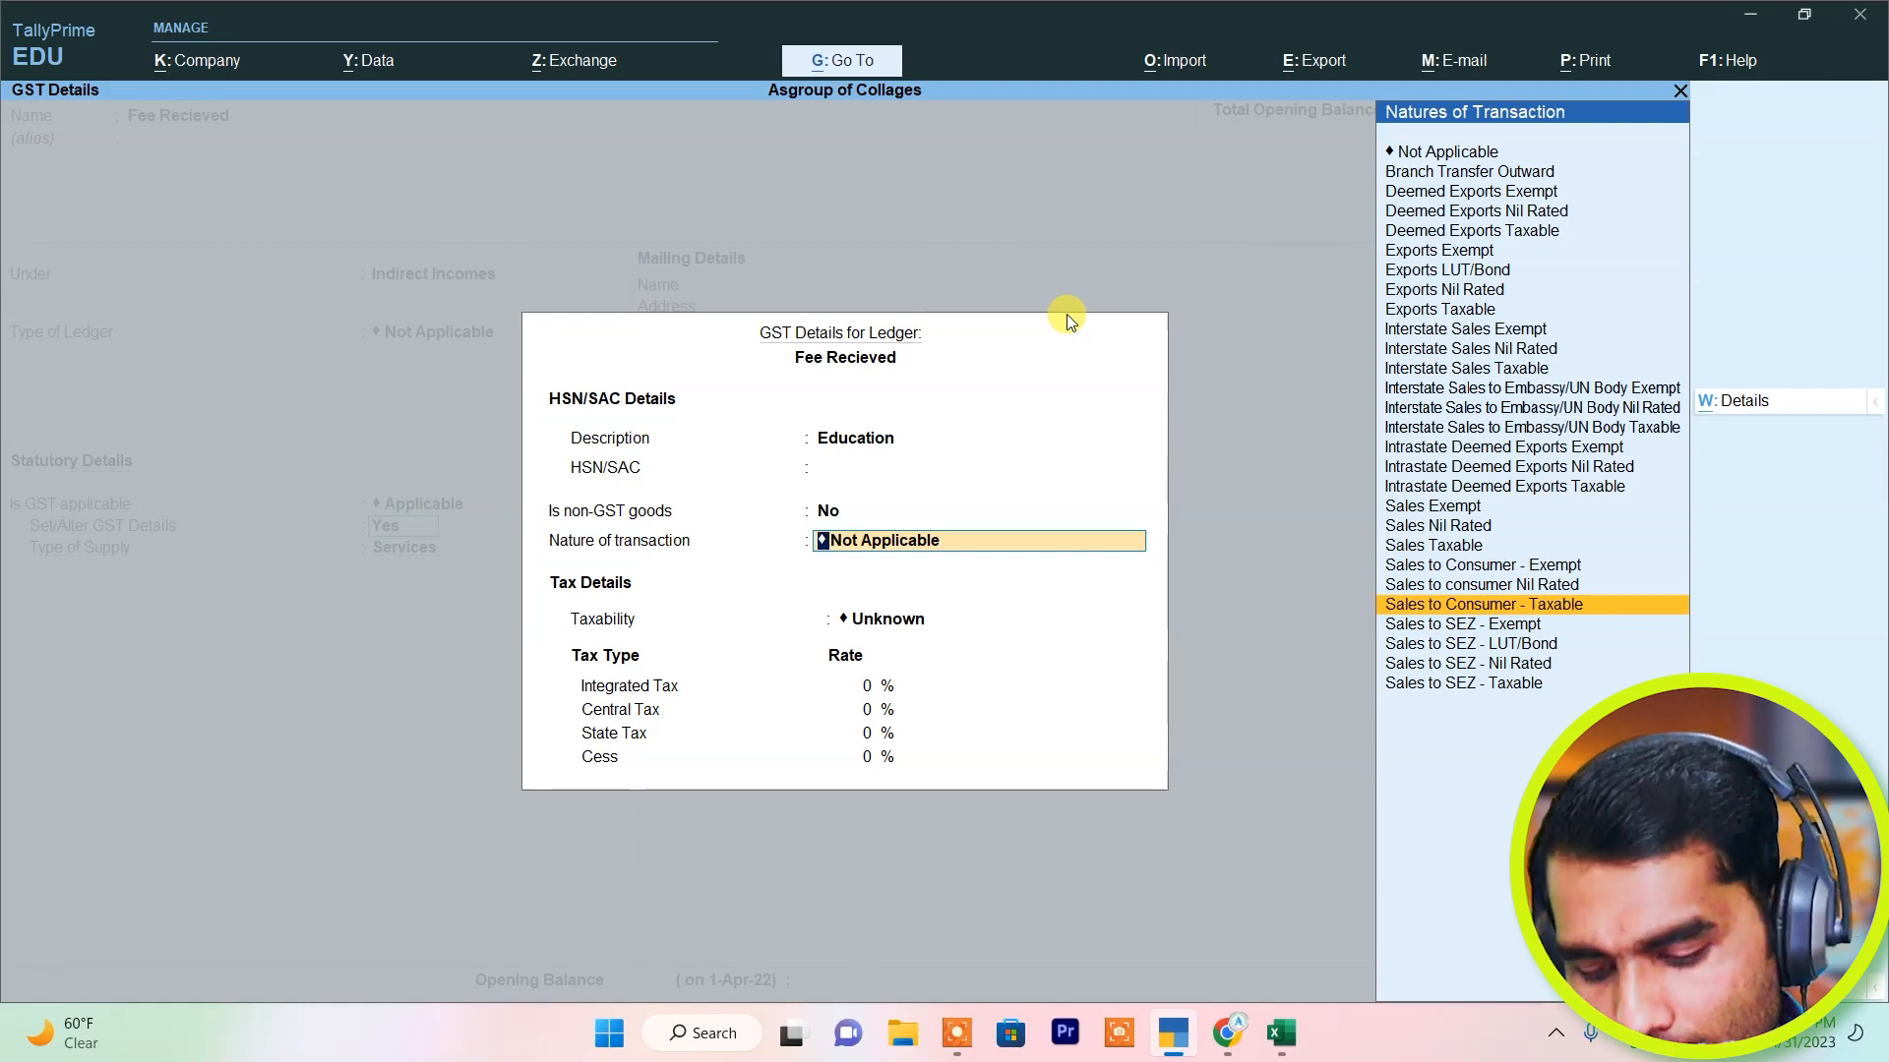
key(Return)
Set the ledger's integrated tax rate to 18%, keep Services as the supply type, and save the Fee Recieved ledger.
text(9)
key(Return)
key(Up)
text(18)
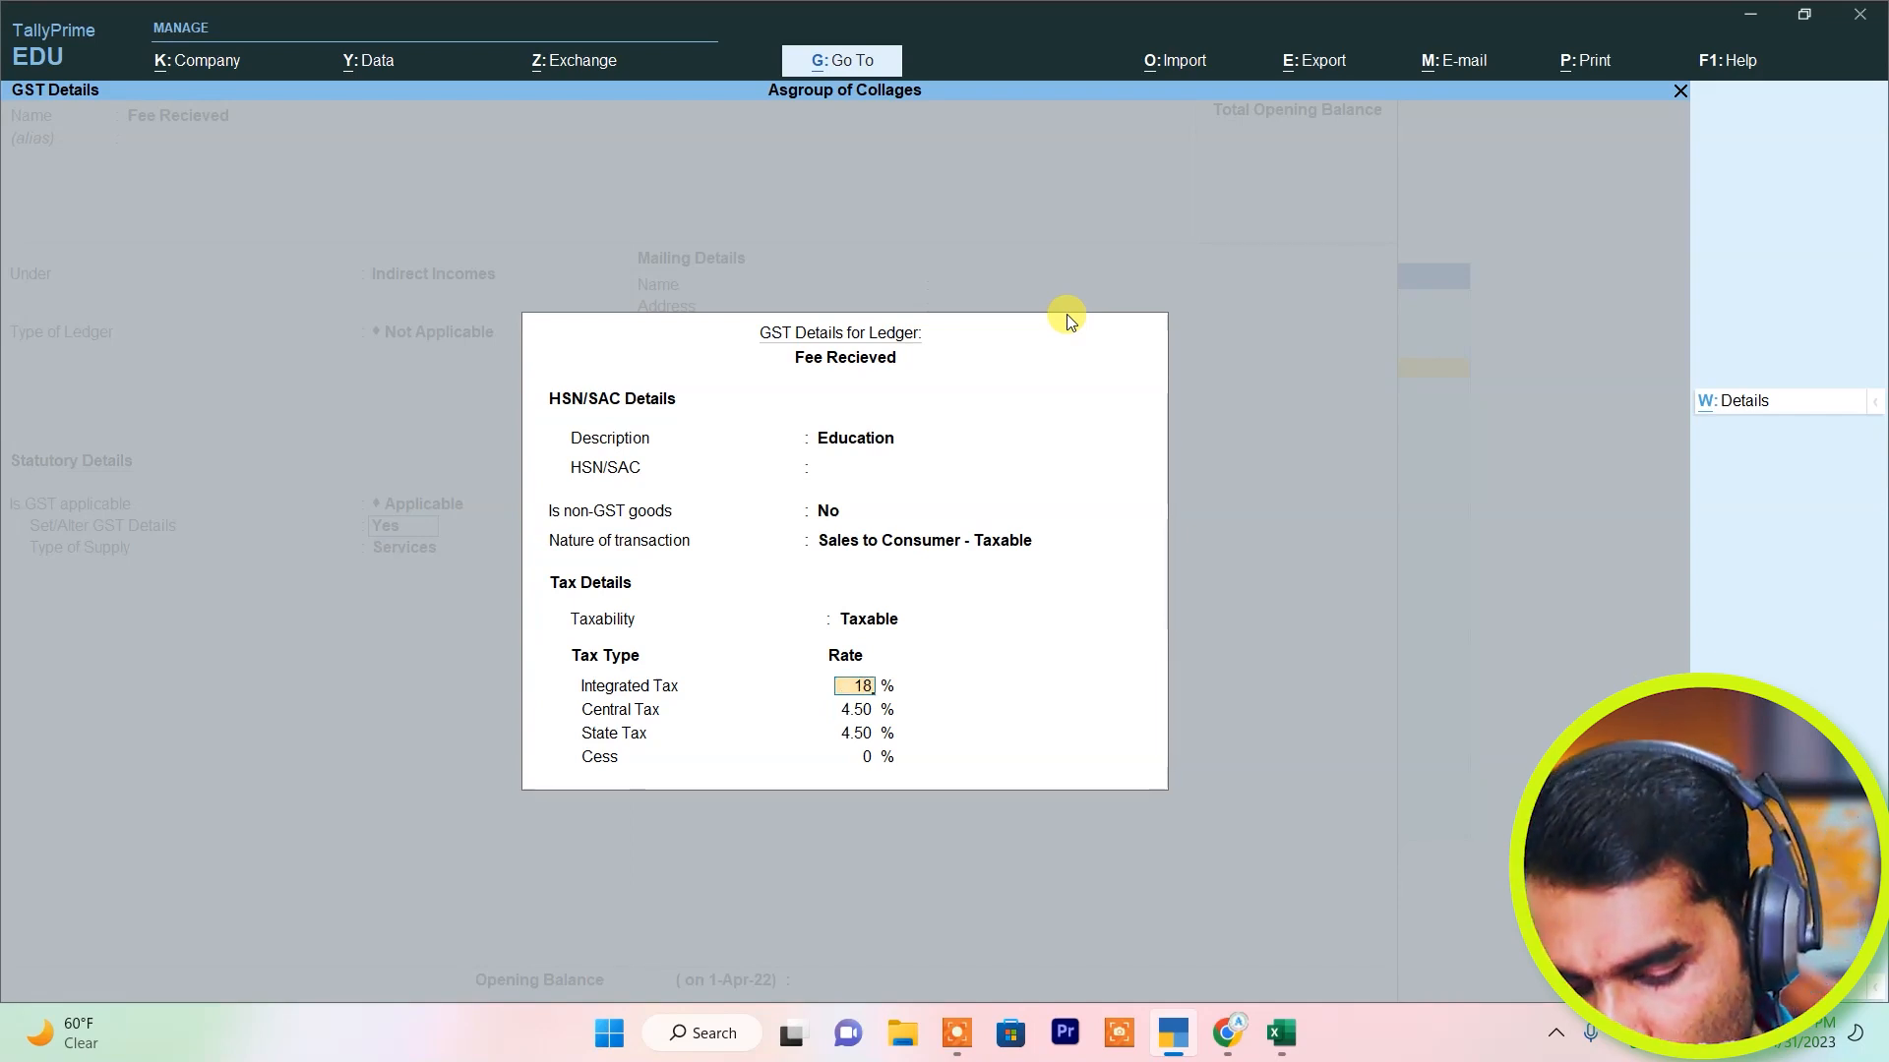
key(Return)
key(ctrl+a)
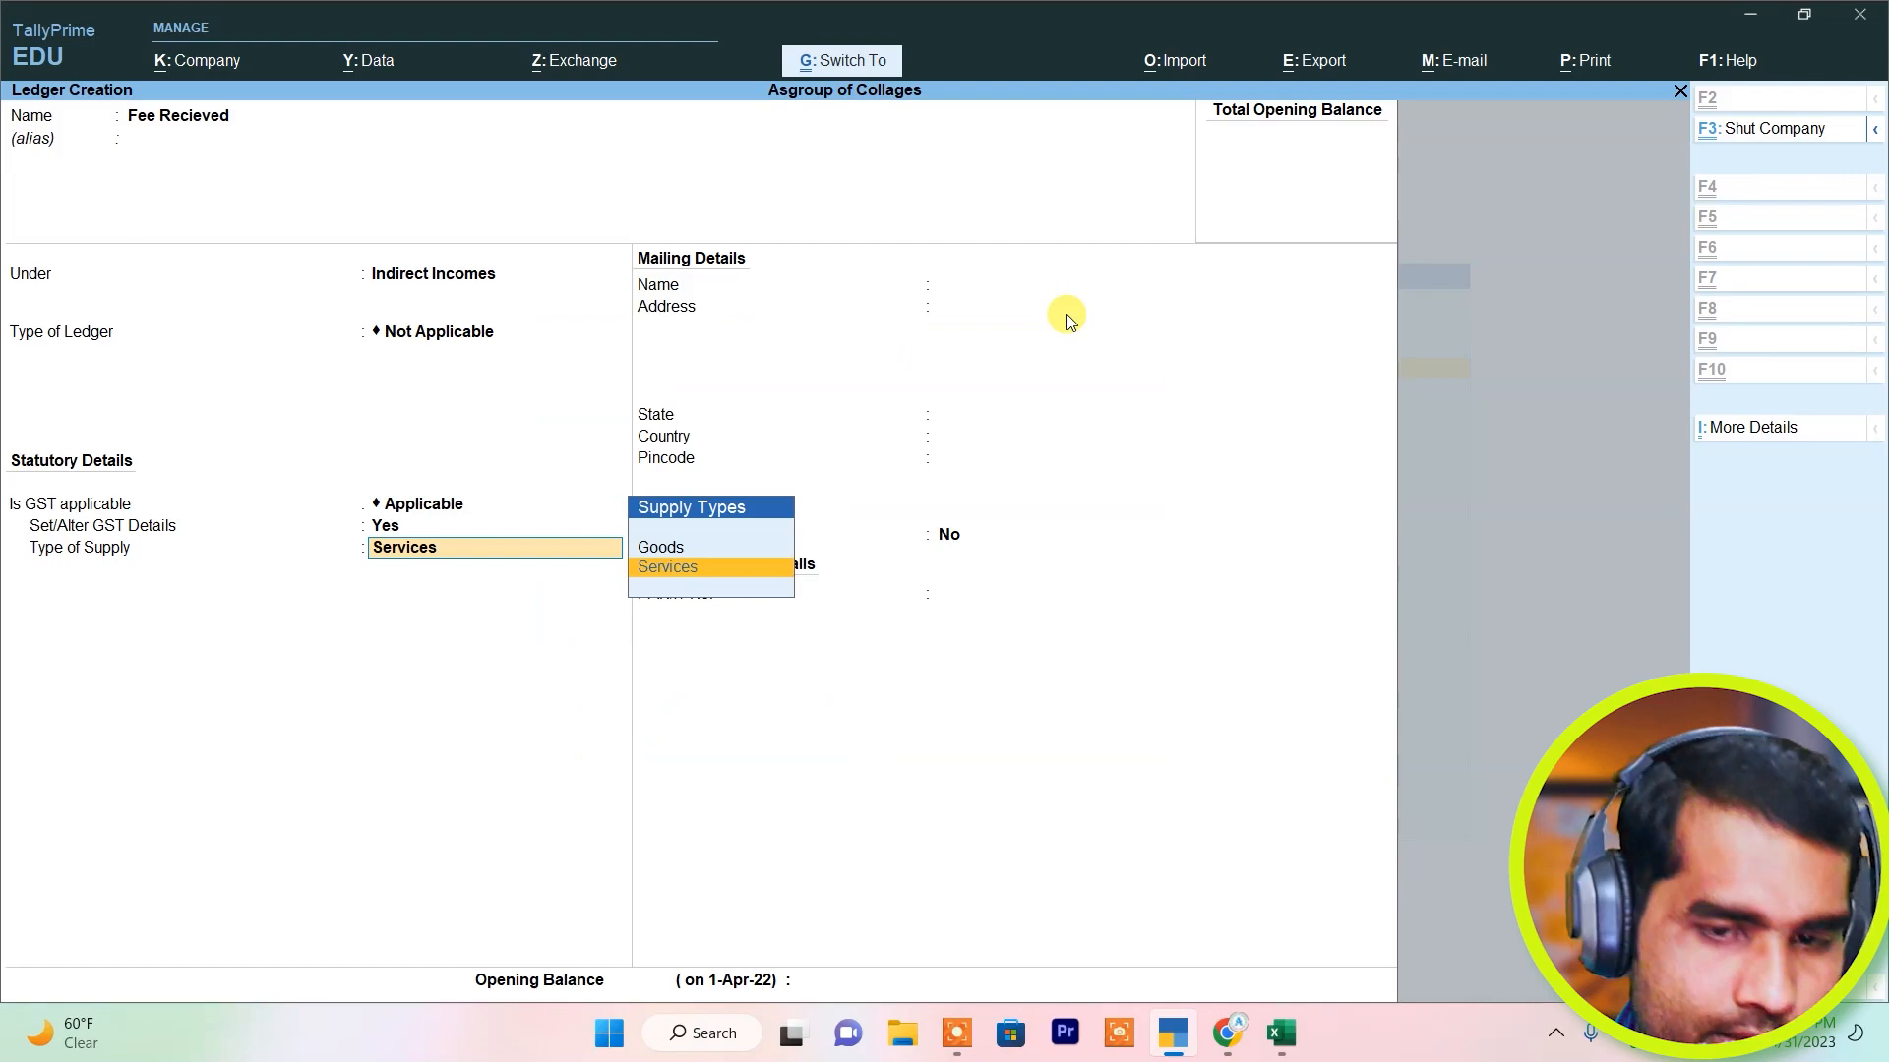
key(Return)
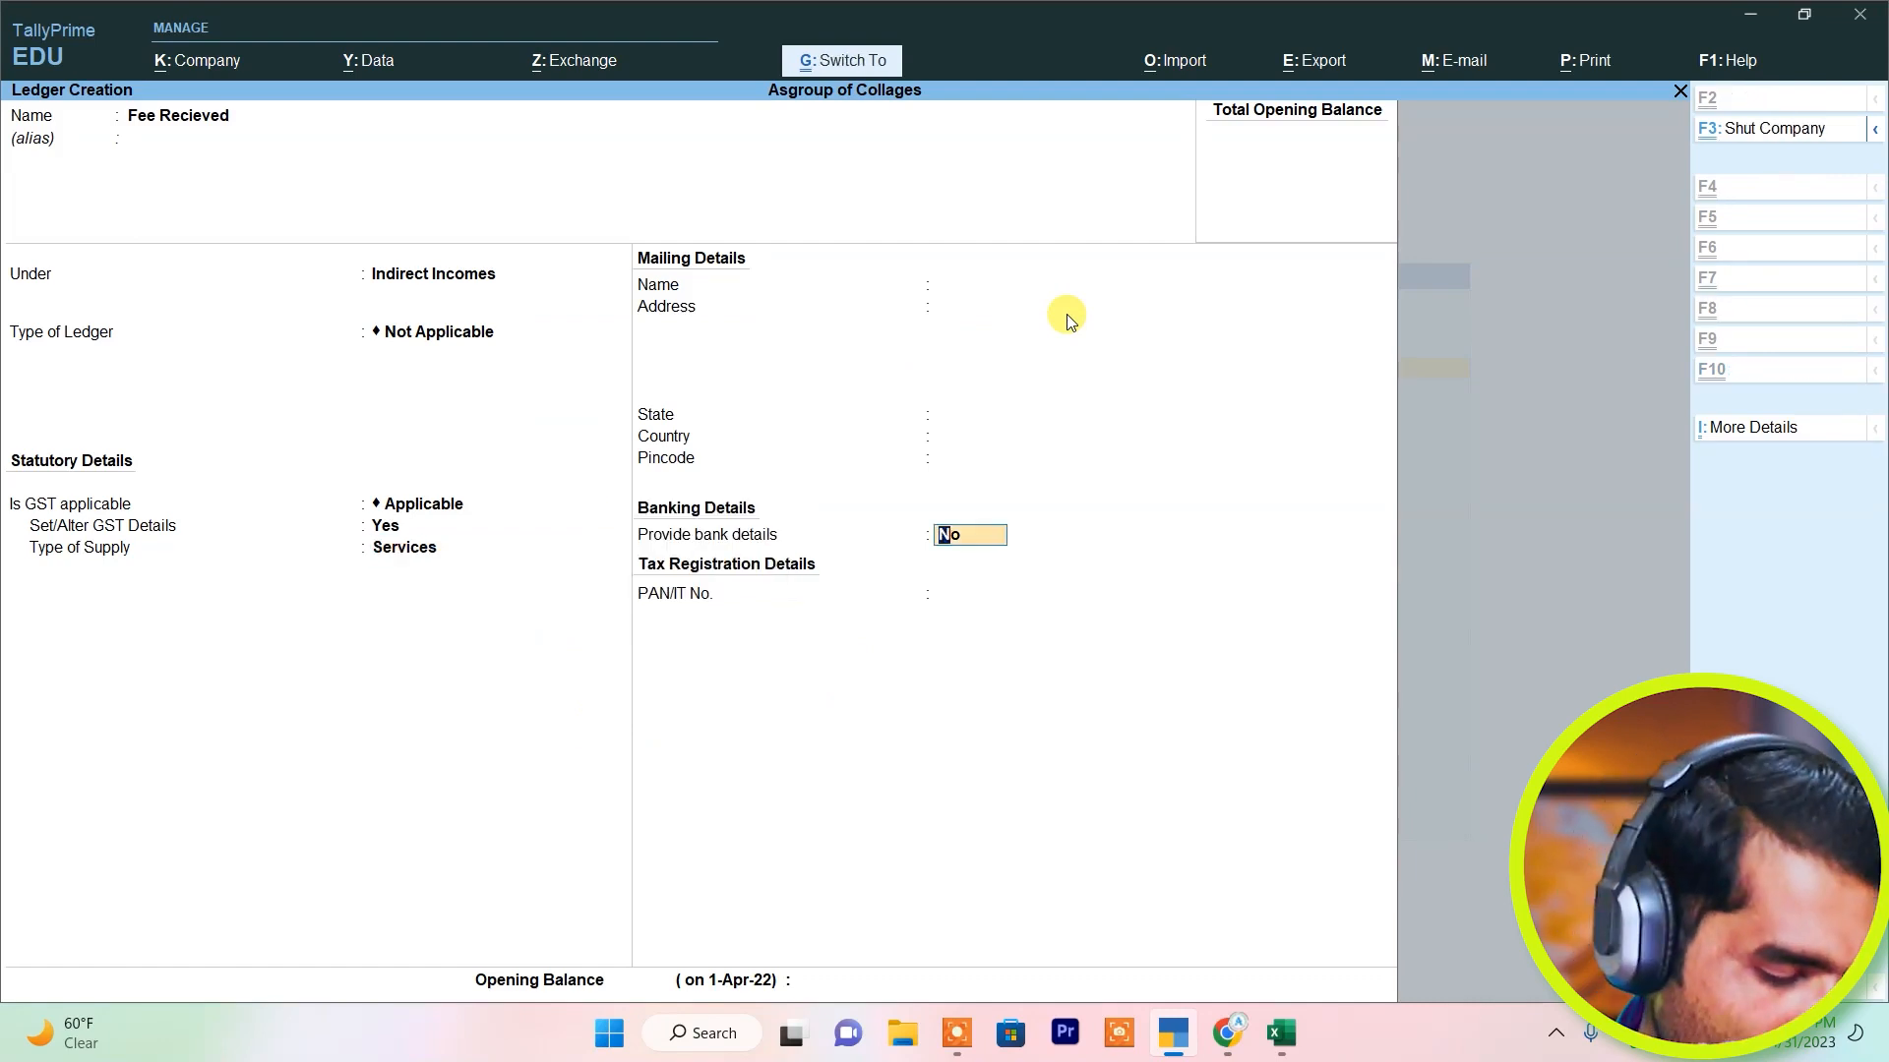
key(ctrl+a)
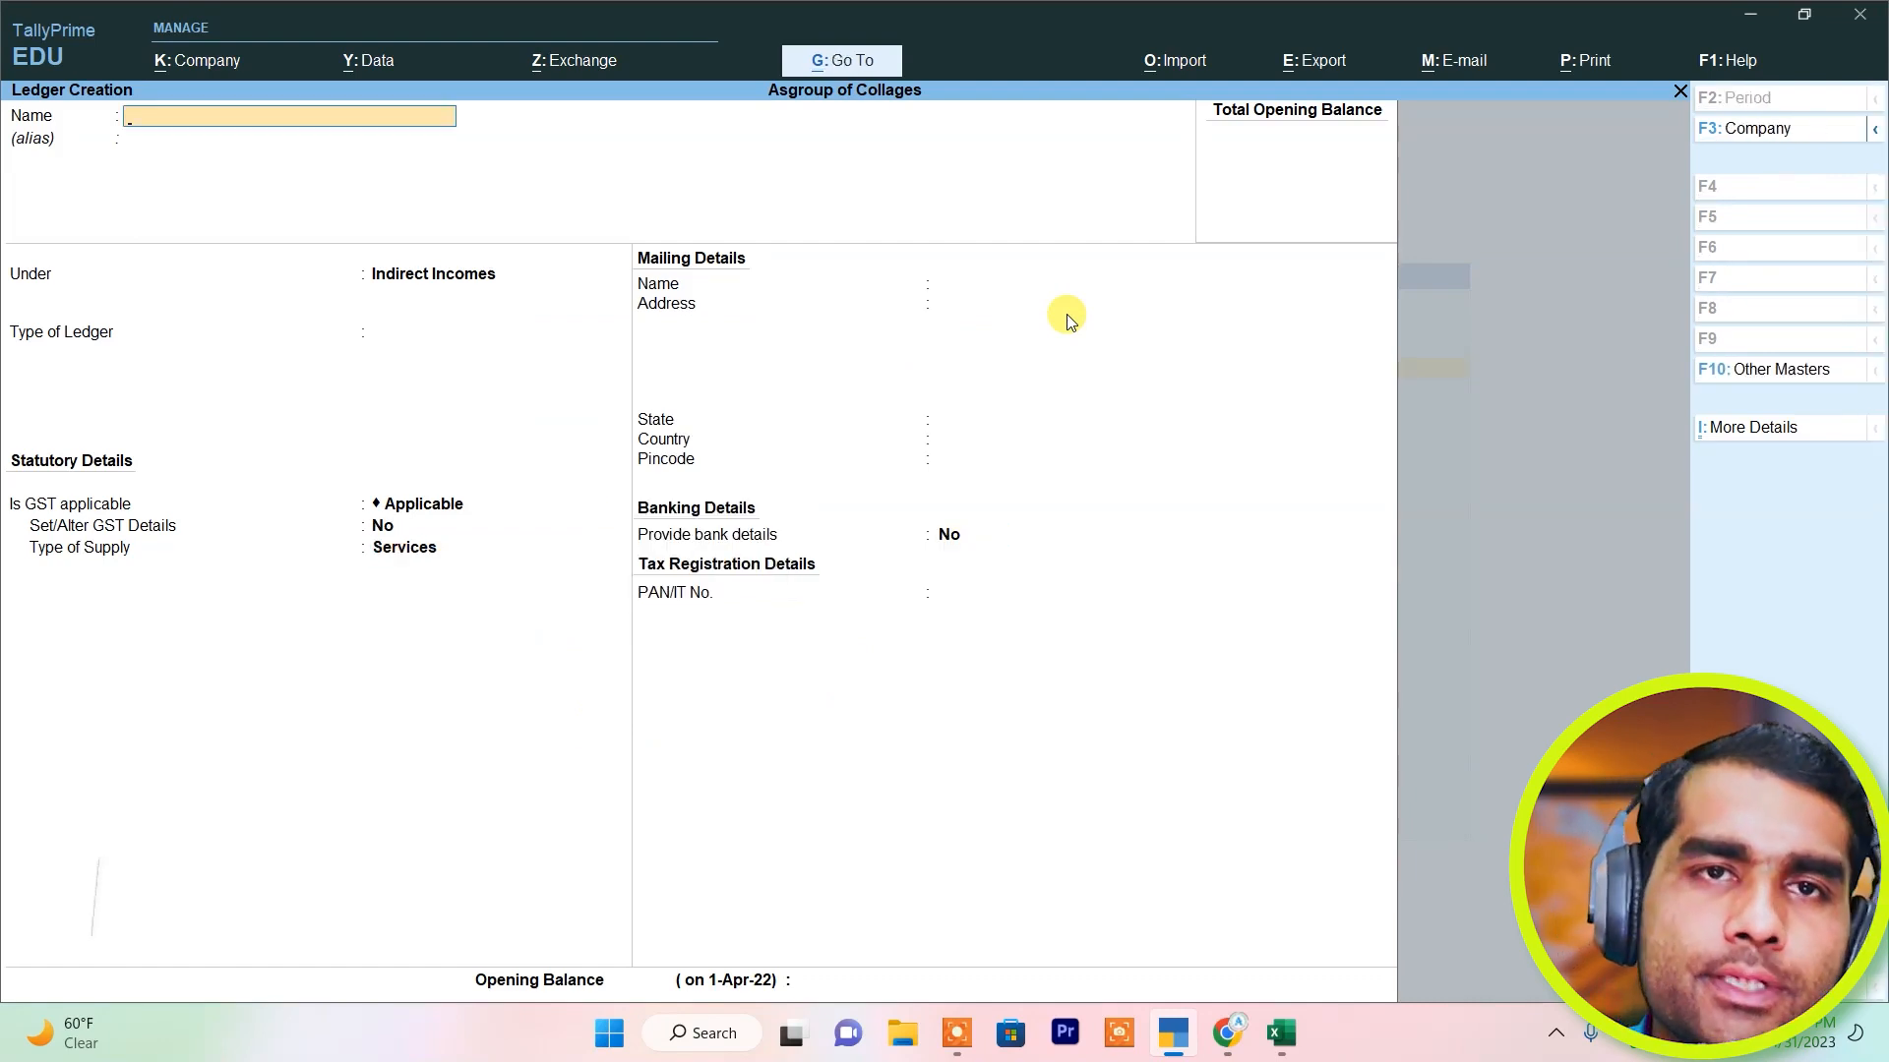
Name the next ledger Registration Charge, leave its alias blank, and keep it under Indirect Incomes.
text(Registar)
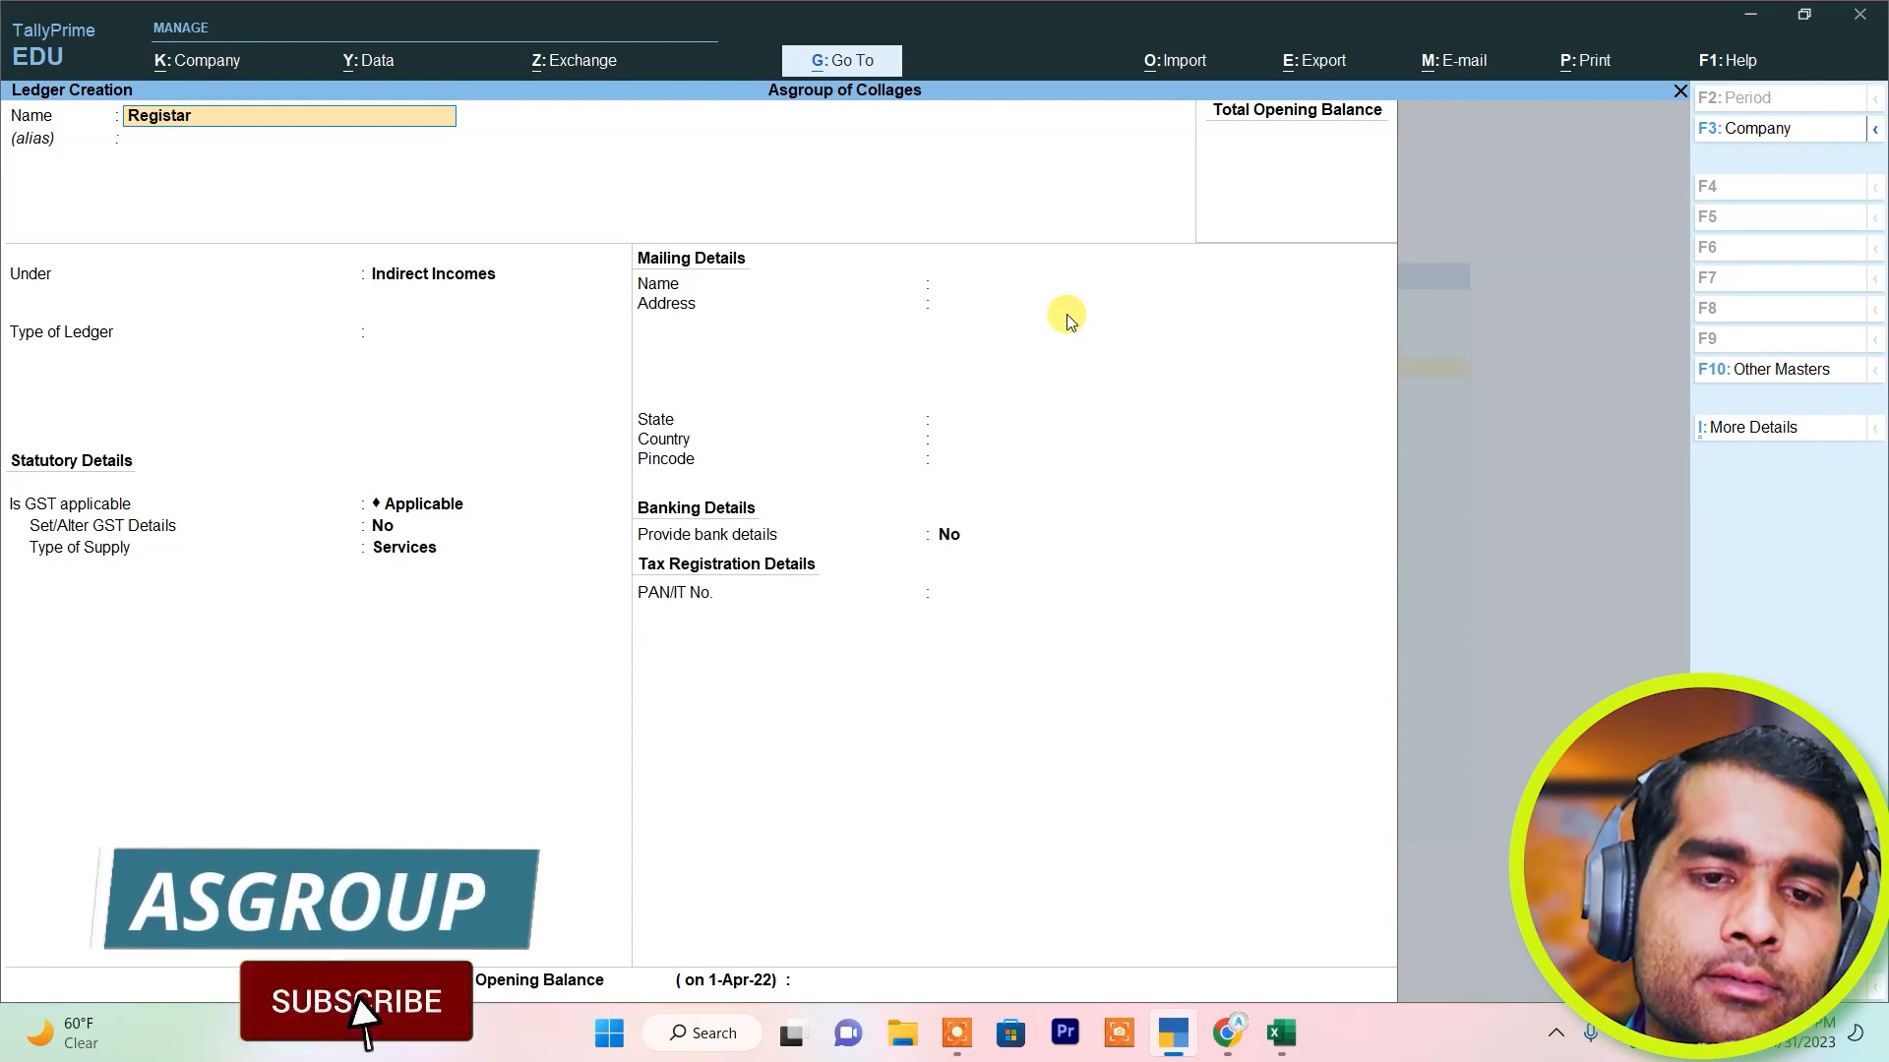
key(BackSpace)
text(ration Charg)
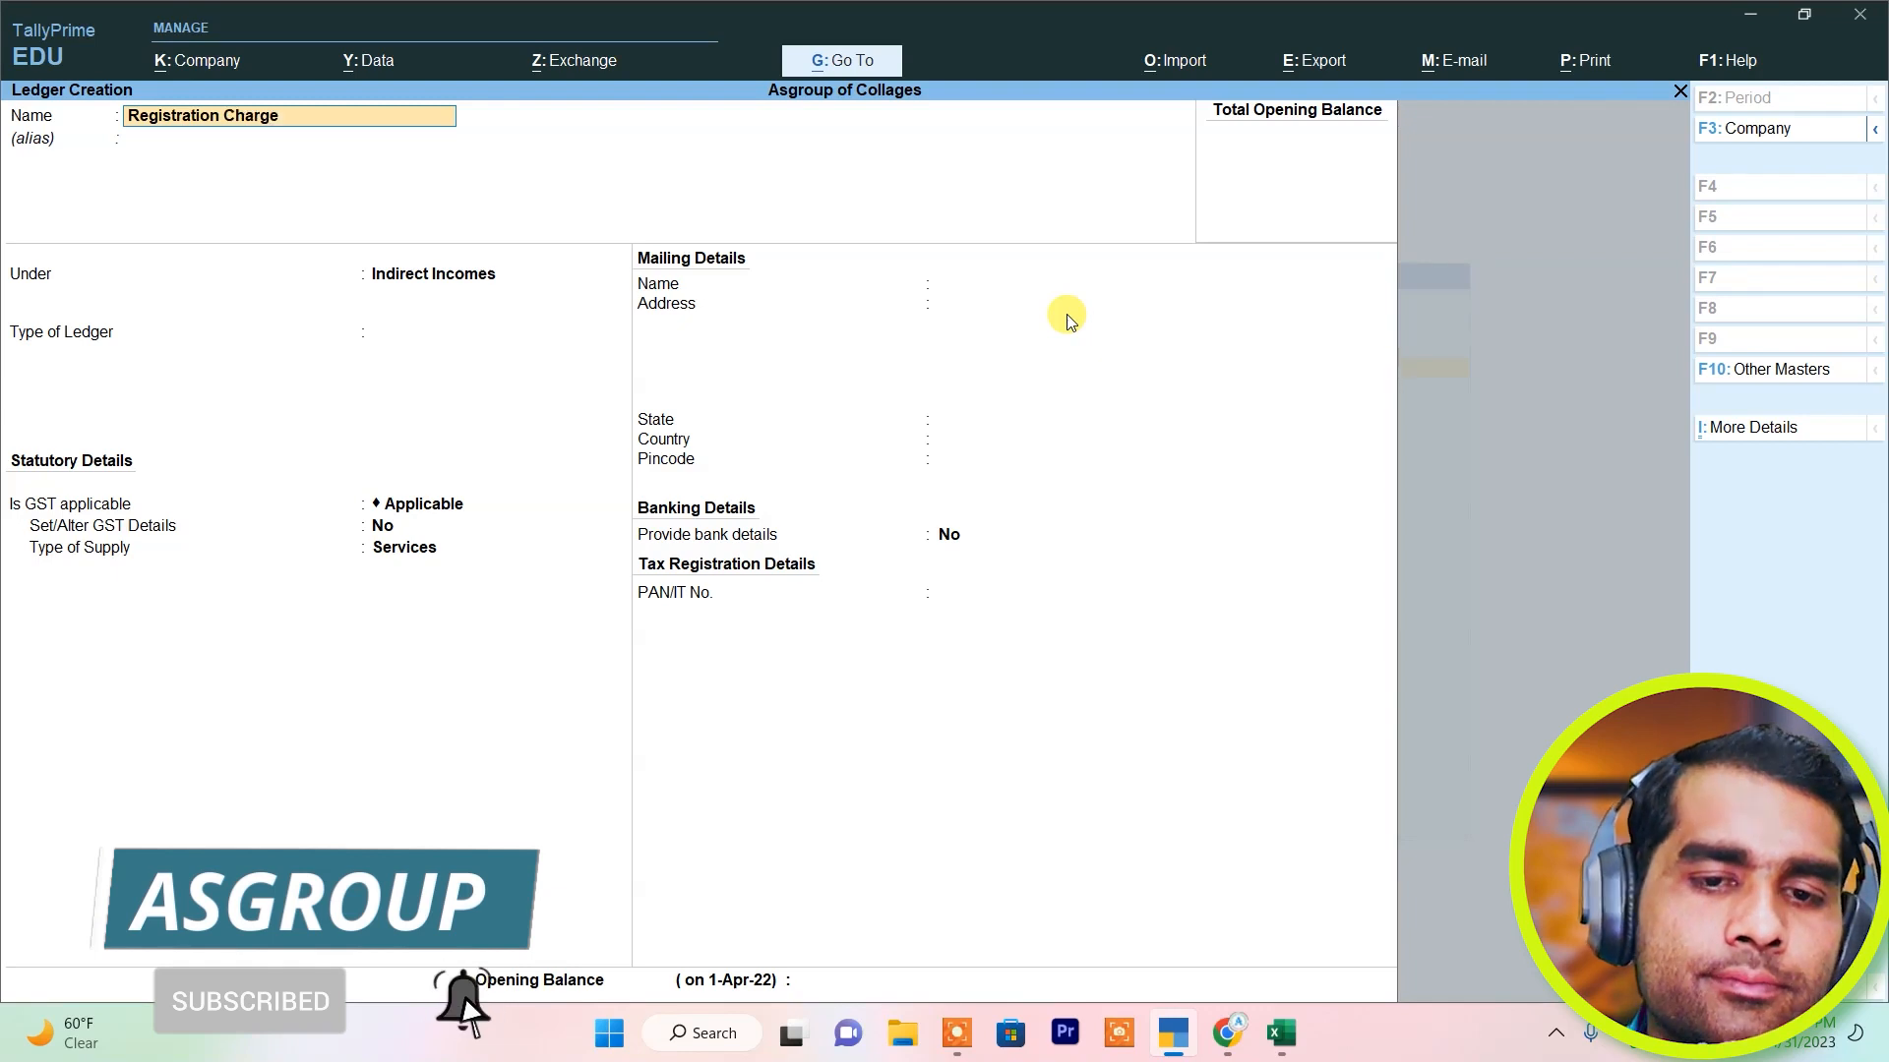
text(e)
key(Return)
key(Return)
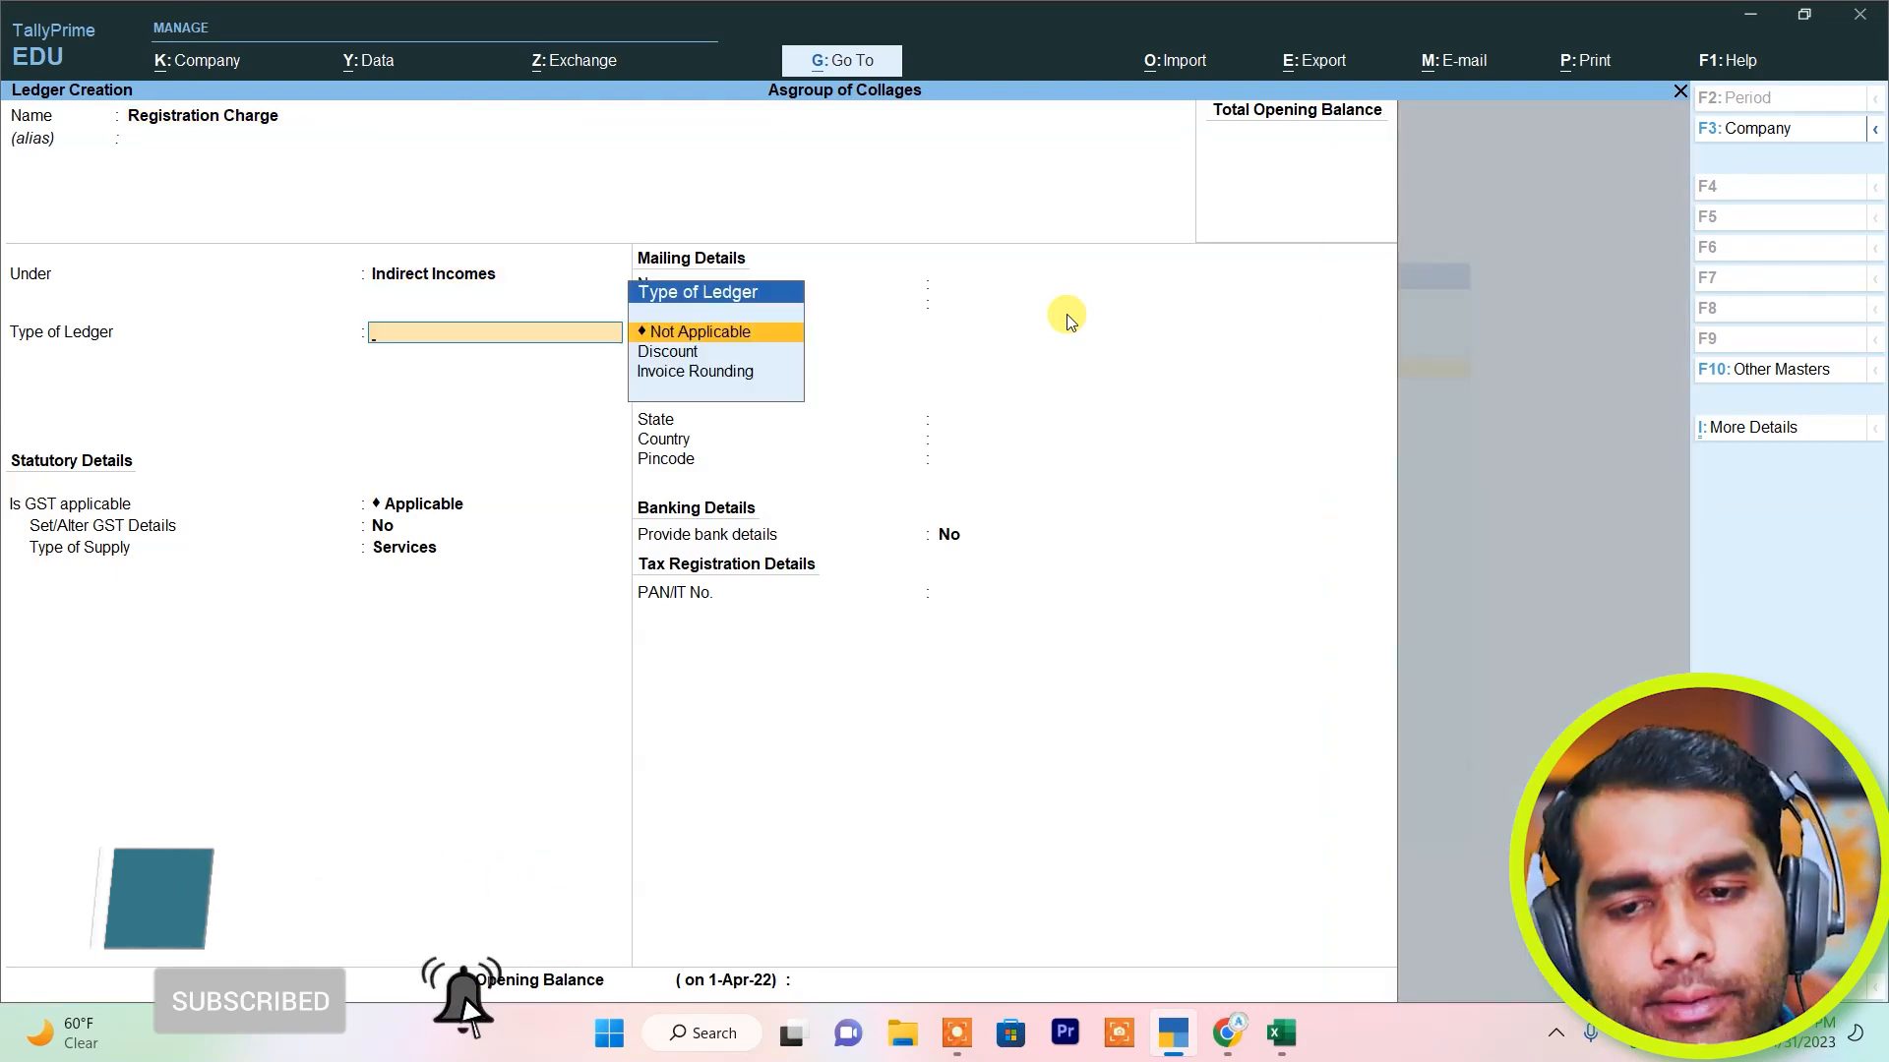
Enable altering GST details for Registration Charge, describe it as Education, and keep Is non-GST goods at No.
key(Return)
key(Return)
key(y)
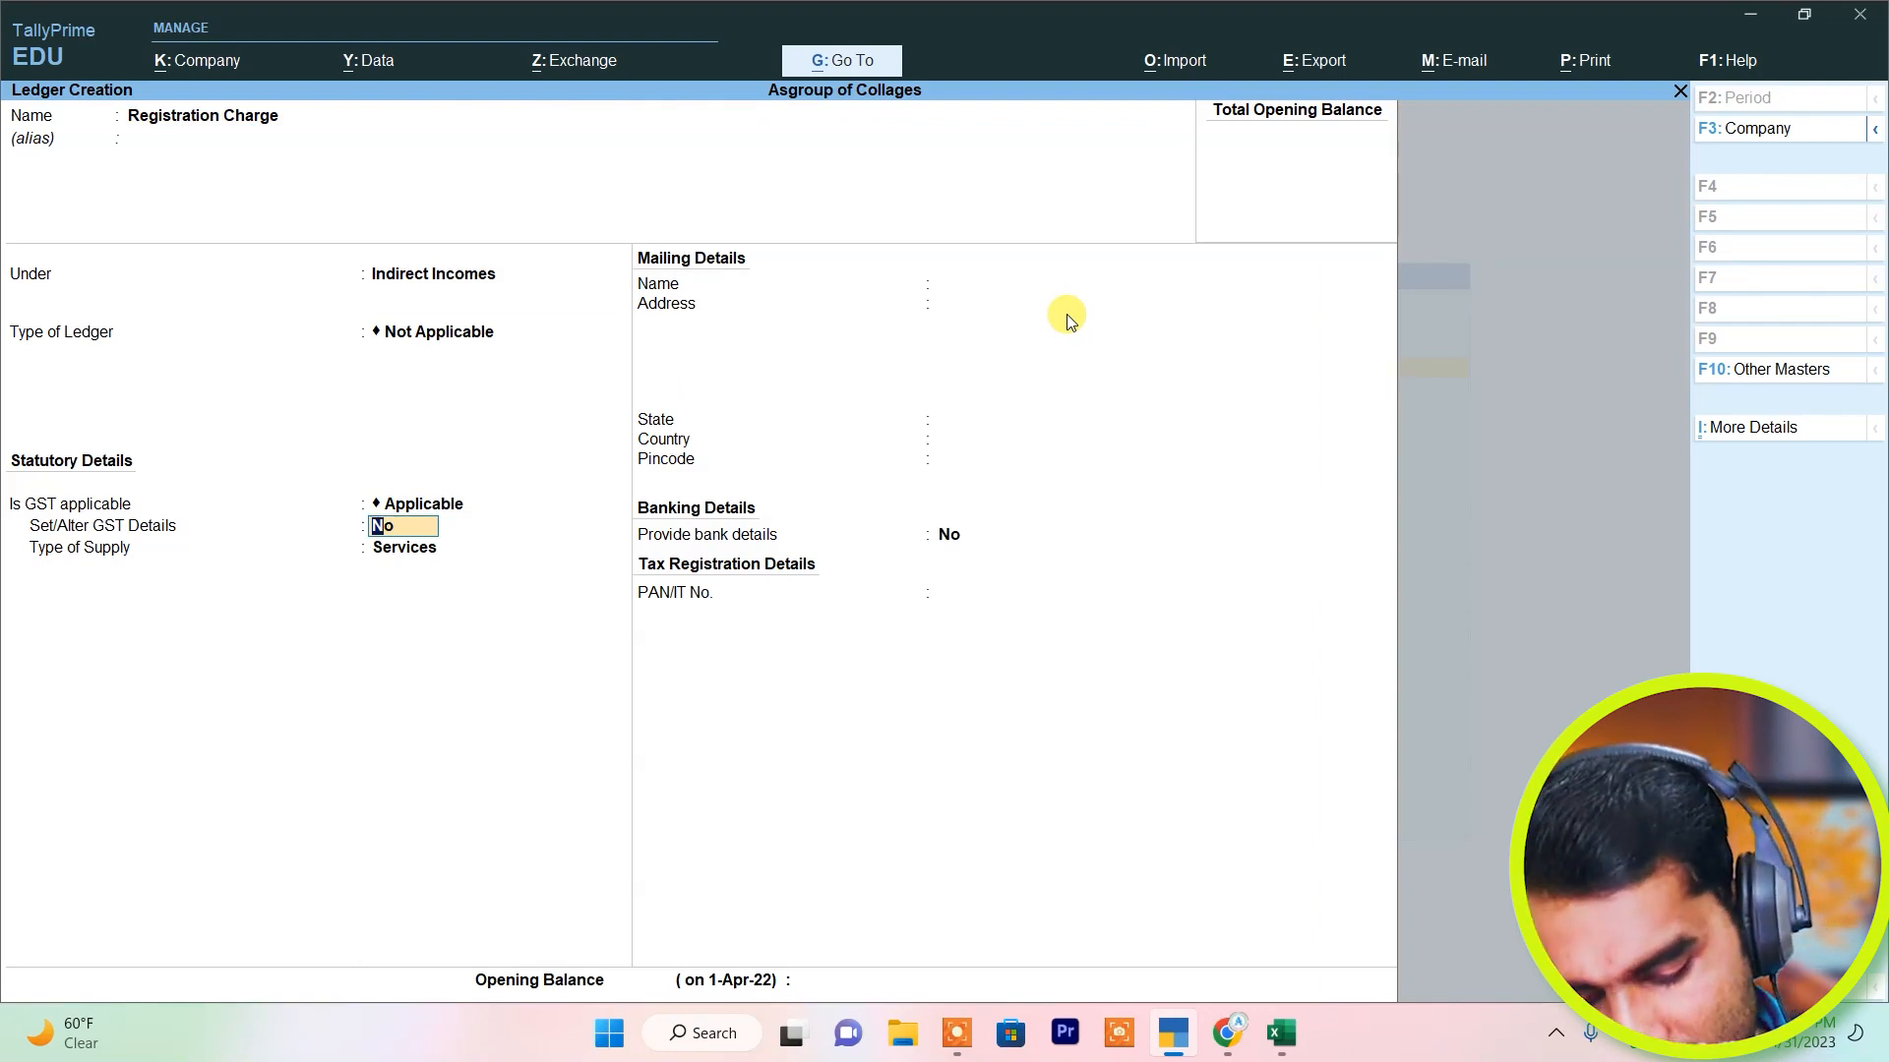
key(Return)
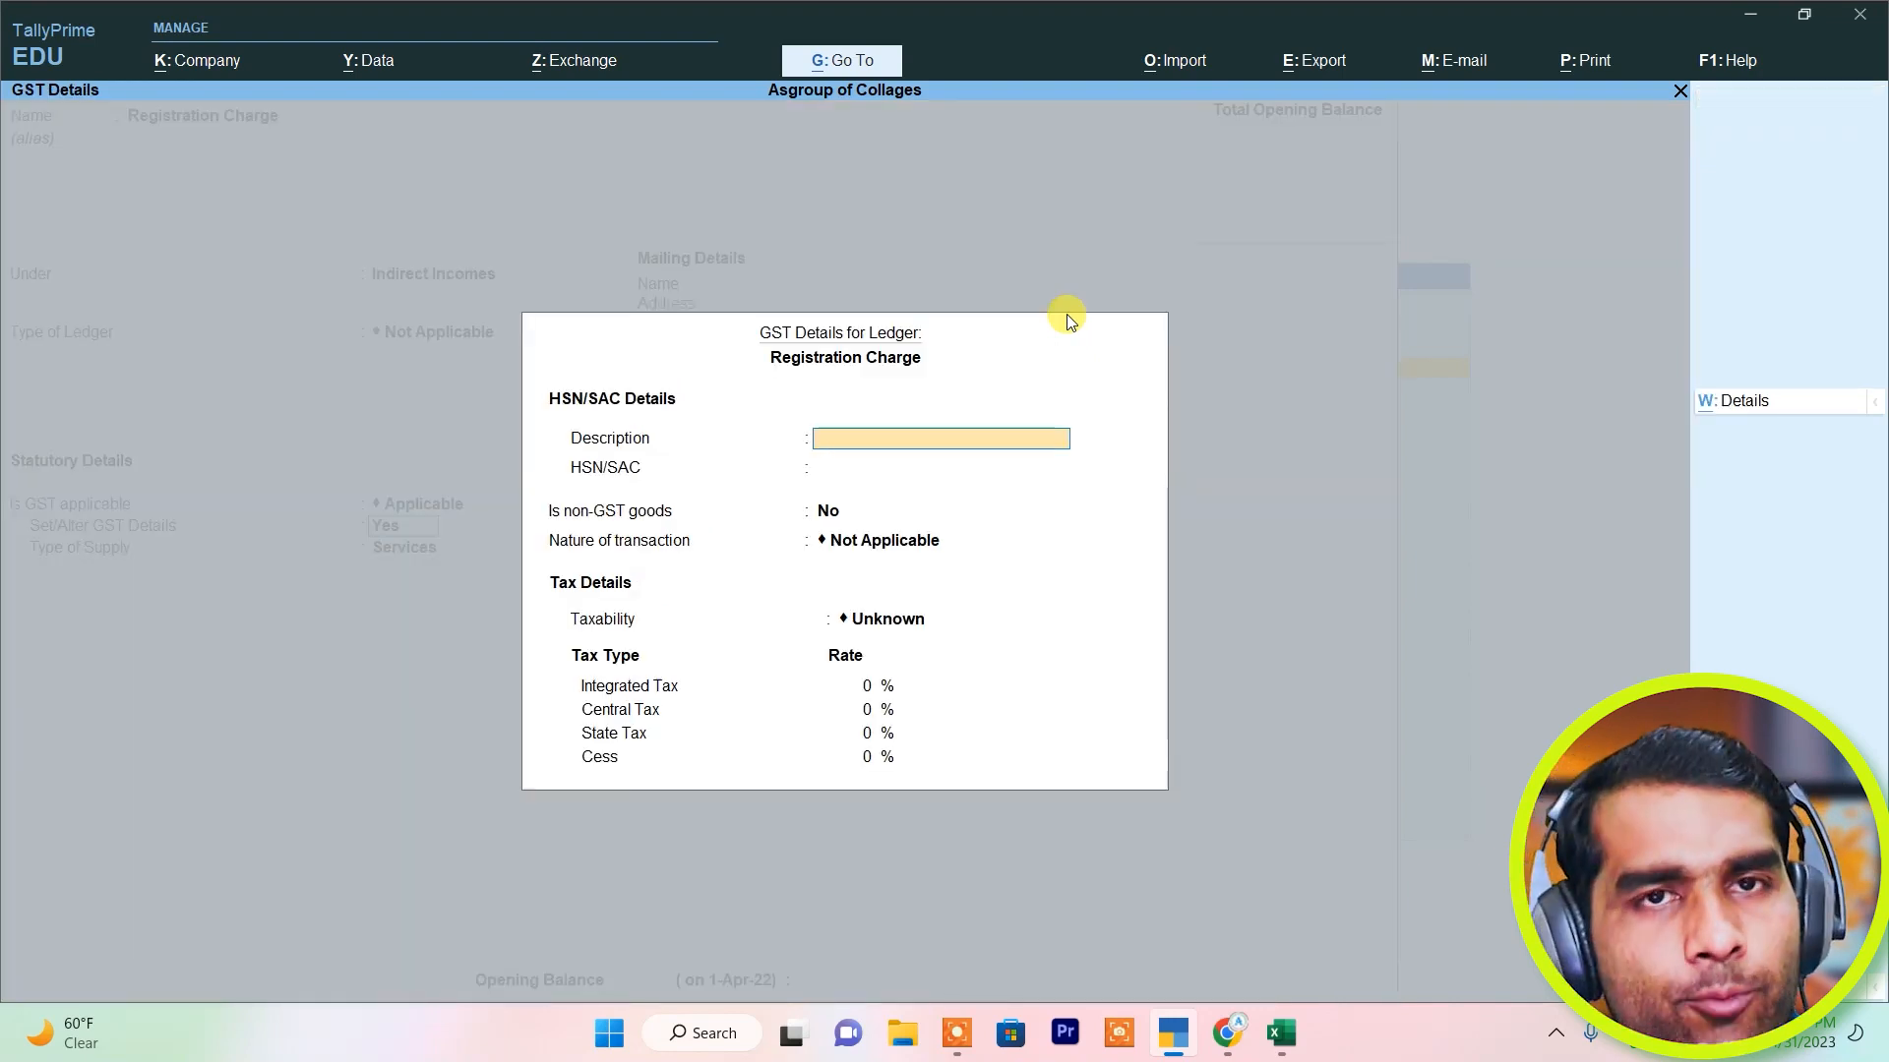
text(Education)
key(Return)
key(Return)
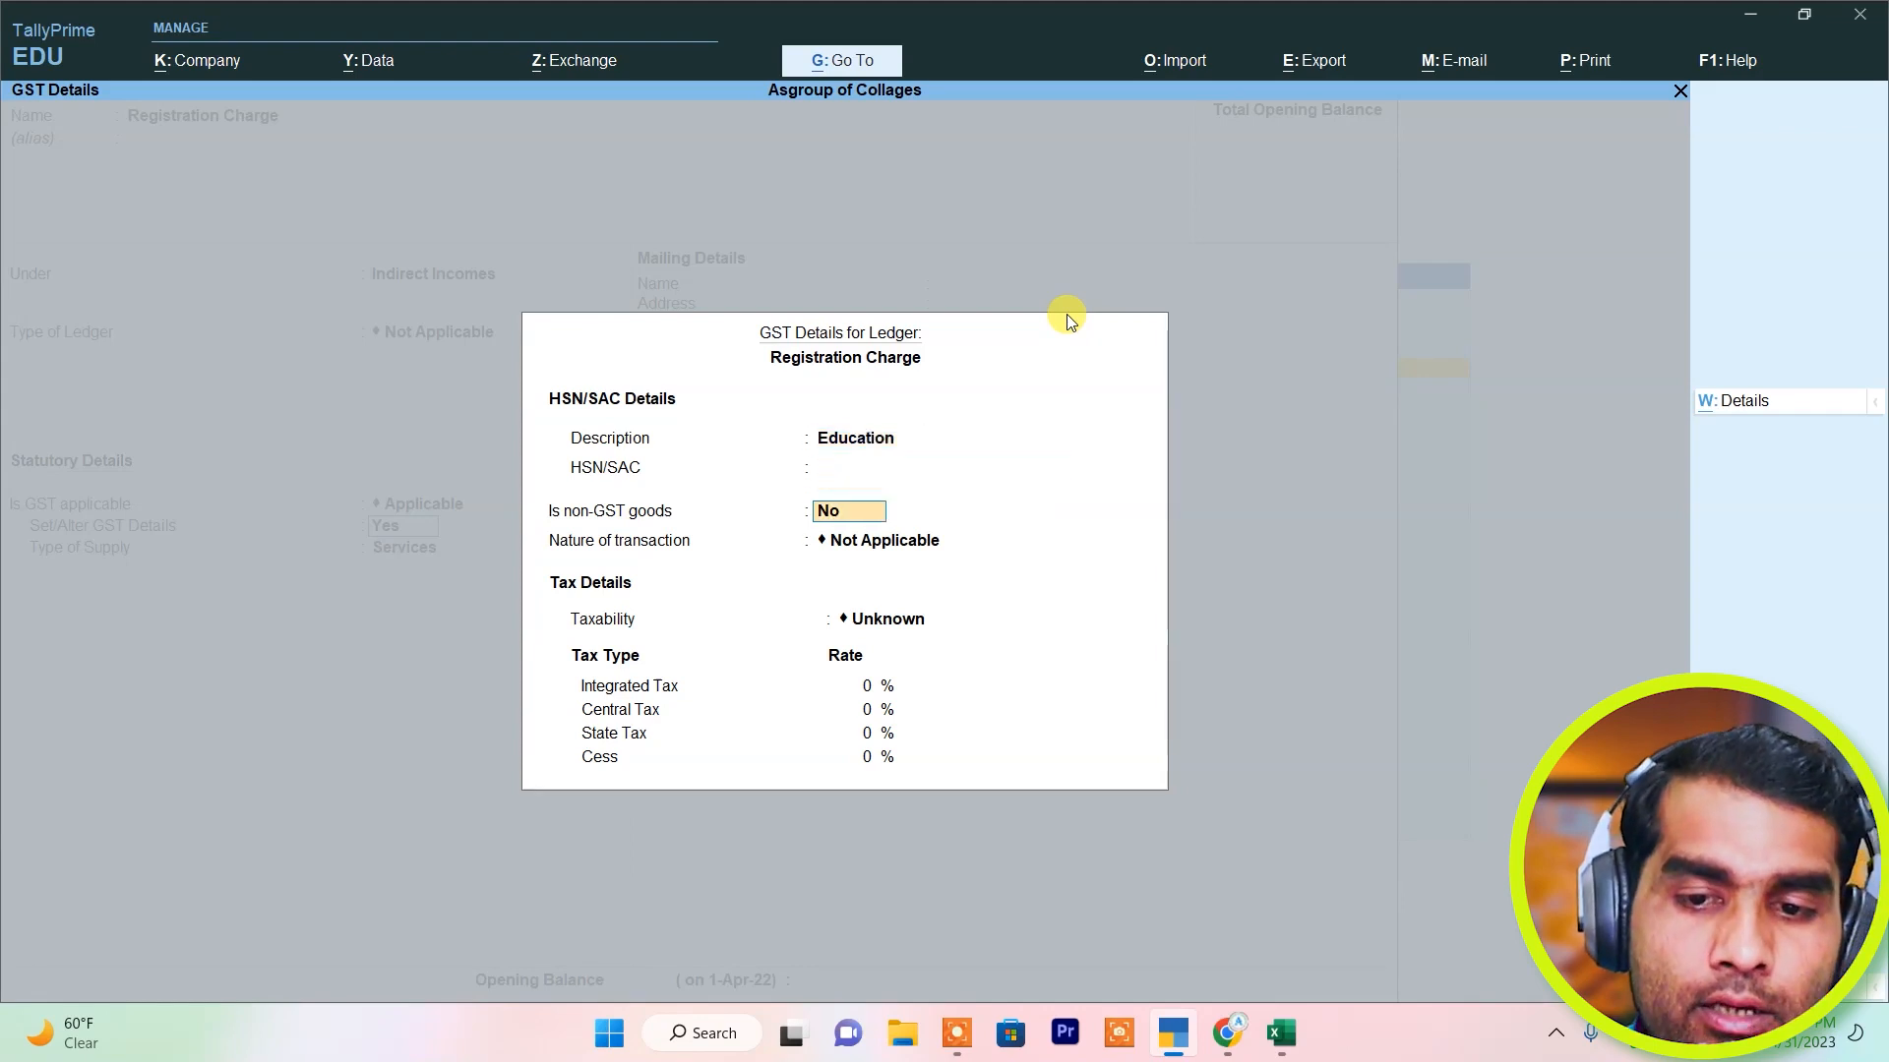
key(Return)
Set the nature of transaction for the Registration Charge ledger to Sales to Consumer - Taxable.
key(Down)
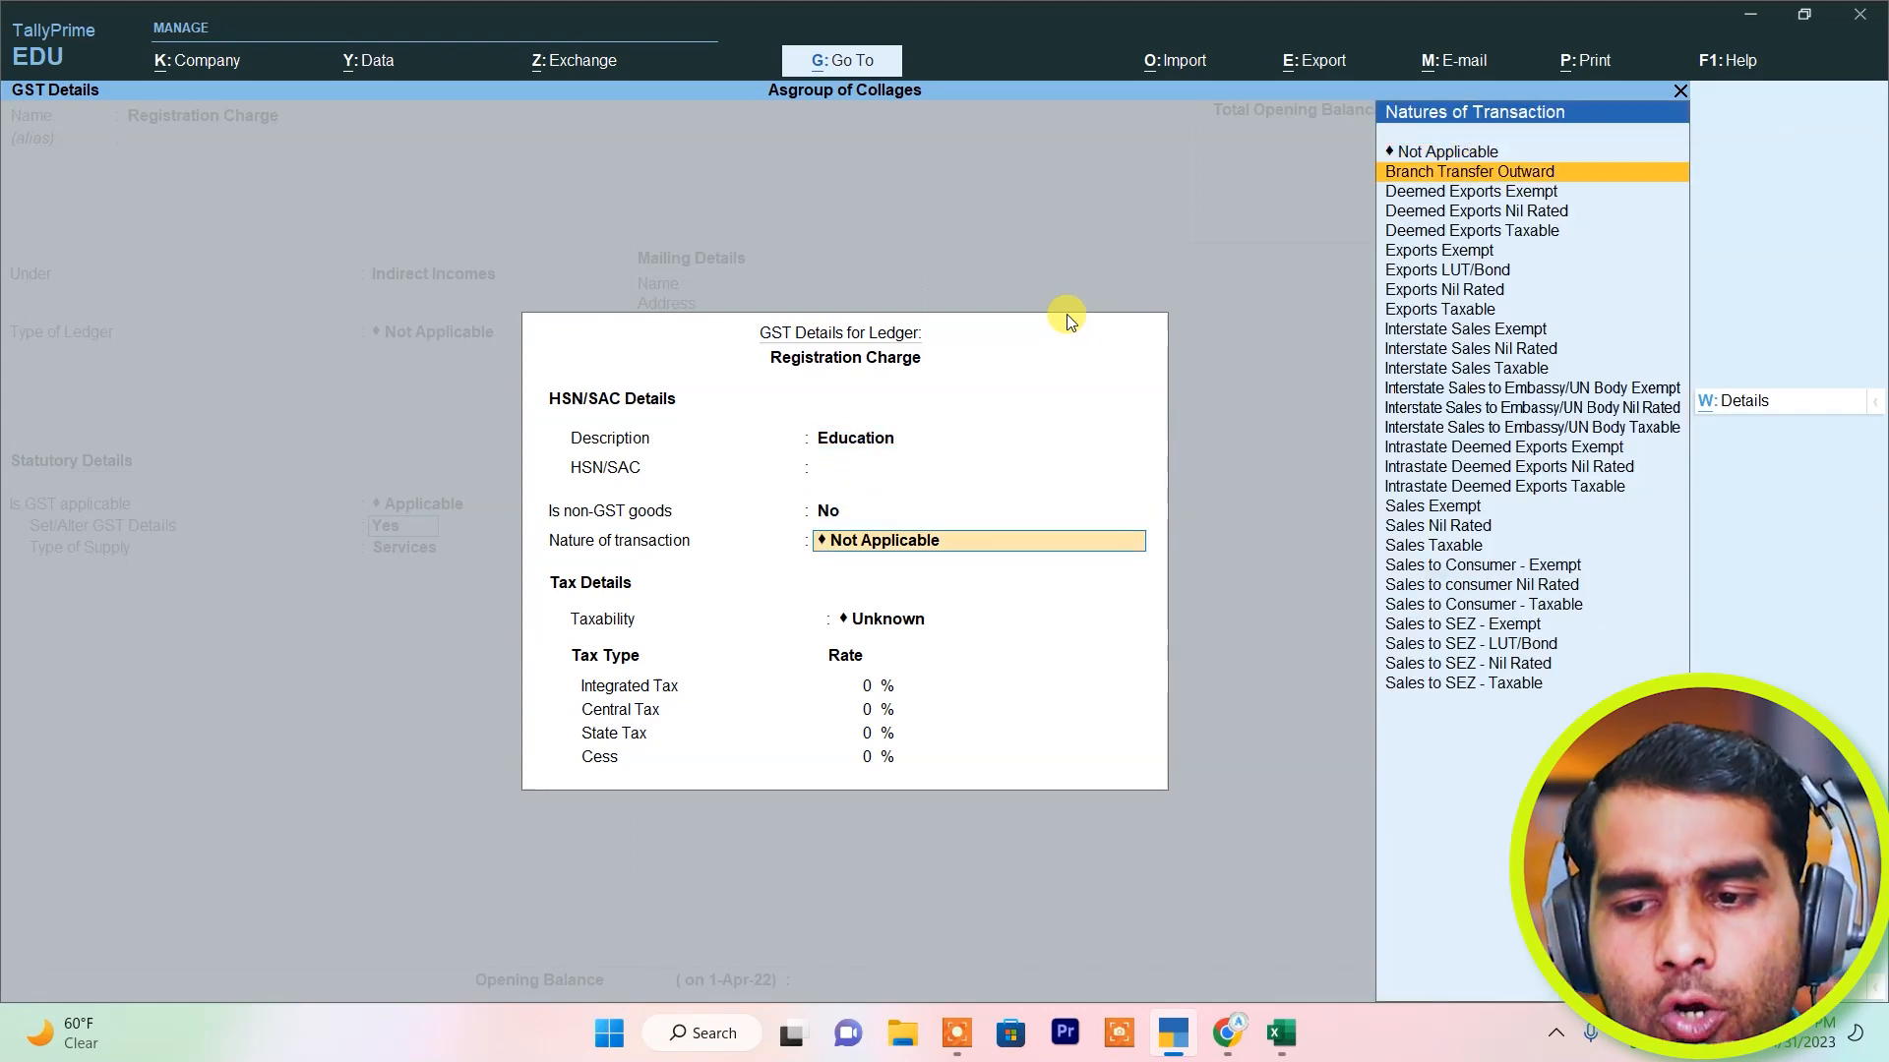
key(Down)
key(Down)
key(Down)
key(Down)
key(Down)
key(Down)
key(Down)
key(Down)
key(Down)
key(Down)
key(Down)
key(Down)
key(Down)
key(Down)
key(Down)
key(Down)
key(Down)
key(Down)
key(Down)
key(Down)
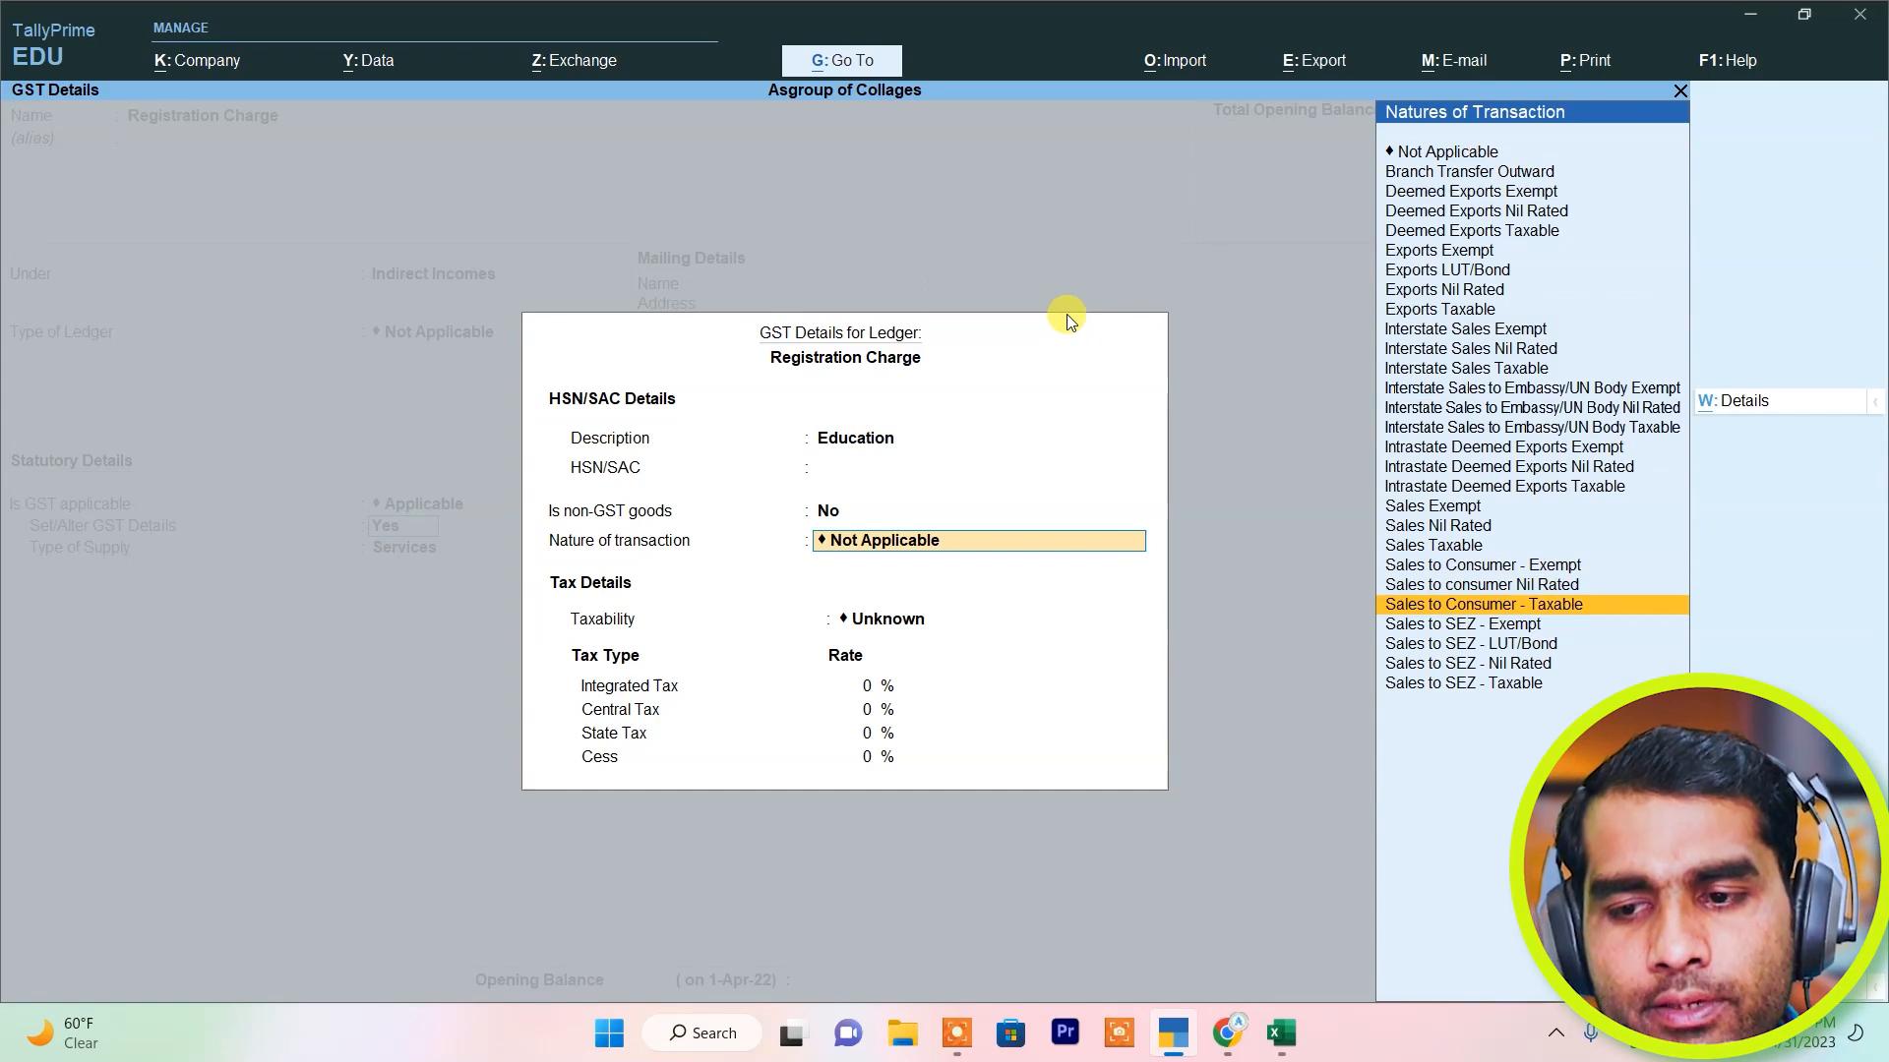
key(Return)
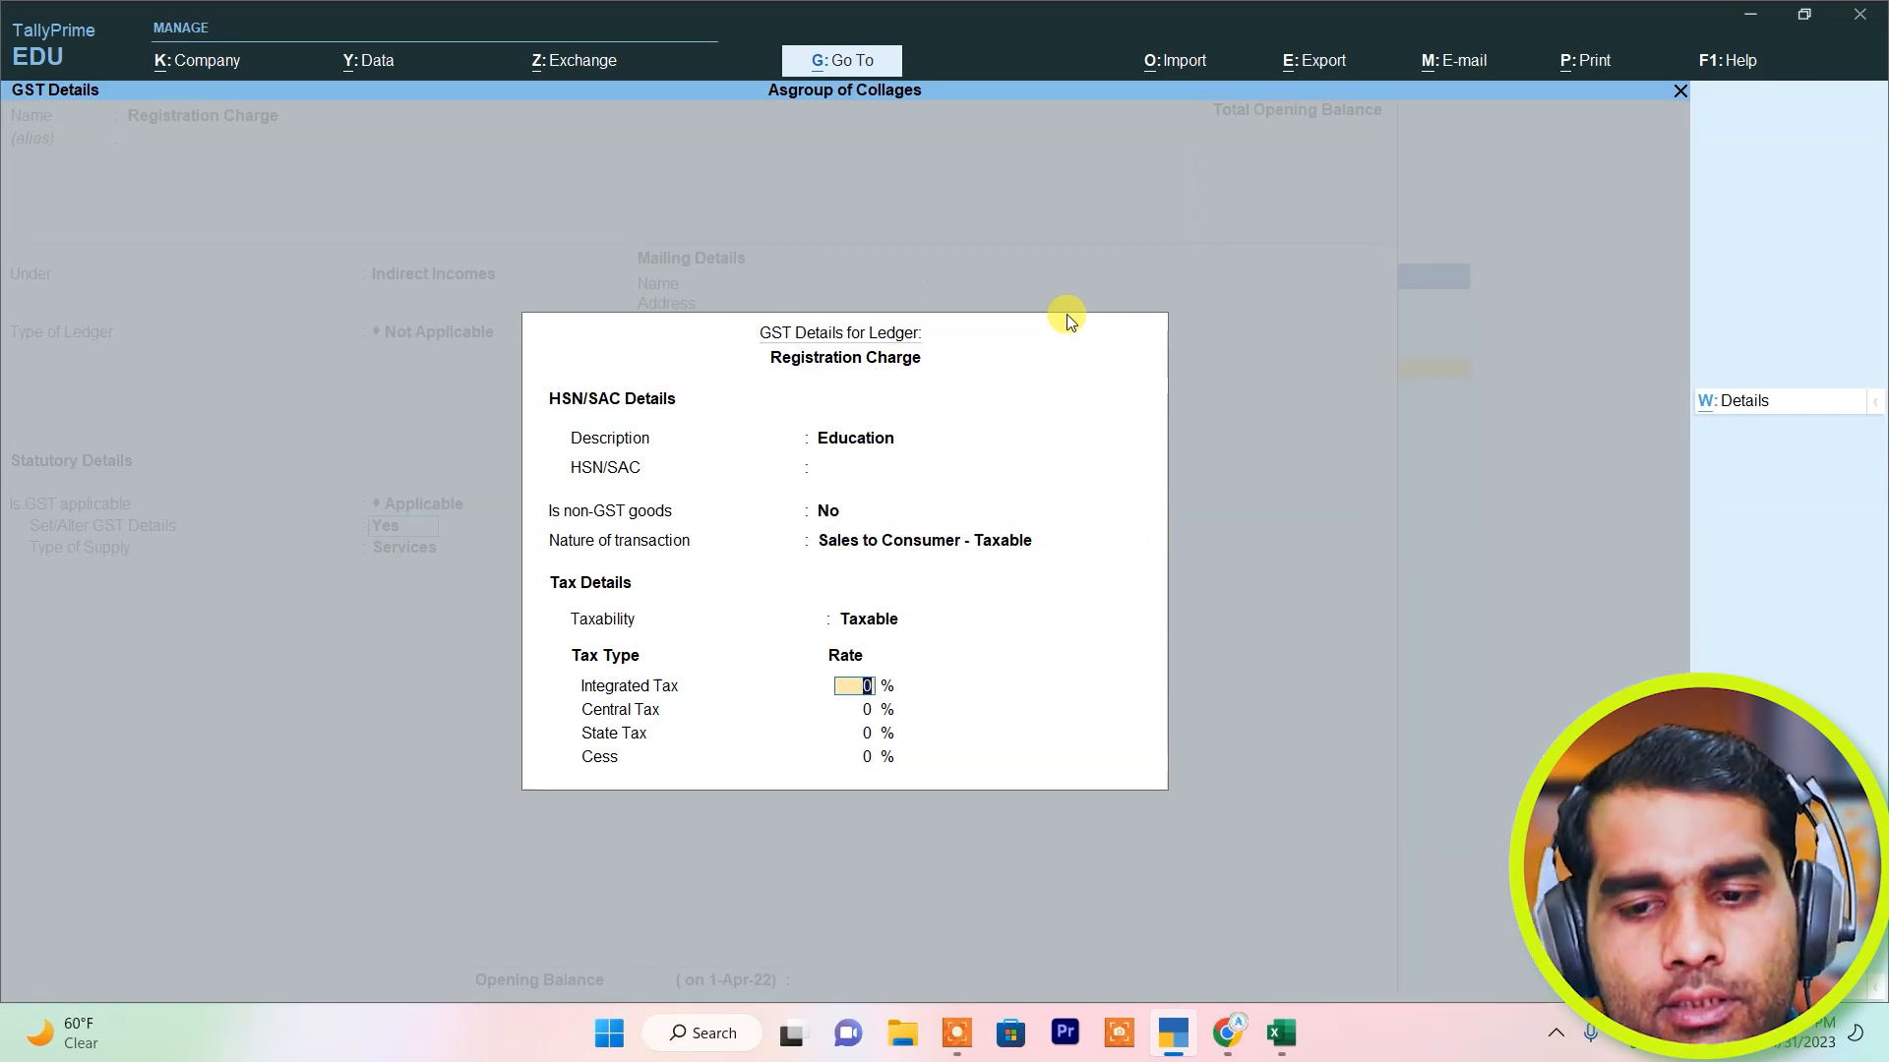
Set the Registration Charge ledger's integrated tax rate to 18% and save its GST details and the ledger.
text(18)
key(Return)
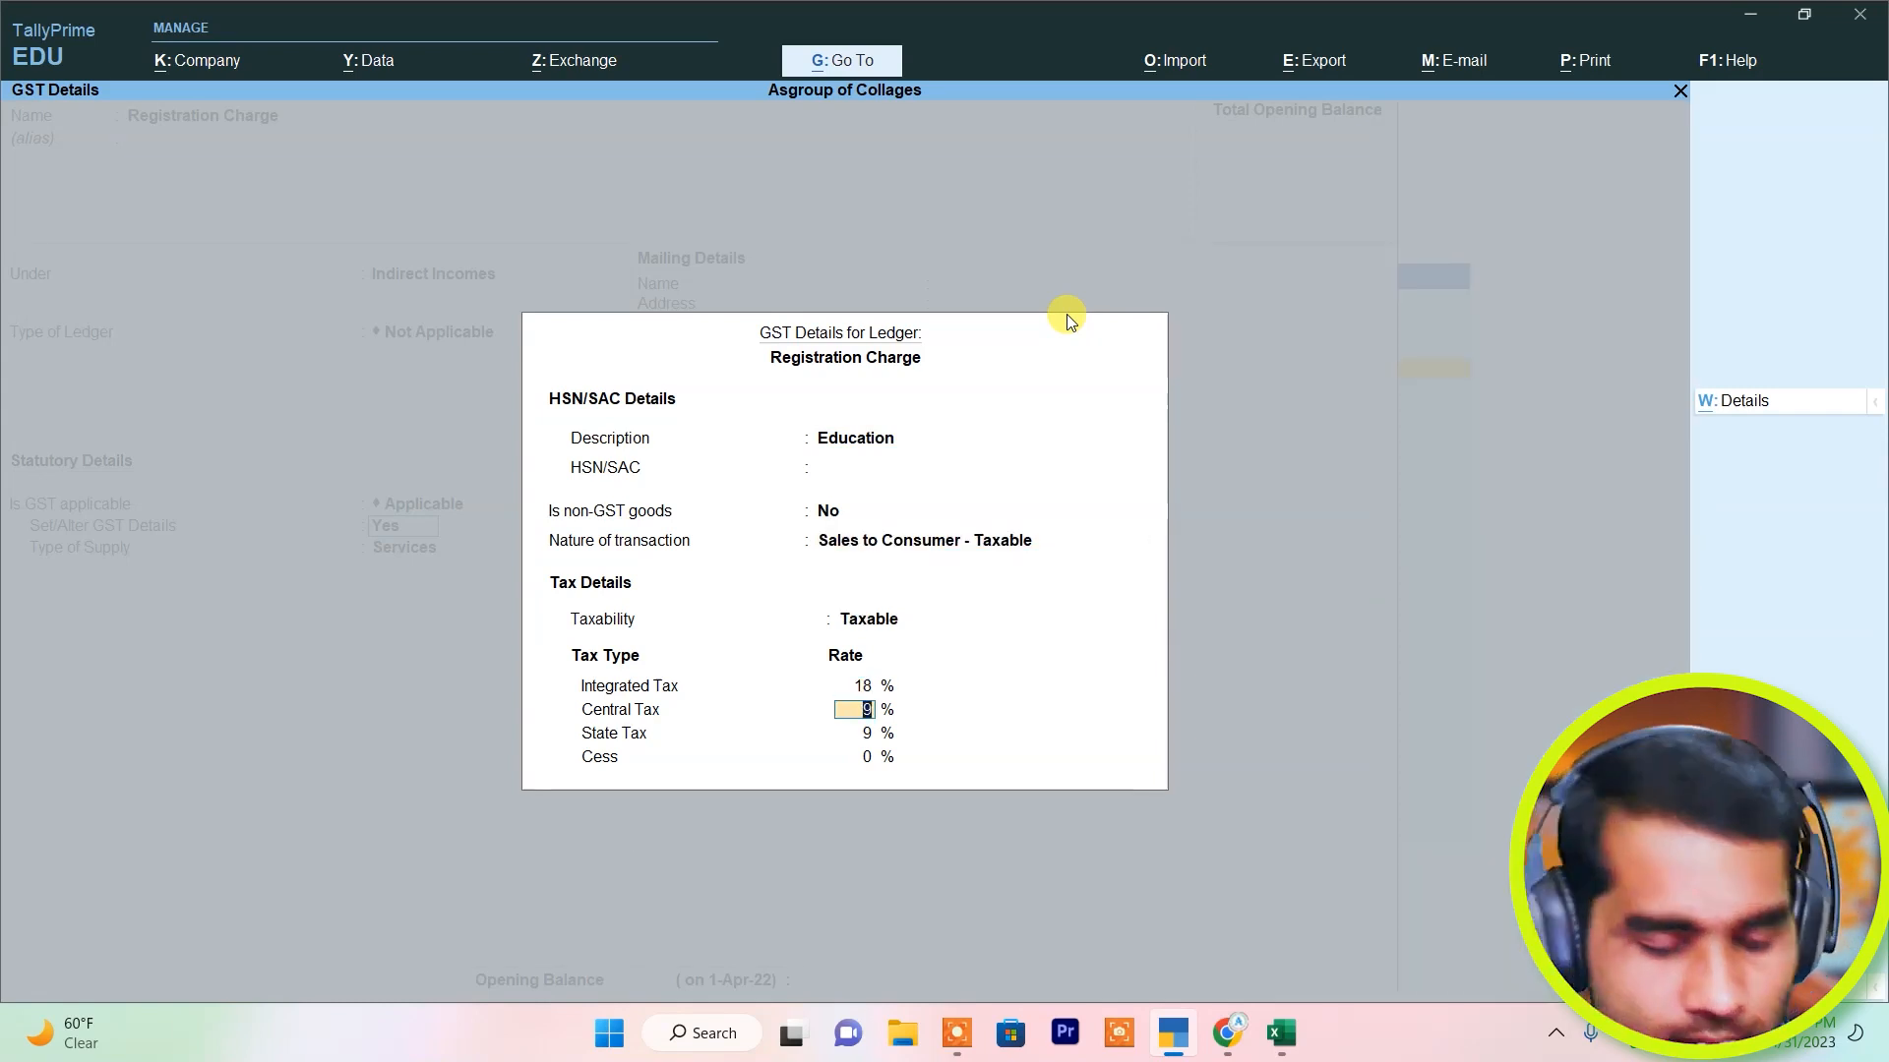
key(ctrl+a)
key(Return)
key(Return)
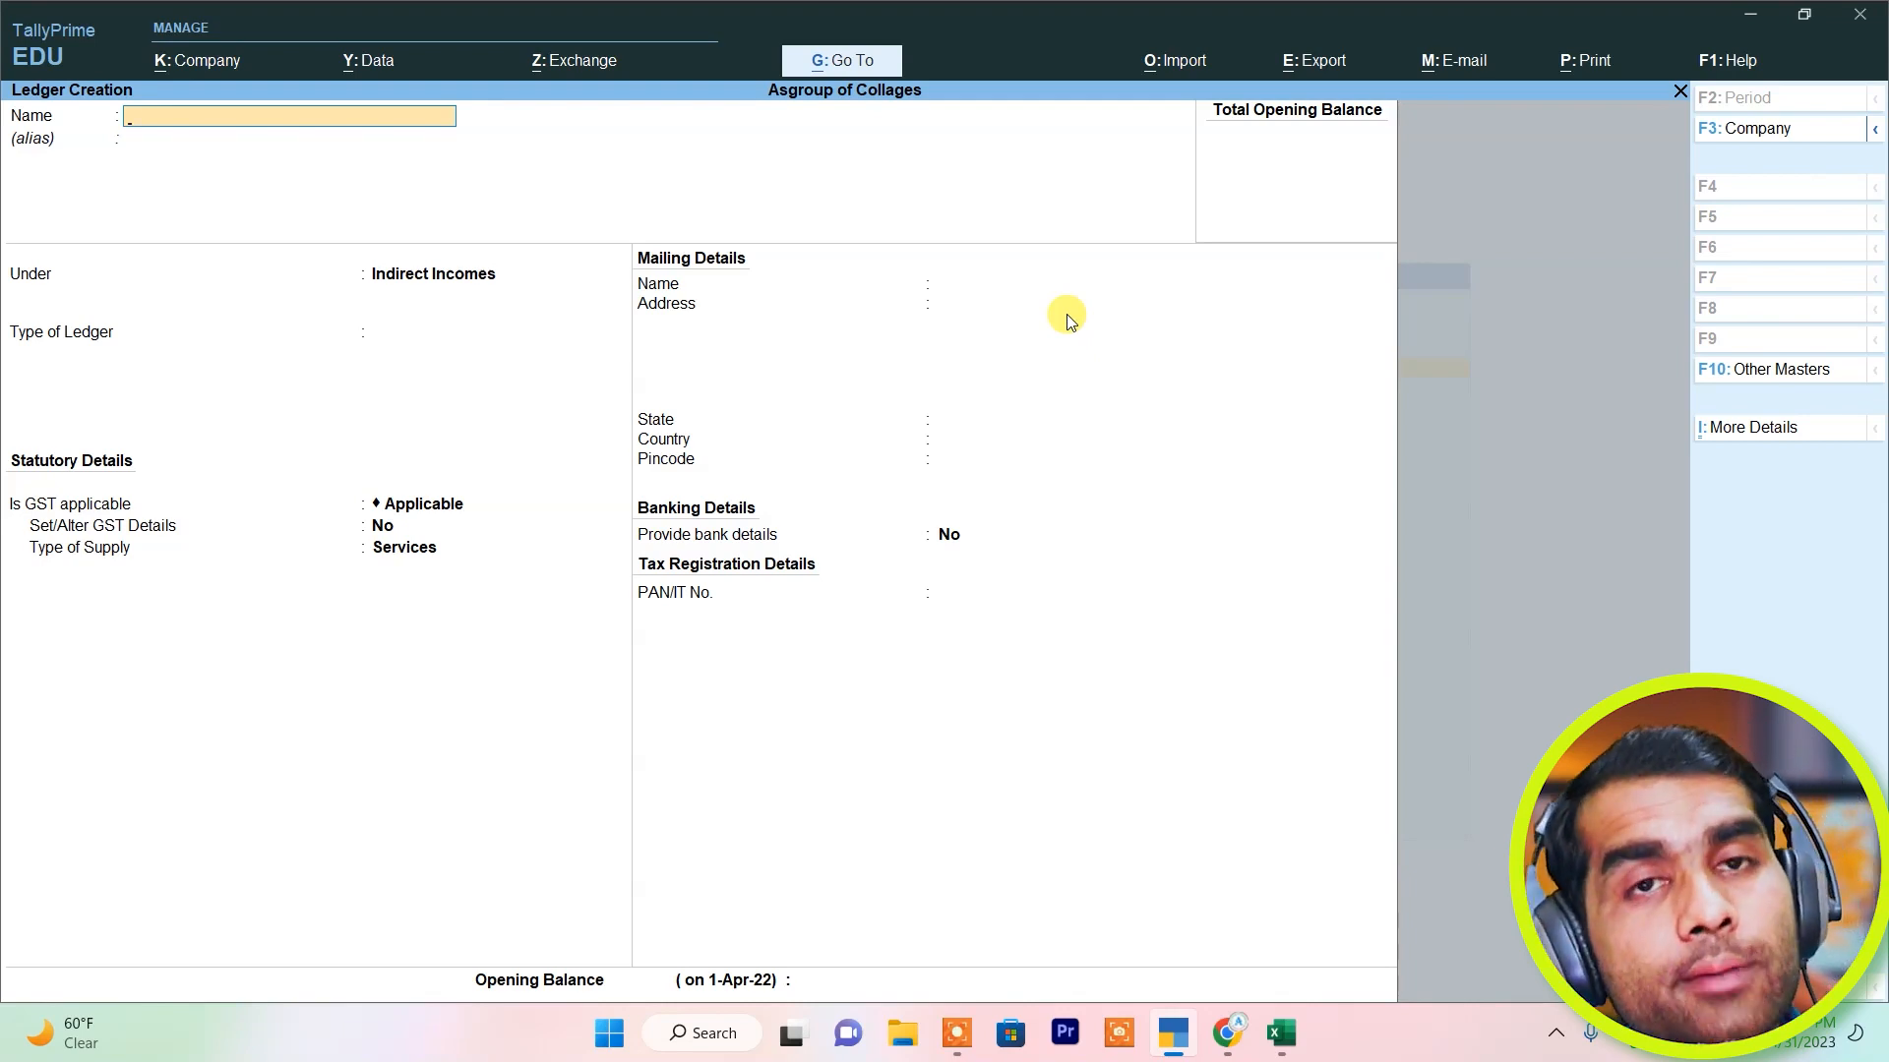
Name a new ledger Sales and place it under the Sales Accounts group.
text(Sales)
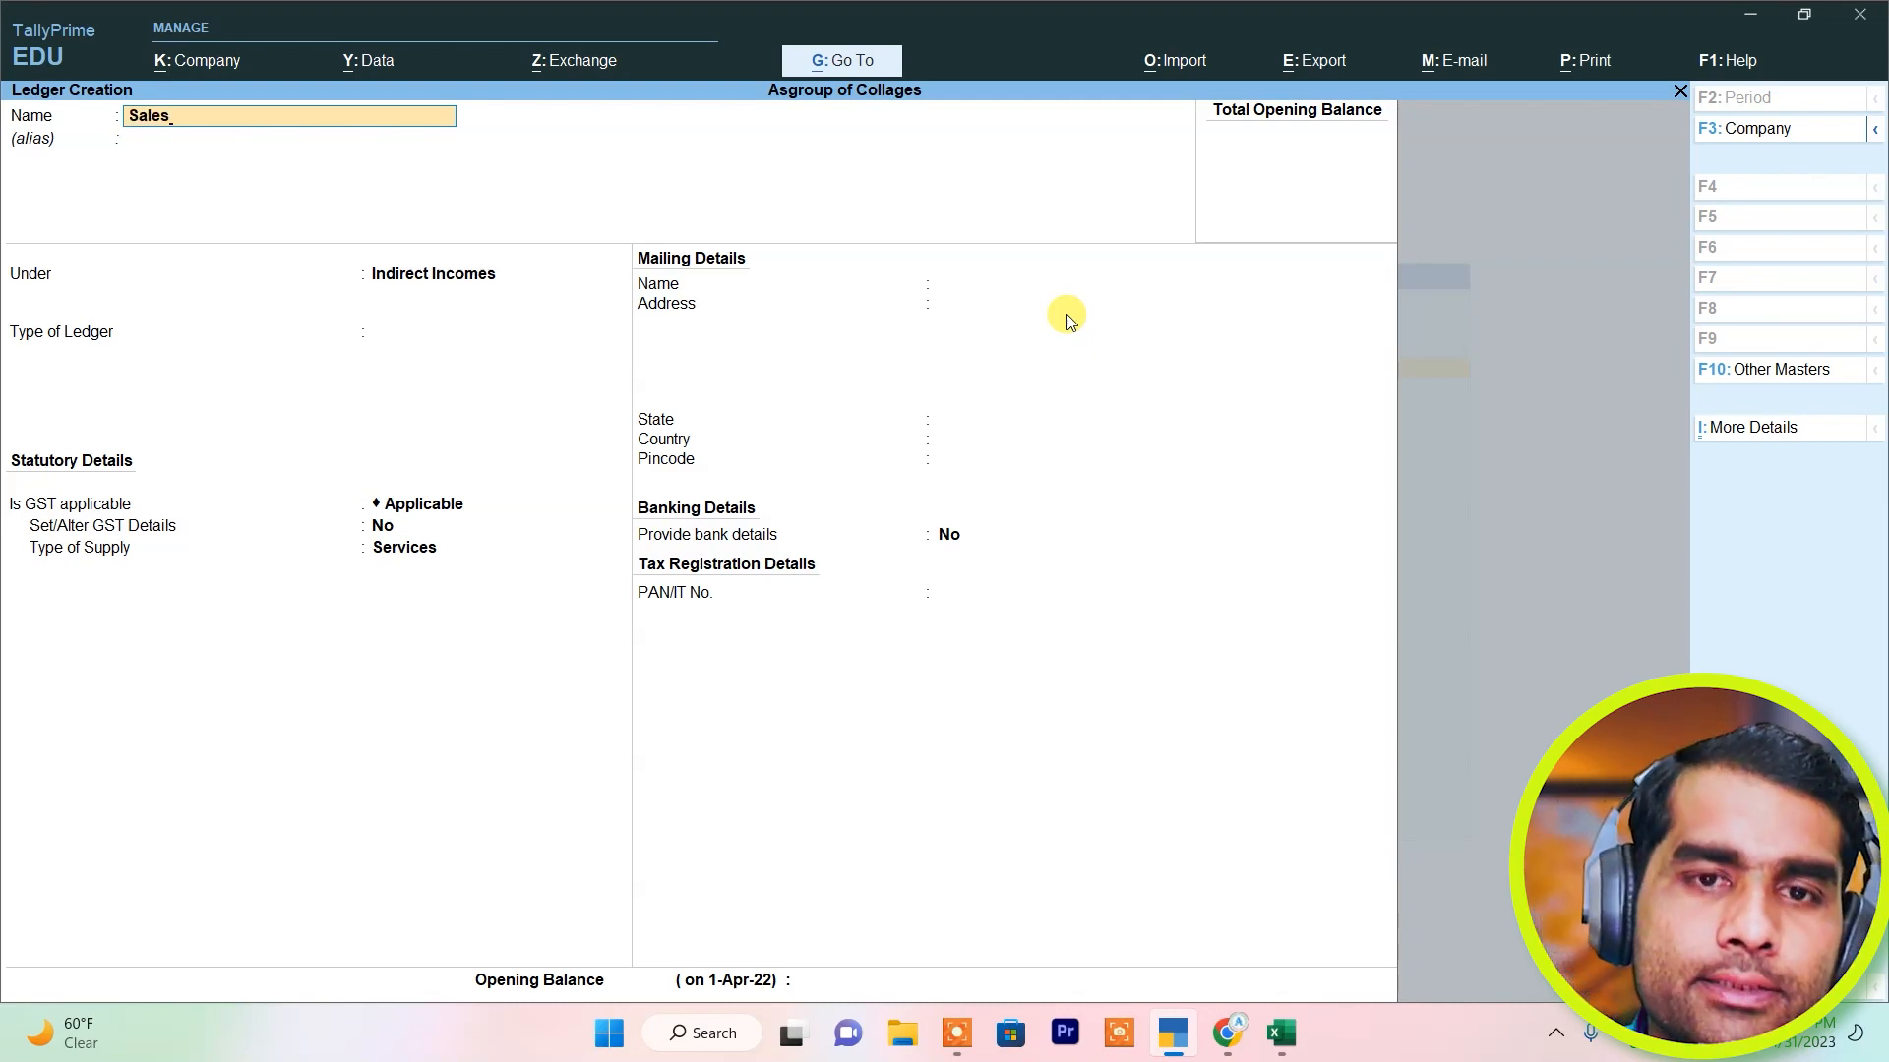
key(Return)
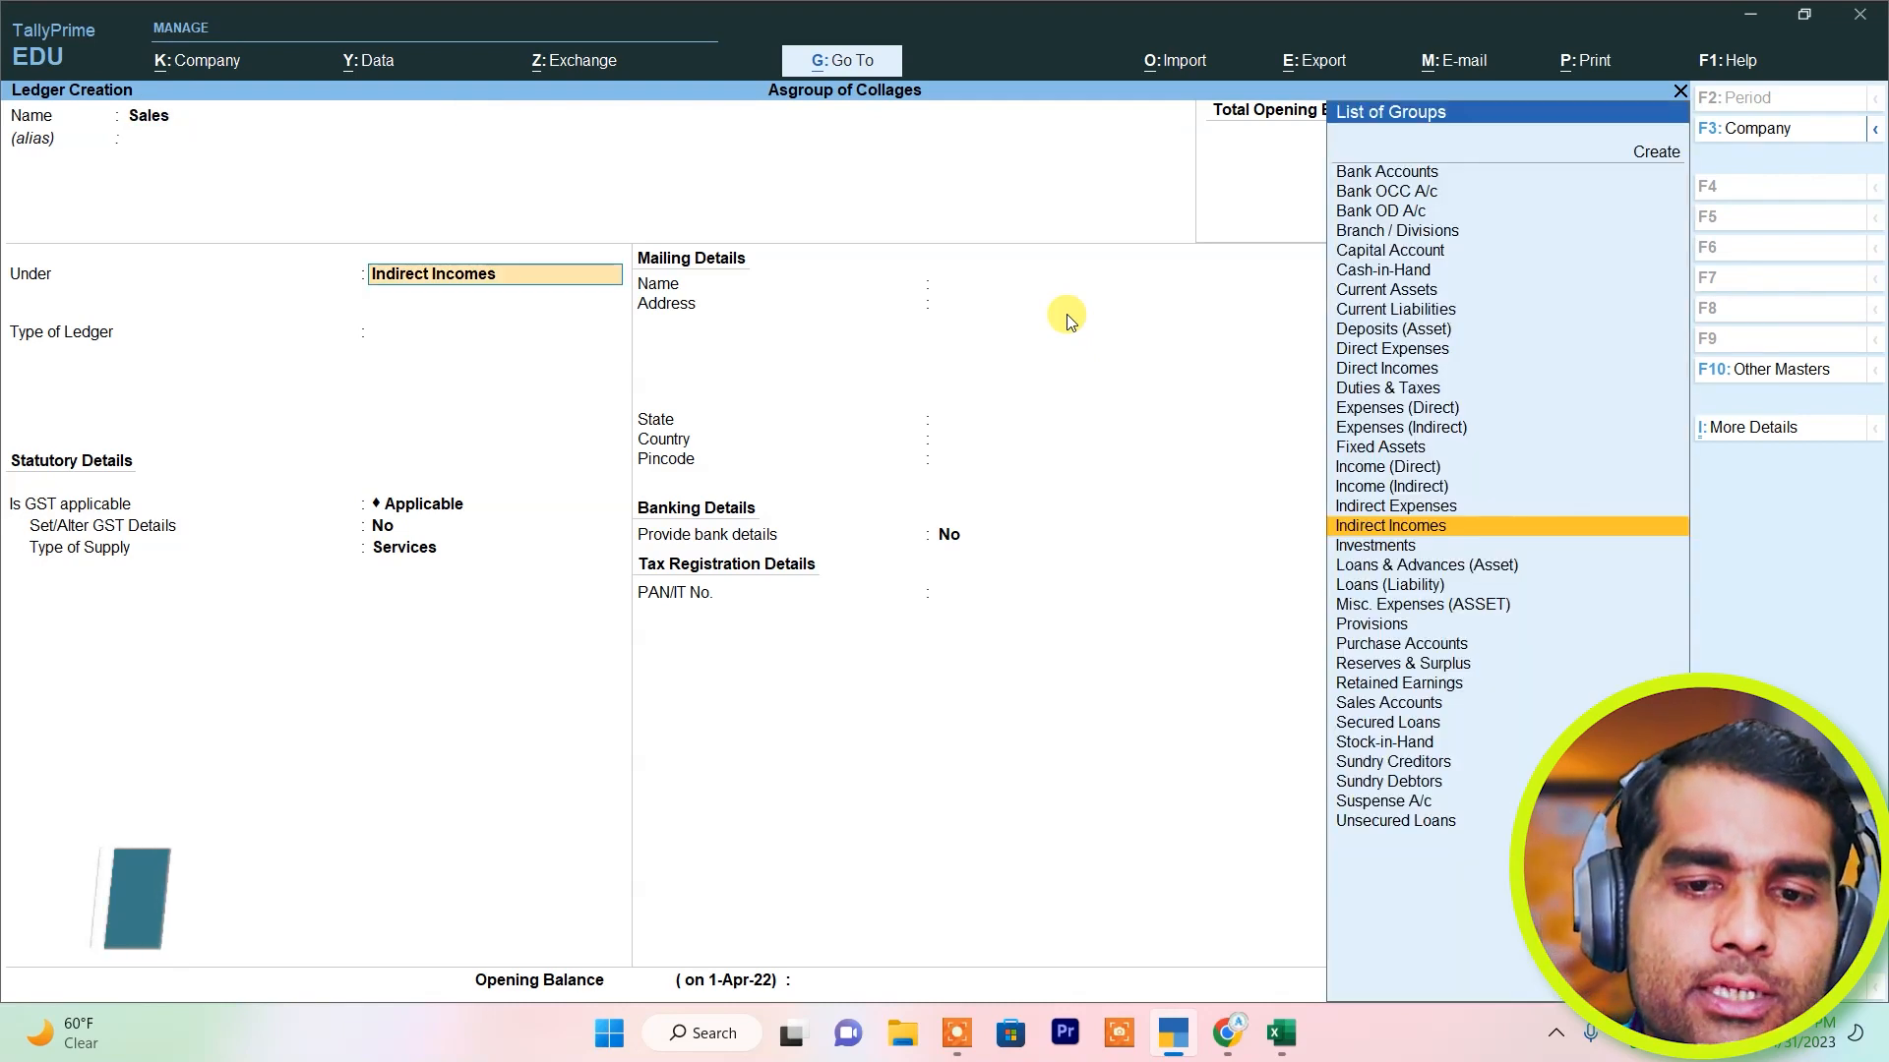
text(S)
key(Down)
key(Up)
key(Return)
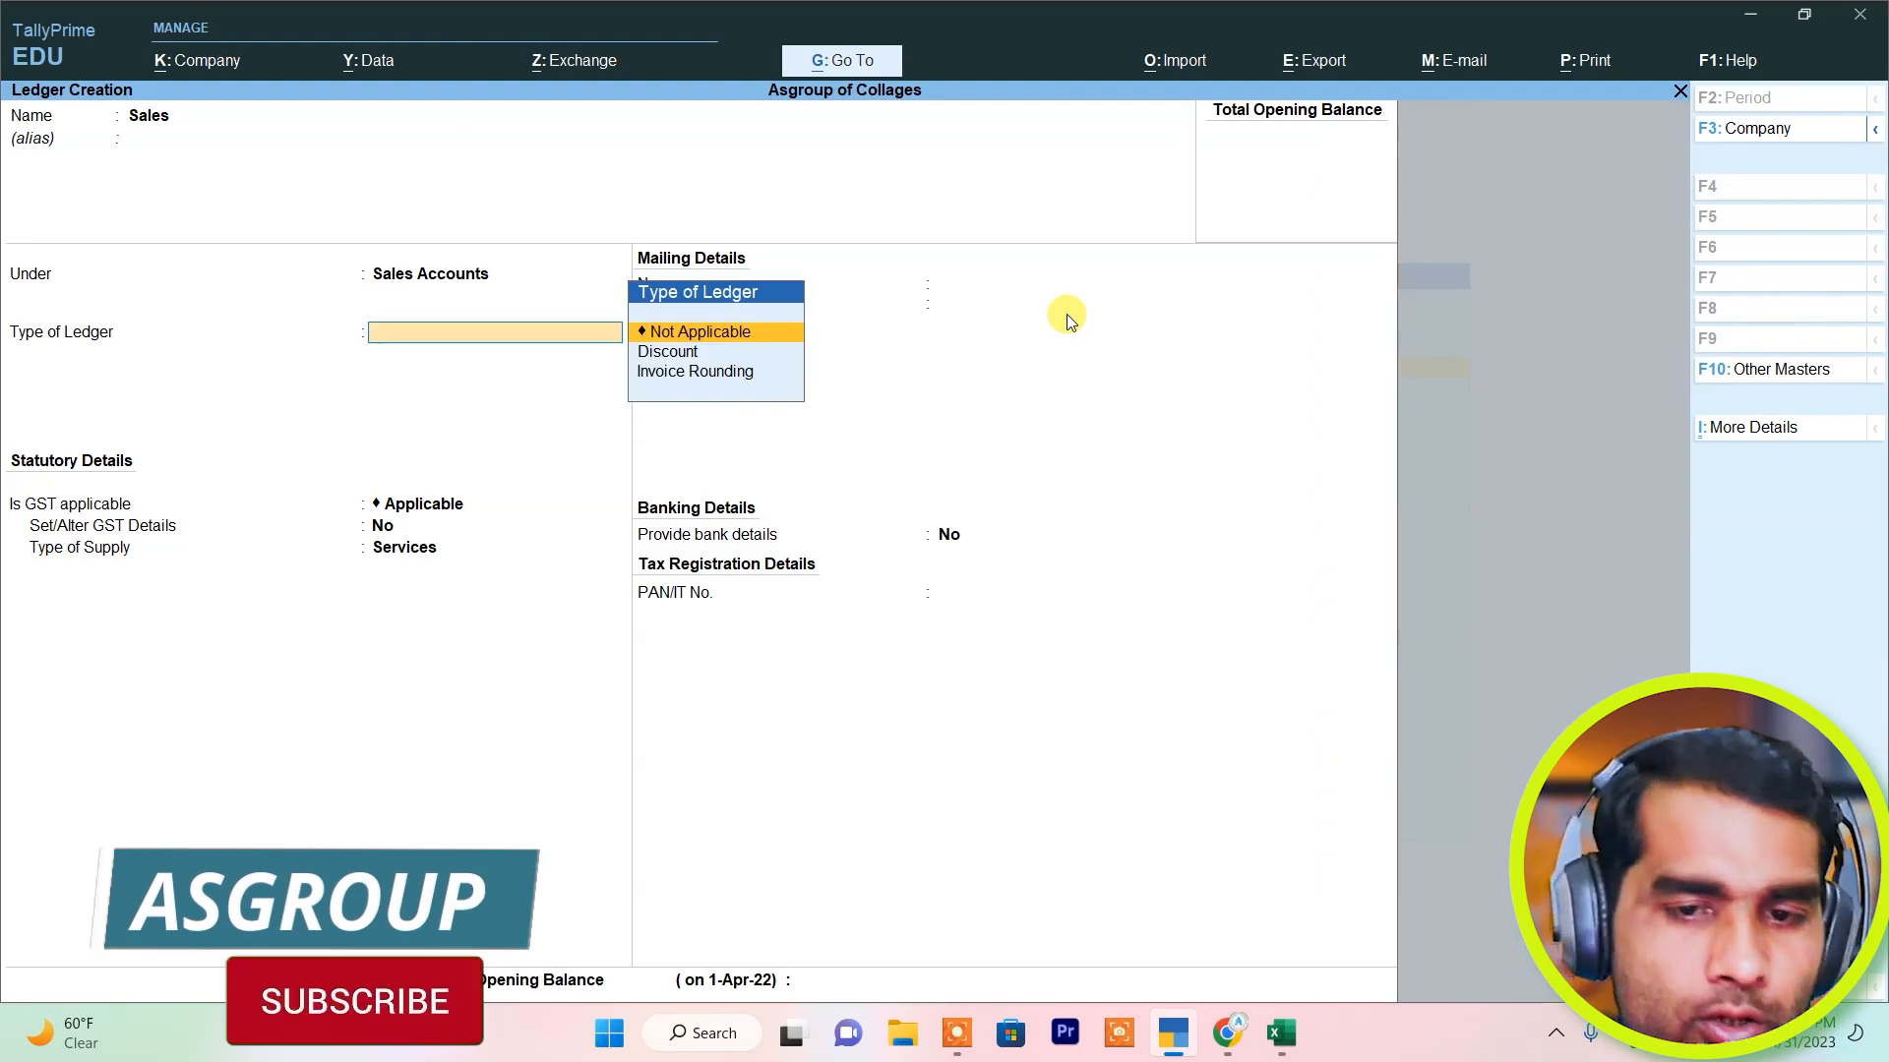
Keep the Sales ledger's type as Not Applicable and GST as Applicable without altering GST details, and save it.
key(ctrl)
key(Return)
key(Return)
key(Return)
key(Return)
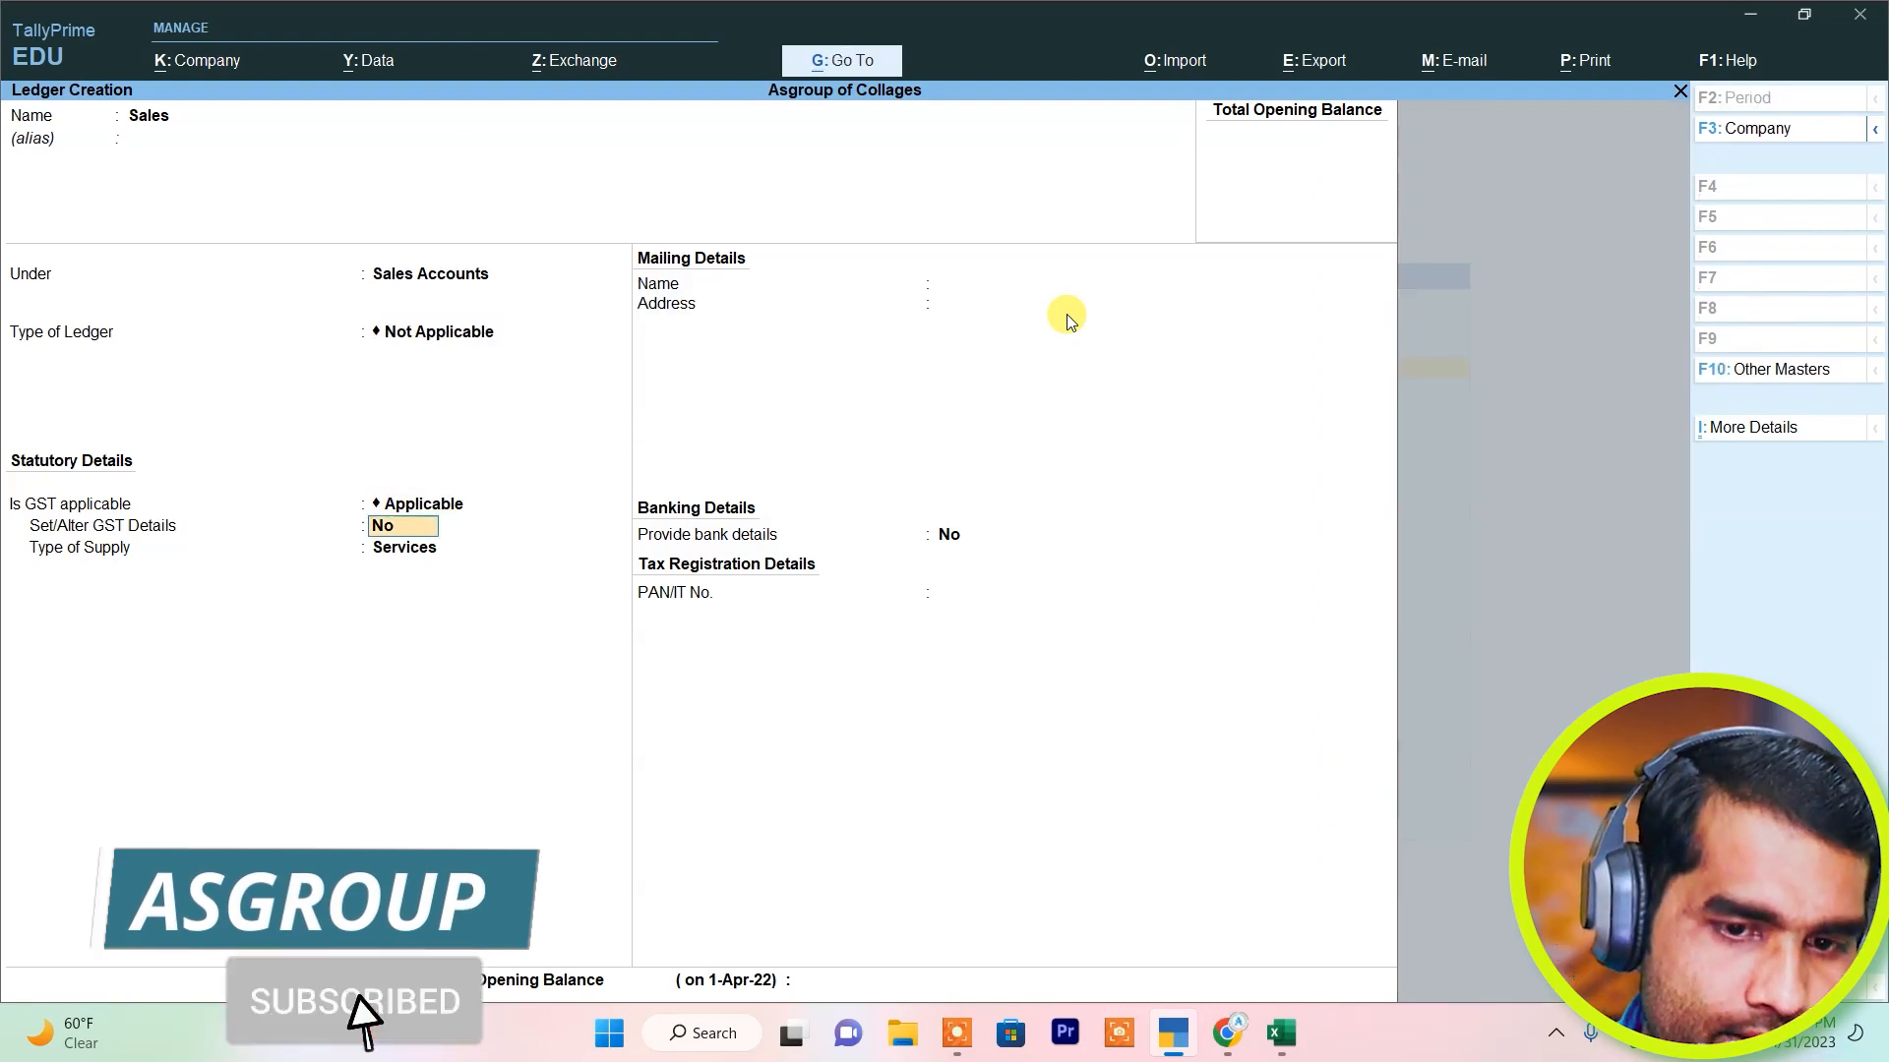
key(ctrl+a)
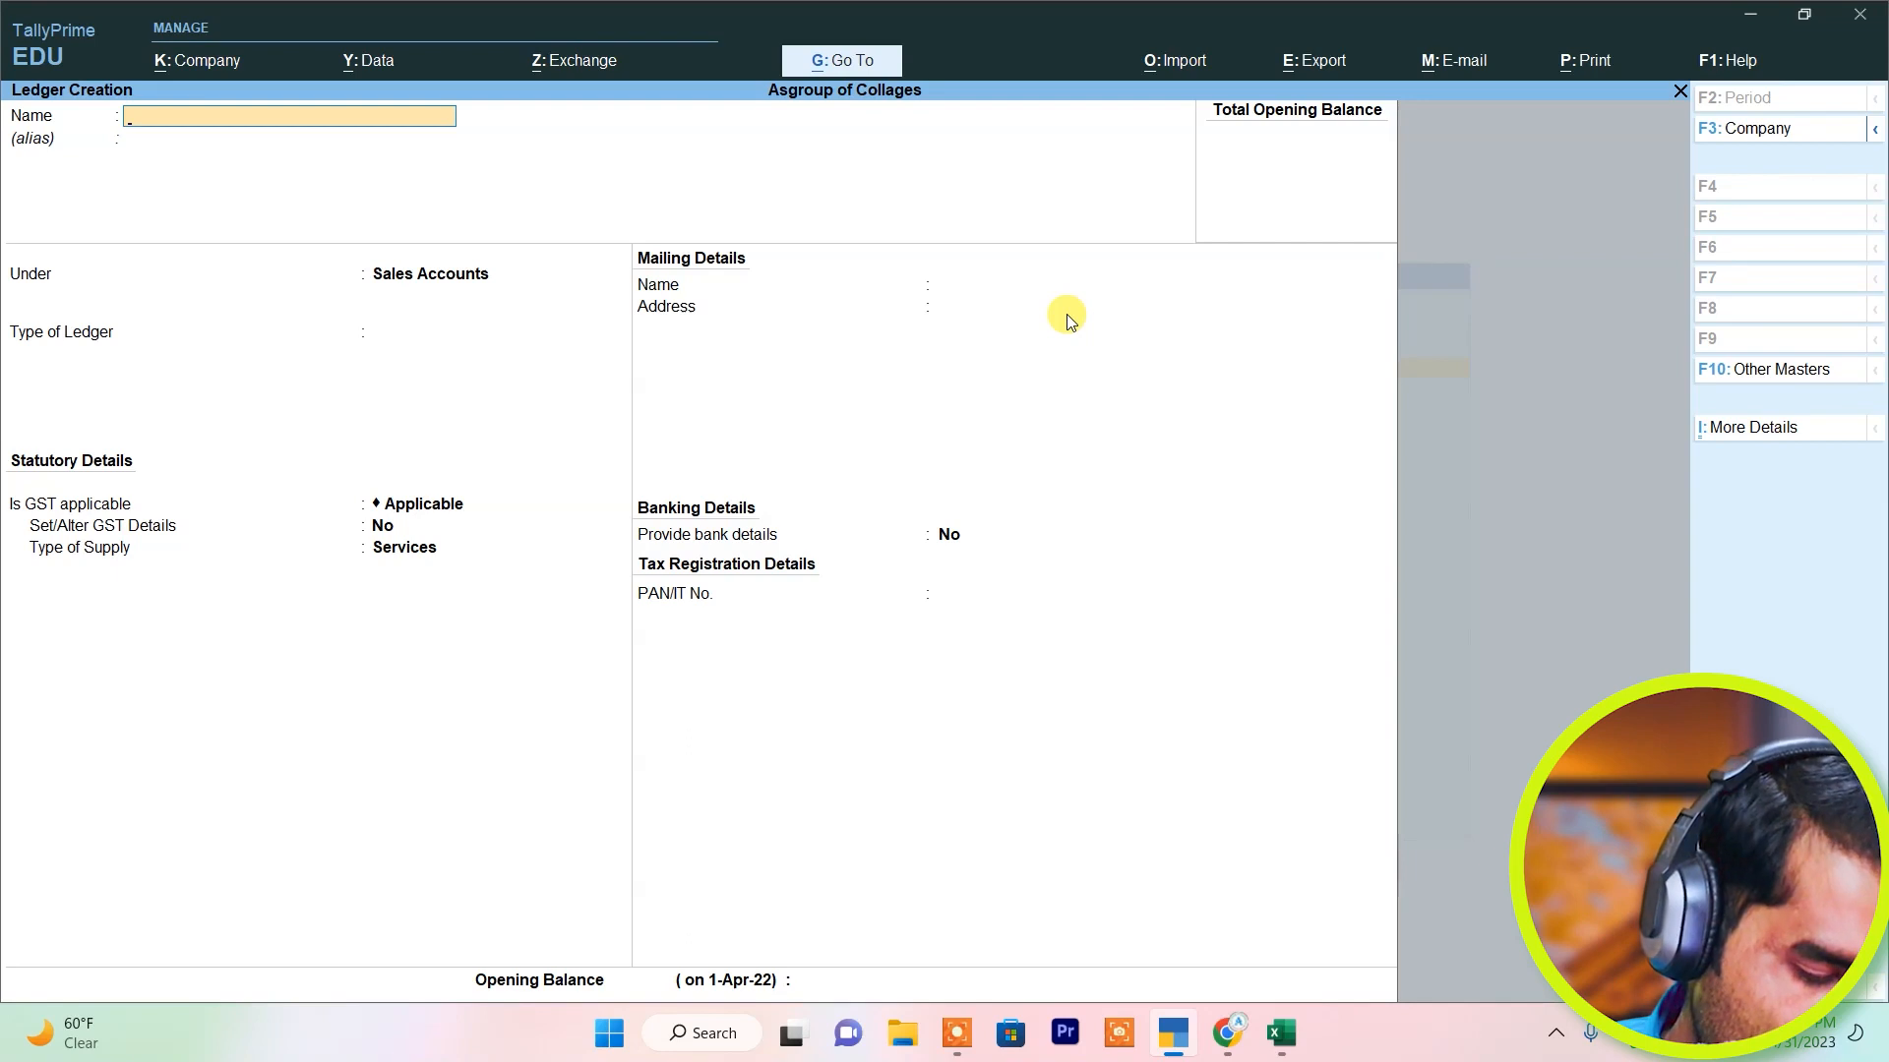
text(Xyz)
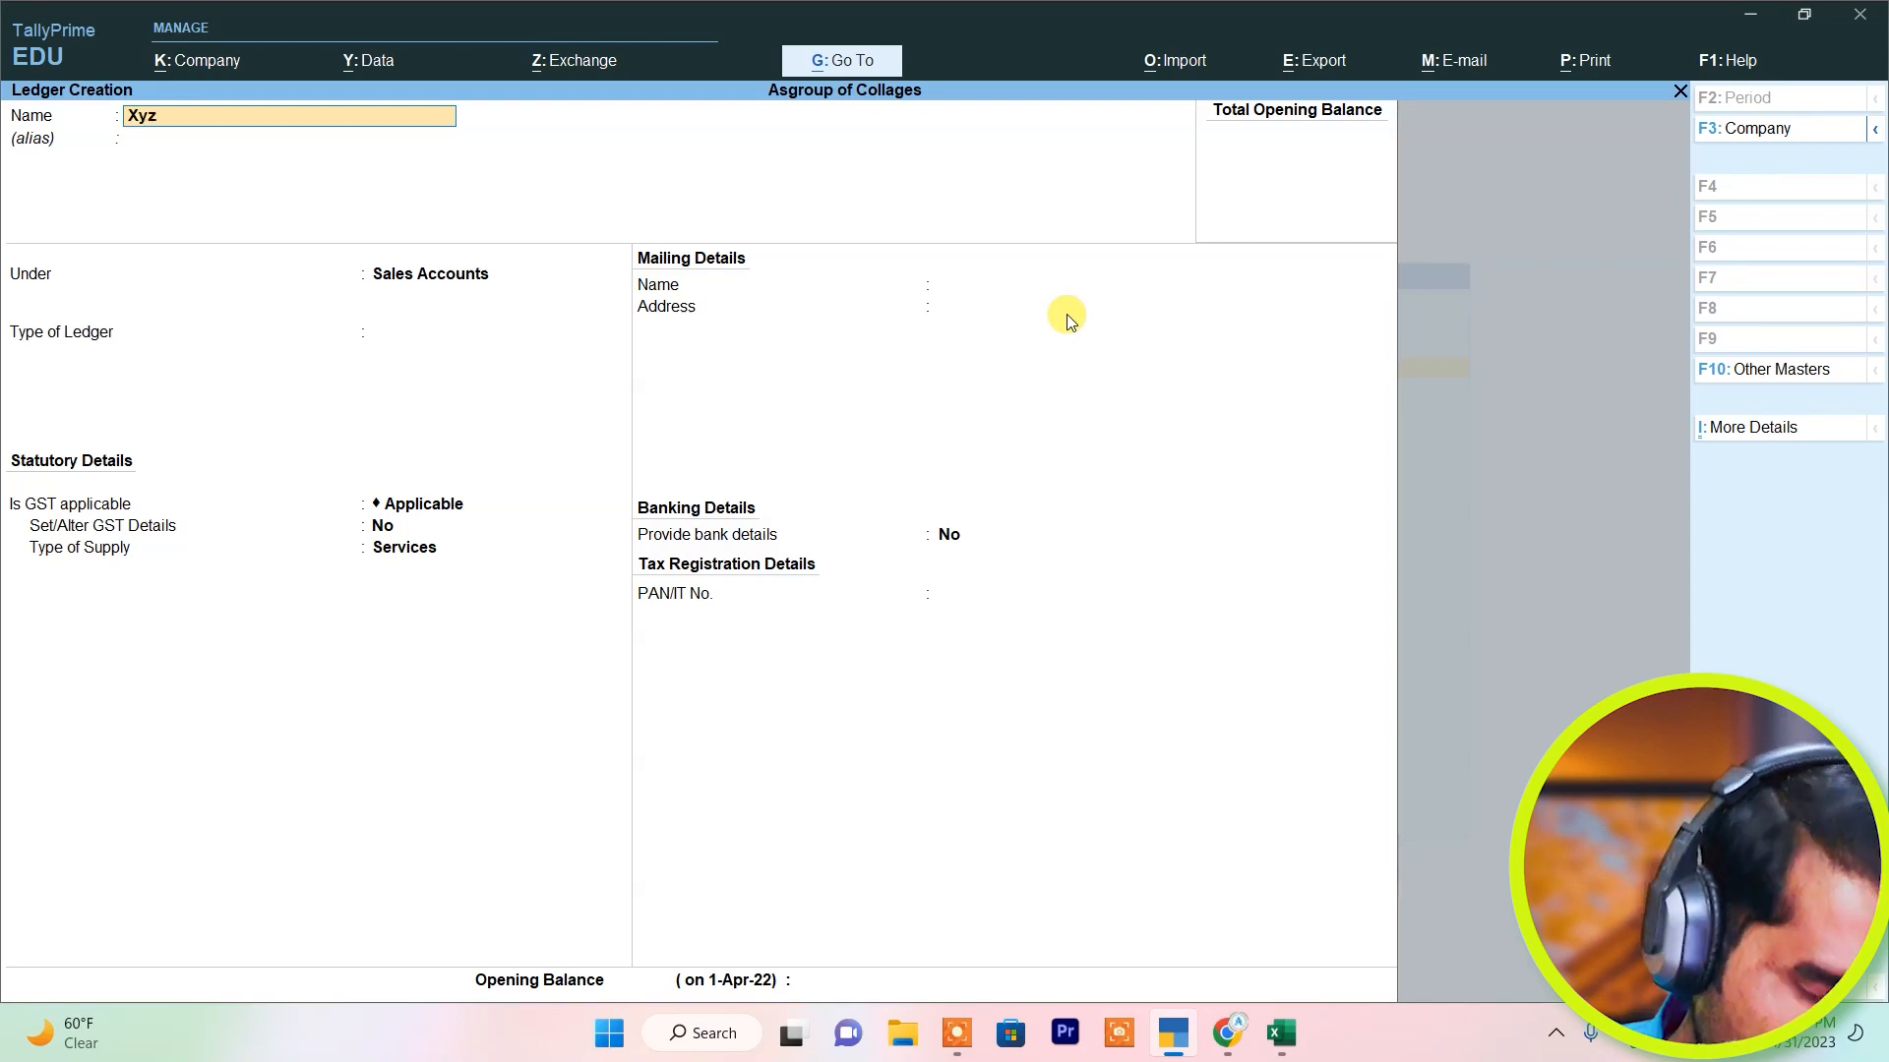
key(BackSpace)
key(BackSpace)
key(BackSpace)
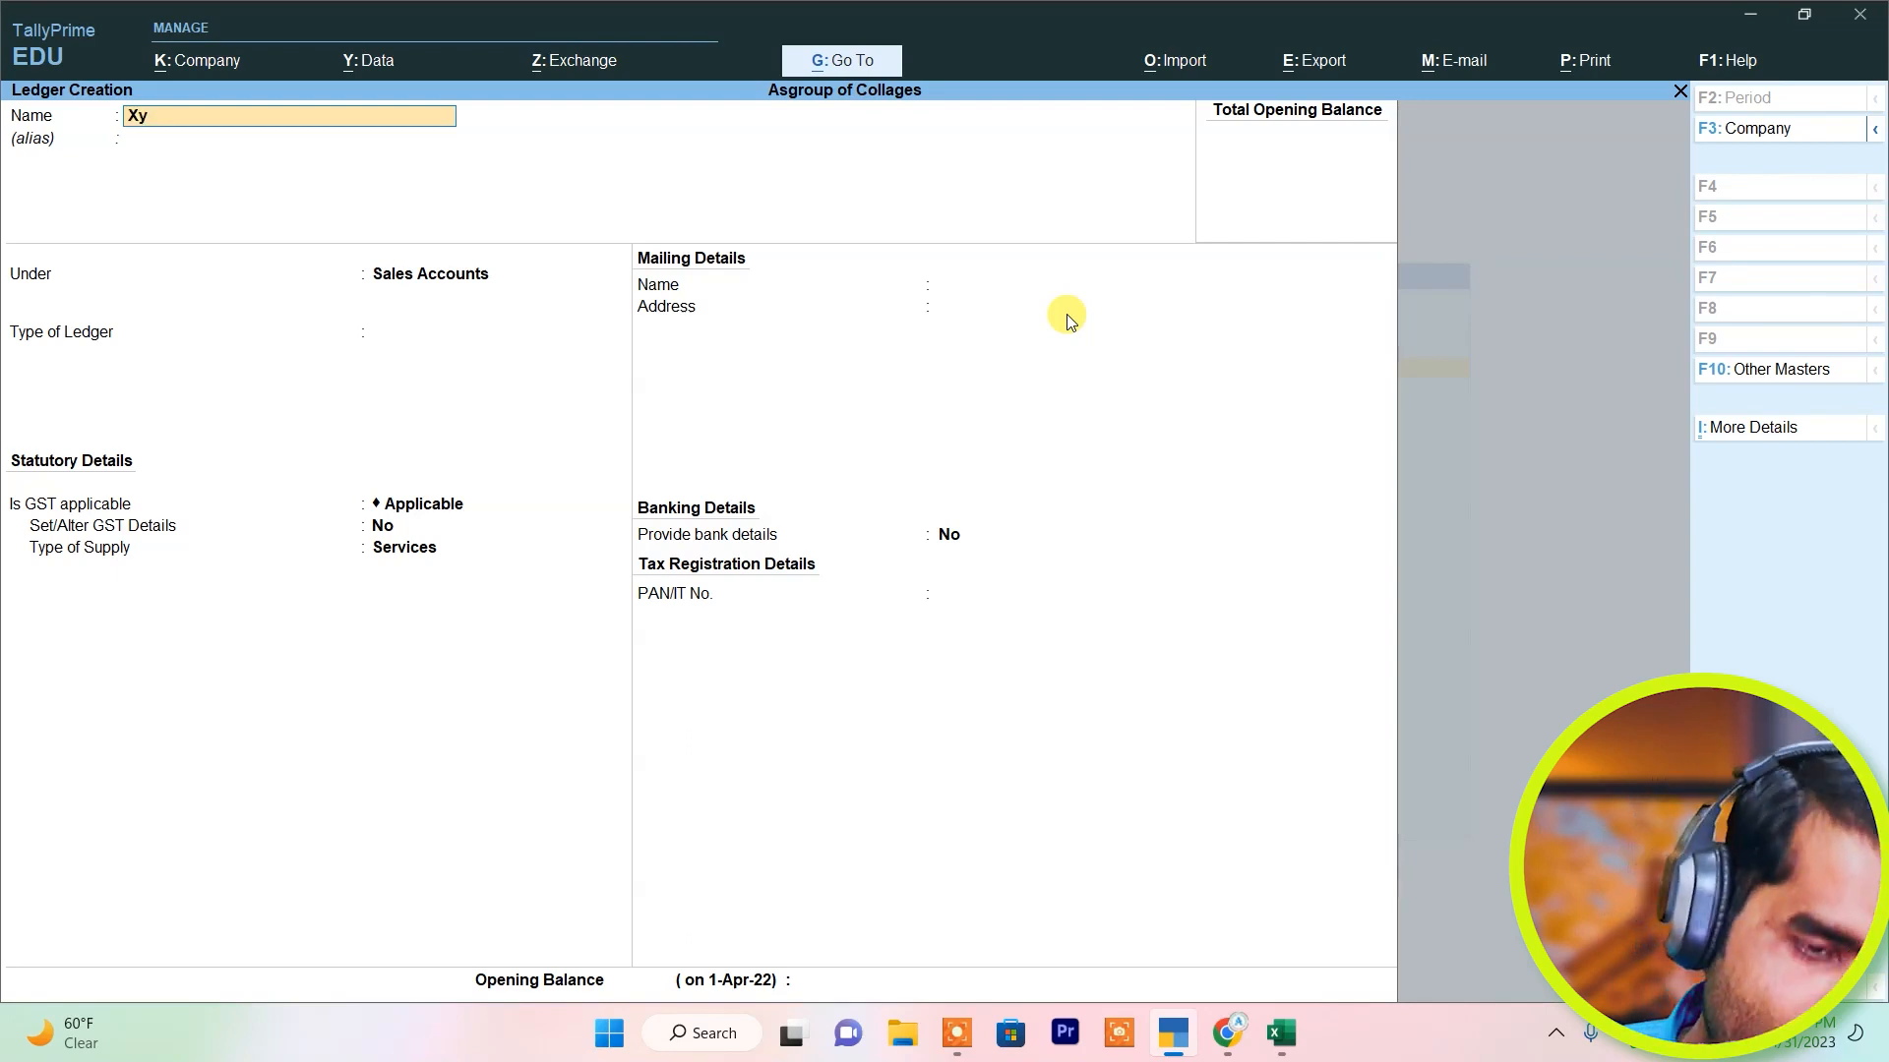
key(Escape)
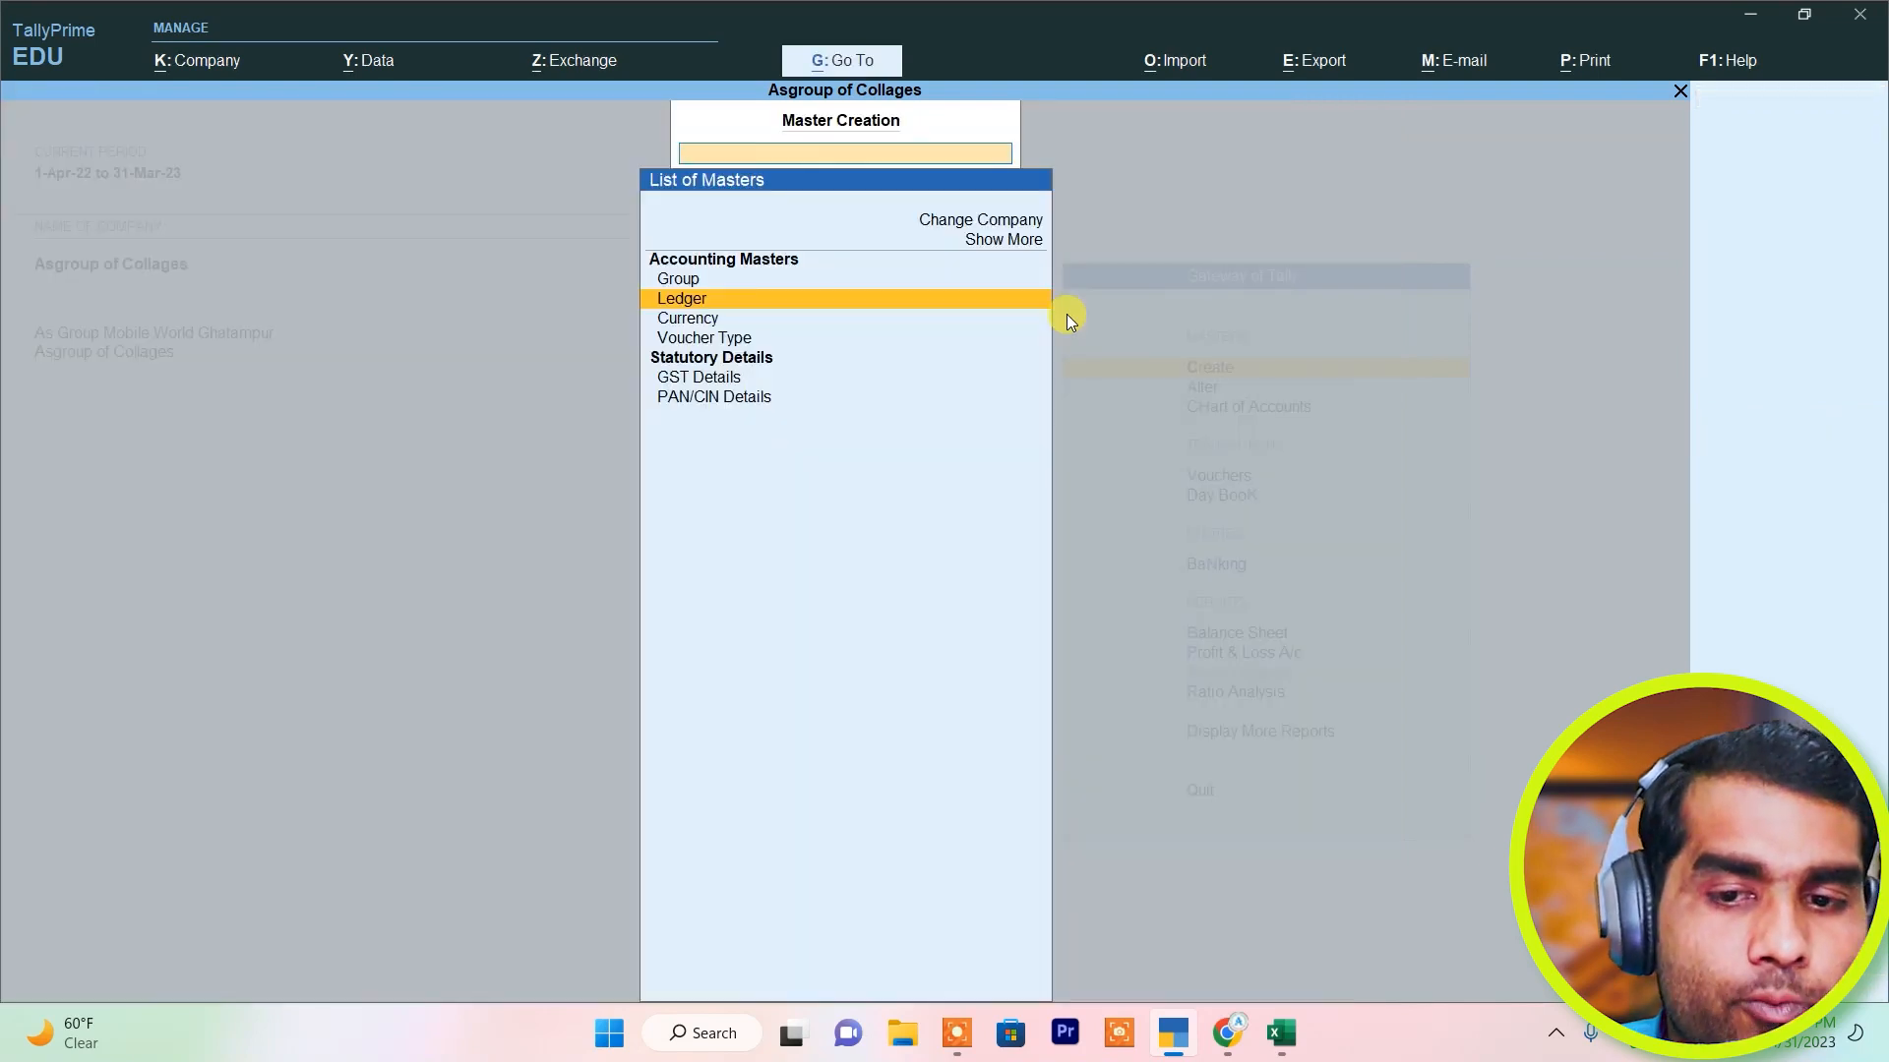
key(Escape)
key(Down)
key(Down)
key(Down)
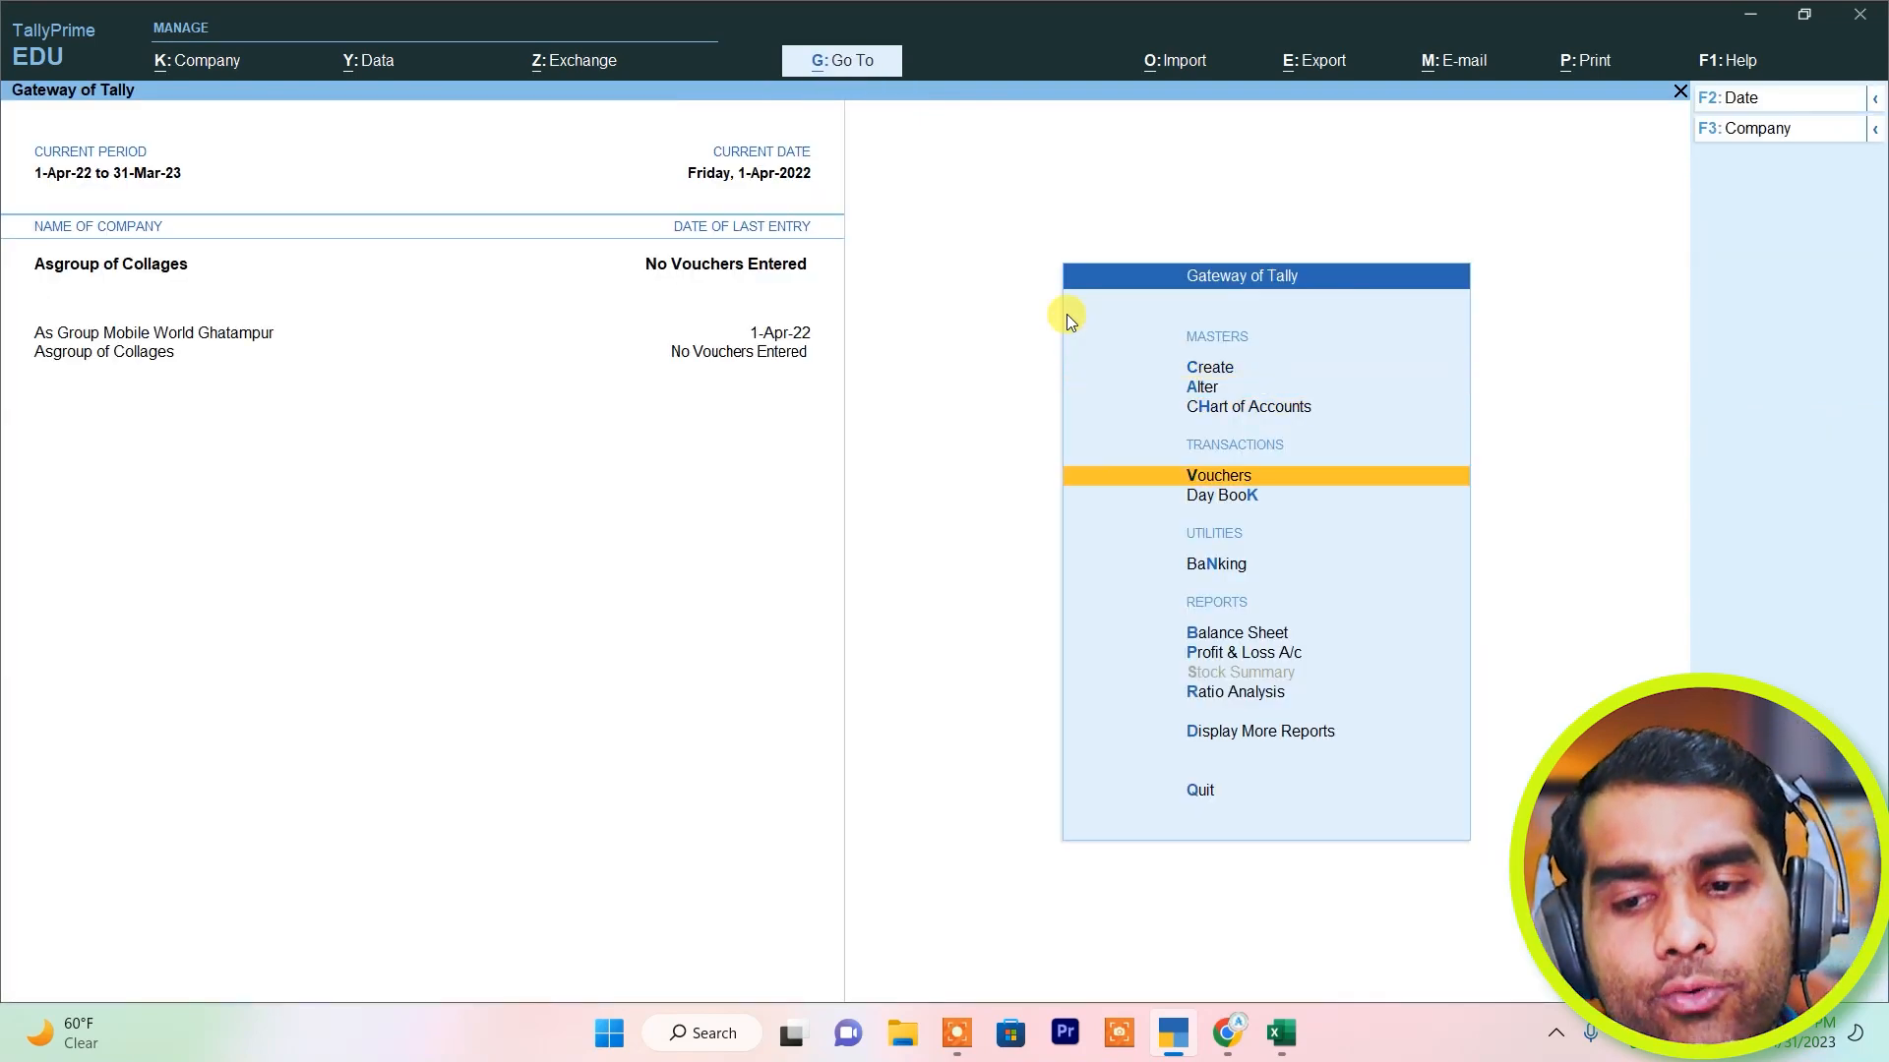
key(Return)
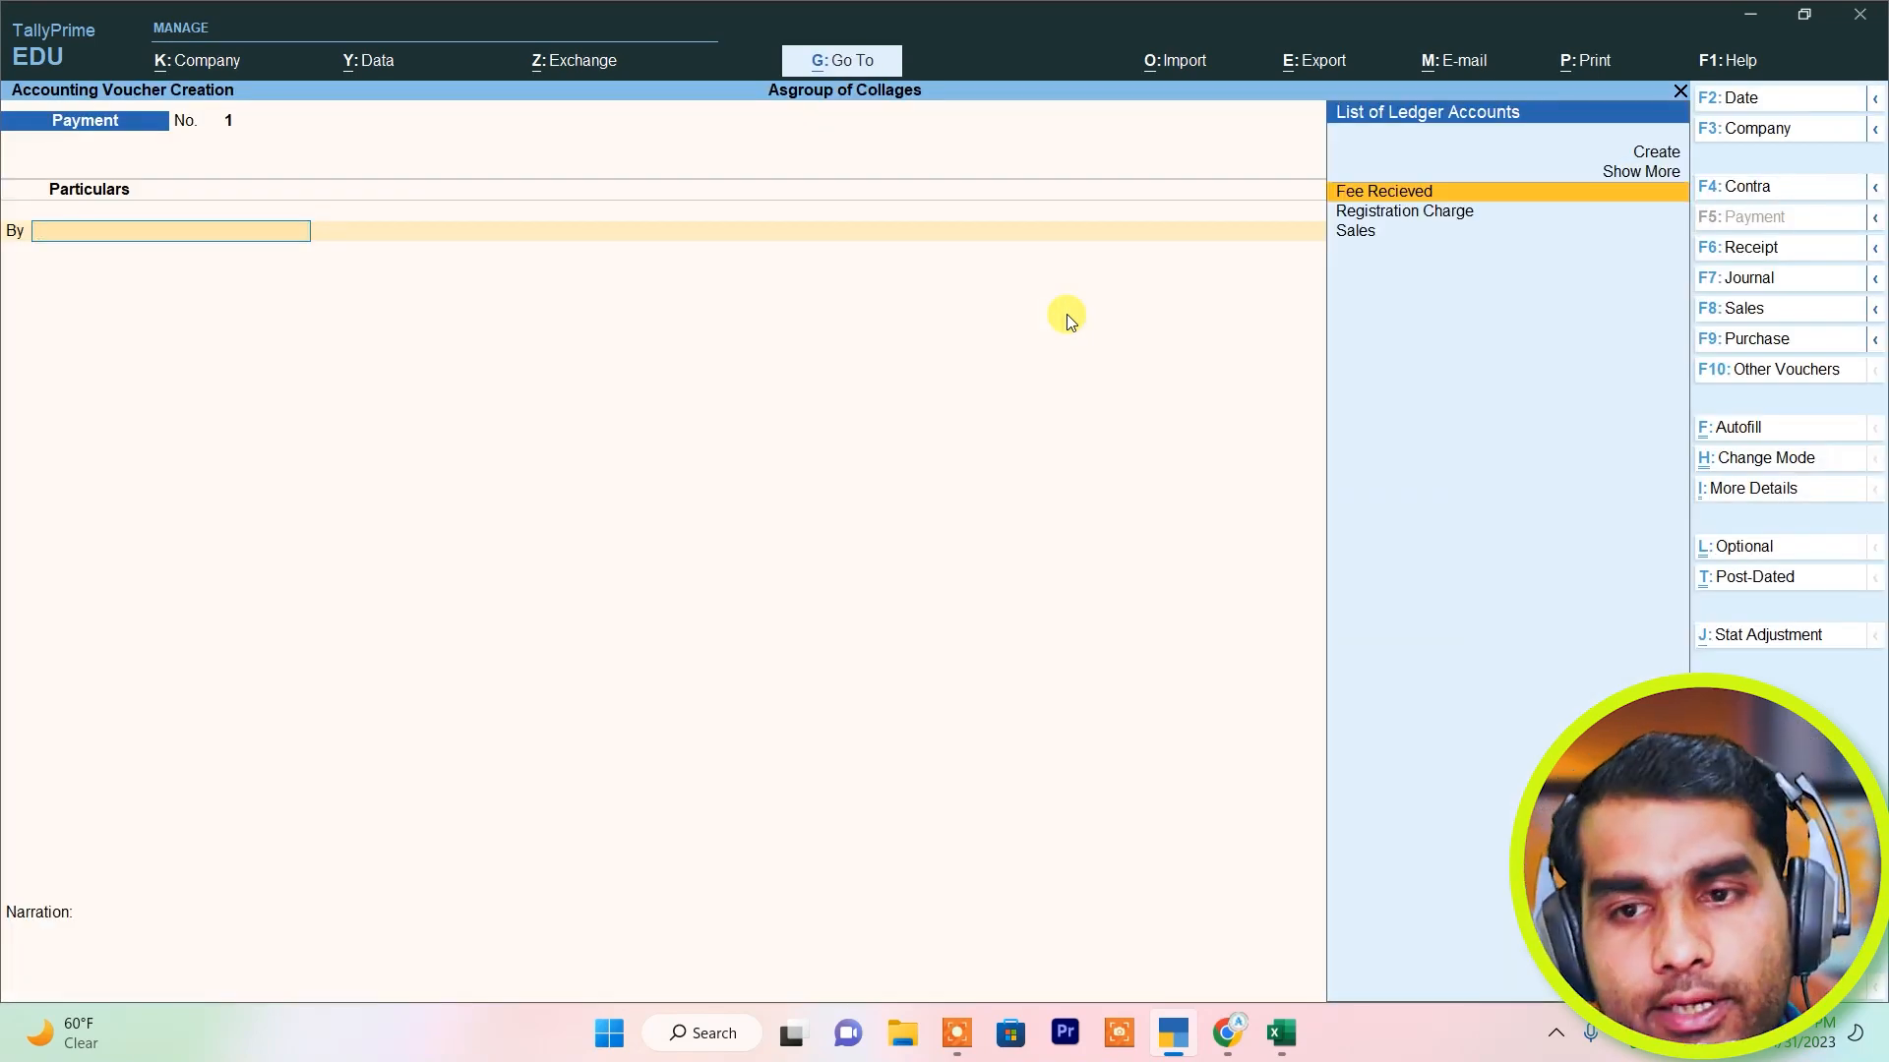
key(Escape)
key(Up)
key(Up)
key(Up)
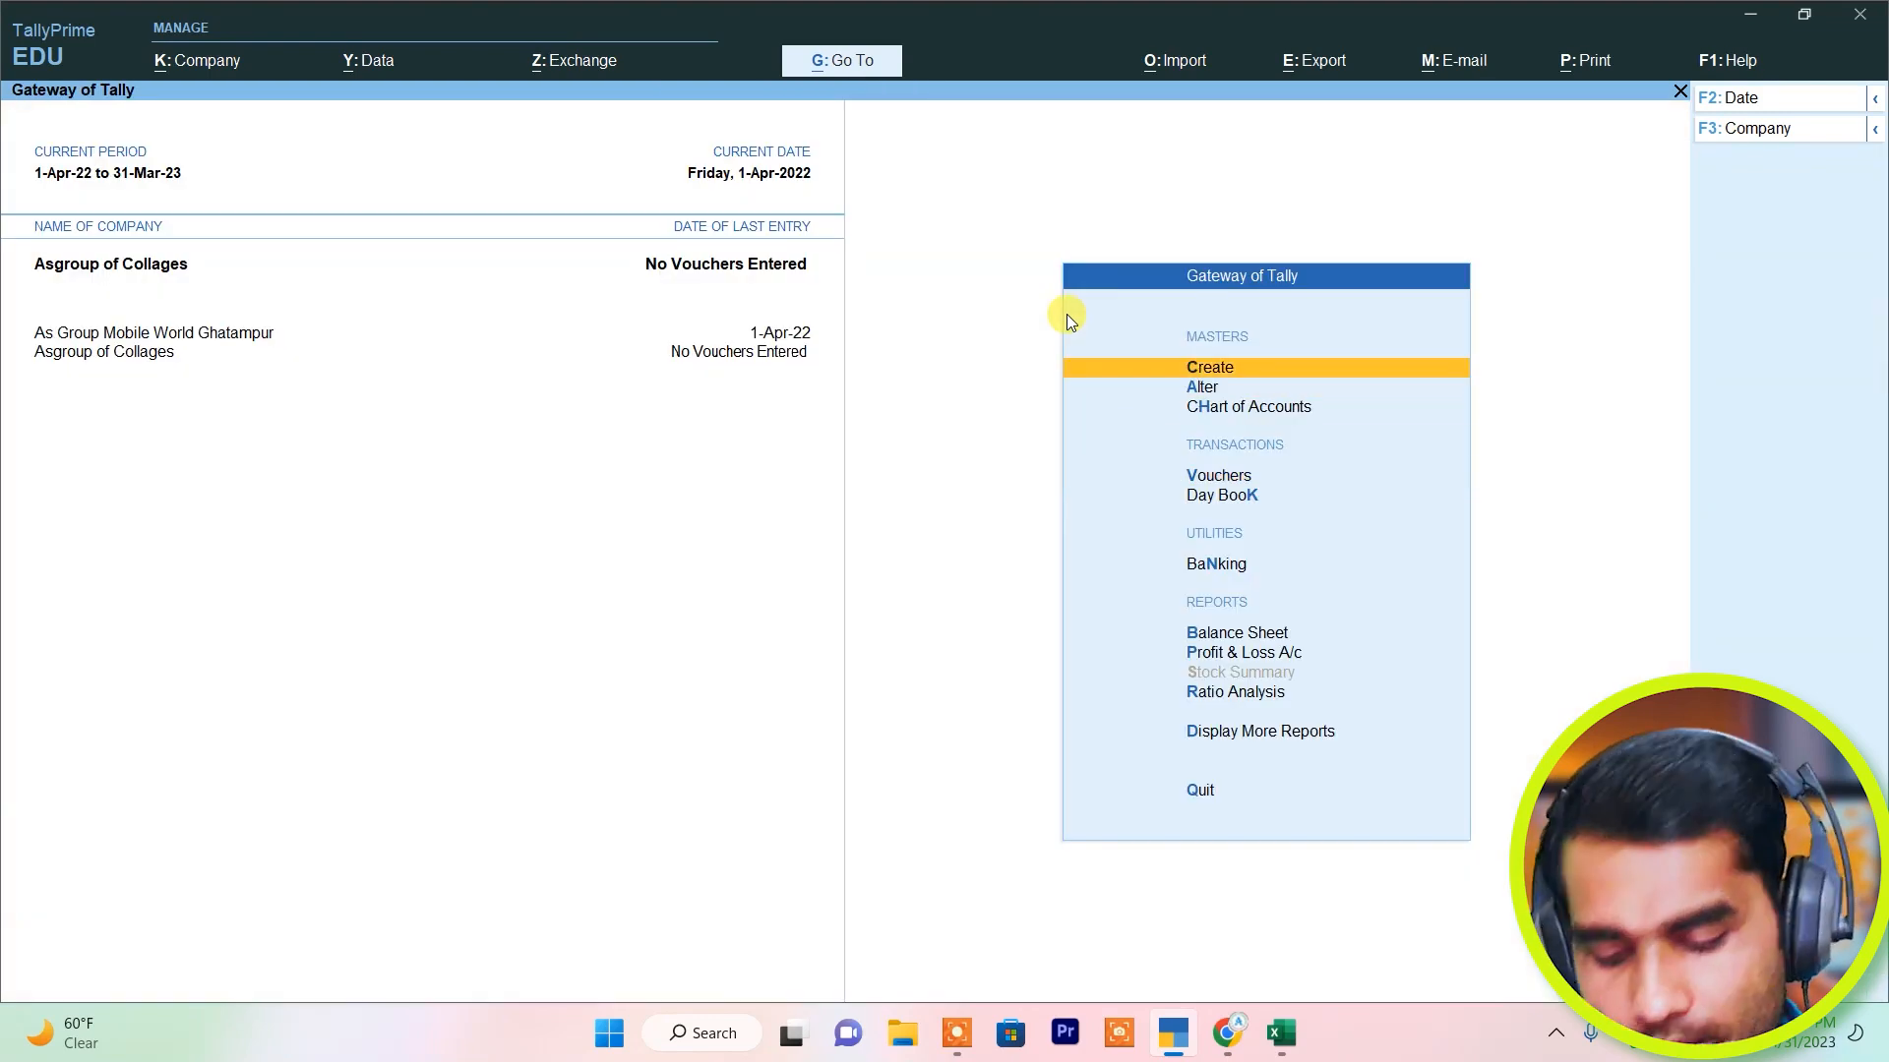
key(Return)
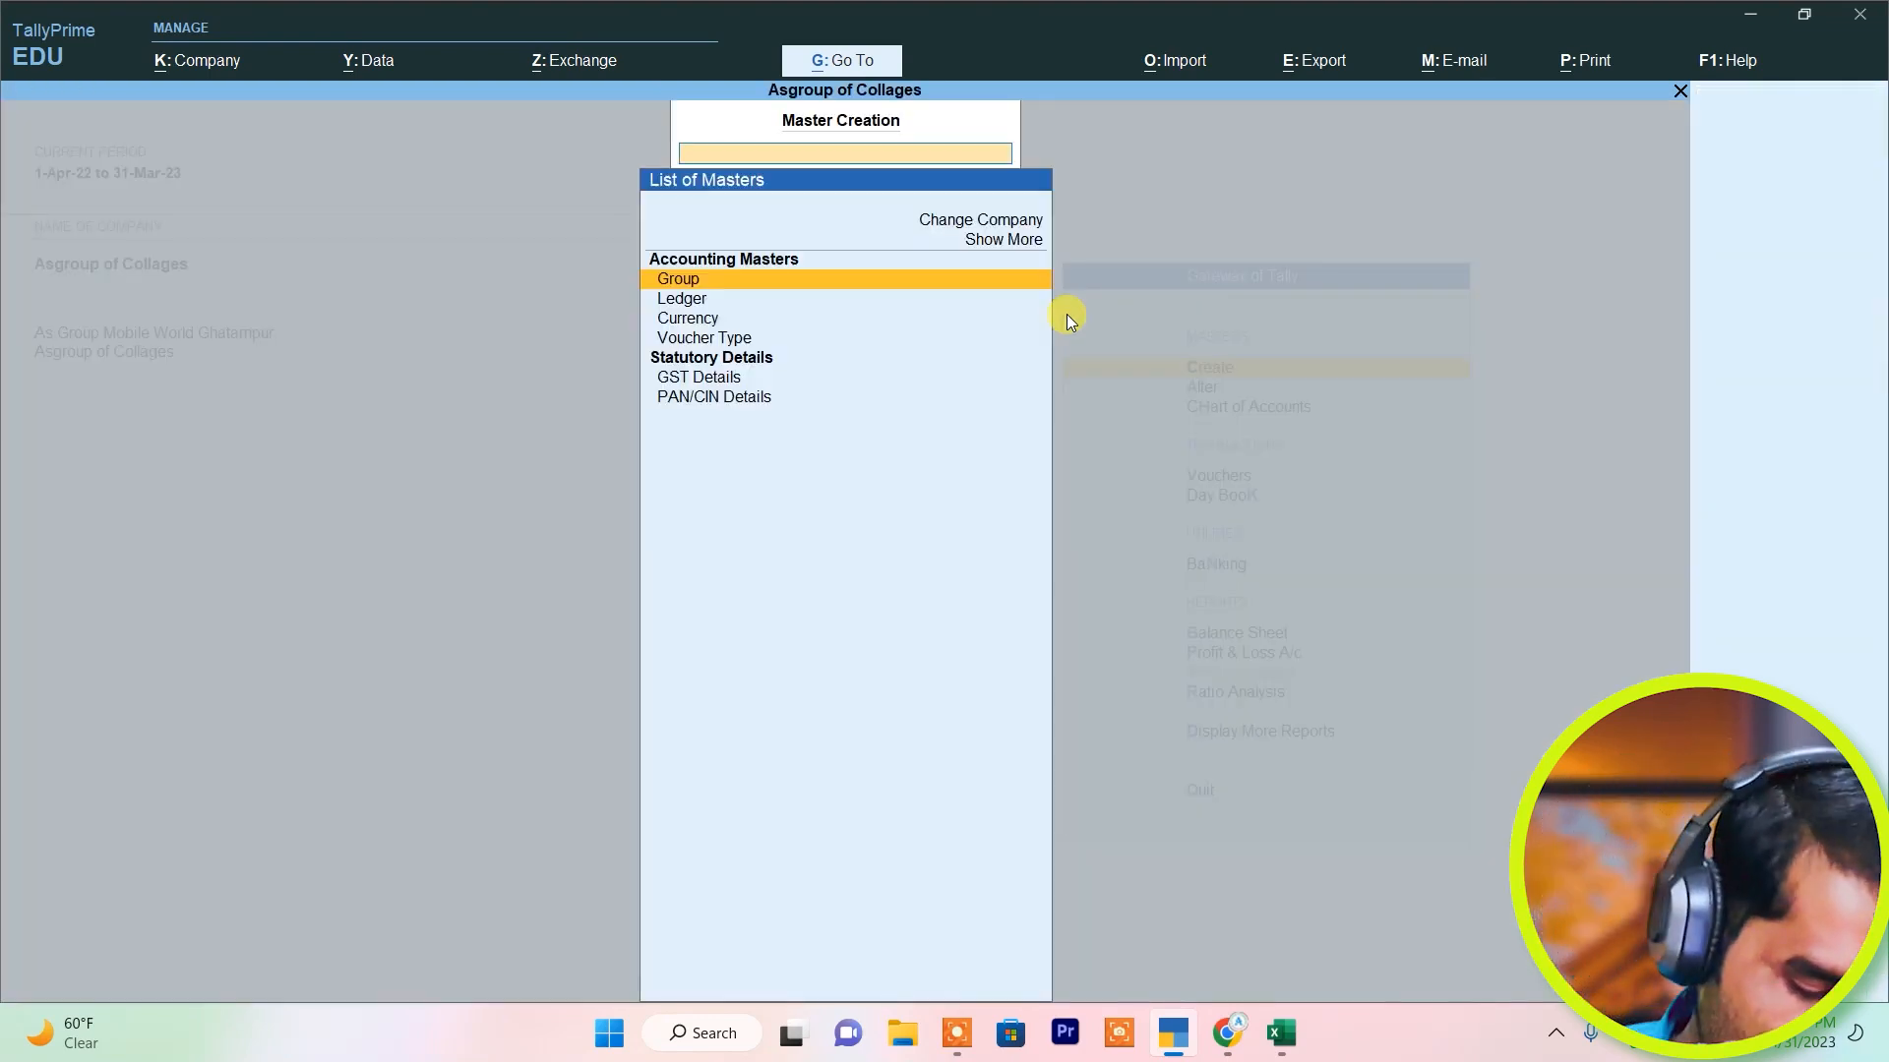
text(ou)
key(BackSpace)
key(BackSpace)
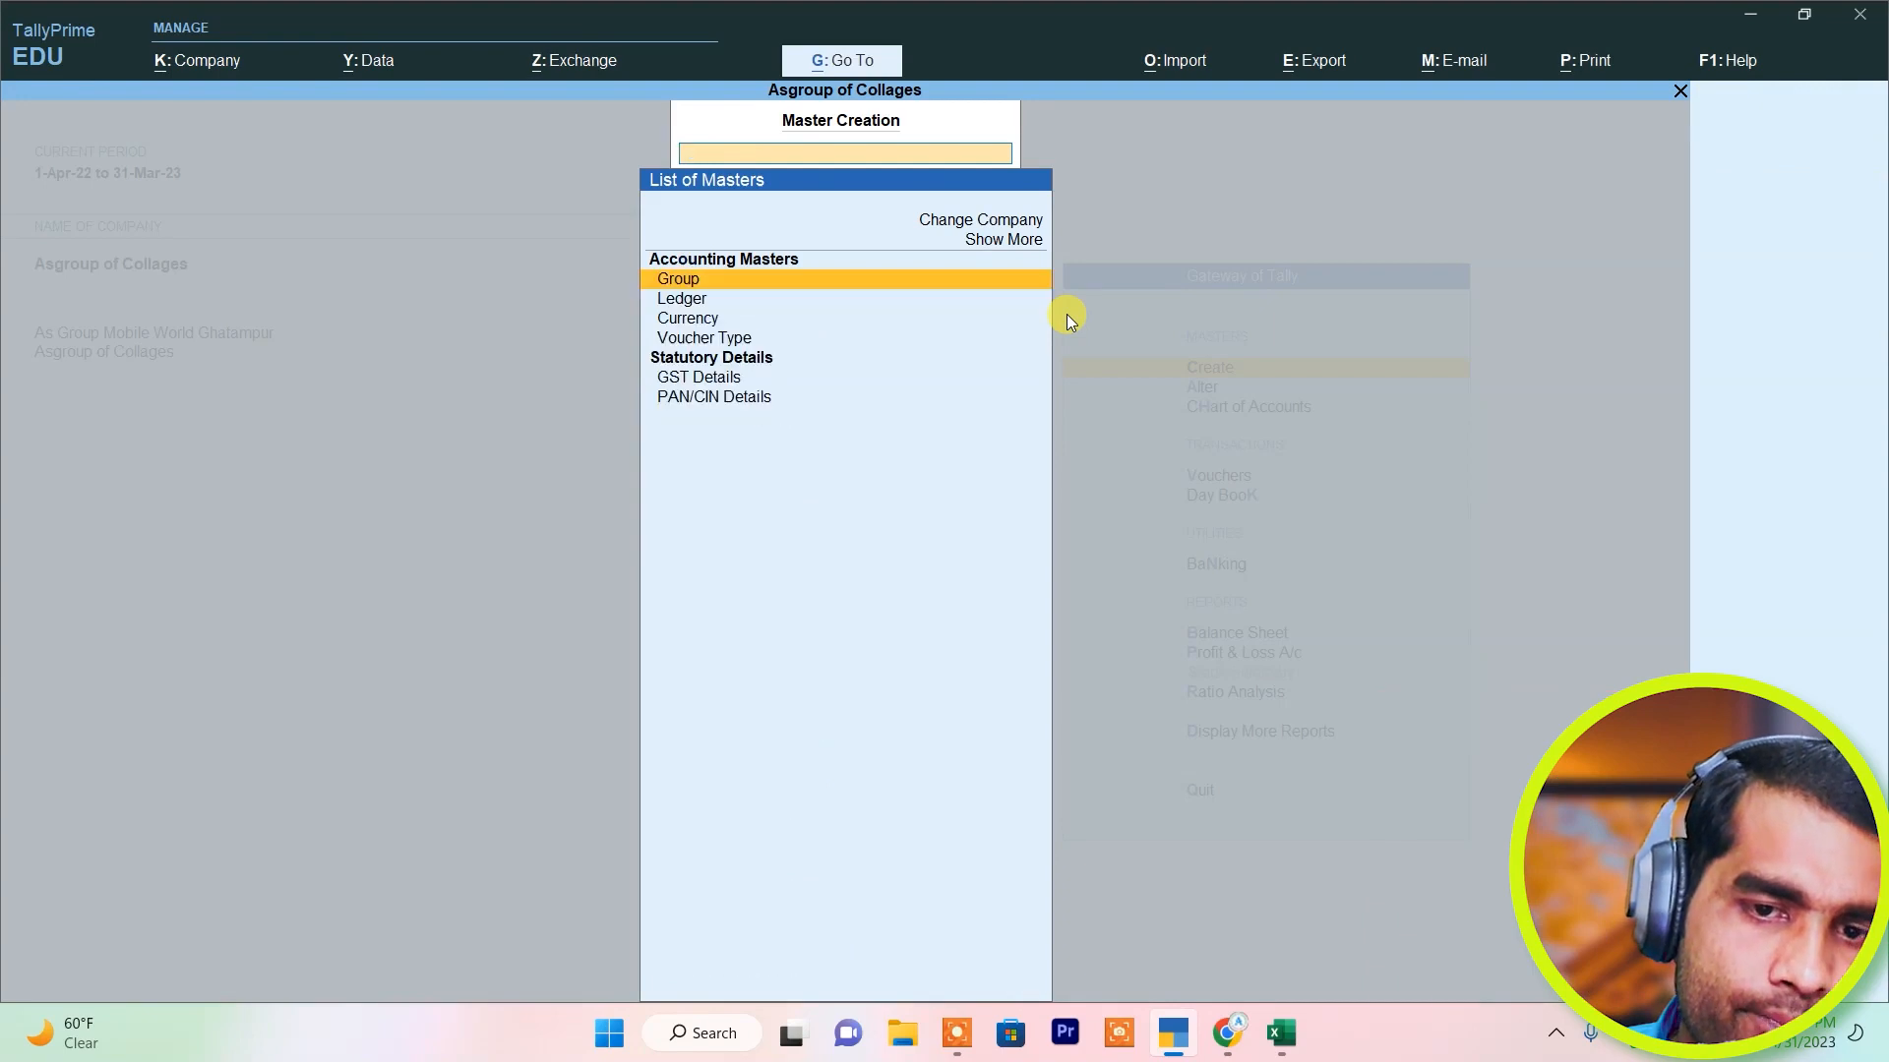
key(Escape)
key(Down)
key(Up)
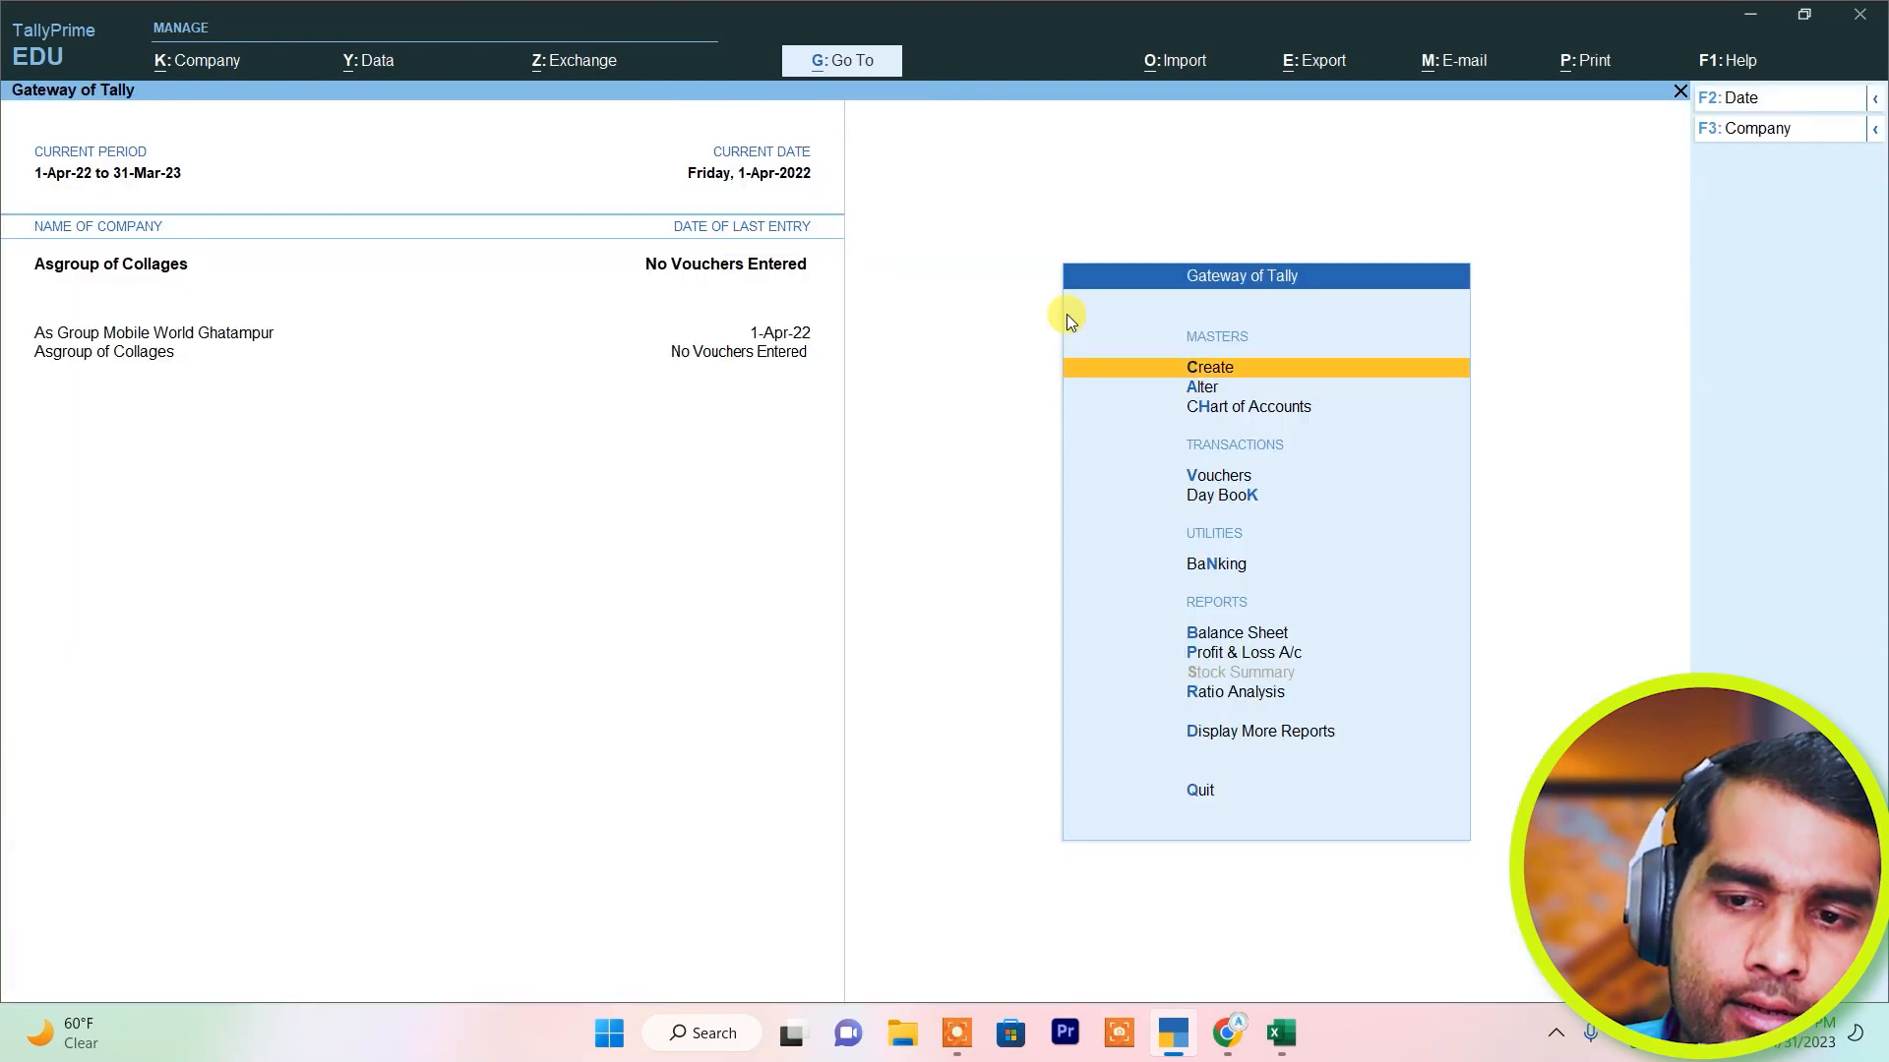
Start creating a new ledger and name it Ouput C Gst @ 9%, leaving the alias blank.
key(Return)
key(Down)
key(Return)
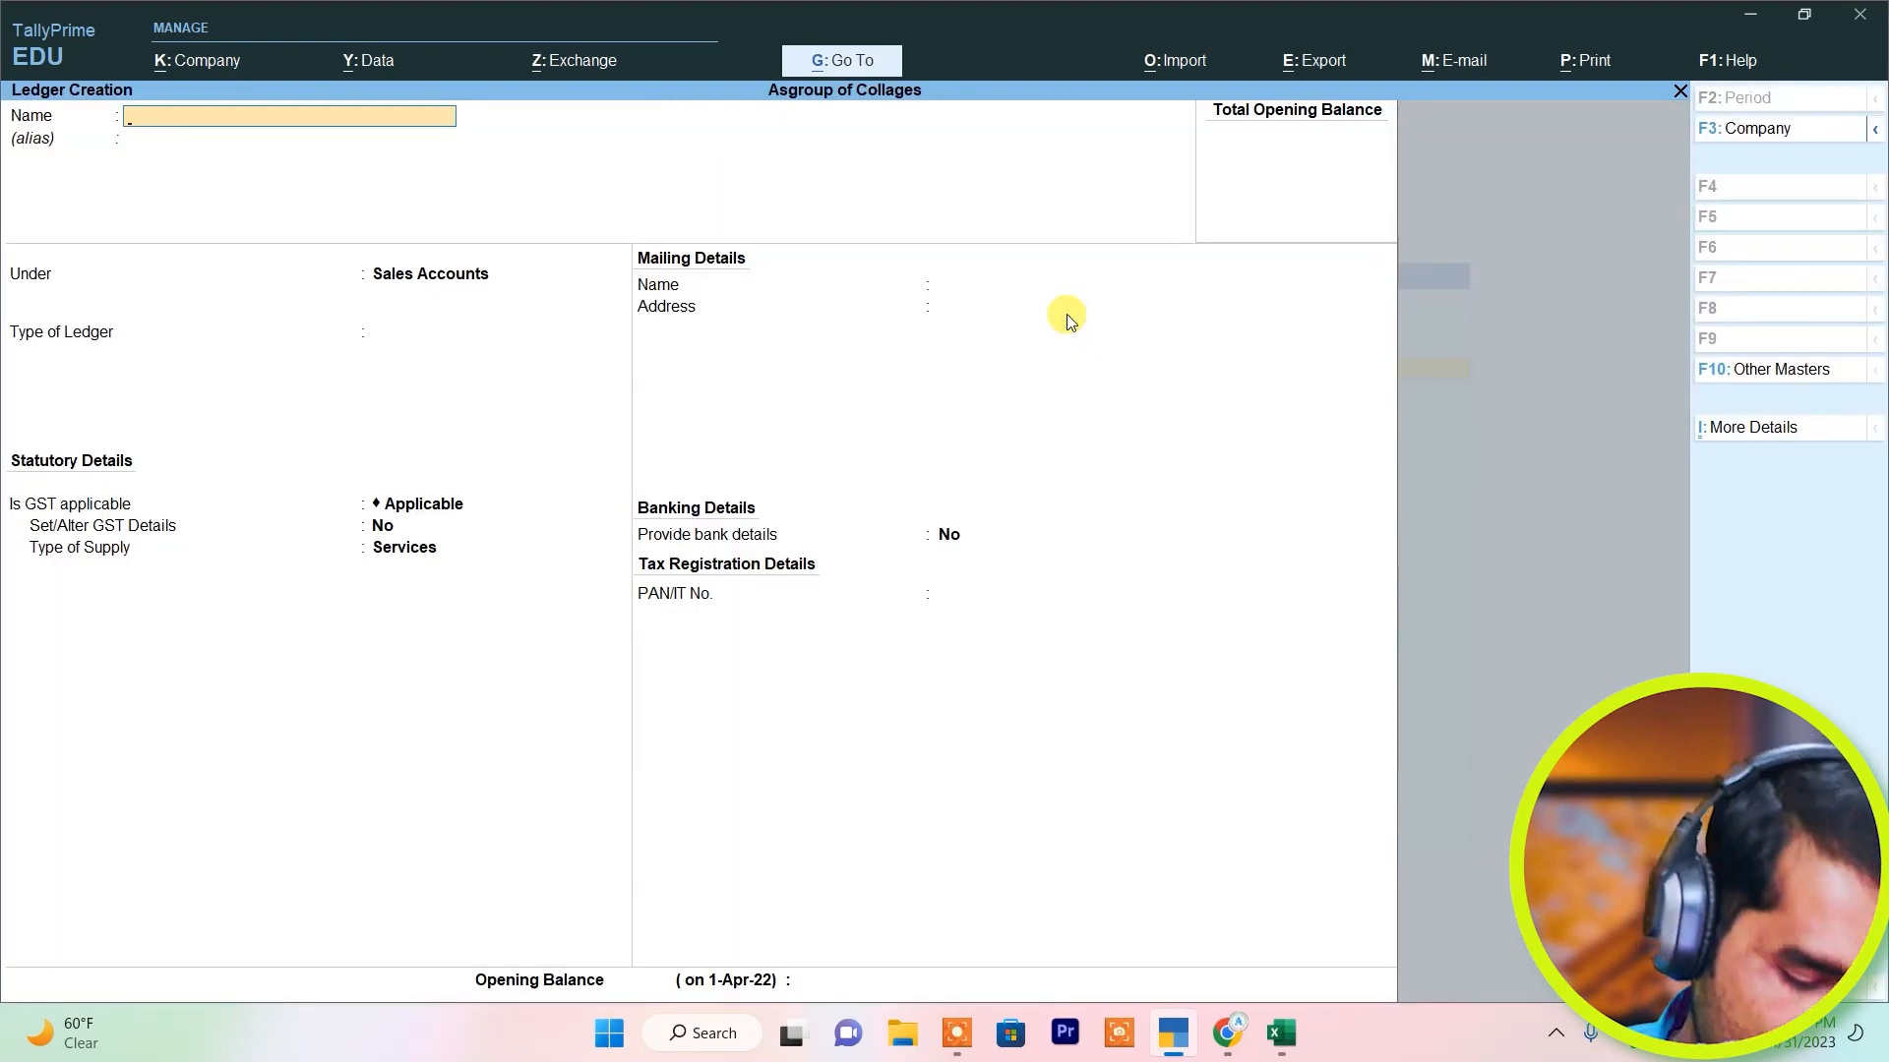
text(Ouput c Gst @ b)
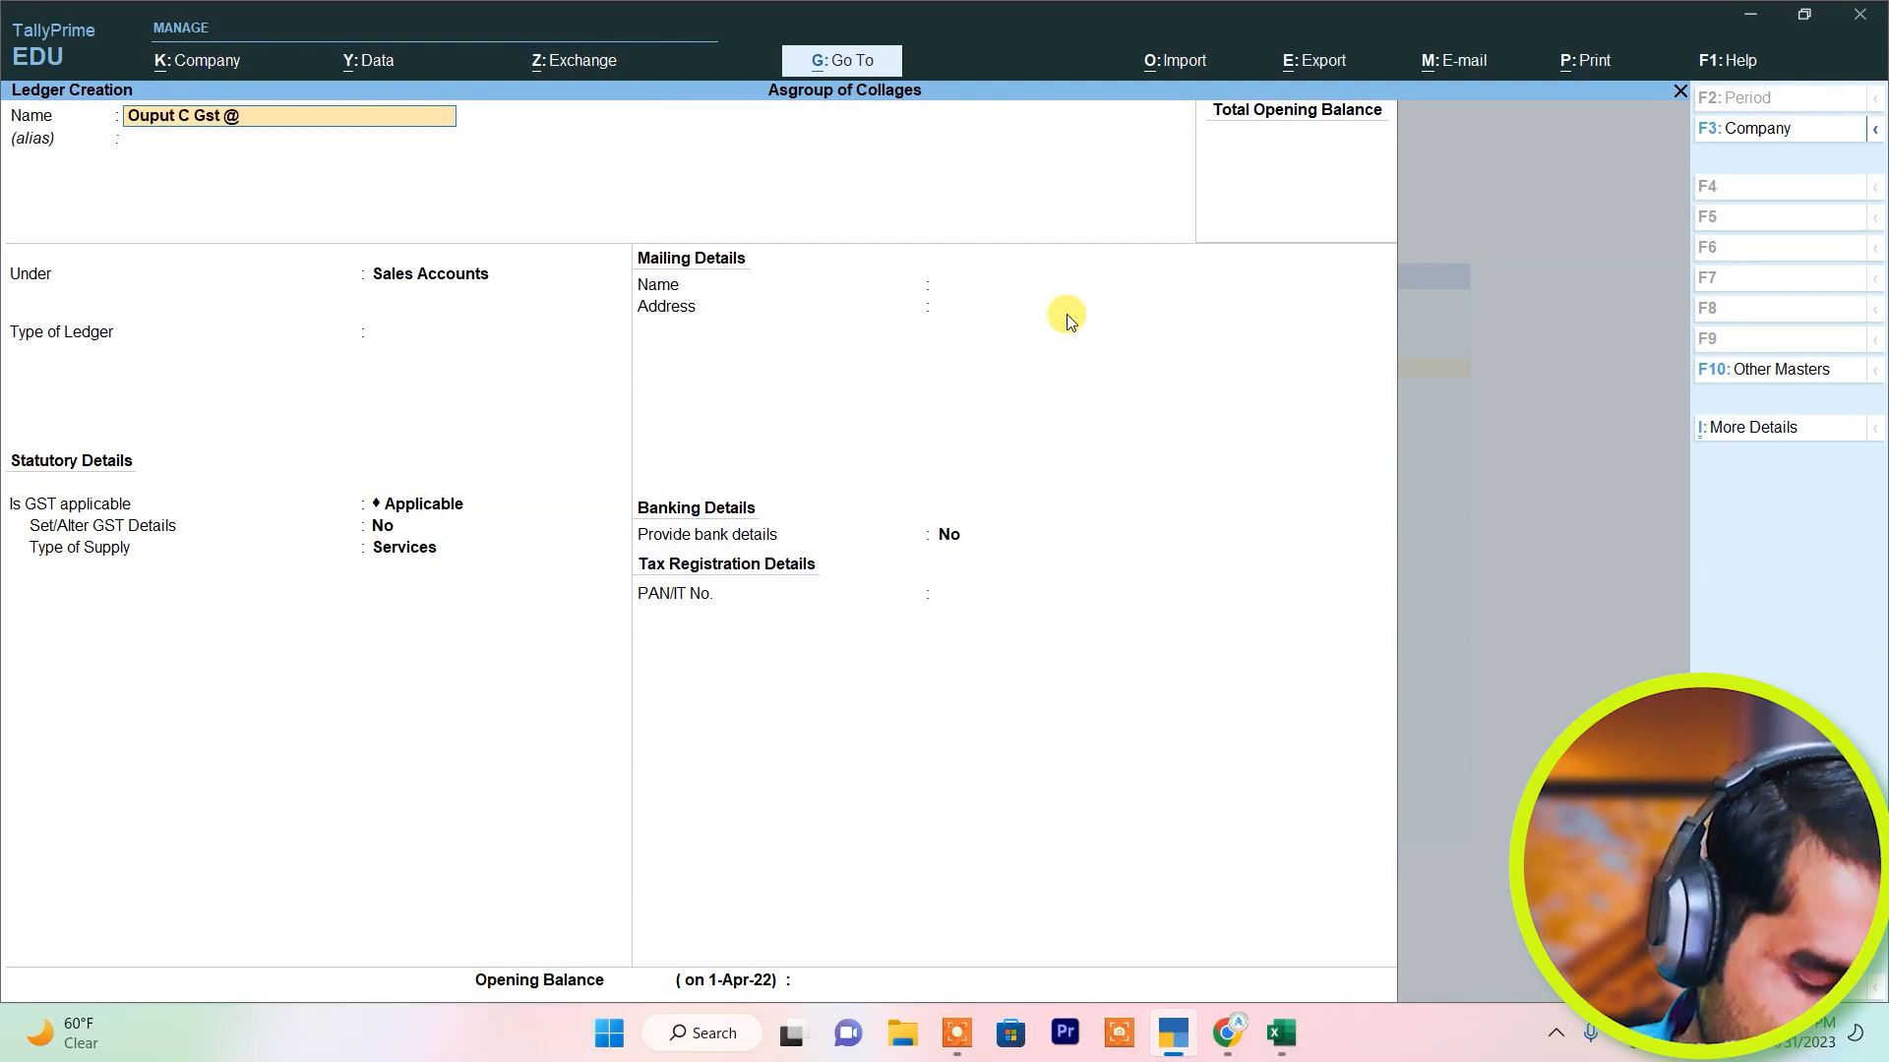
key(BackSpace)
text(9%)
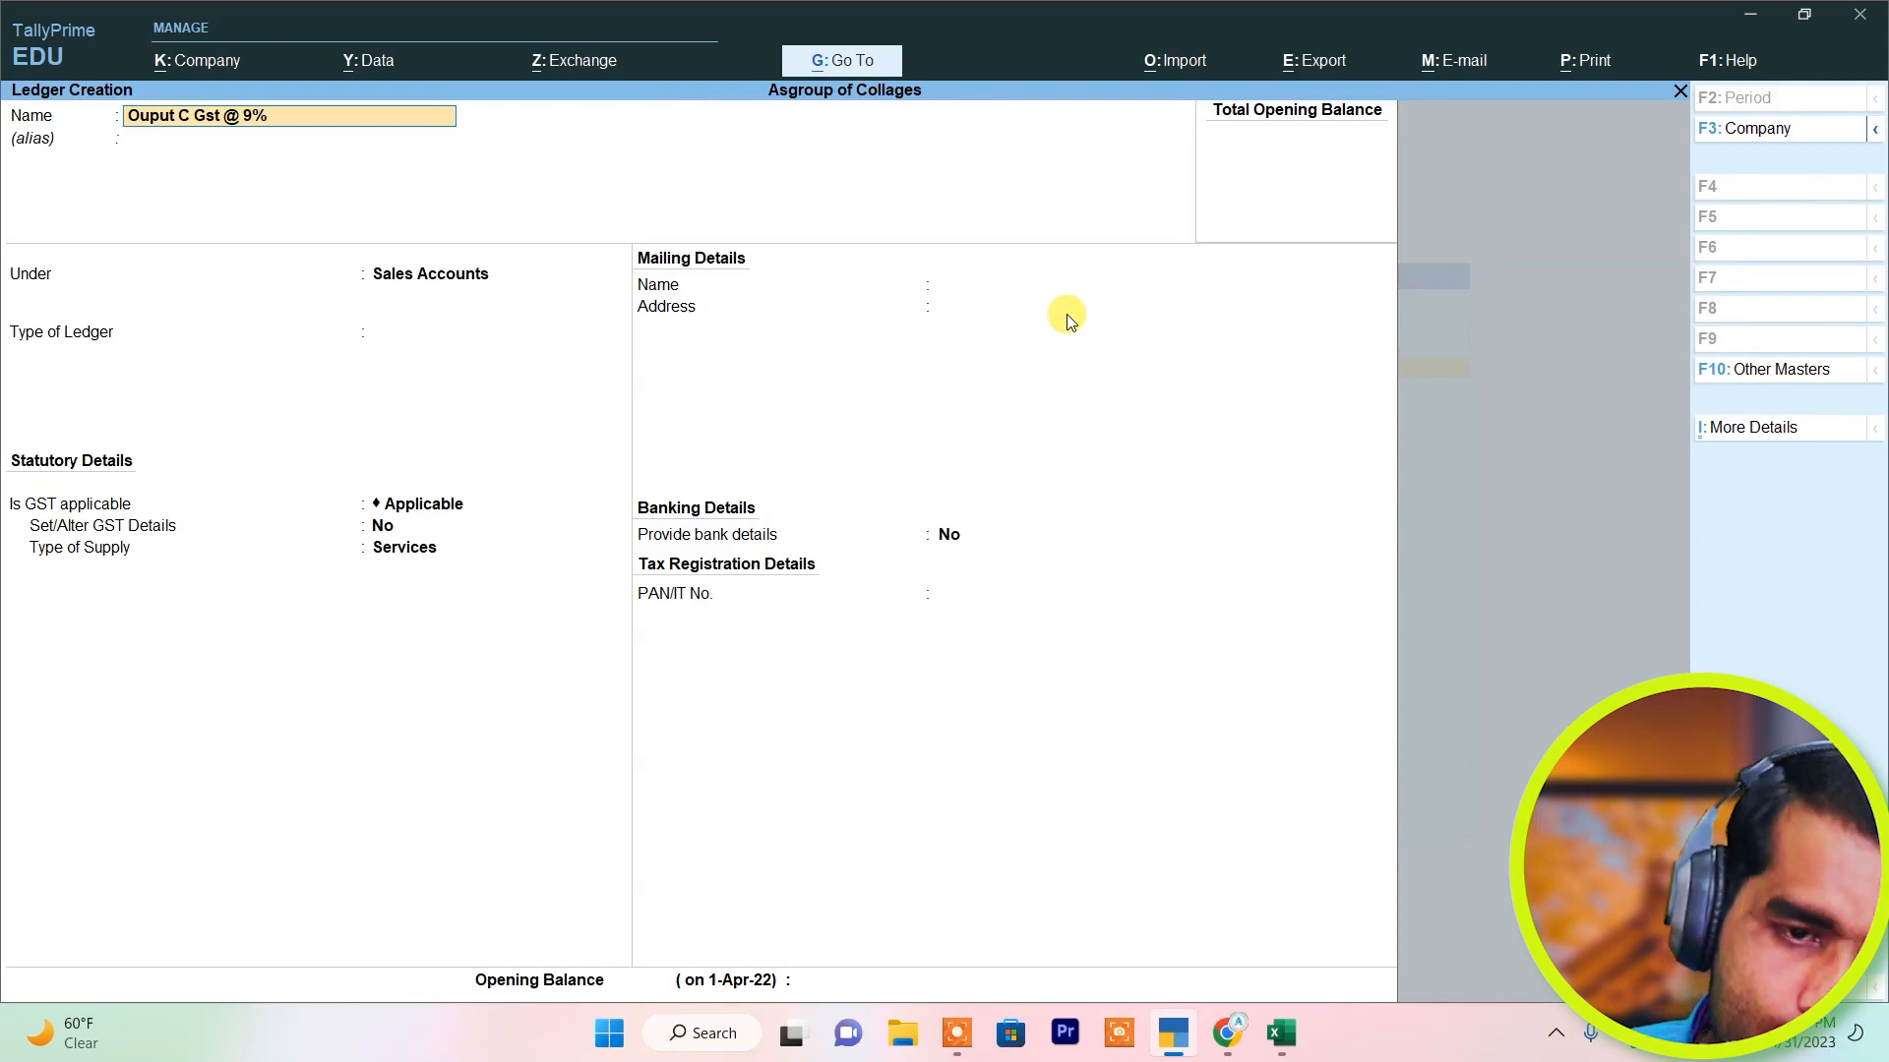
key(Return)
key(Return)
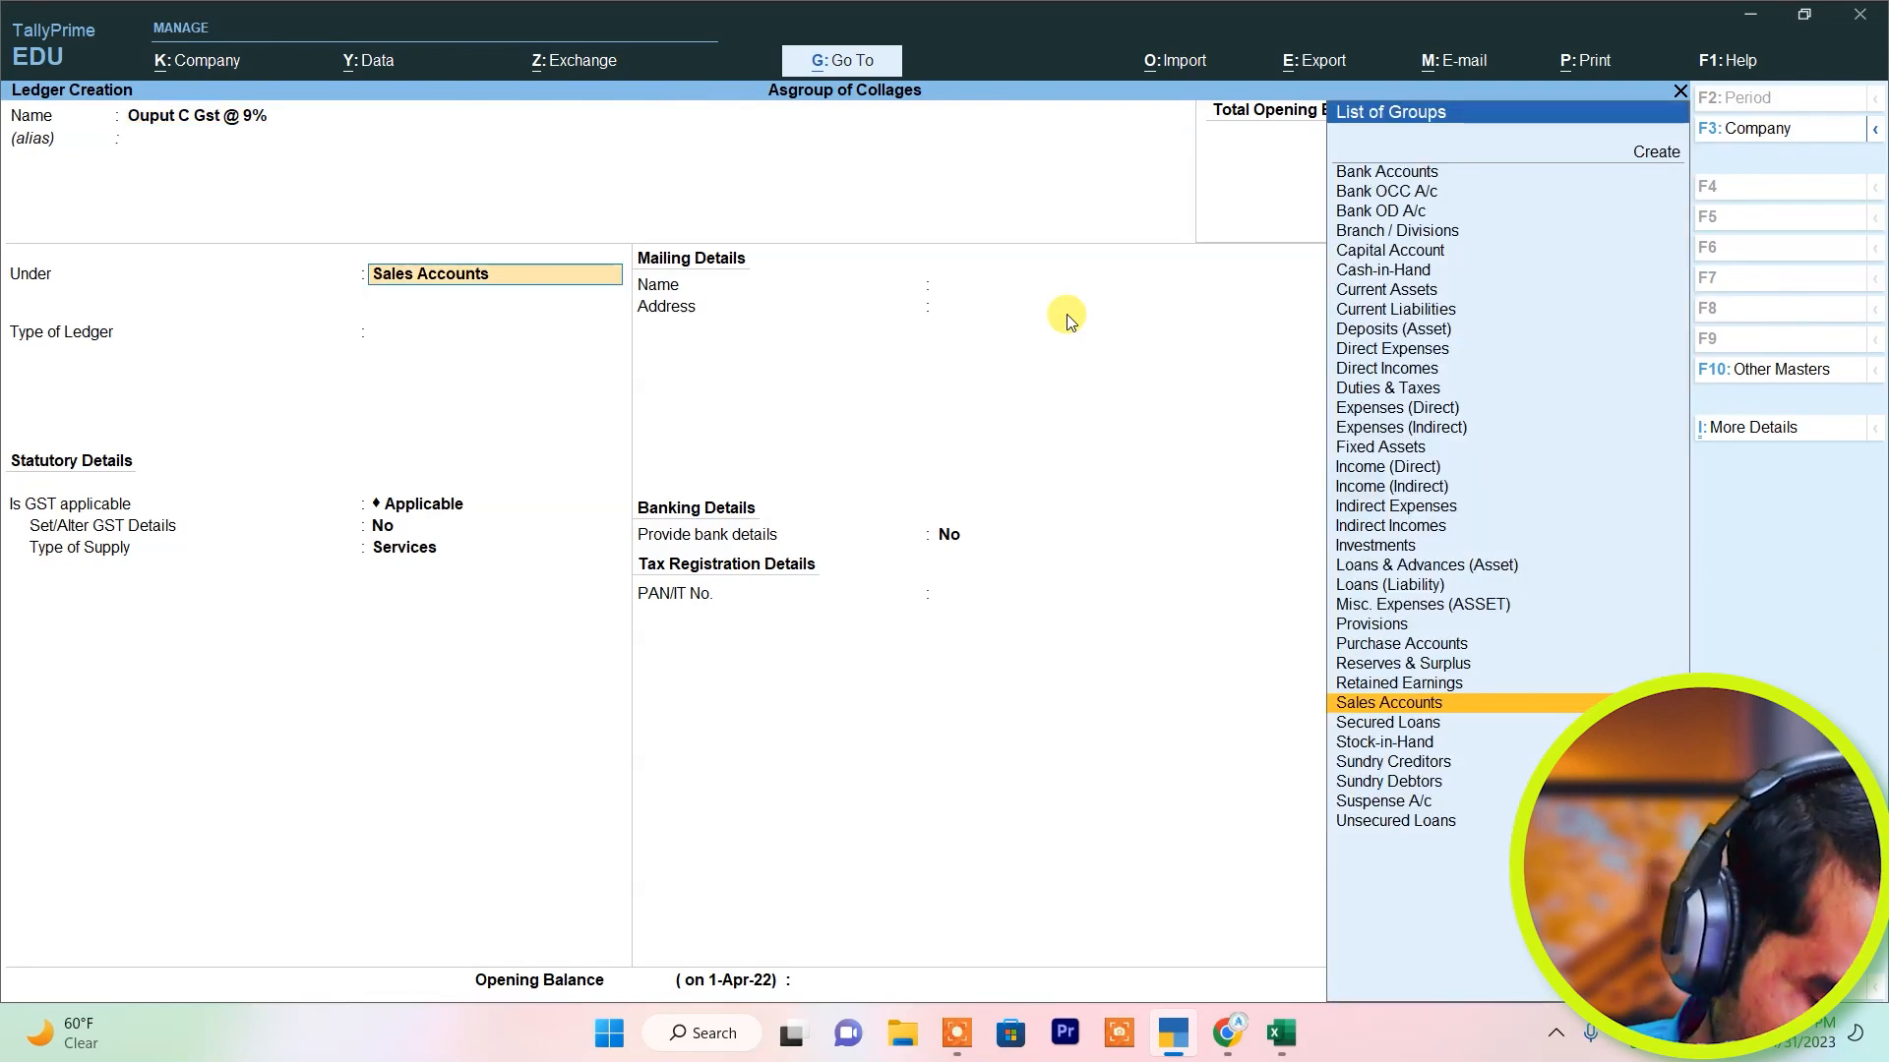
Place the Ouput C Gst @ 9% ledger under the Duties & Taxes group.
text(D)
key(Down)
key(Down)
key(Down)
key(Down)
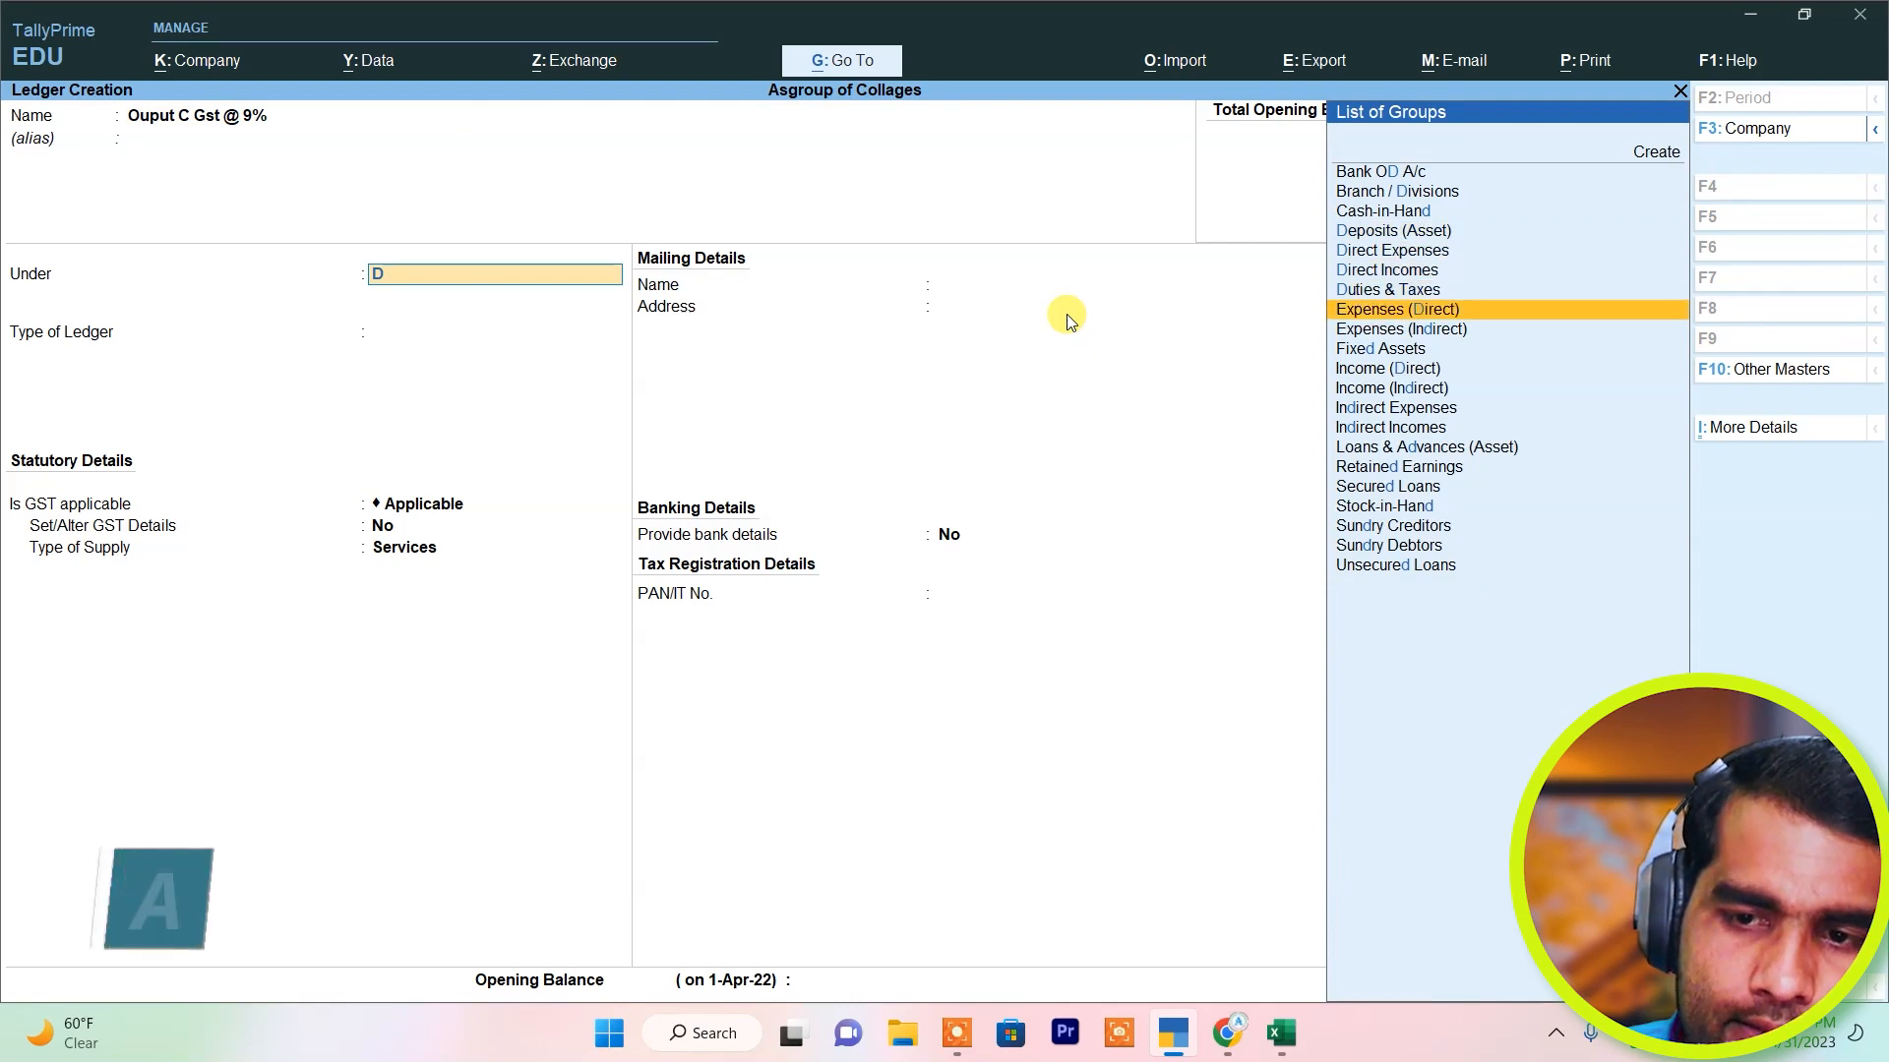
key(Up)
key(Return)
Set the Ouput C Gst @ 9% ledger's type of duty to GST and its tax type to Central Tax.
key(Up)
key(Return)
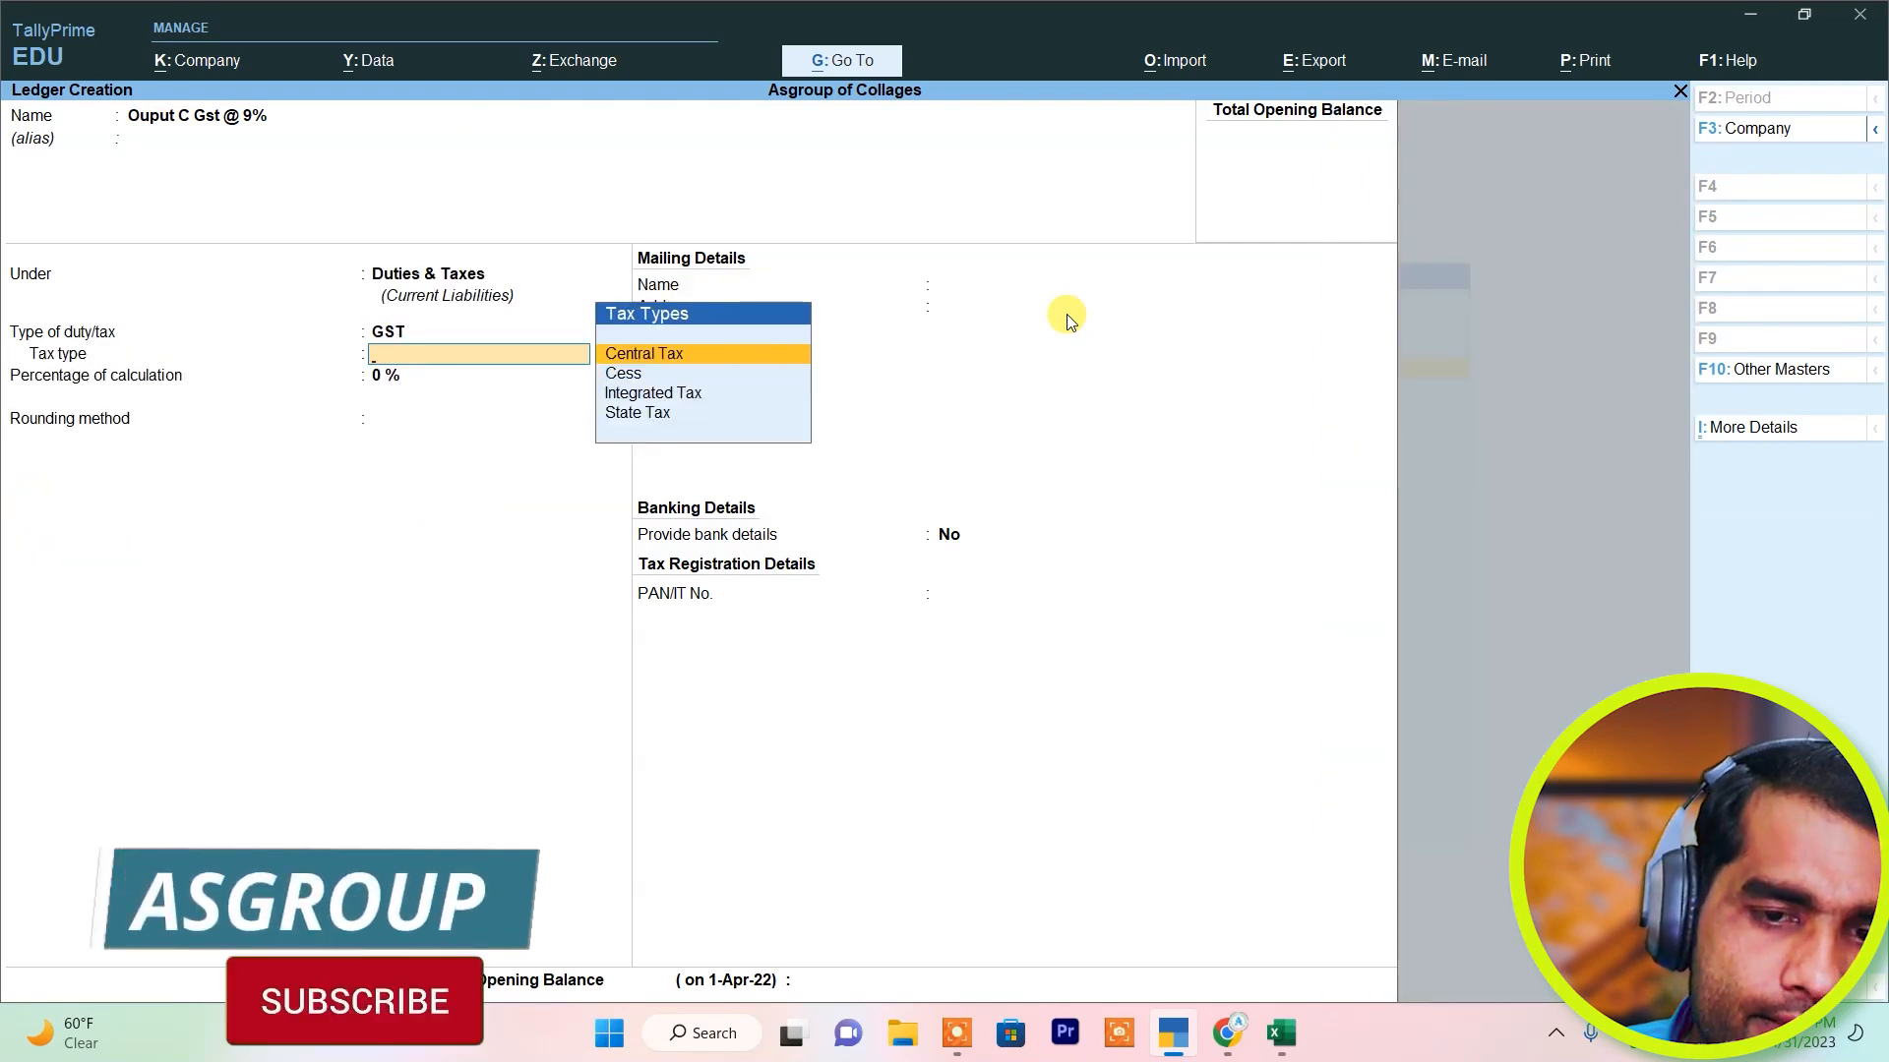
key(Down)
key(Up)
key(Return)
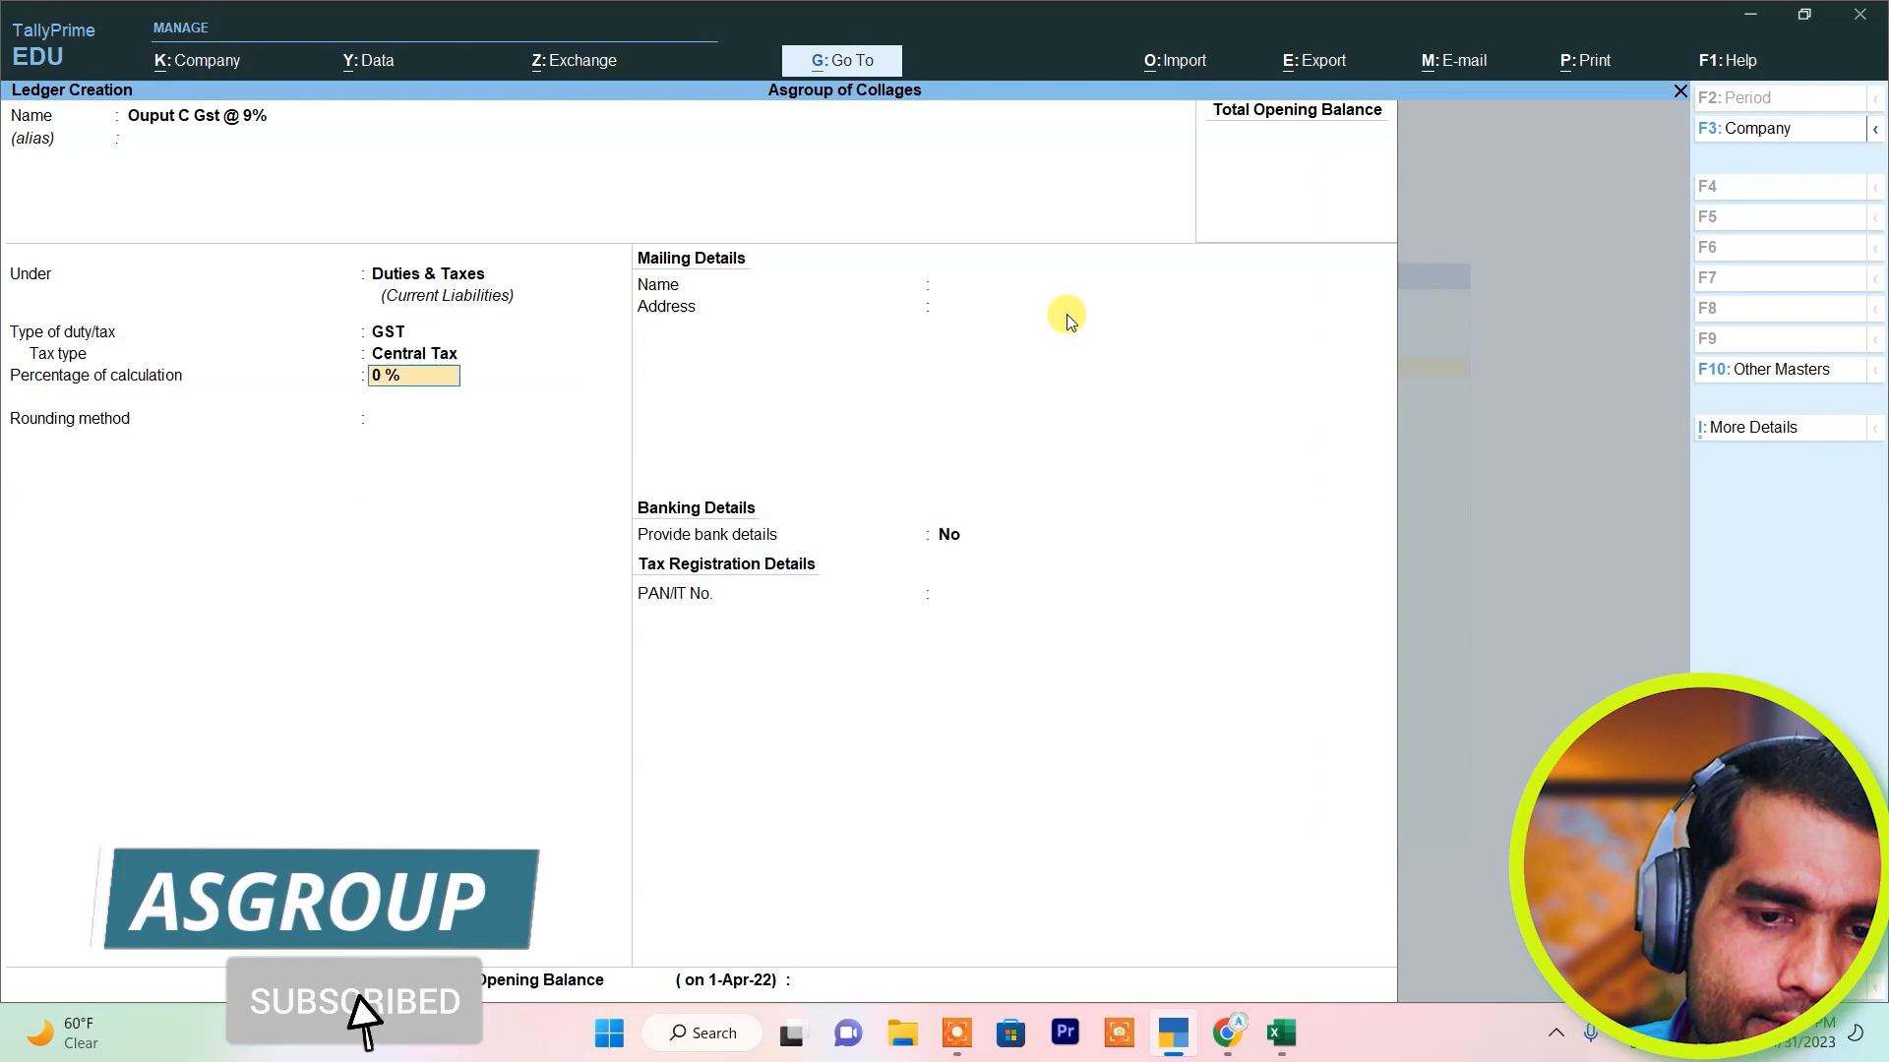
Set the central tax ledger's percentage of calculation to 9% with Normal Rounding, and save the ledger.
text(9)
key(Return)
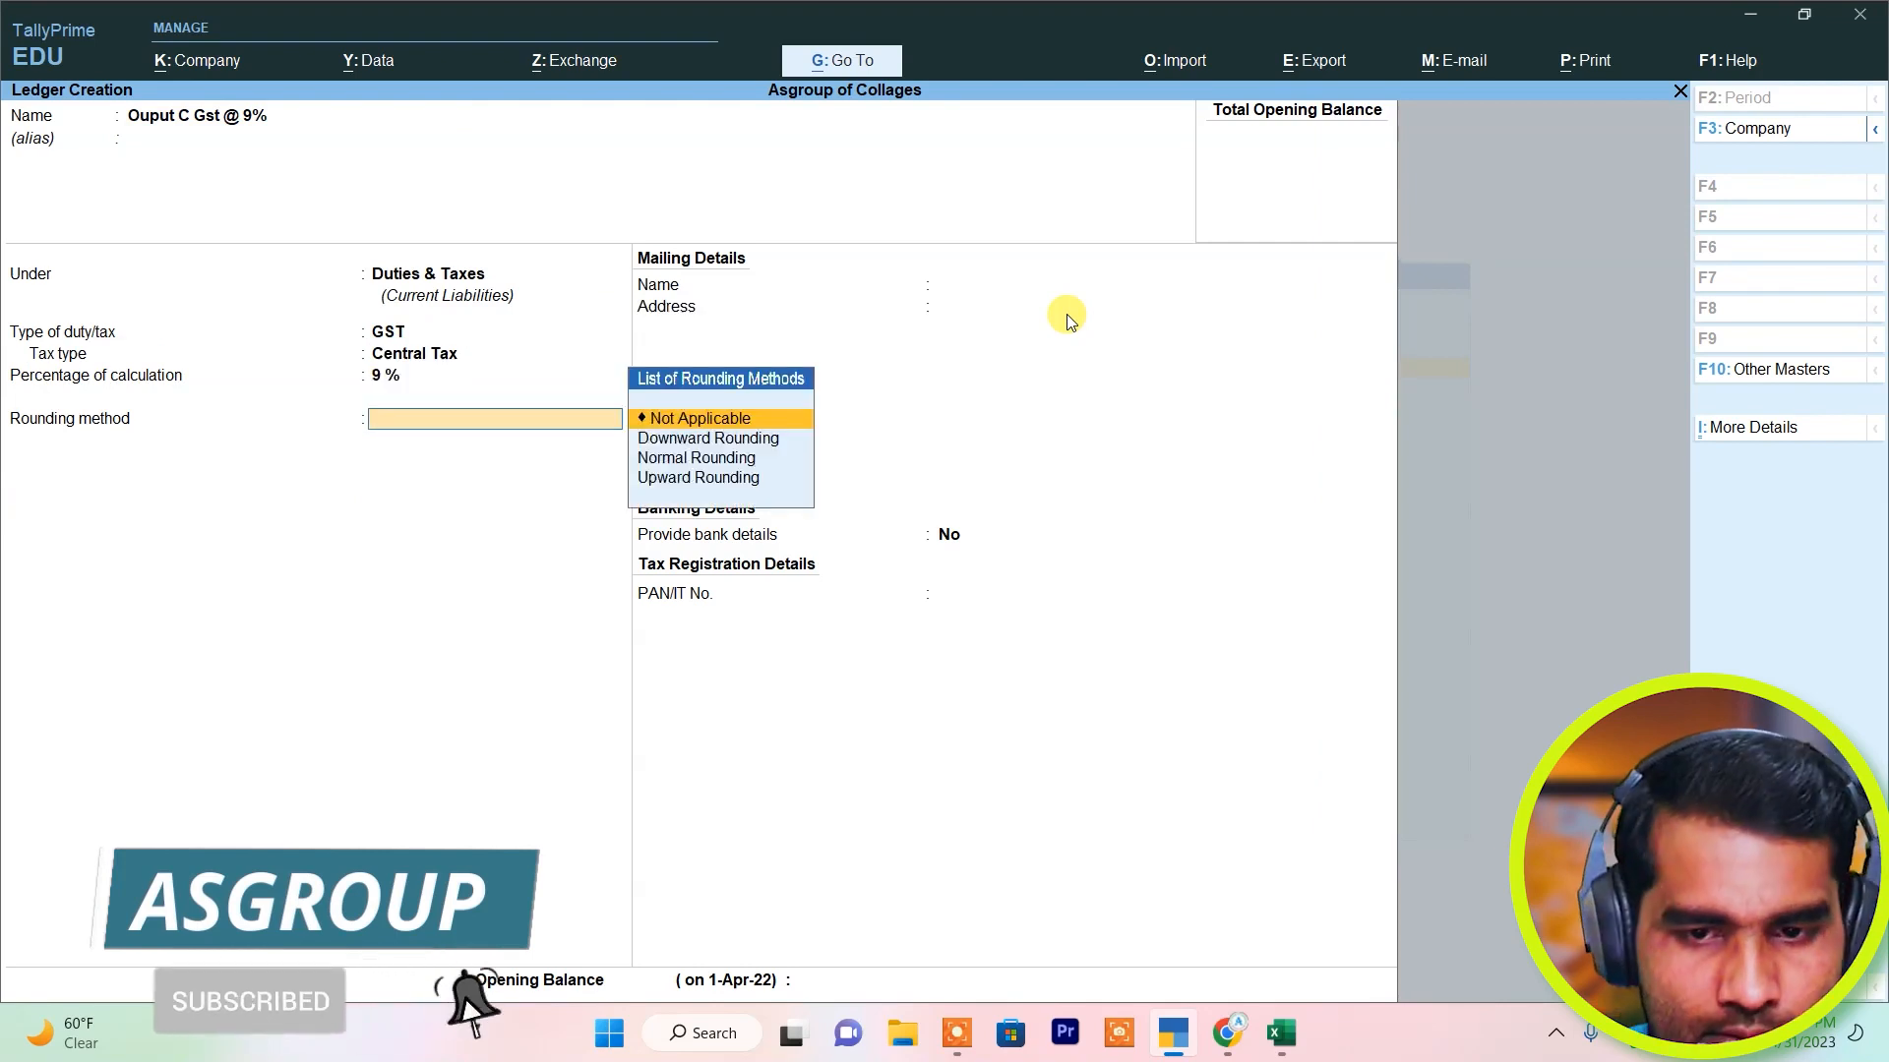
key(Down)
key(Down)
key(Return)
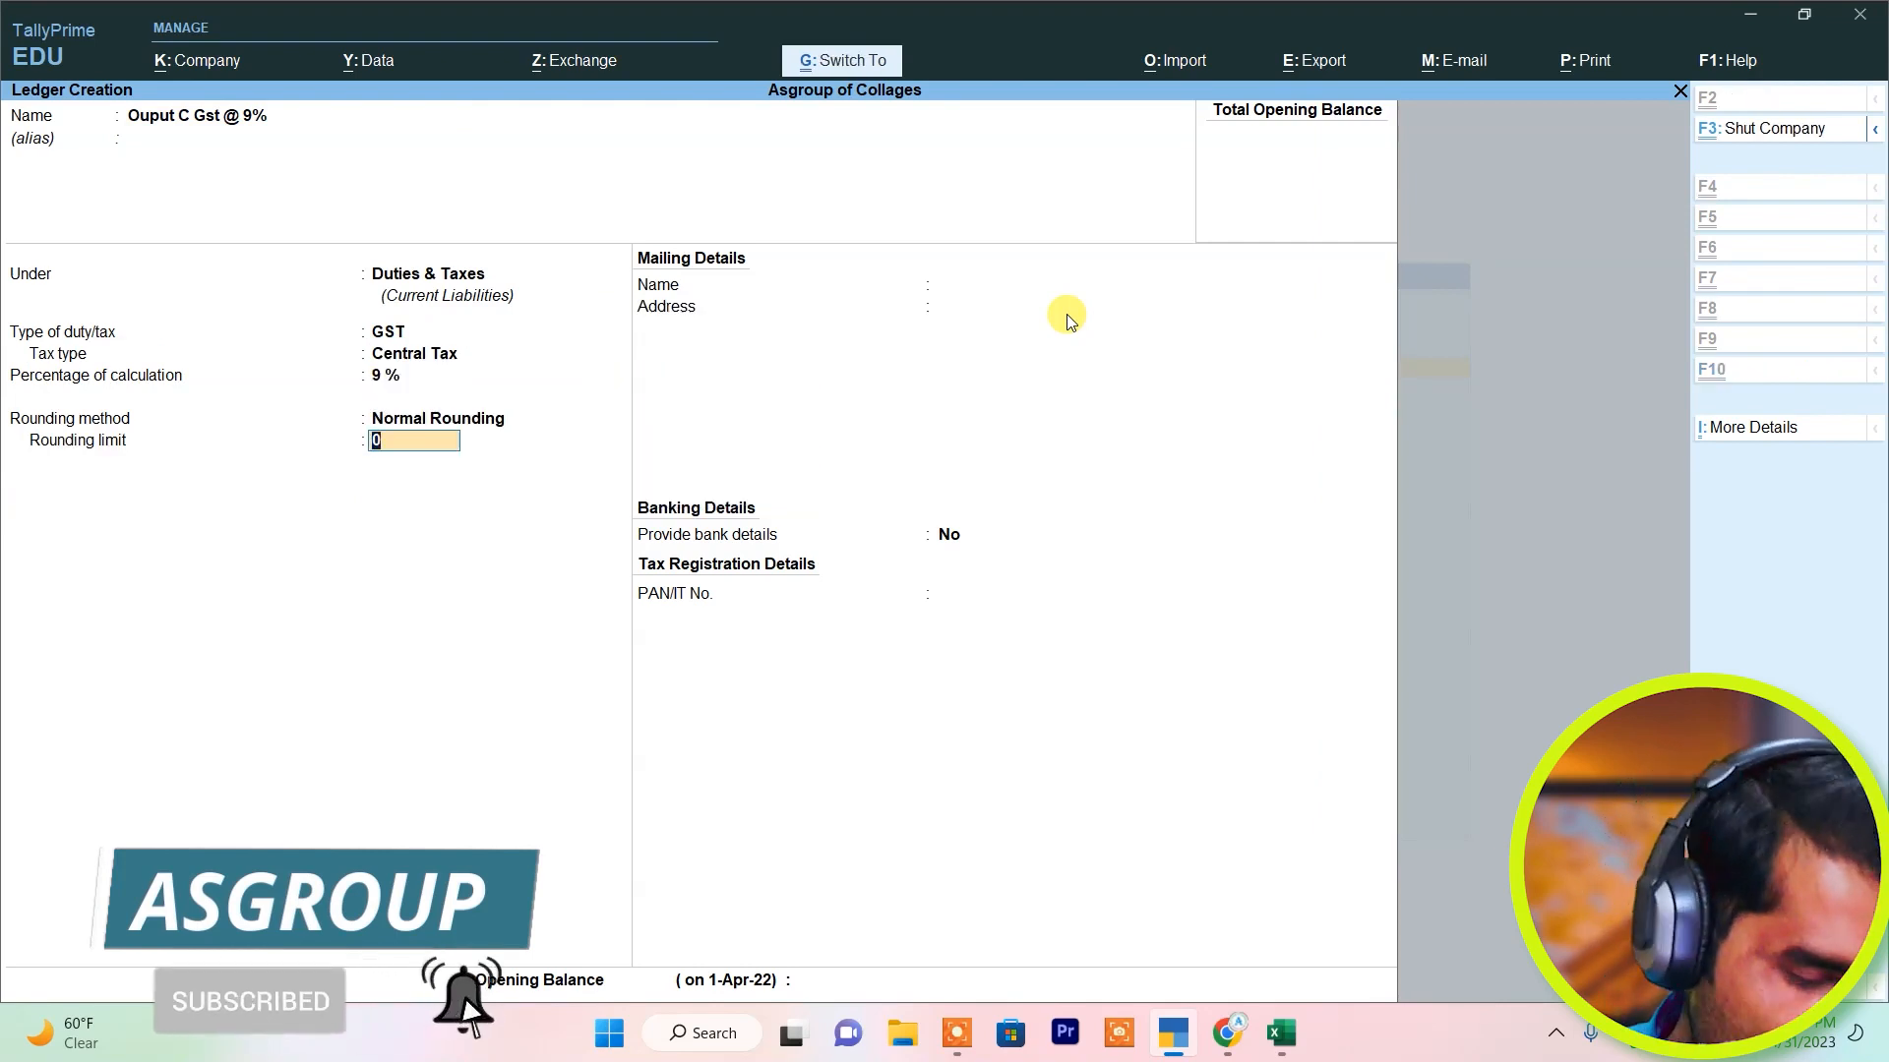
key(ctrl+a)
Name another new ledger Ouput S Gst @ 9% and keep it under Duties & Taxes.
text(Oup)
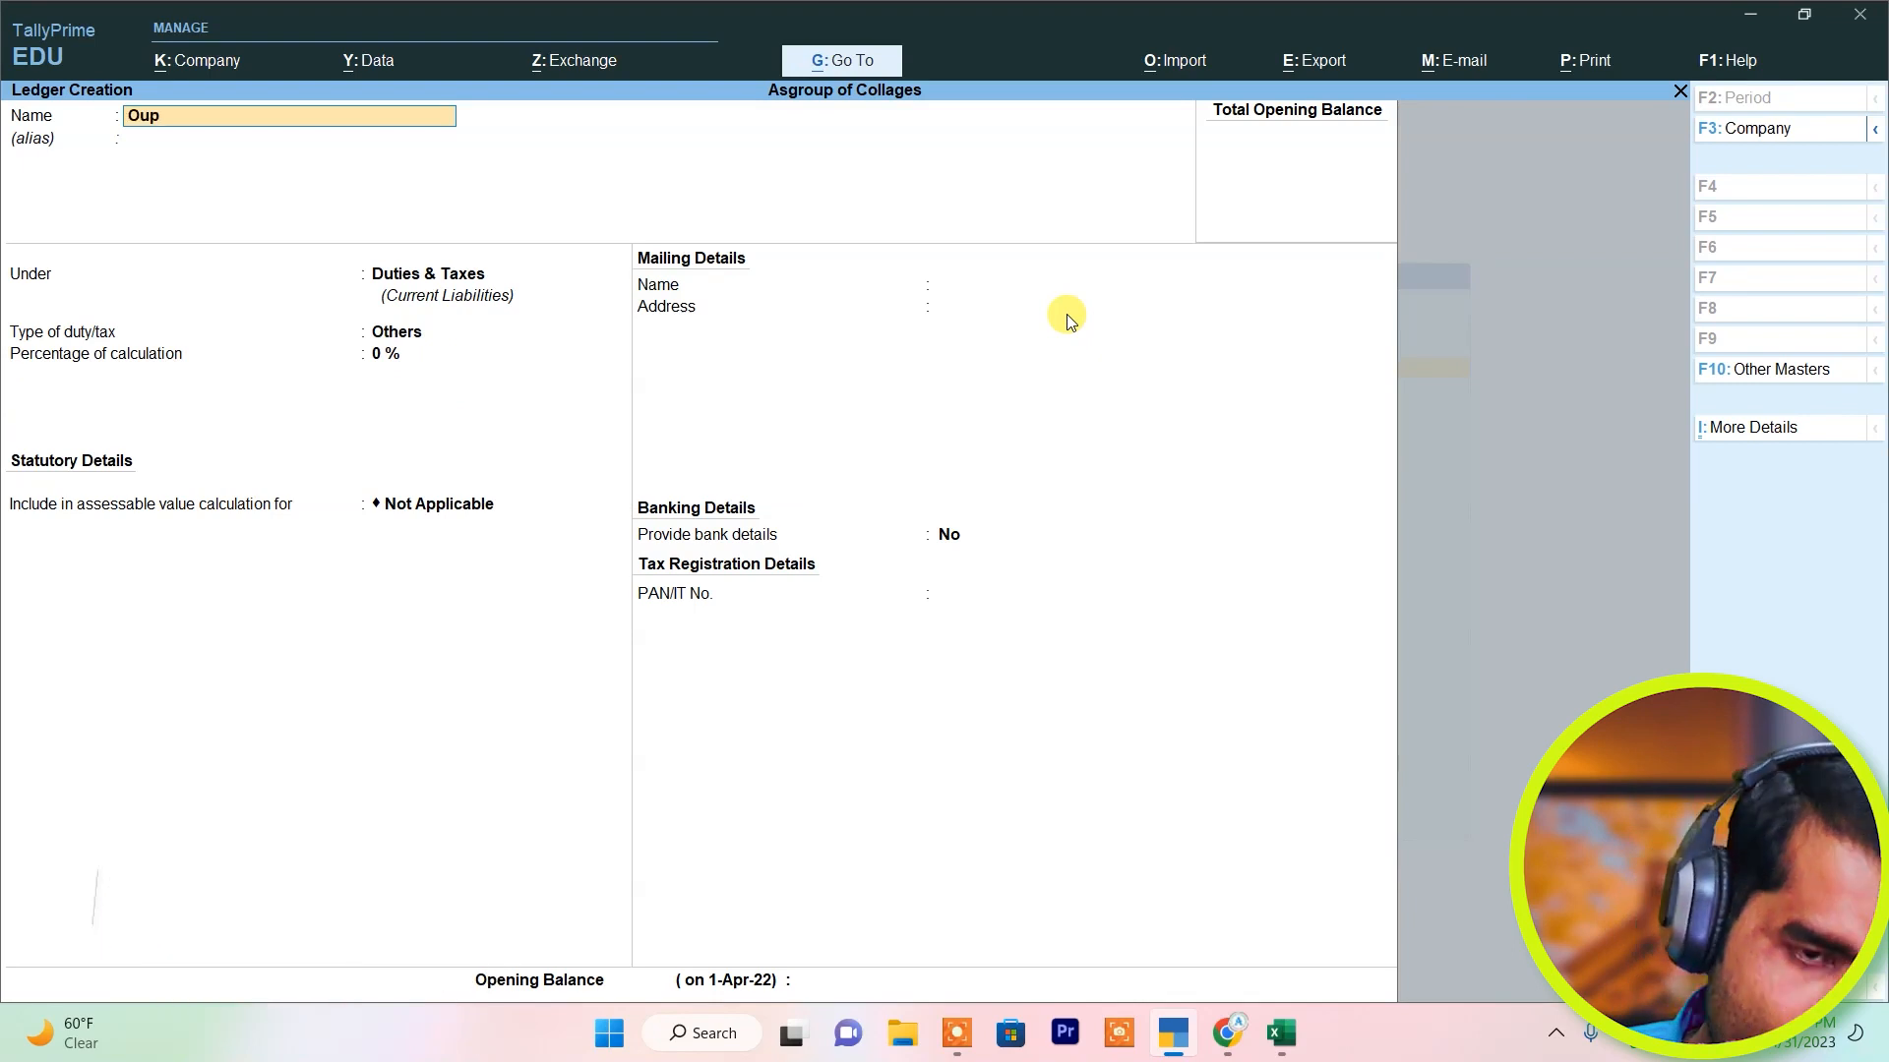
text(ut S Gst)
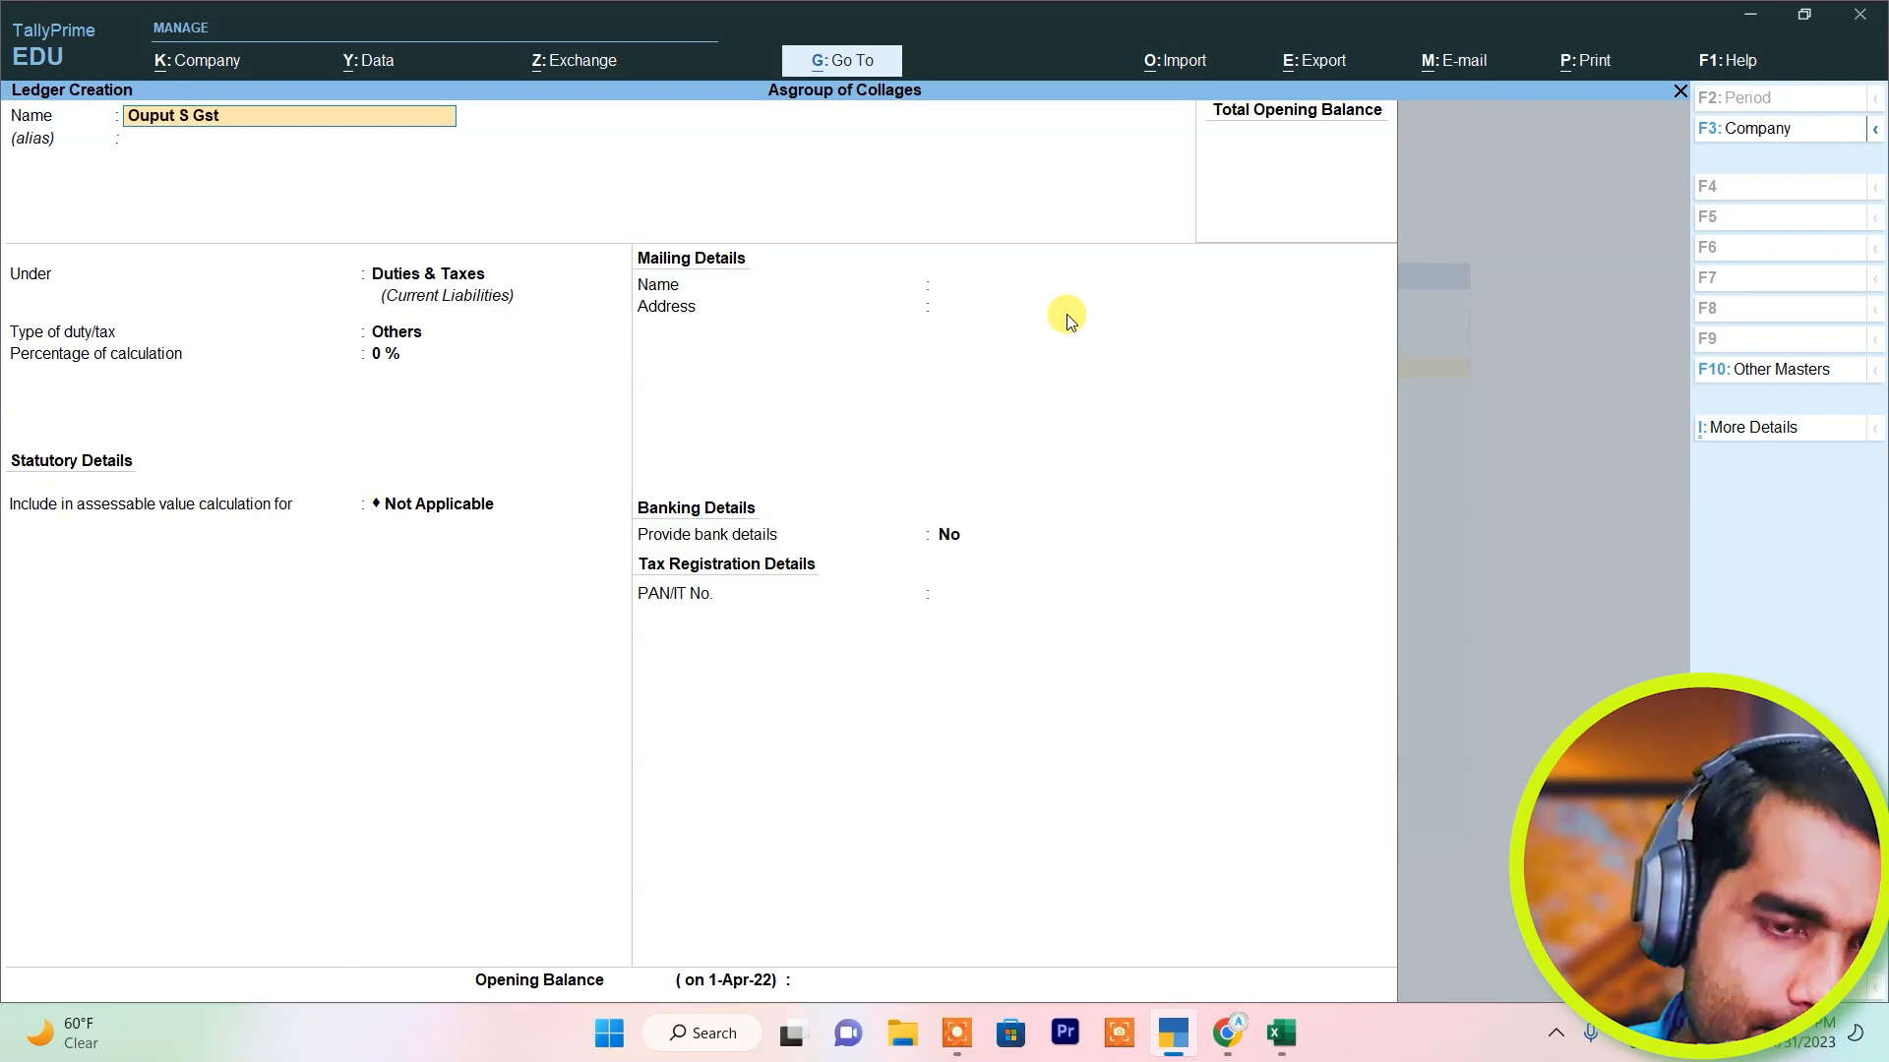
text( @ 9%)
key(Return)
key(Return)
key(Return)
Set the Ouput S Gst @ 9% ledger's type of duty to GST and its tax type to State Tax.
key(Up)
key(Return)
key(Down)
key(Down)
key(Down)
key(Return)
Set the state tax ledger's percentage to 9%, with Normal Rounding and a rounding limit of 1, and save the ledger.
text(9)
key(Return)
key(Down)
key(Down)
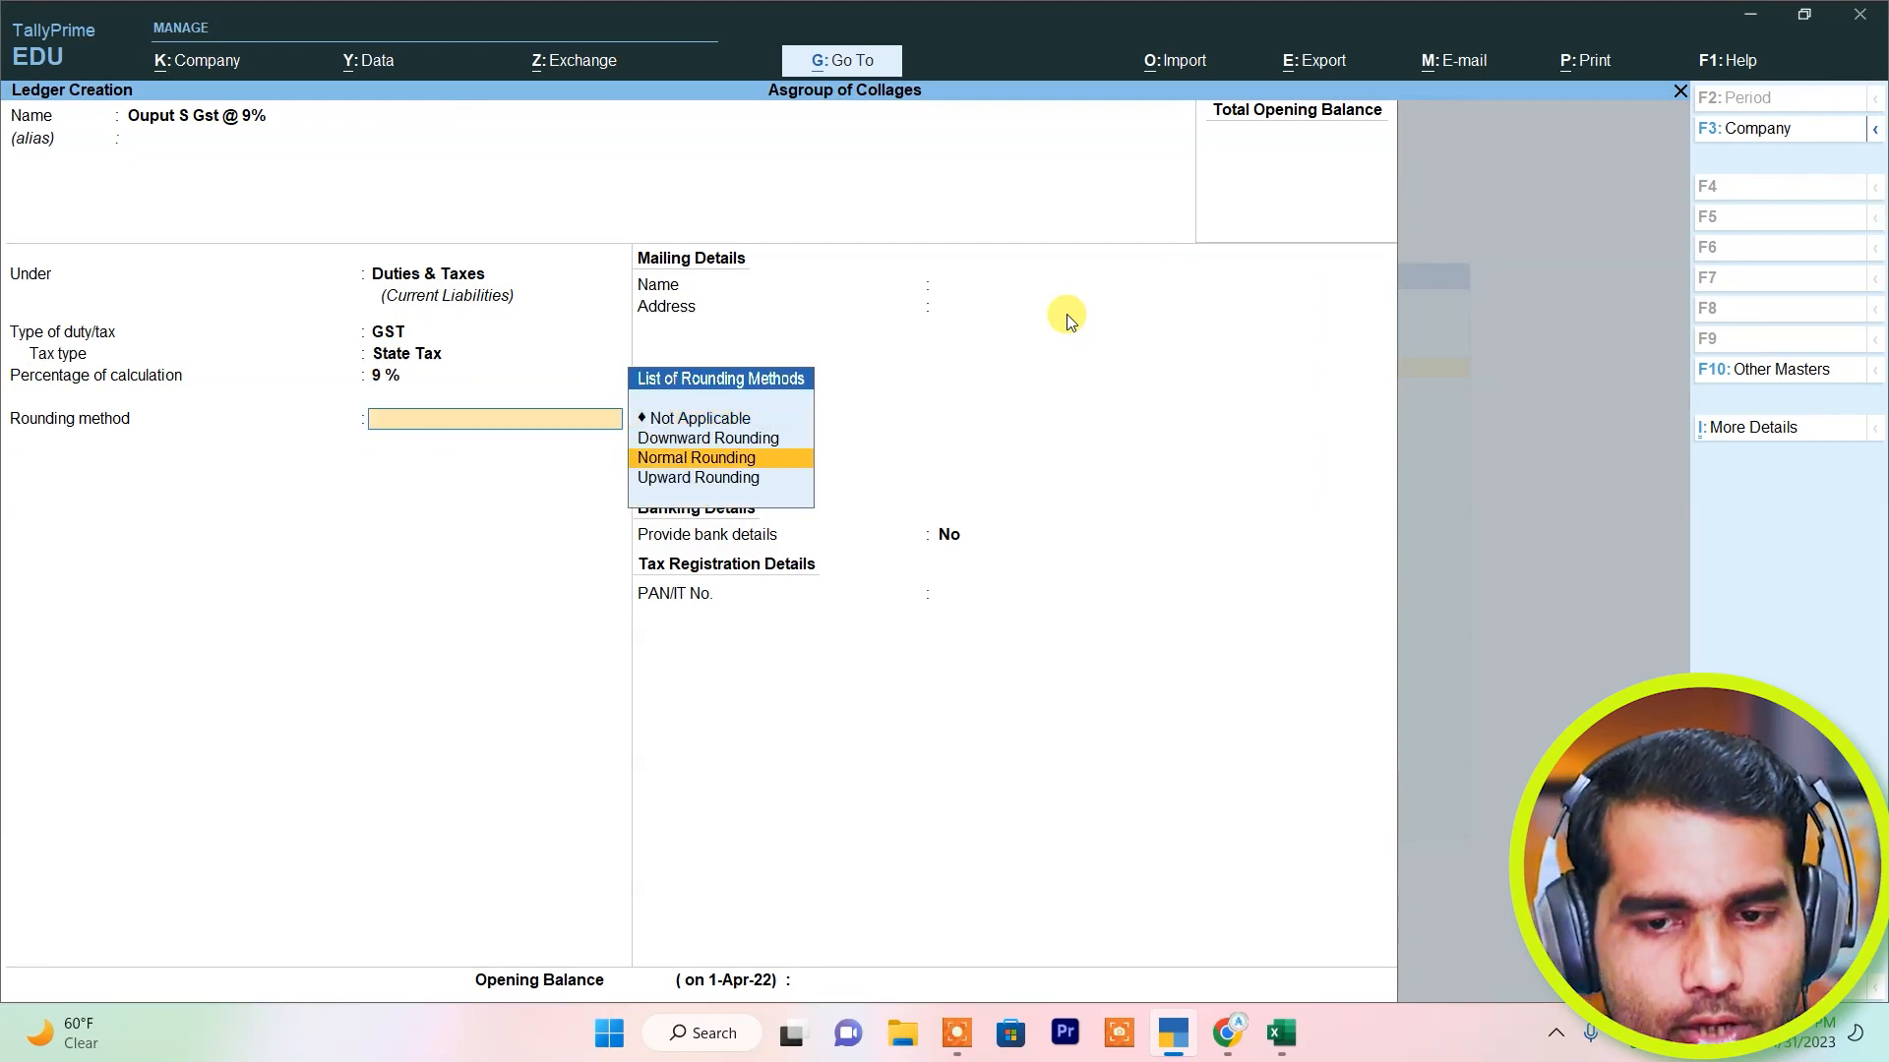
key(Return)
text(1)
key(ctrl+a)
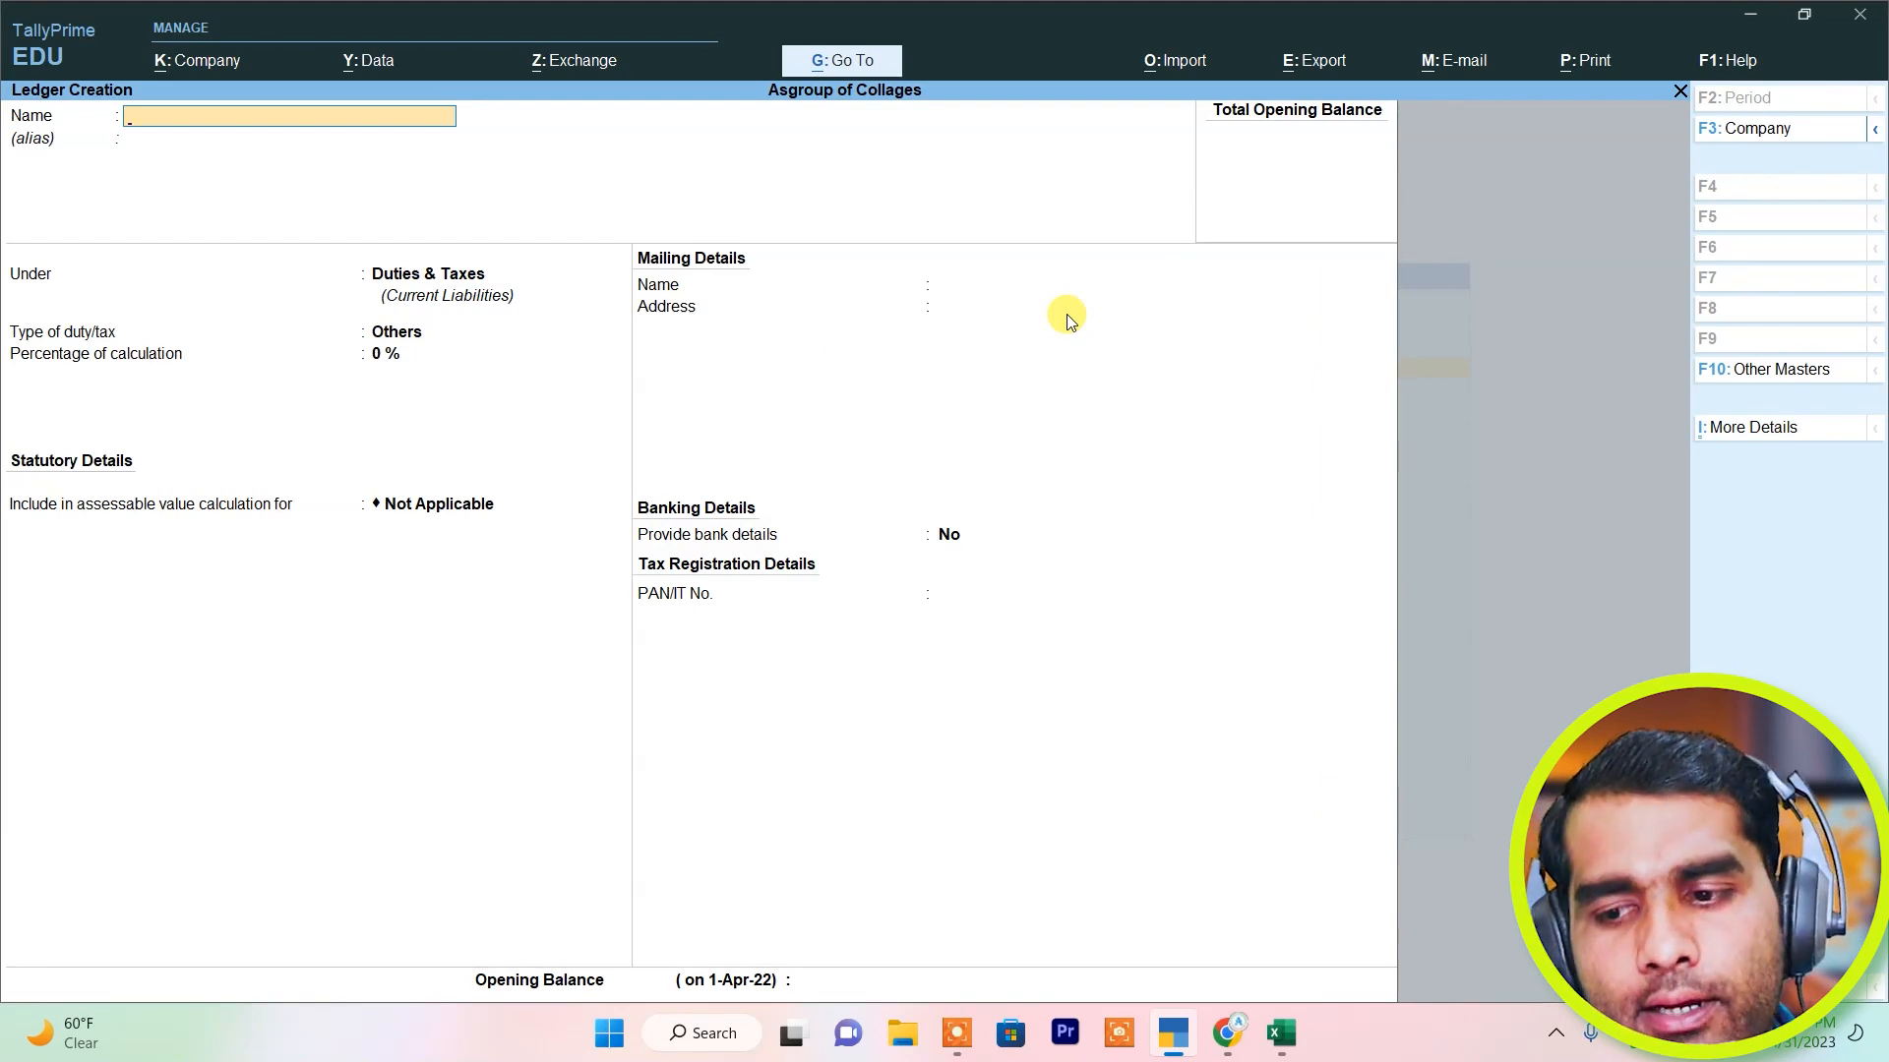
Leave ledger creation and open a new Sales voucher.
key(Escape)
key(y)
key(Escape)
key(Down)
key(Down)
key(Down)
key(Return)
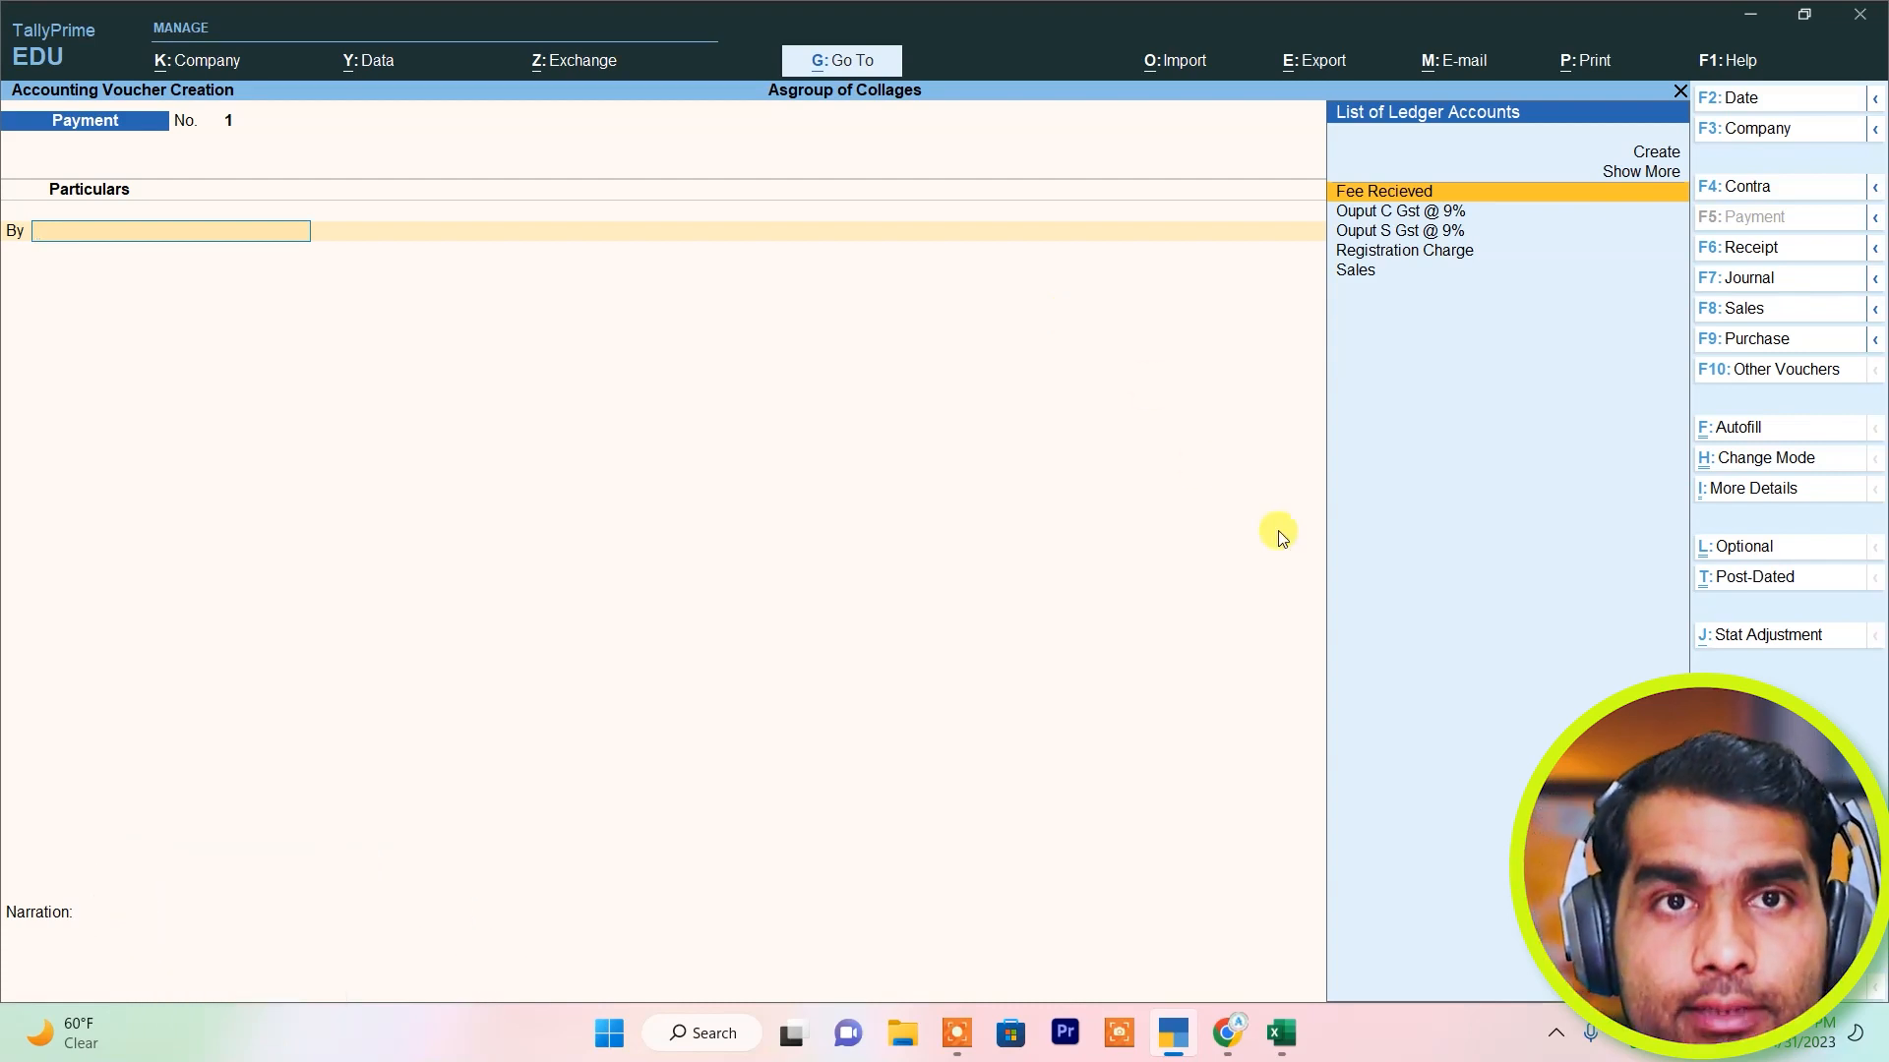
click(1749, 317)
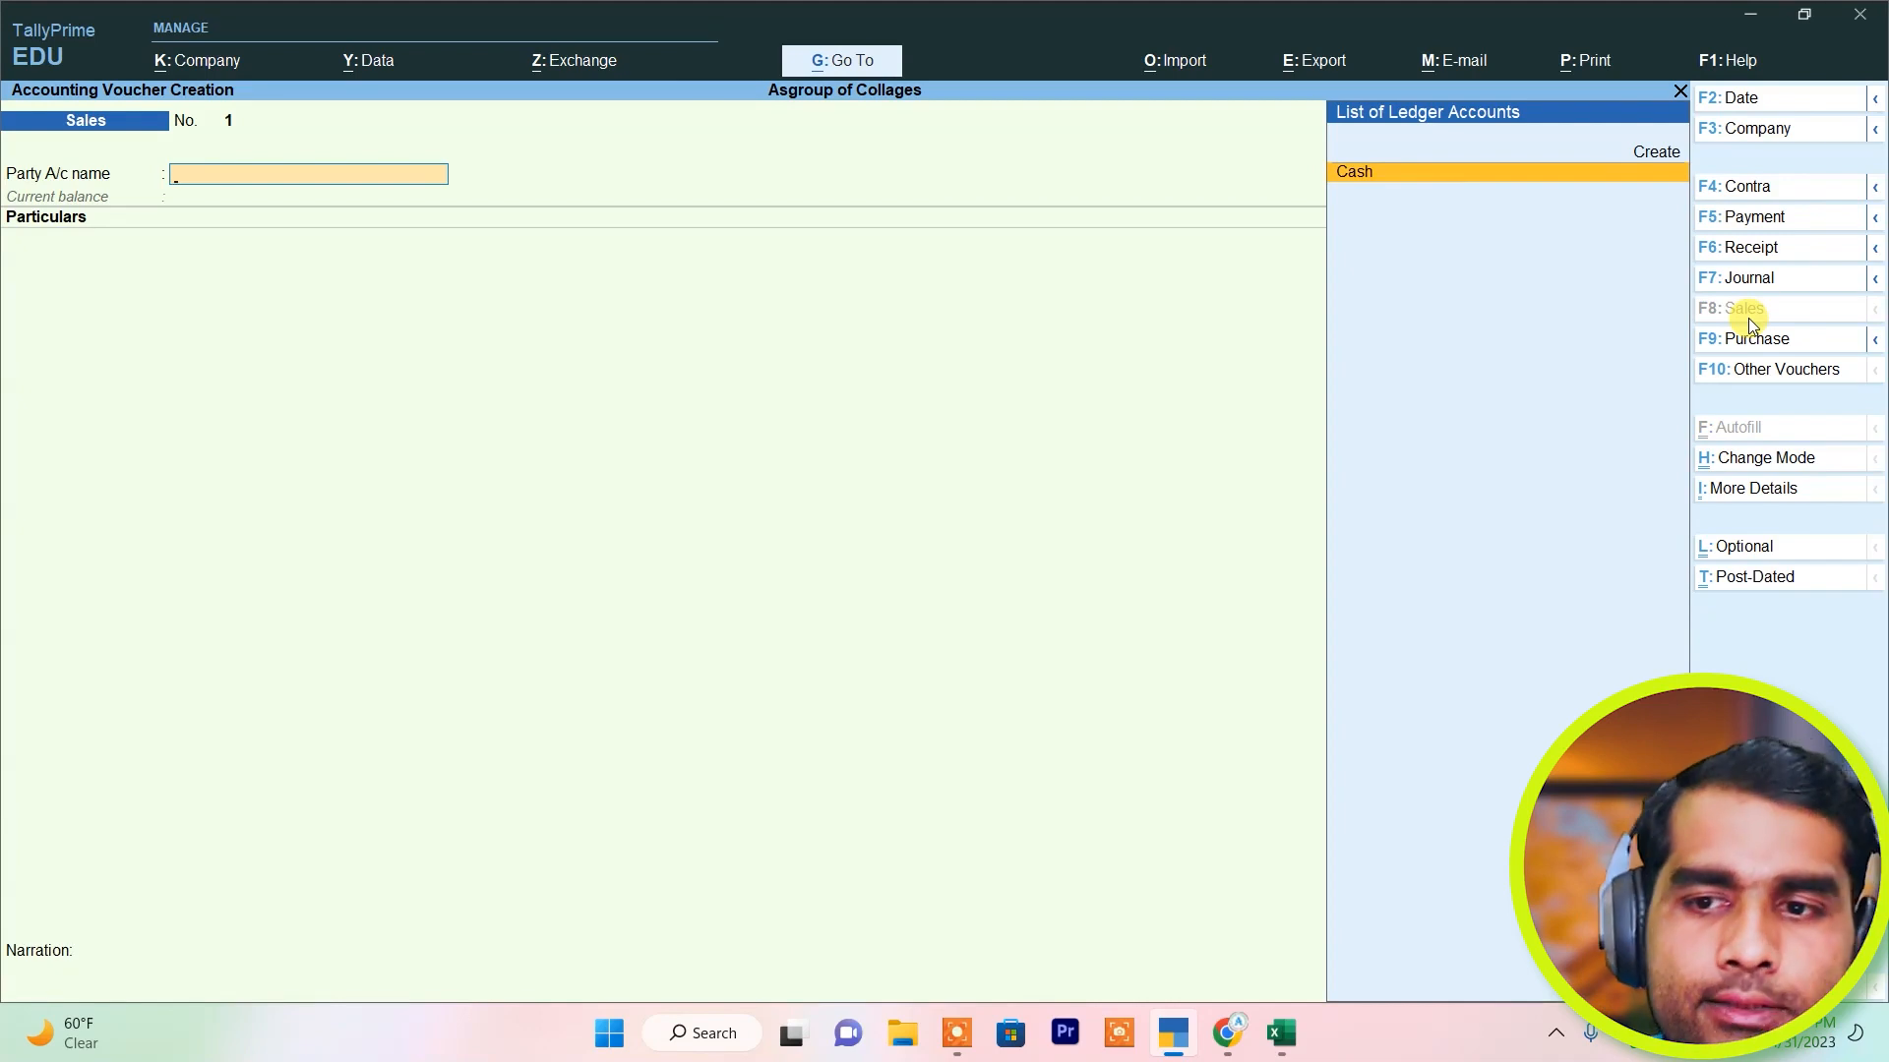
Choose Cash as the sales voucher's party account and accept the default party details with the Unregistered GST registration type.
key(Return)
key(Return)
key(Return)
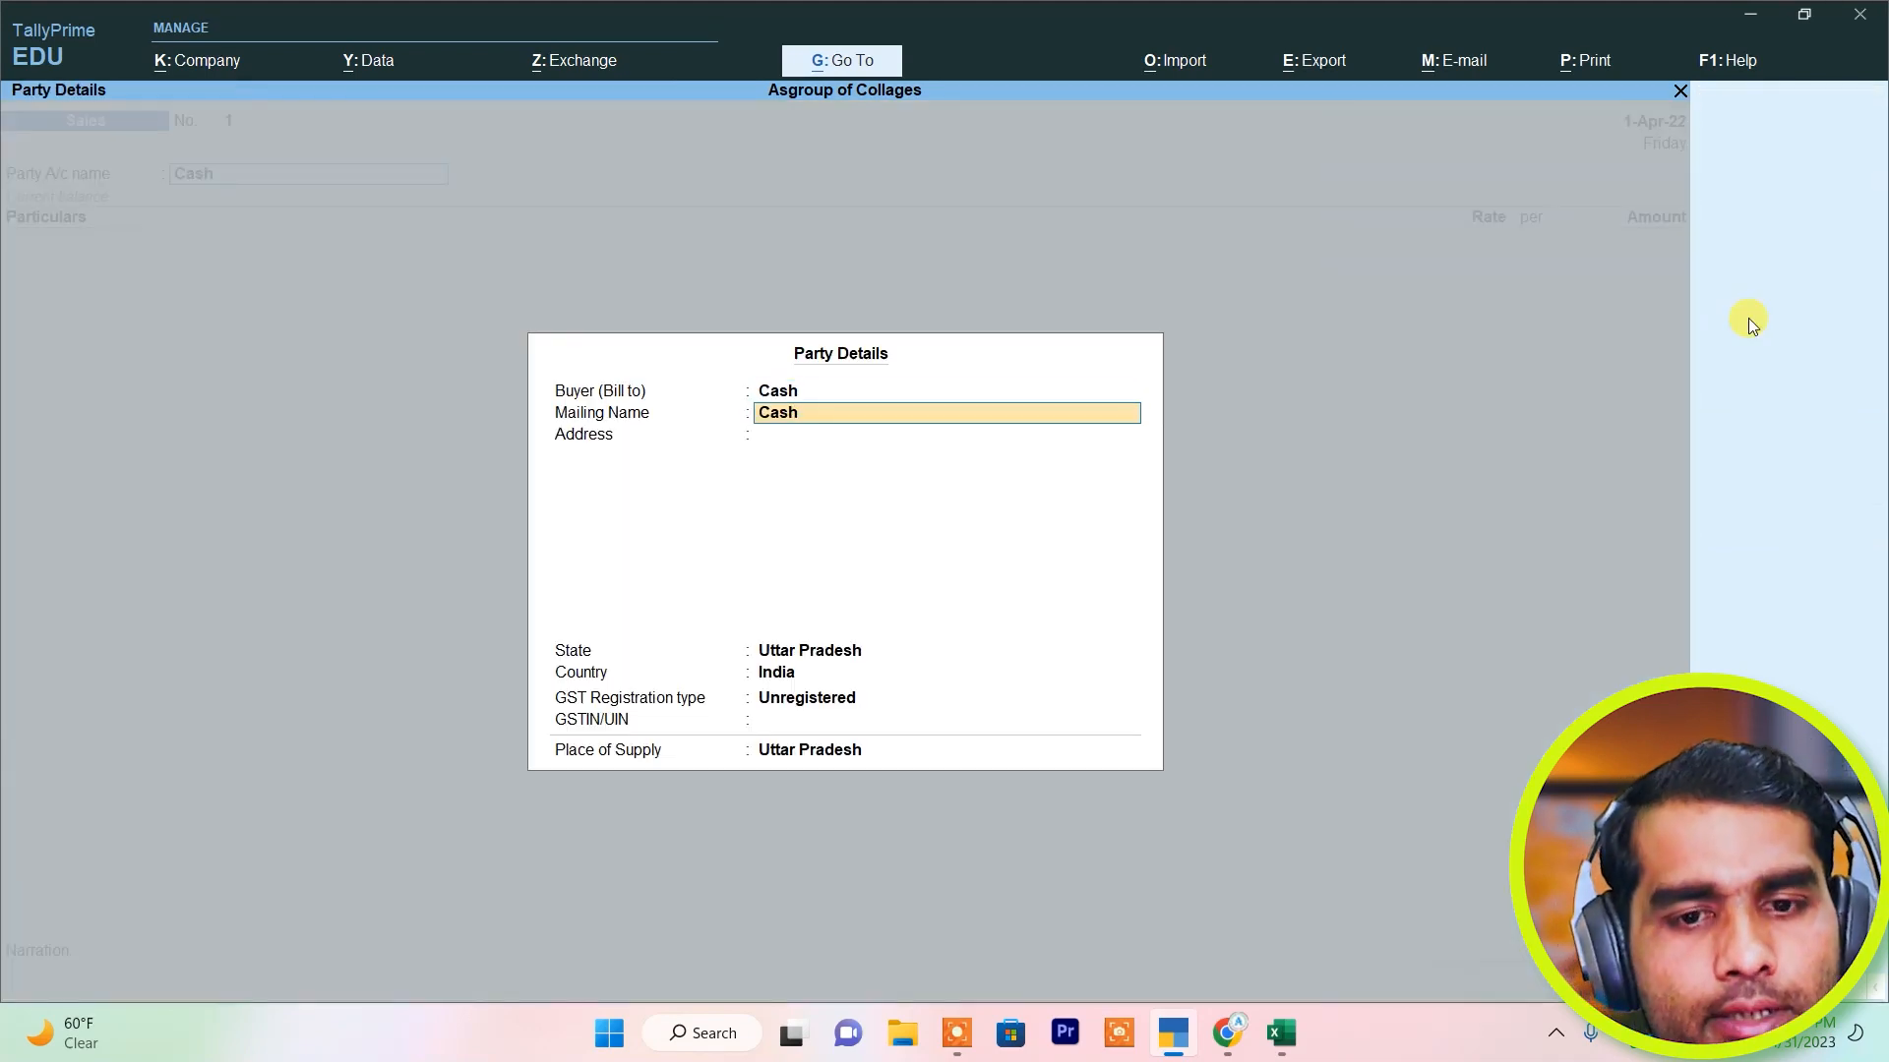
key(Return)
key(Return)
key(Return)
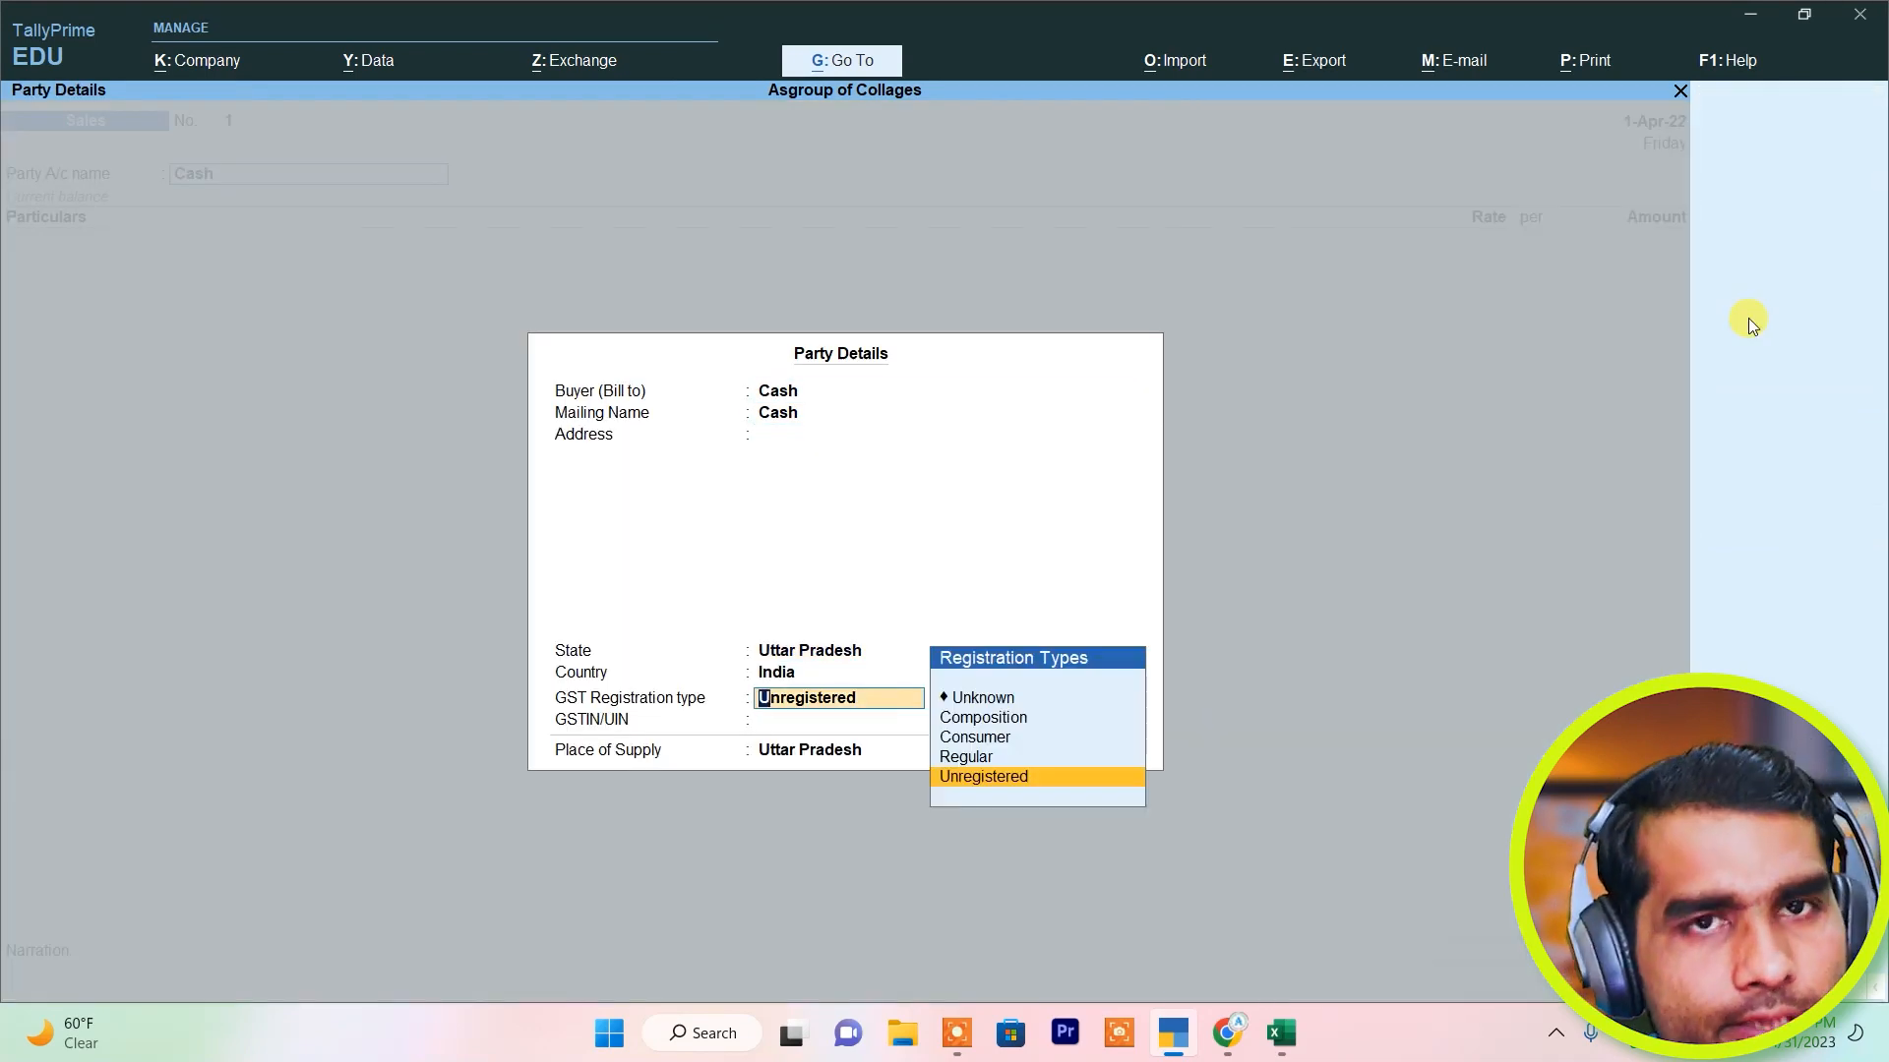
key(Return)
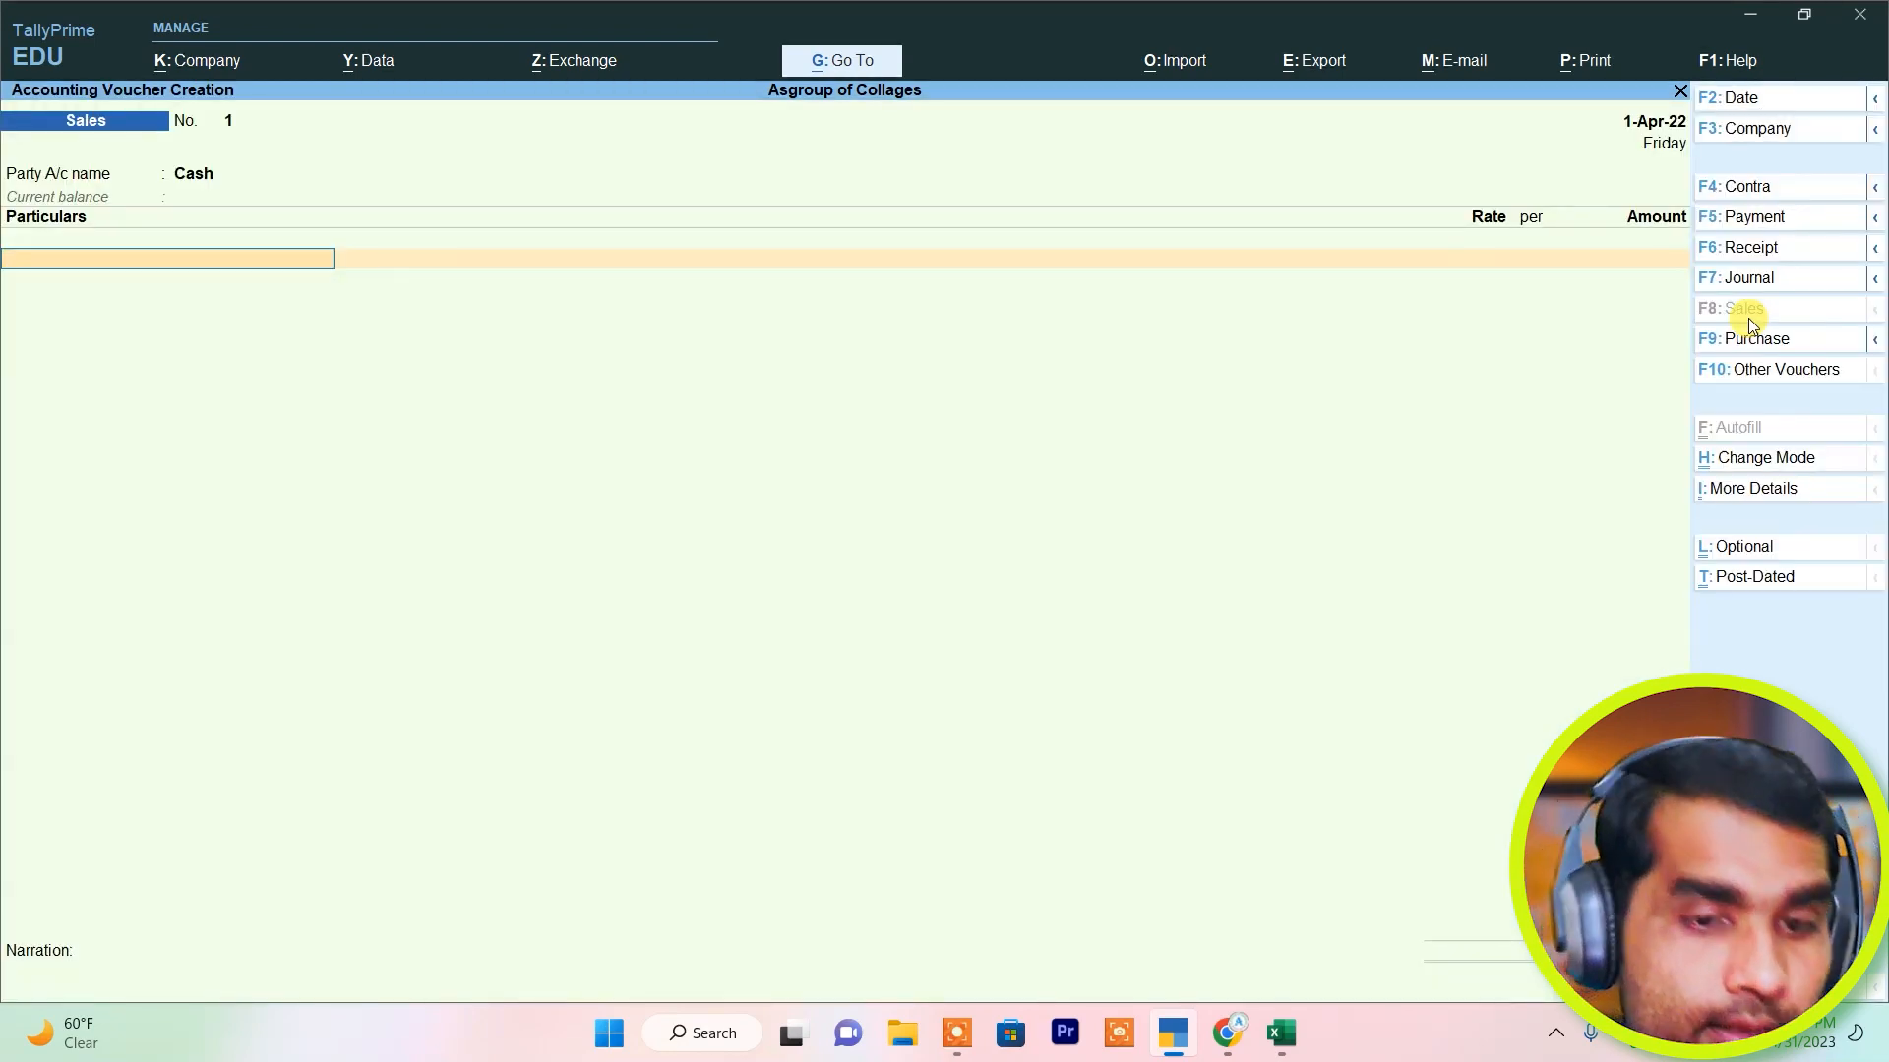
Add the Fee Recieved ledger to the sales voucher with an amount of 15000 and accept its default tax classification.
text(f)
key(Return)
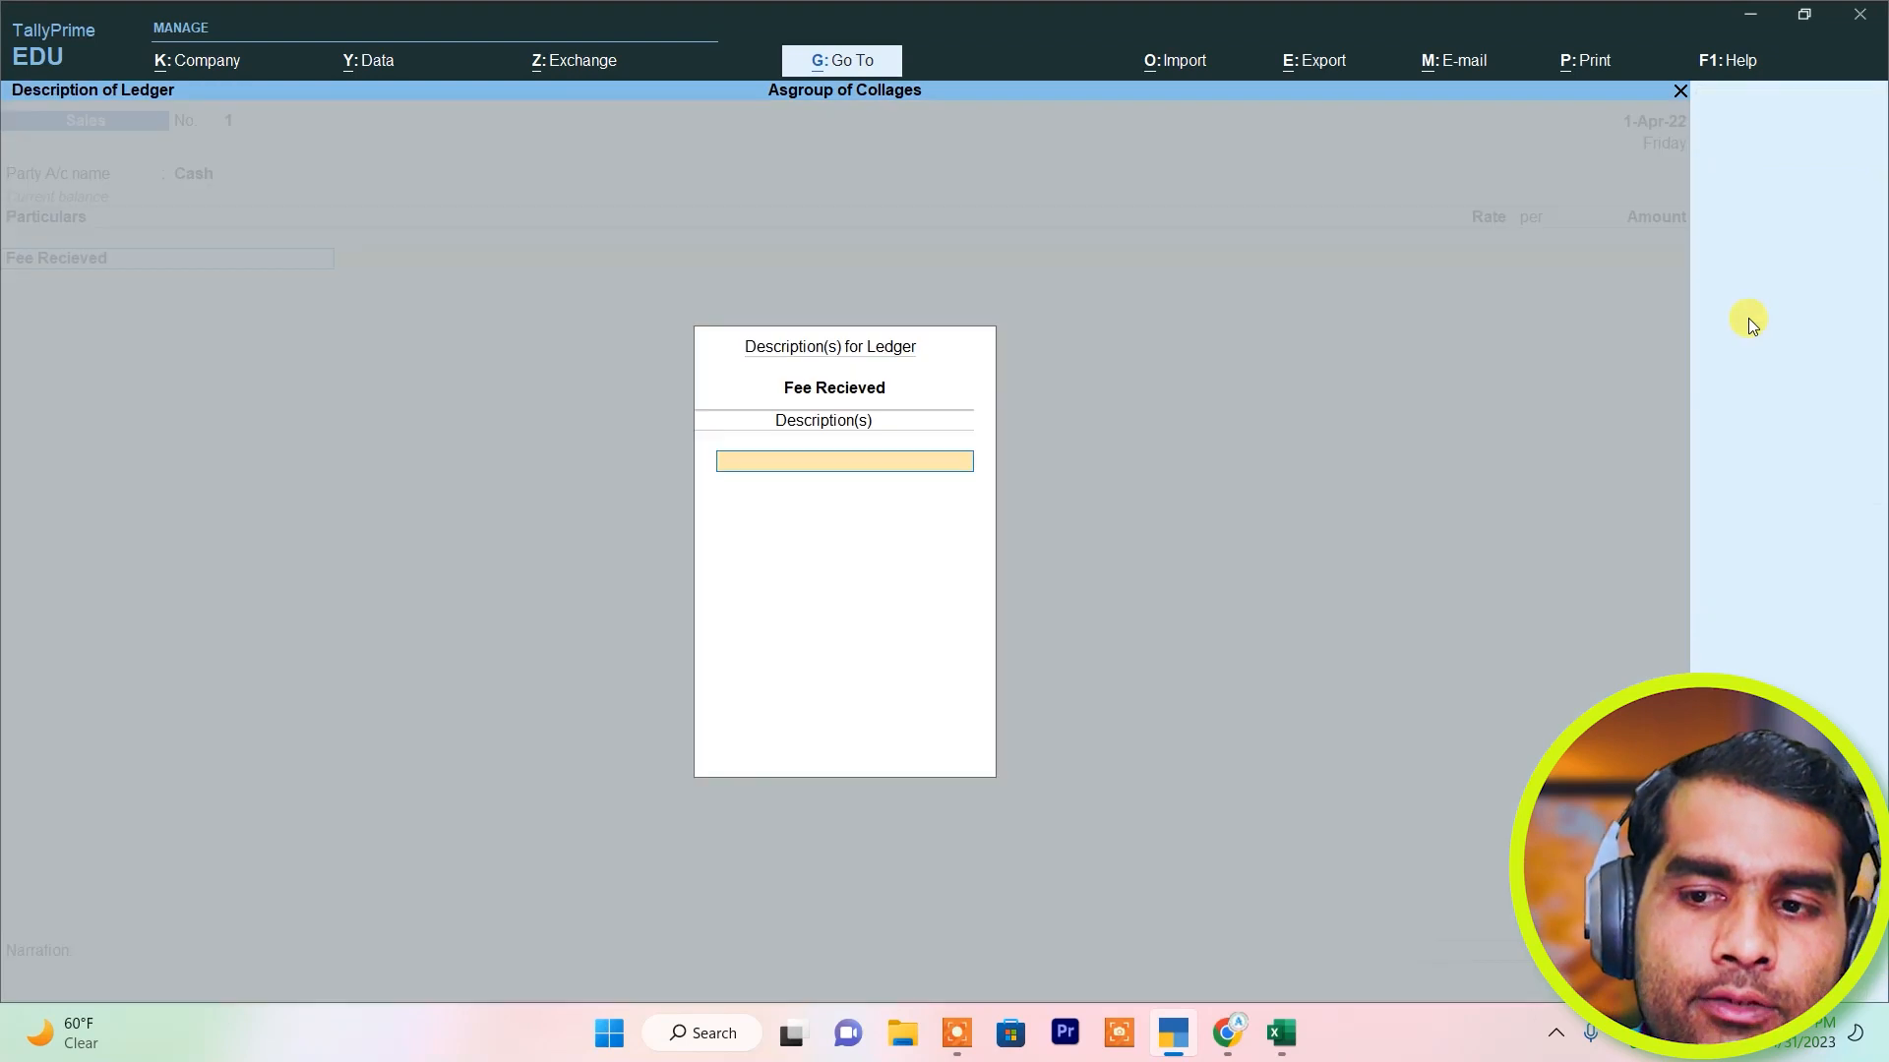
key(Return)
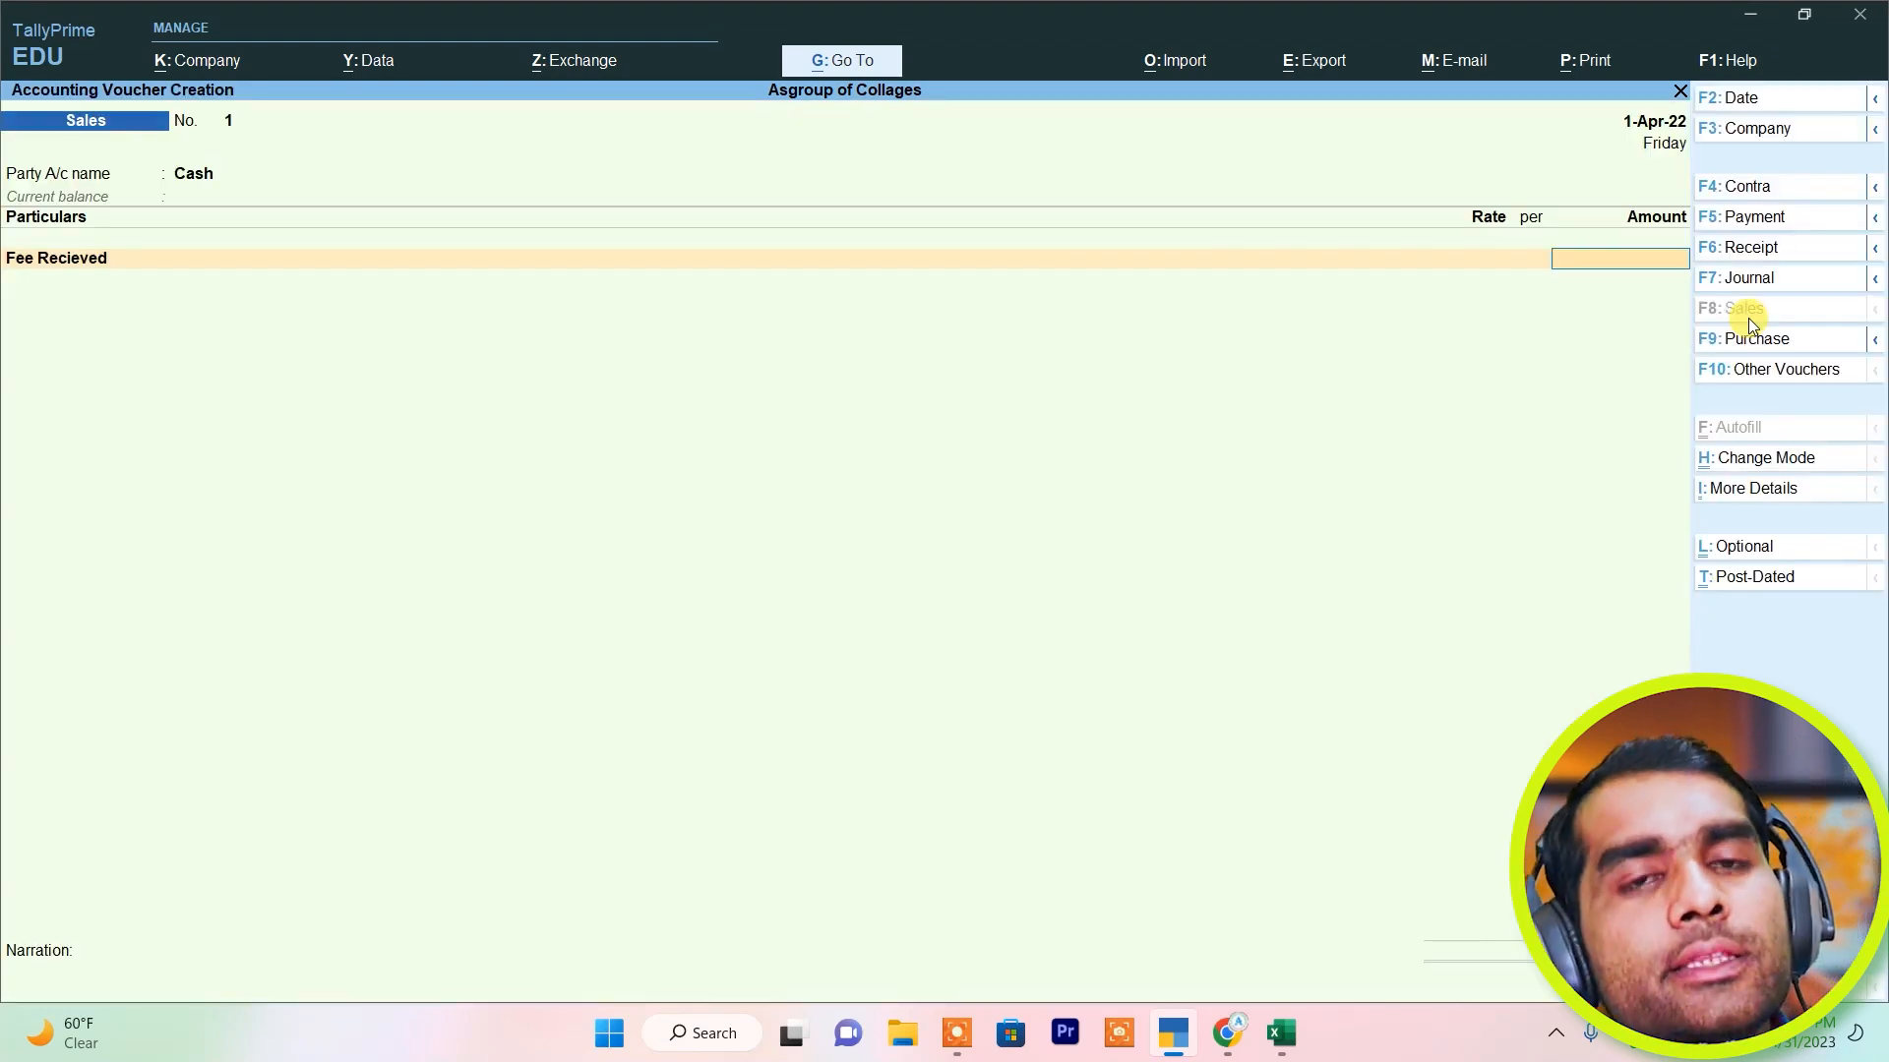
text(15000)
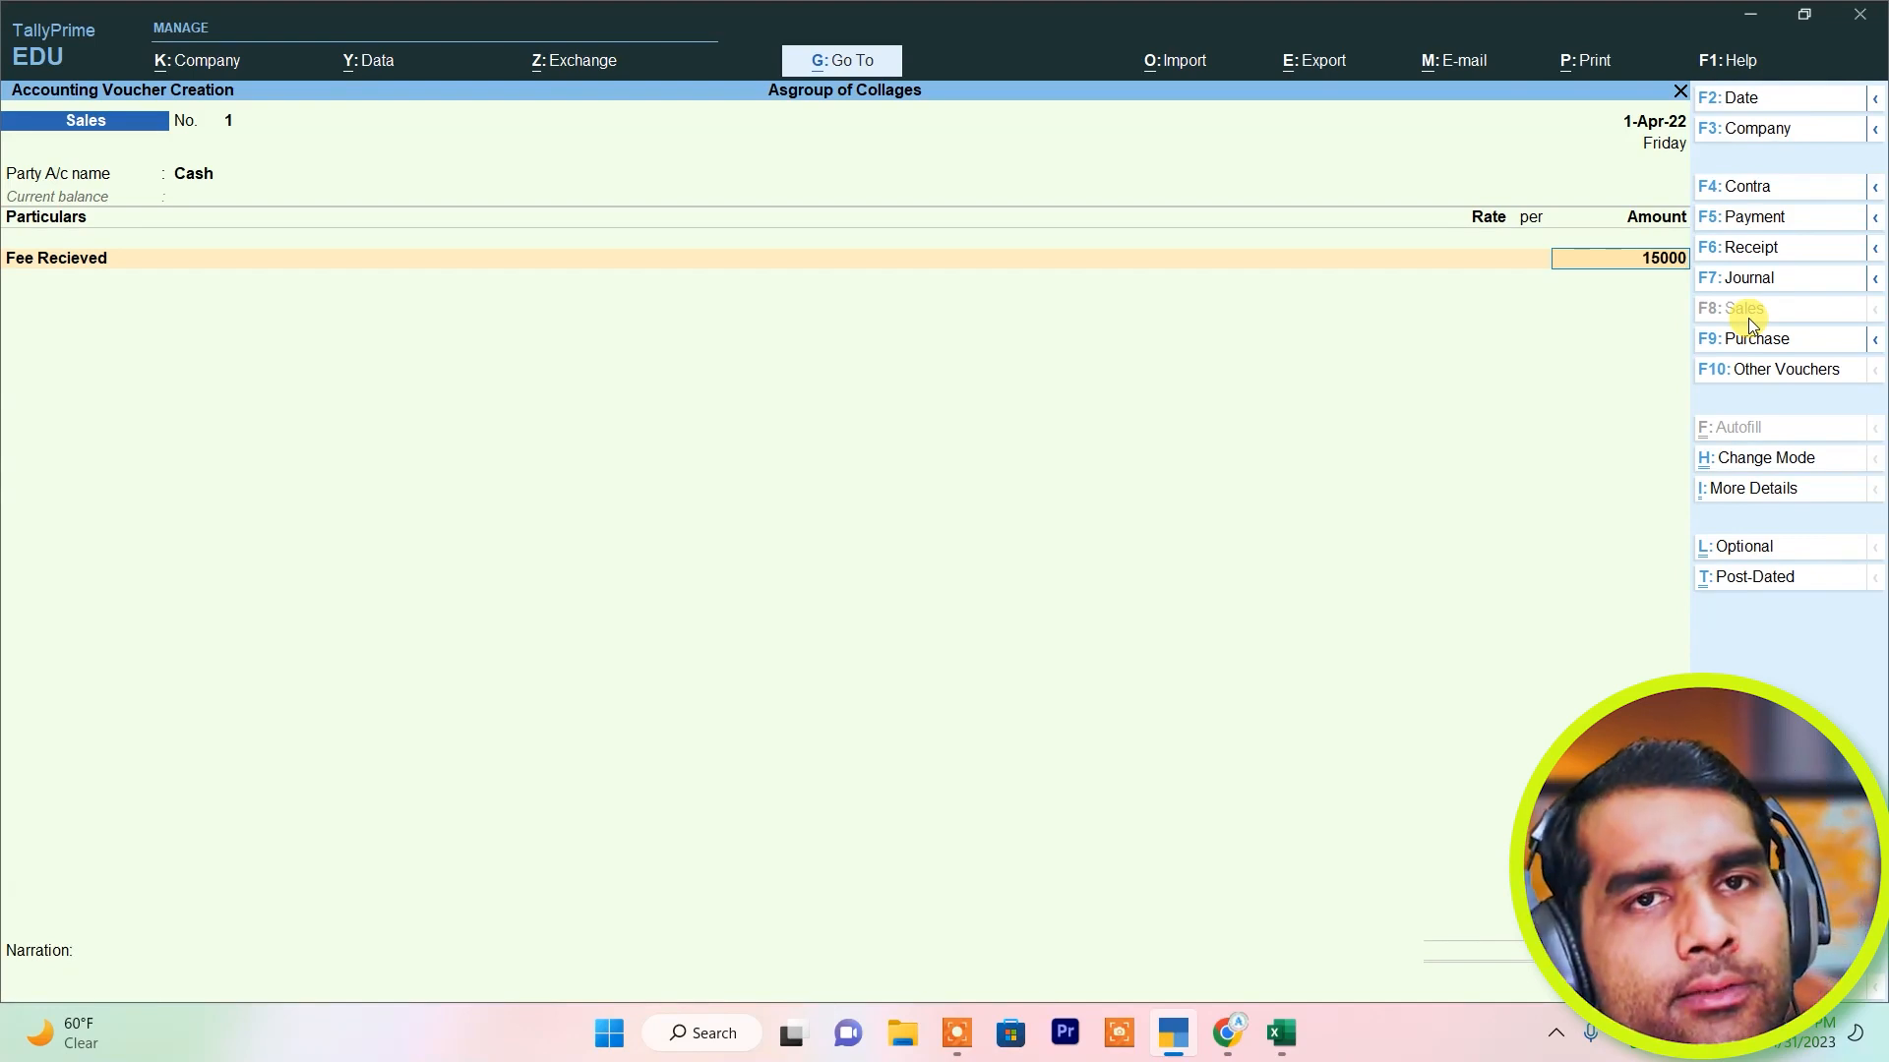
key(Return)
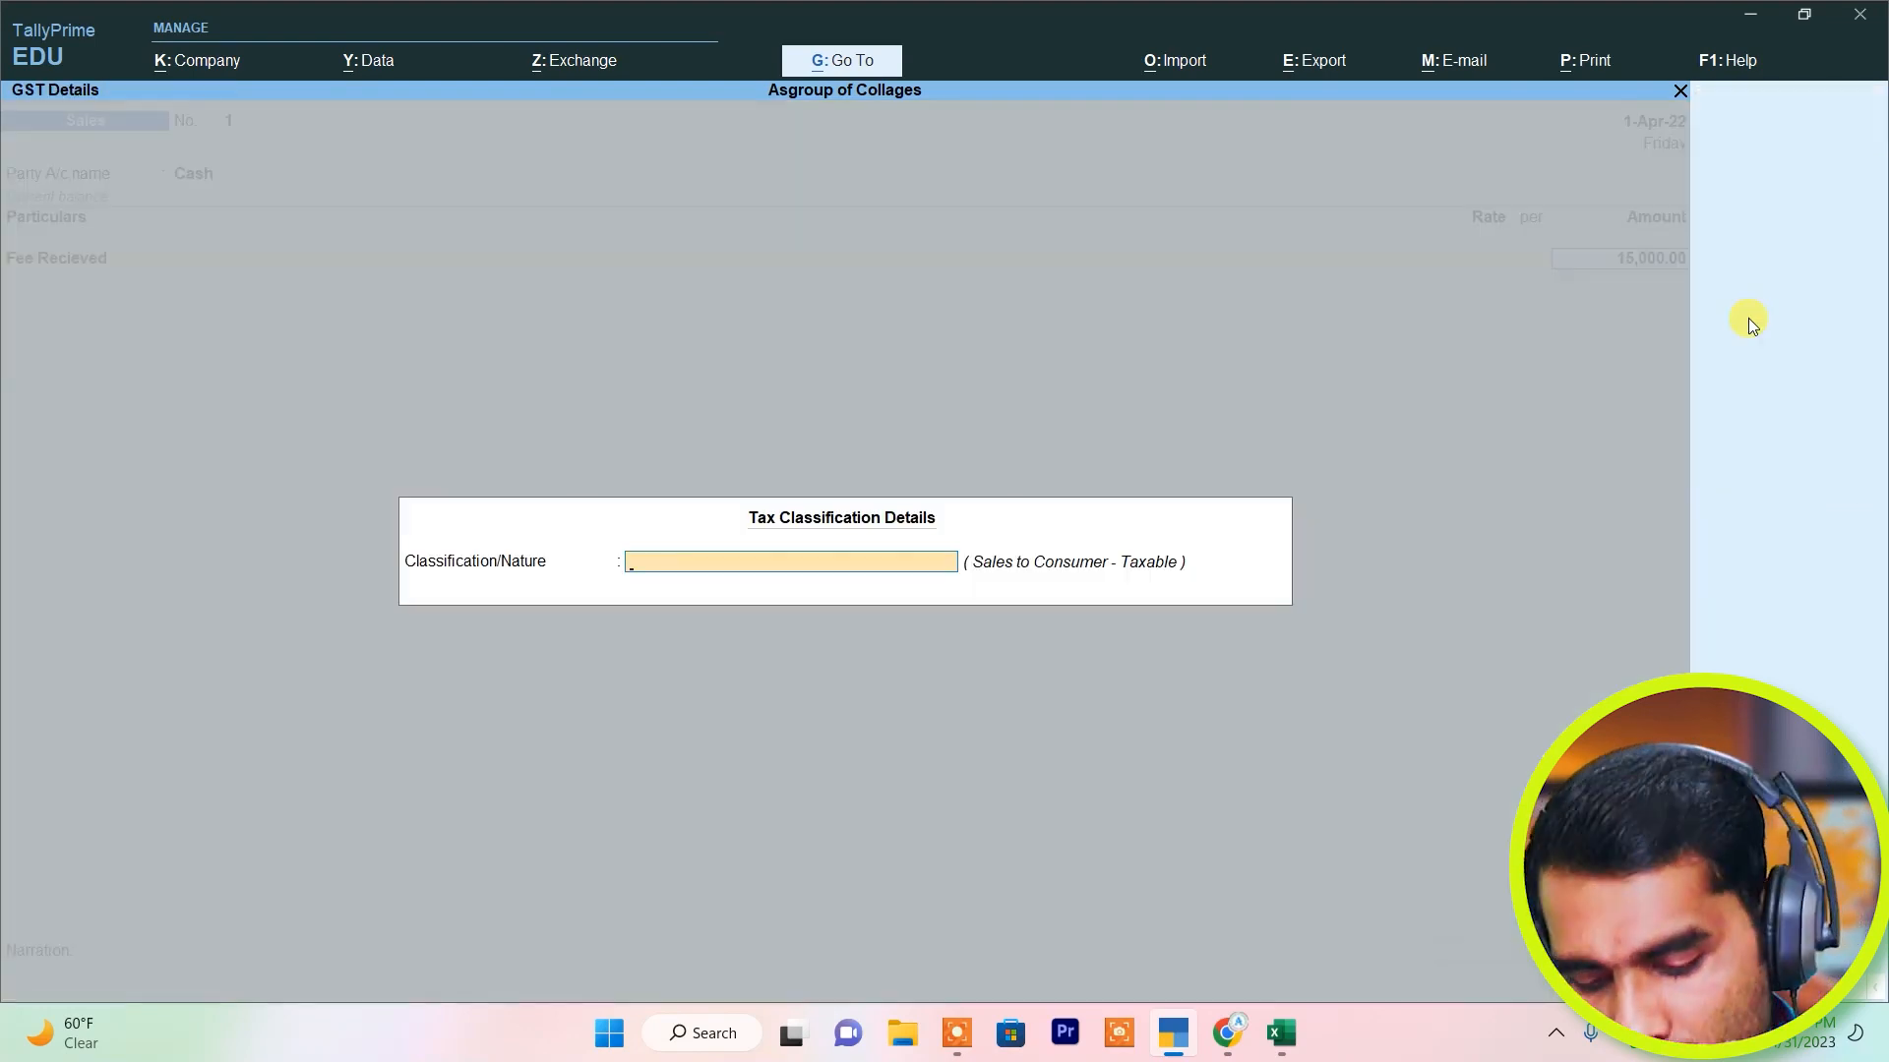
key(Return)
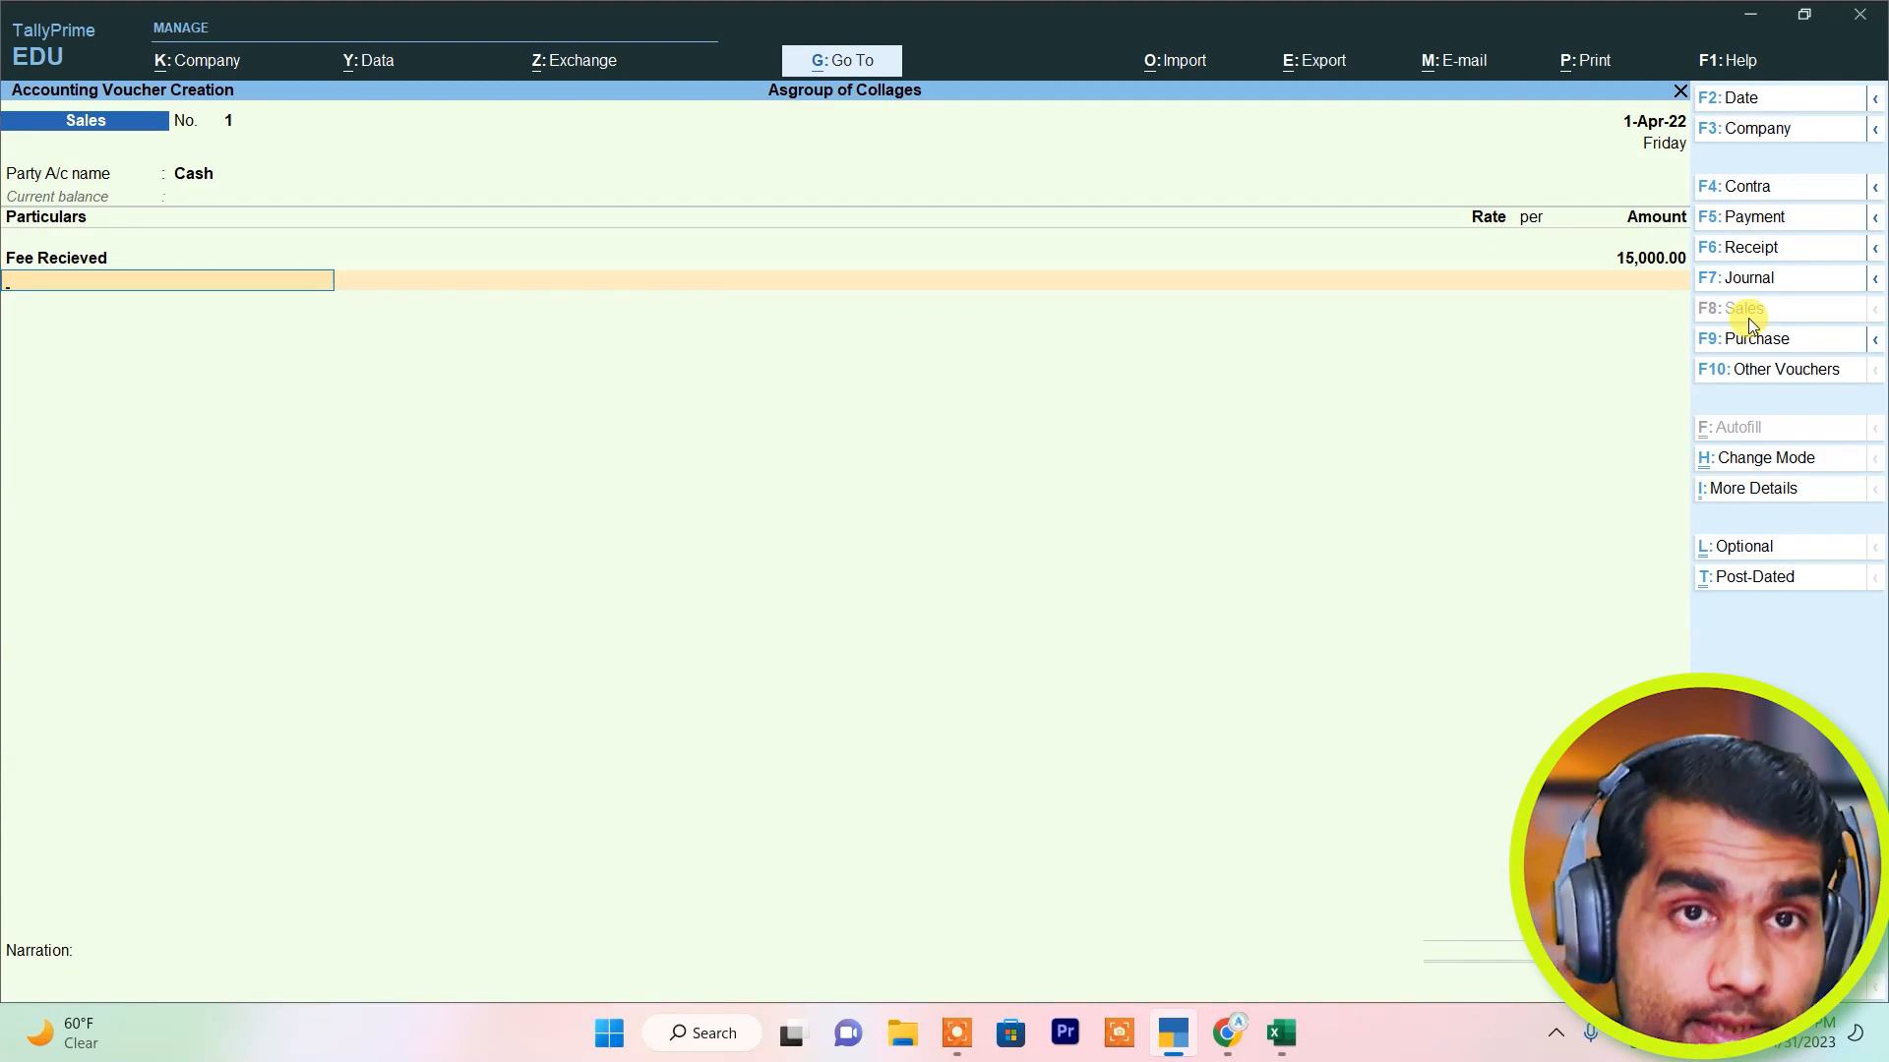
Add the Registration Charge ledger to the sales voucher with an amount of 5000 and accept its tax classification.
text(R)
key(Return)
key(Return)
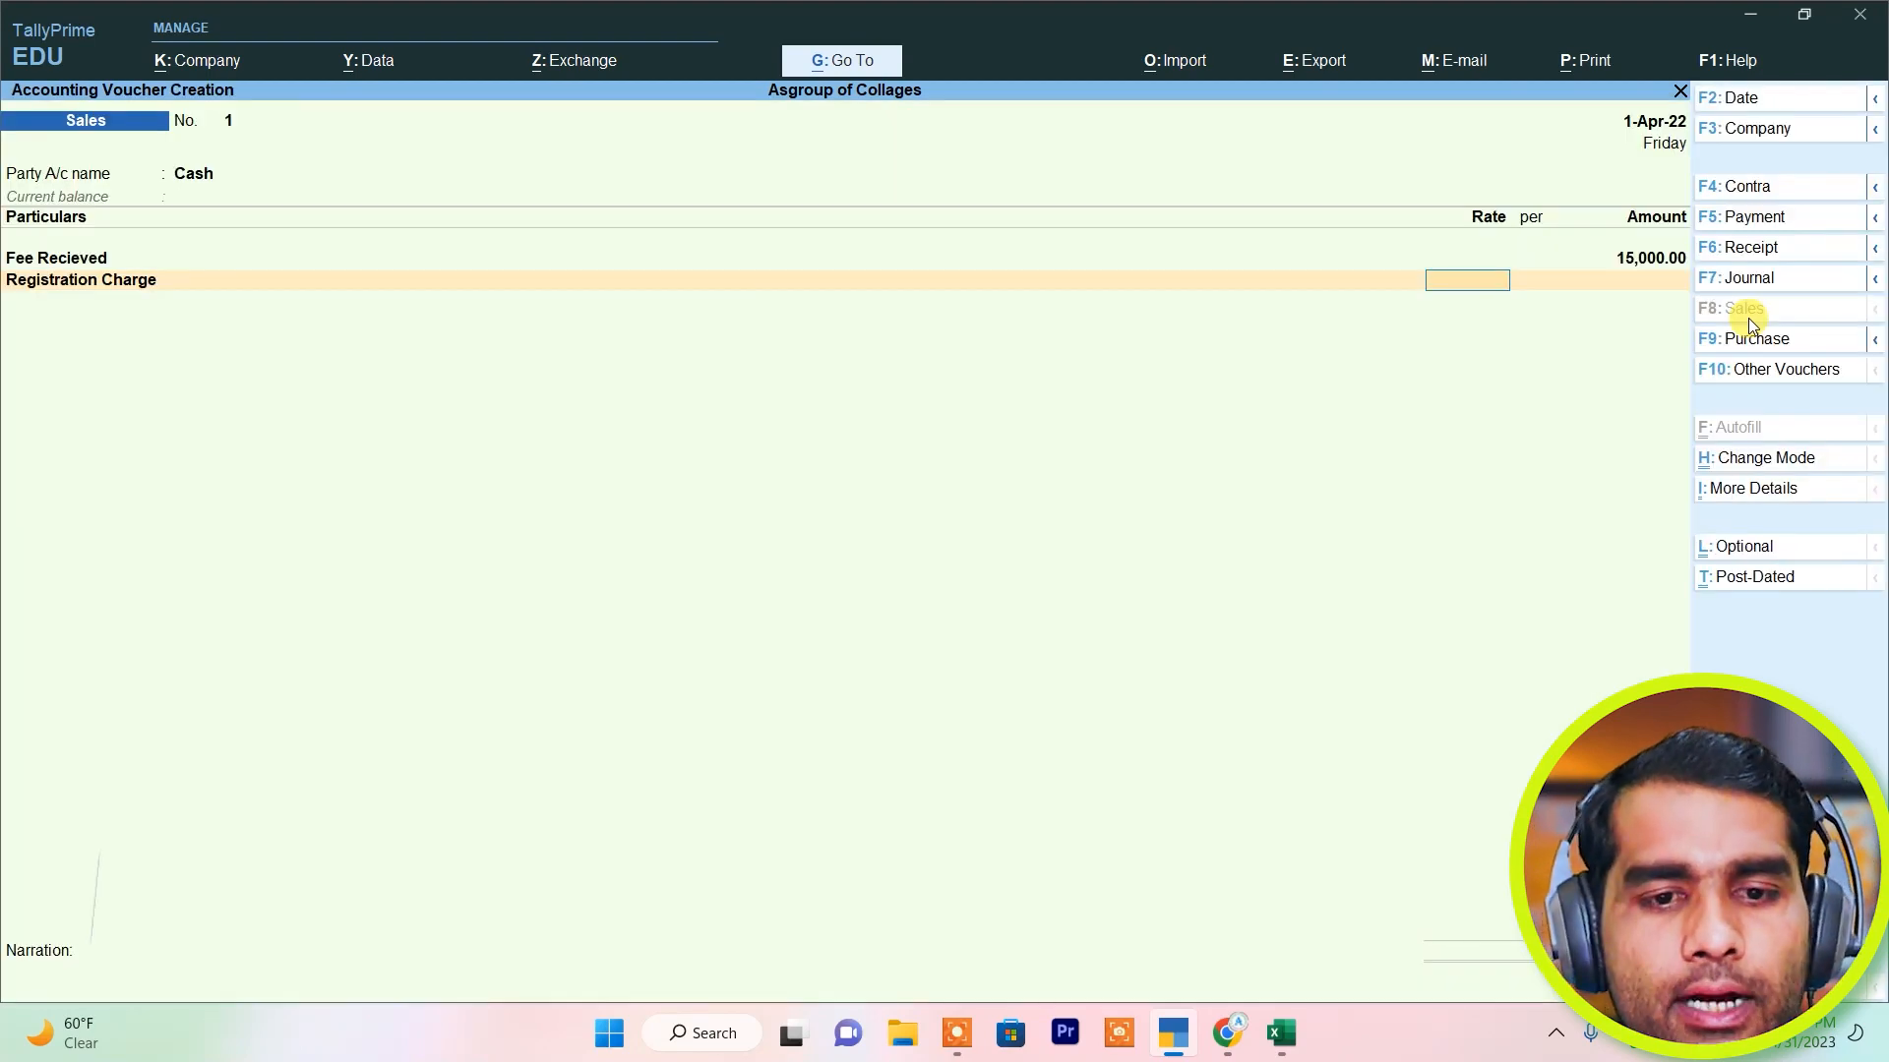
key(Return)
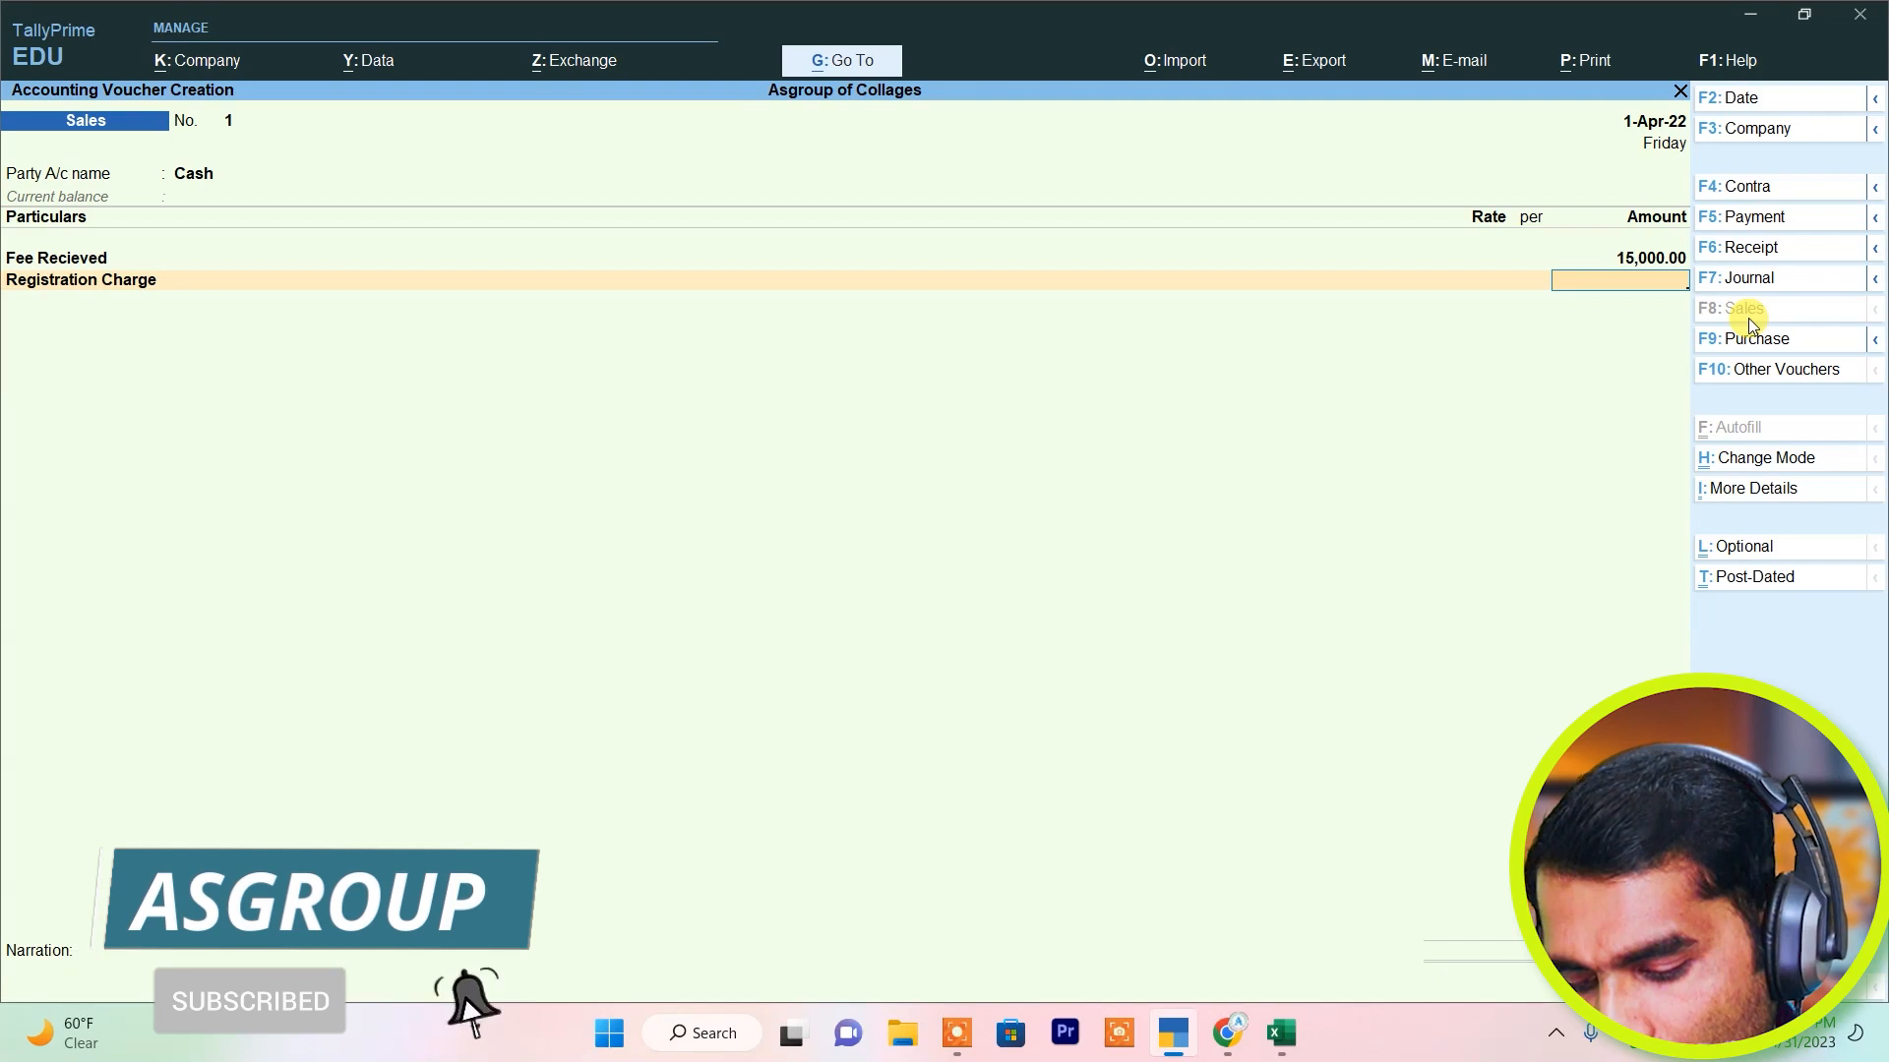
text(5000)
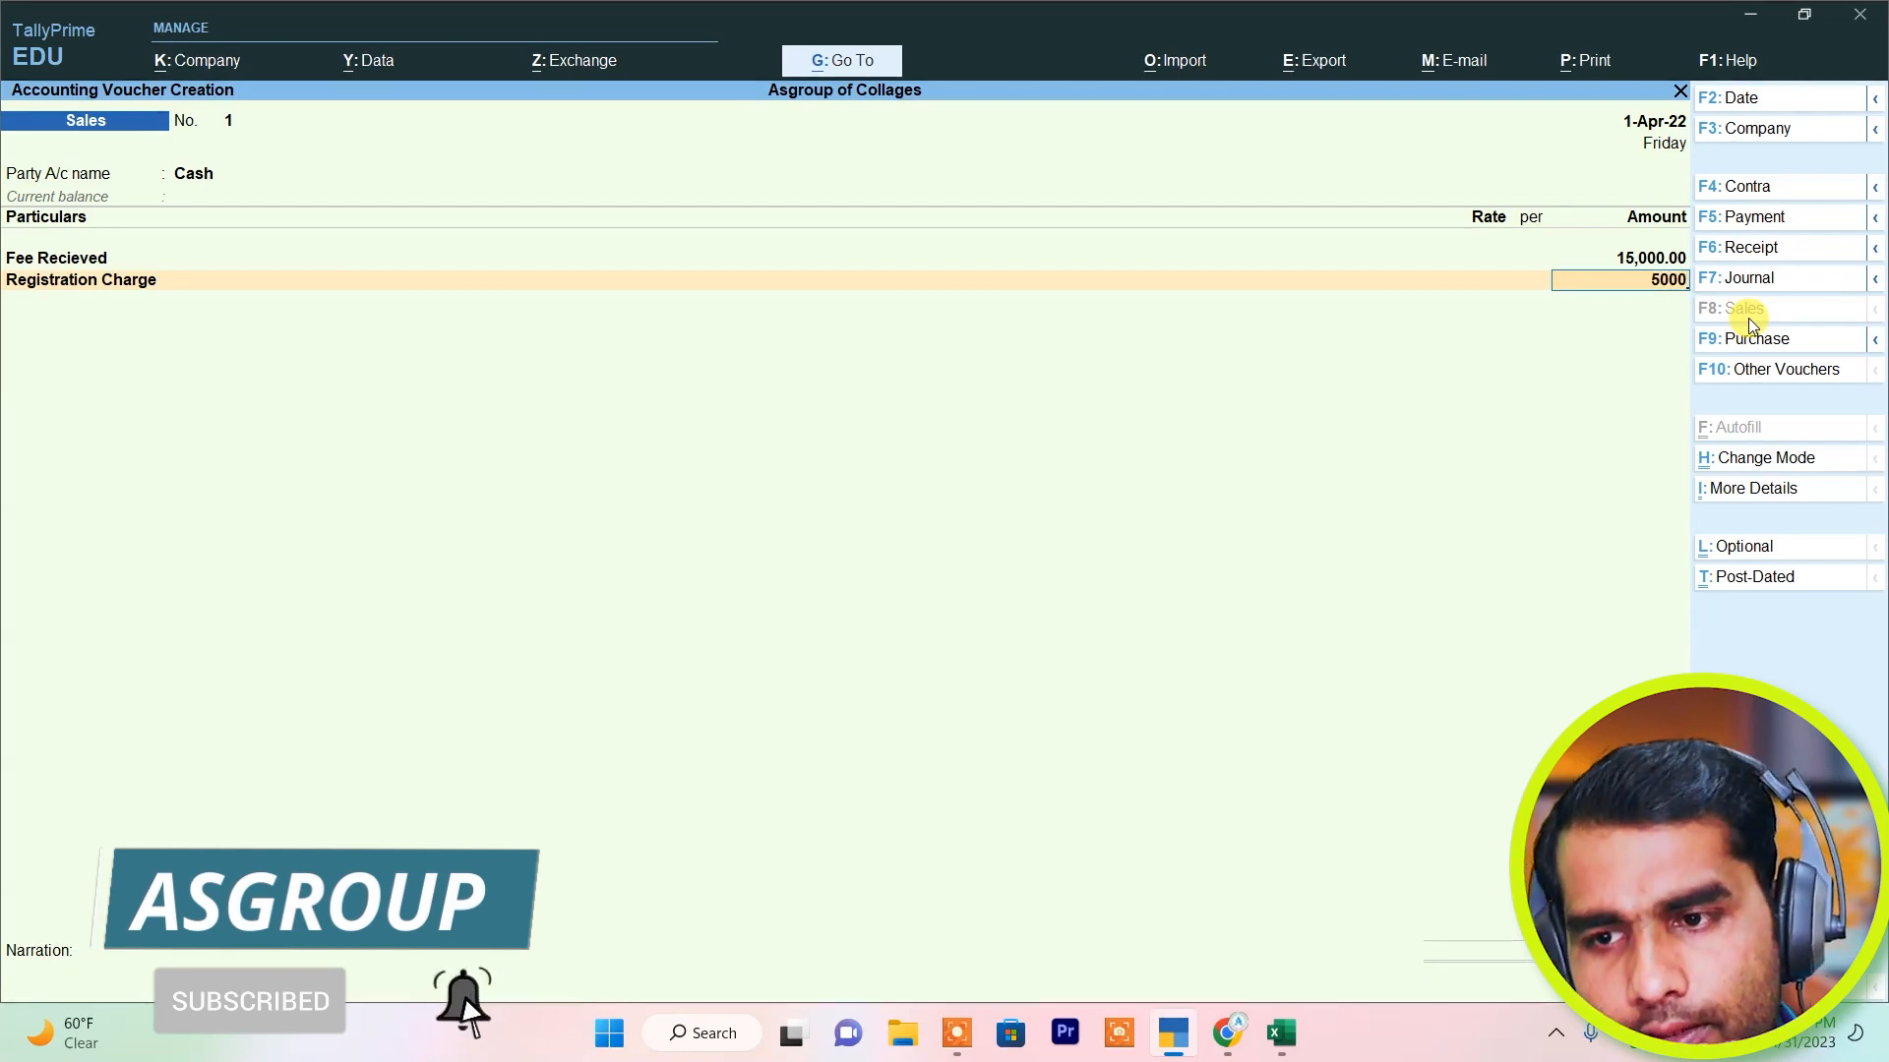
key(Return)
key(Return)
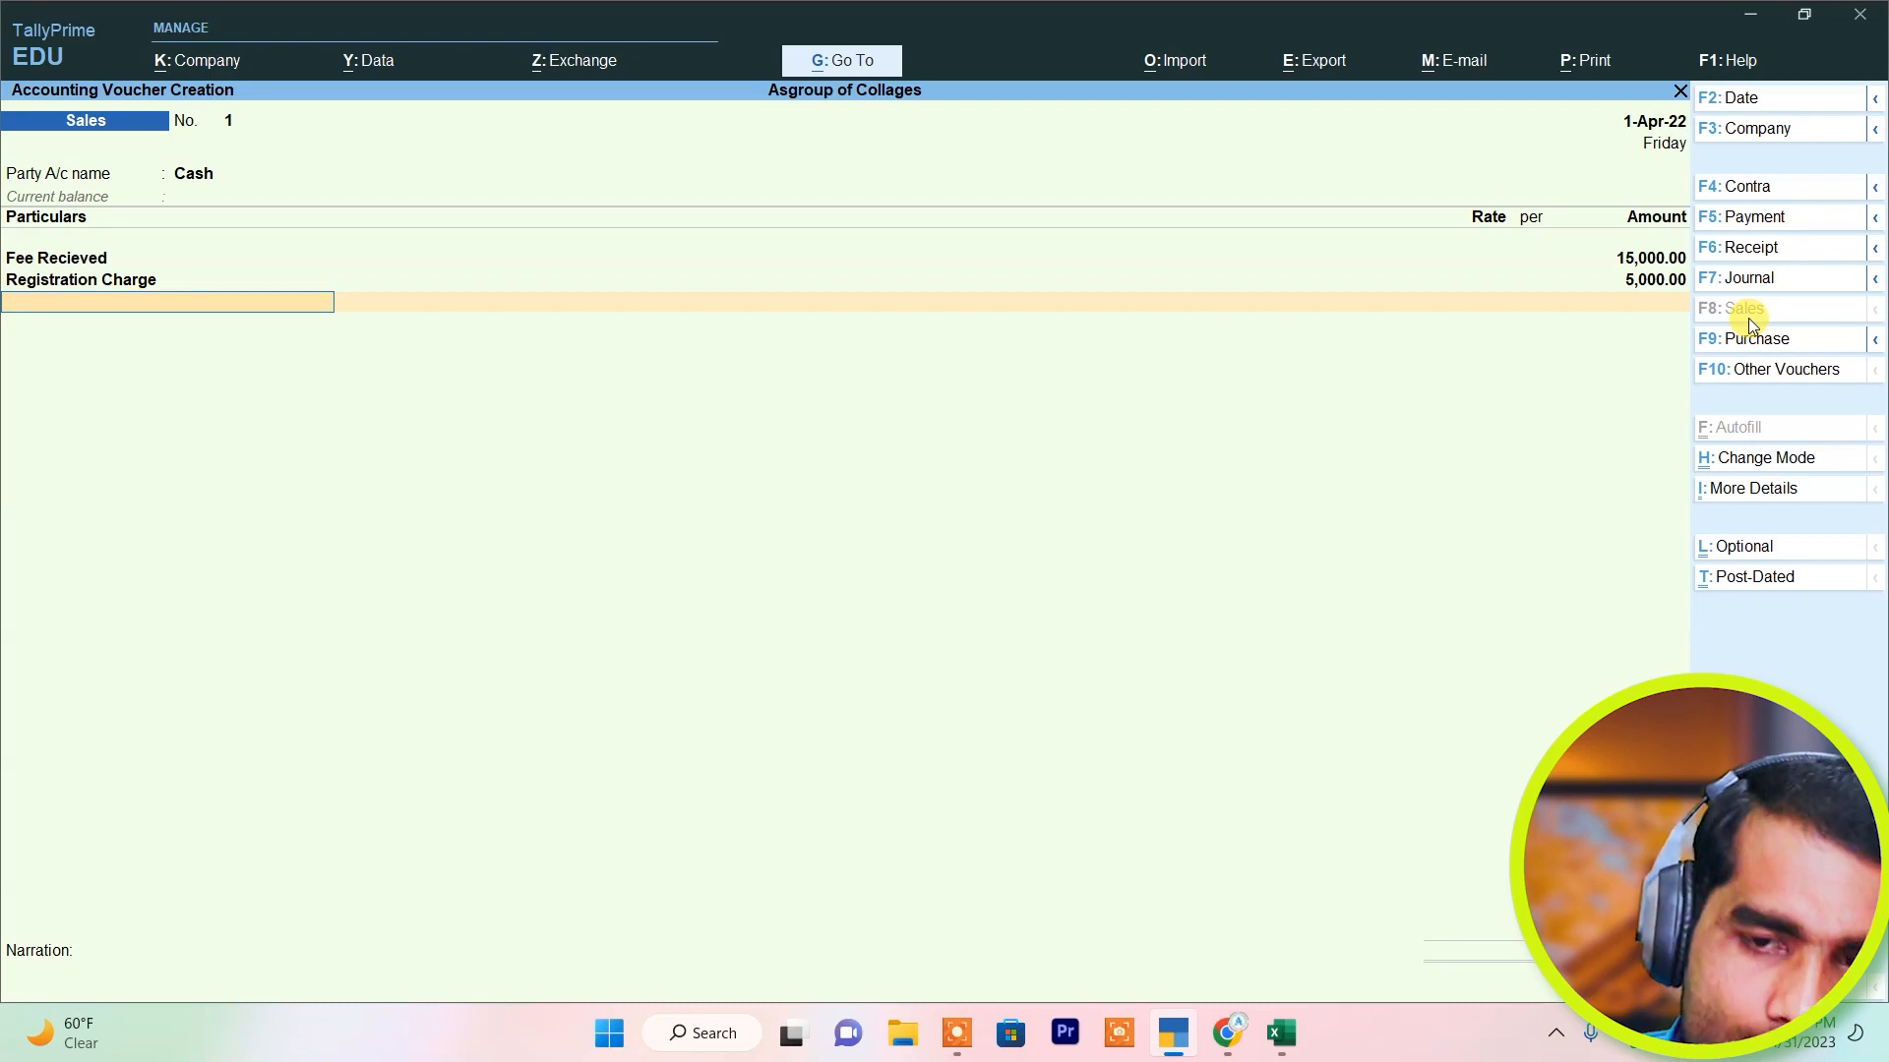
Add the Ouput C Gst @ 9% and Ouput S Gst @ 9% ledgers to the sales voucher with their calculated tax amounts.
text(O)
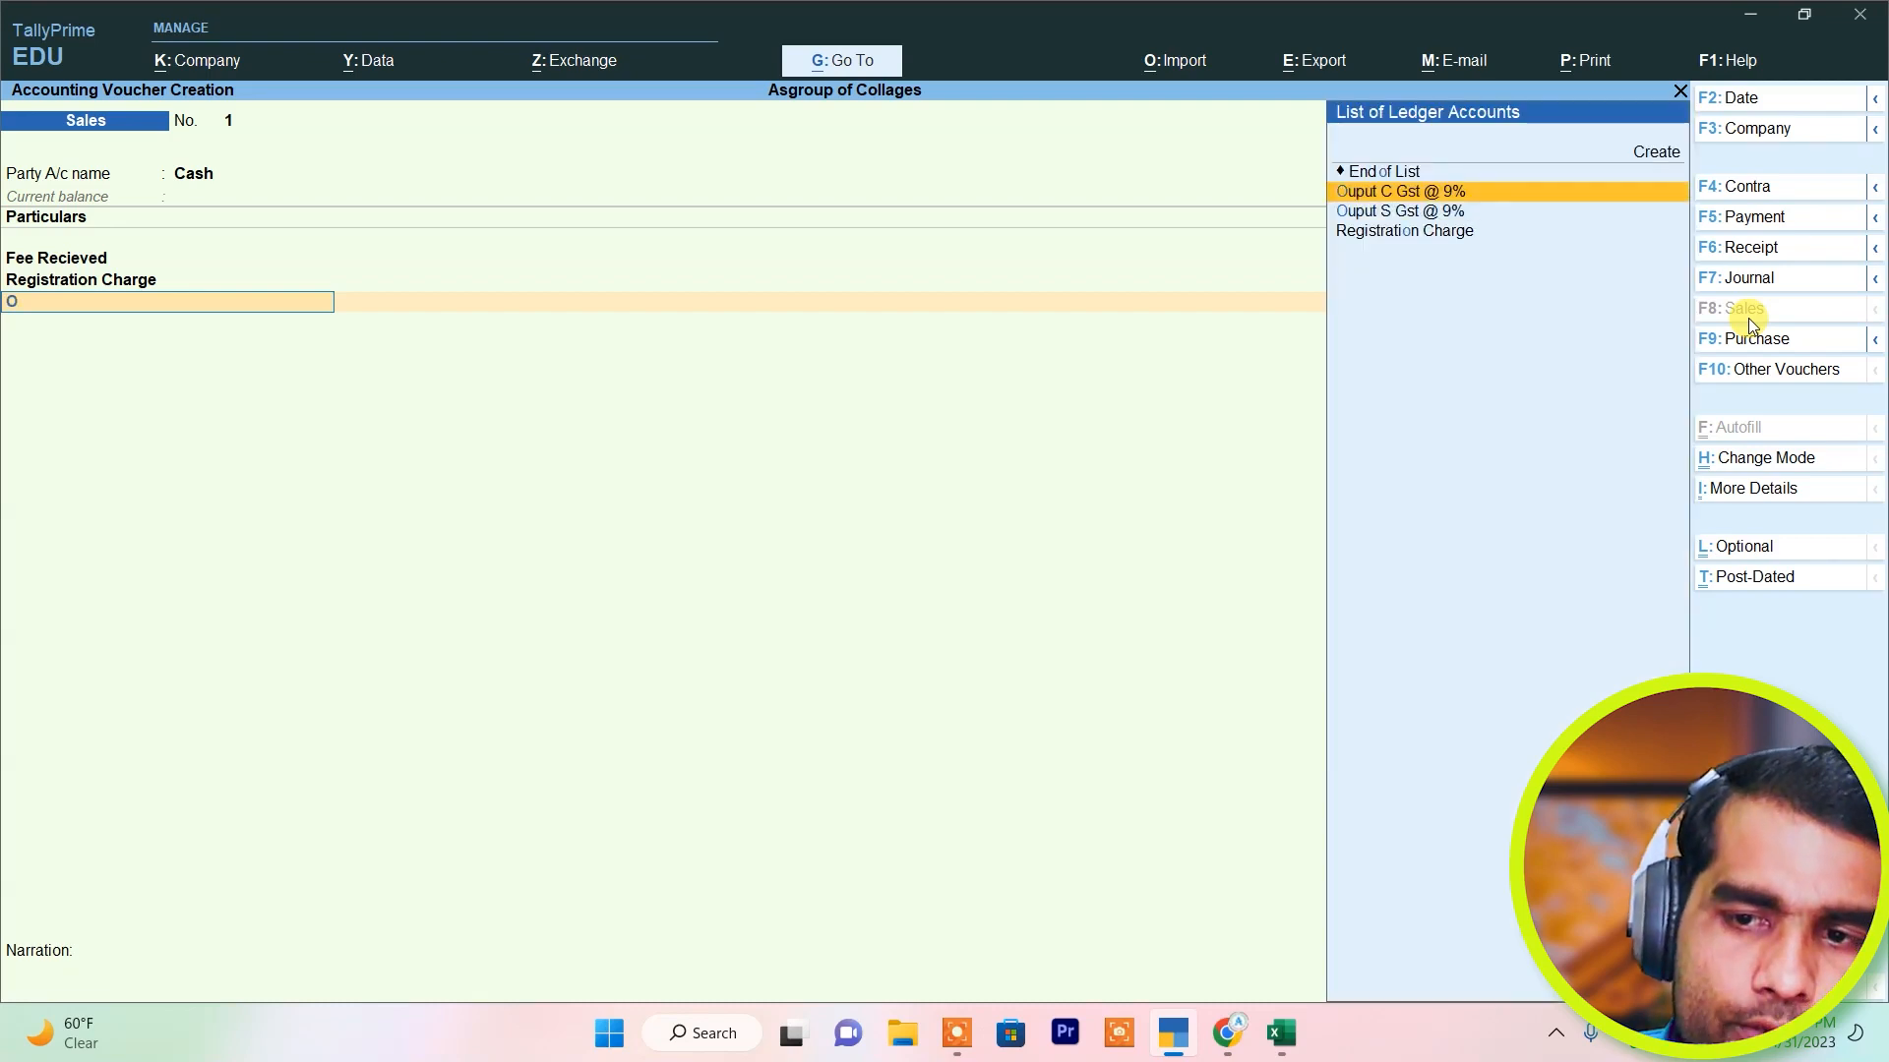
key(Return)
key(Return)
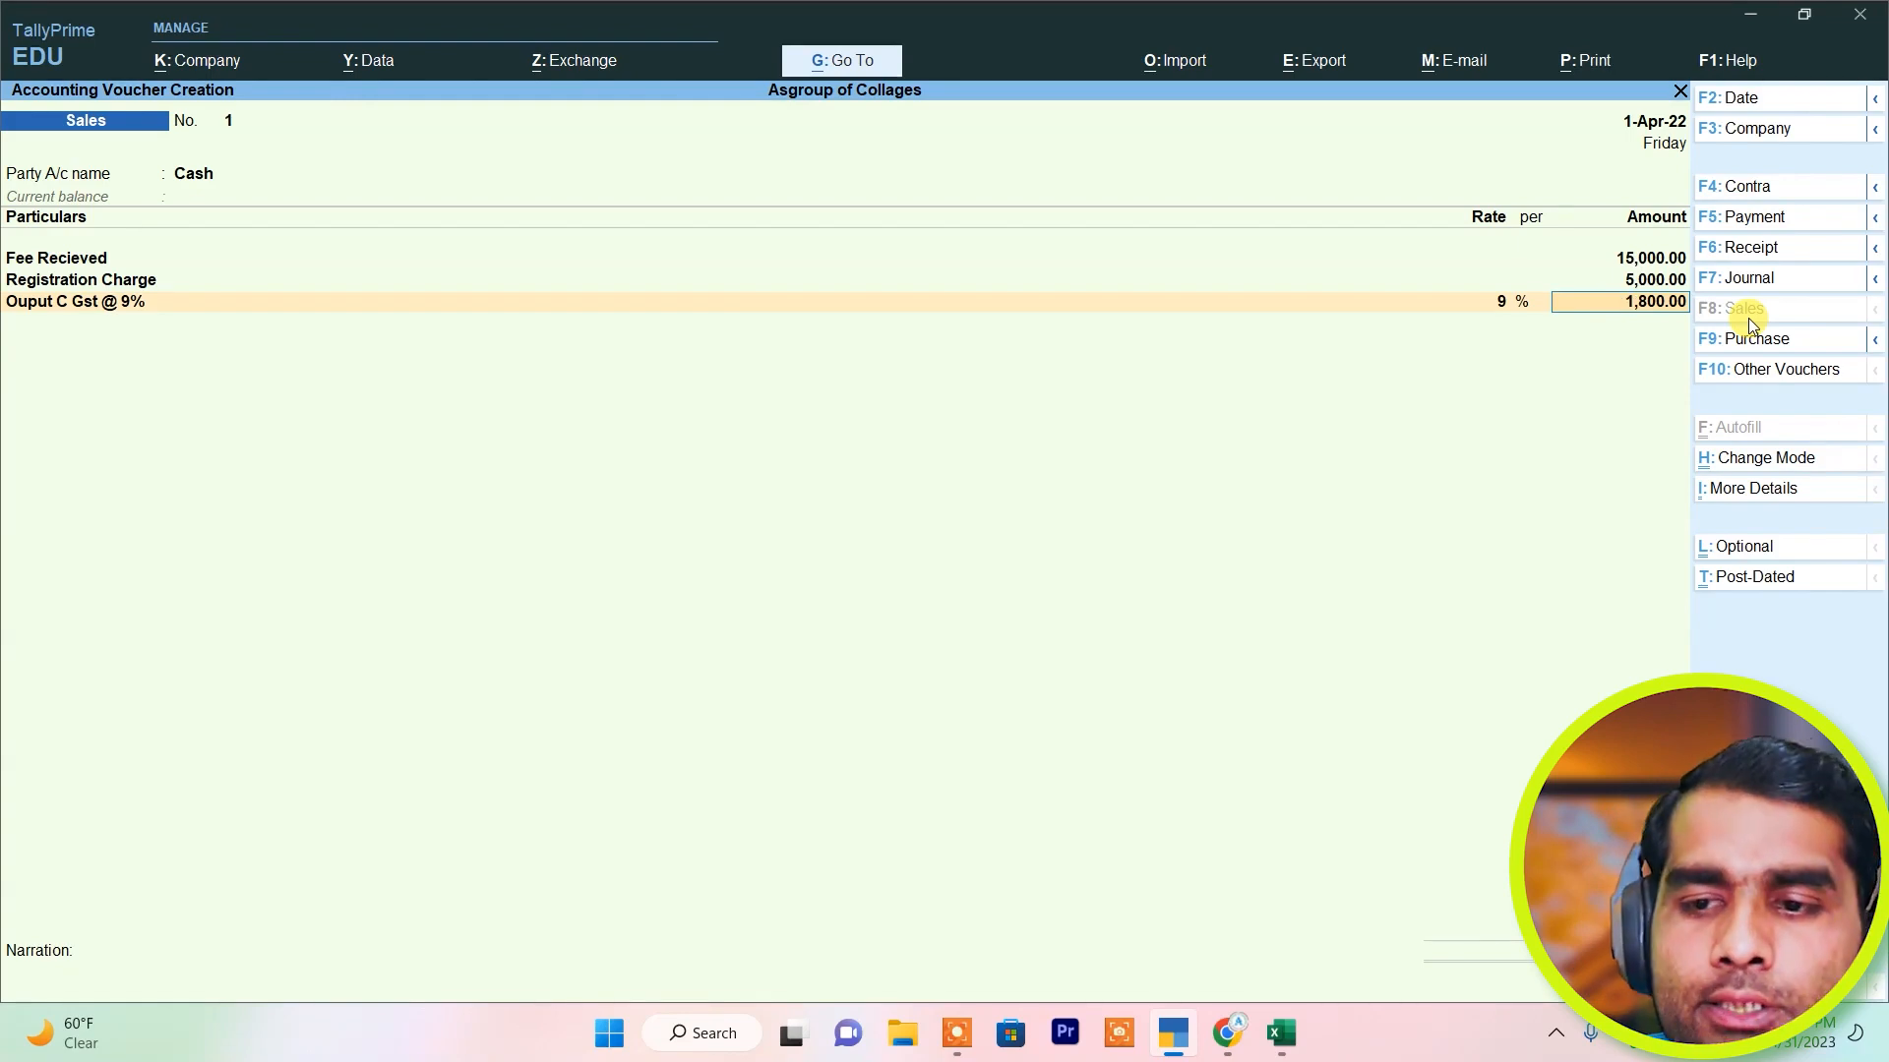
key(Return)
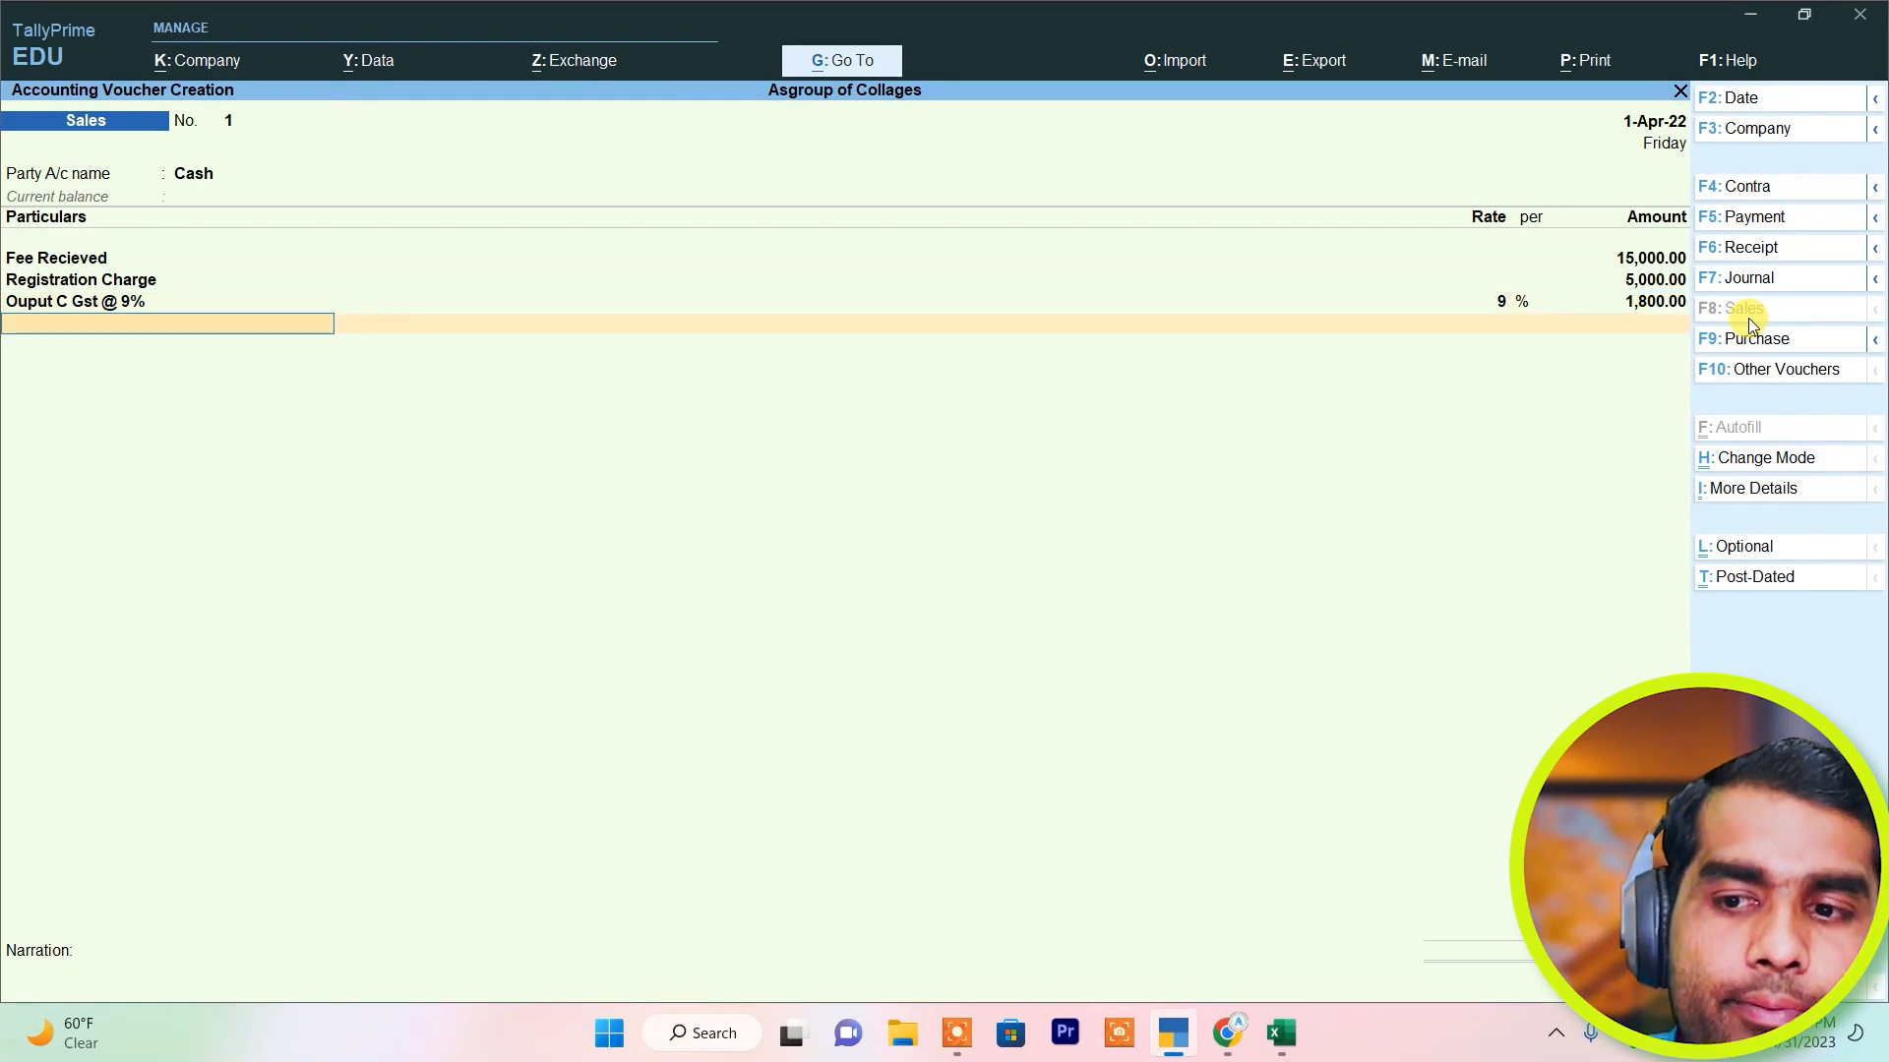
text(O)
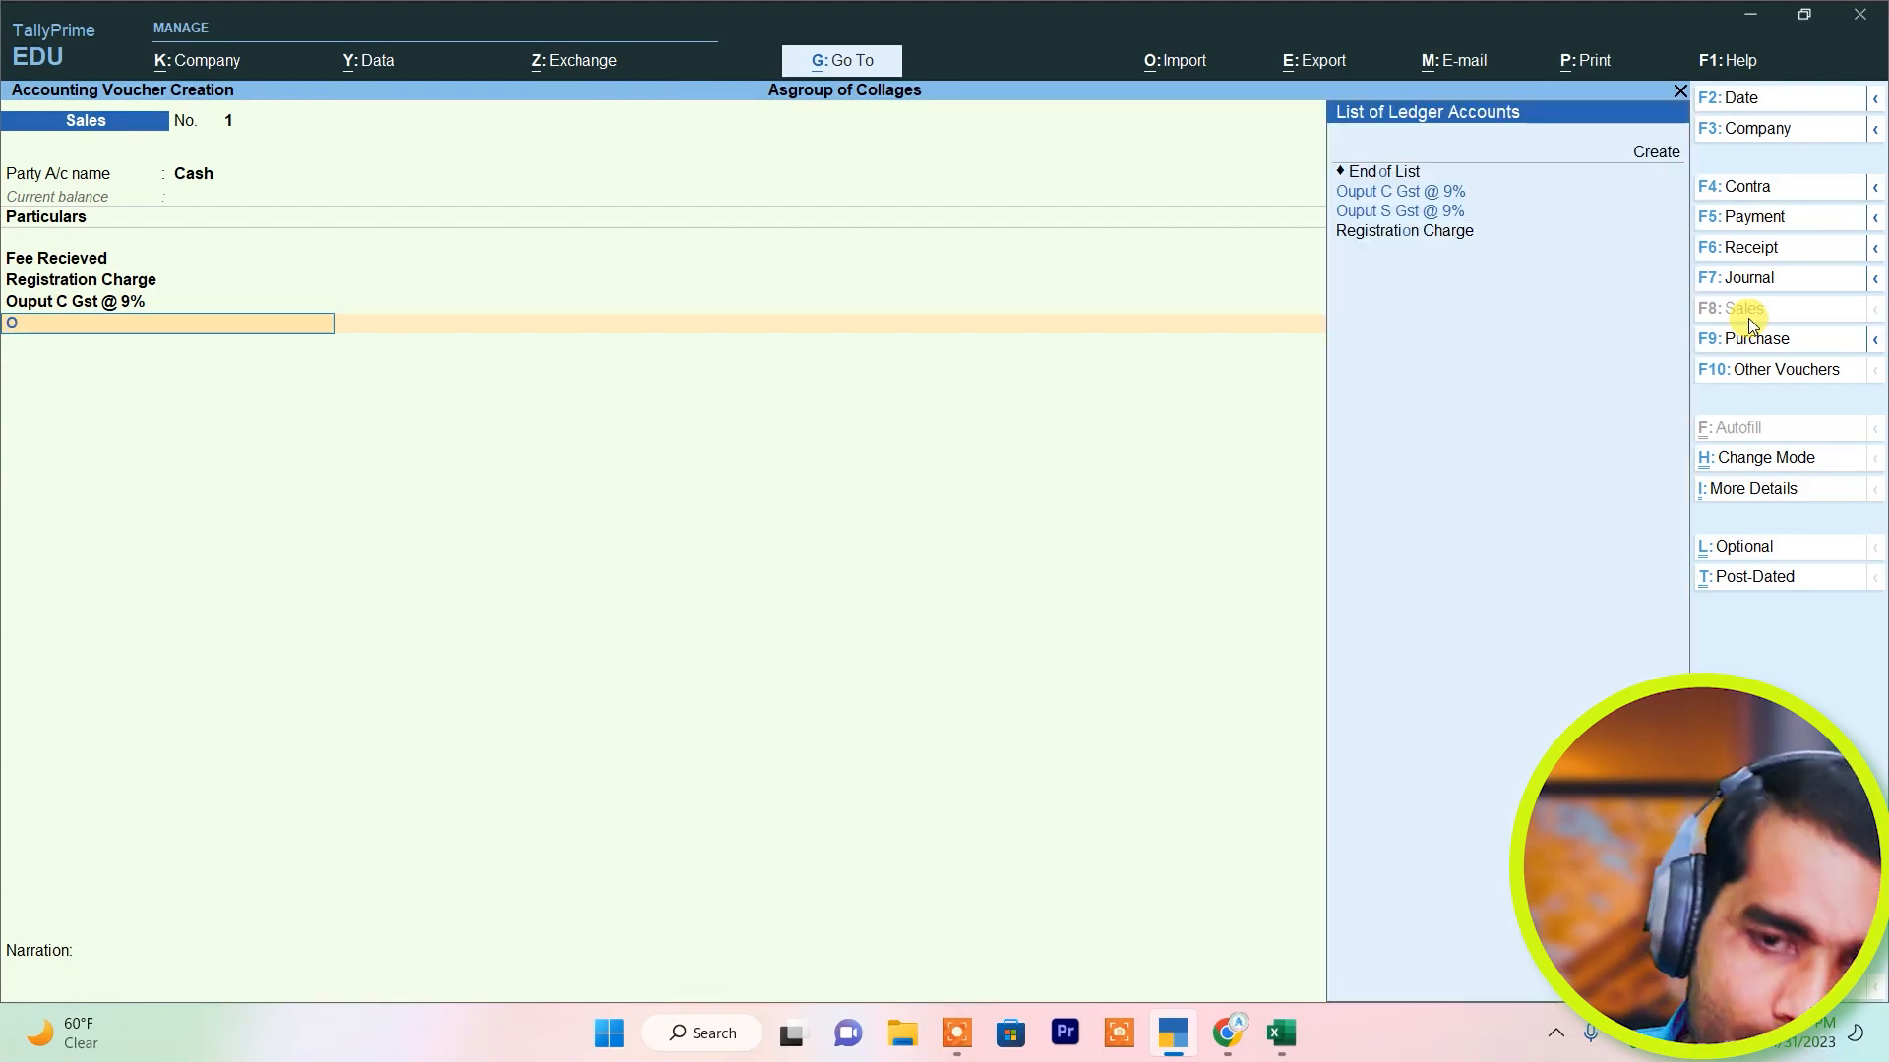
key(Down)
key(Return)
key(Return)
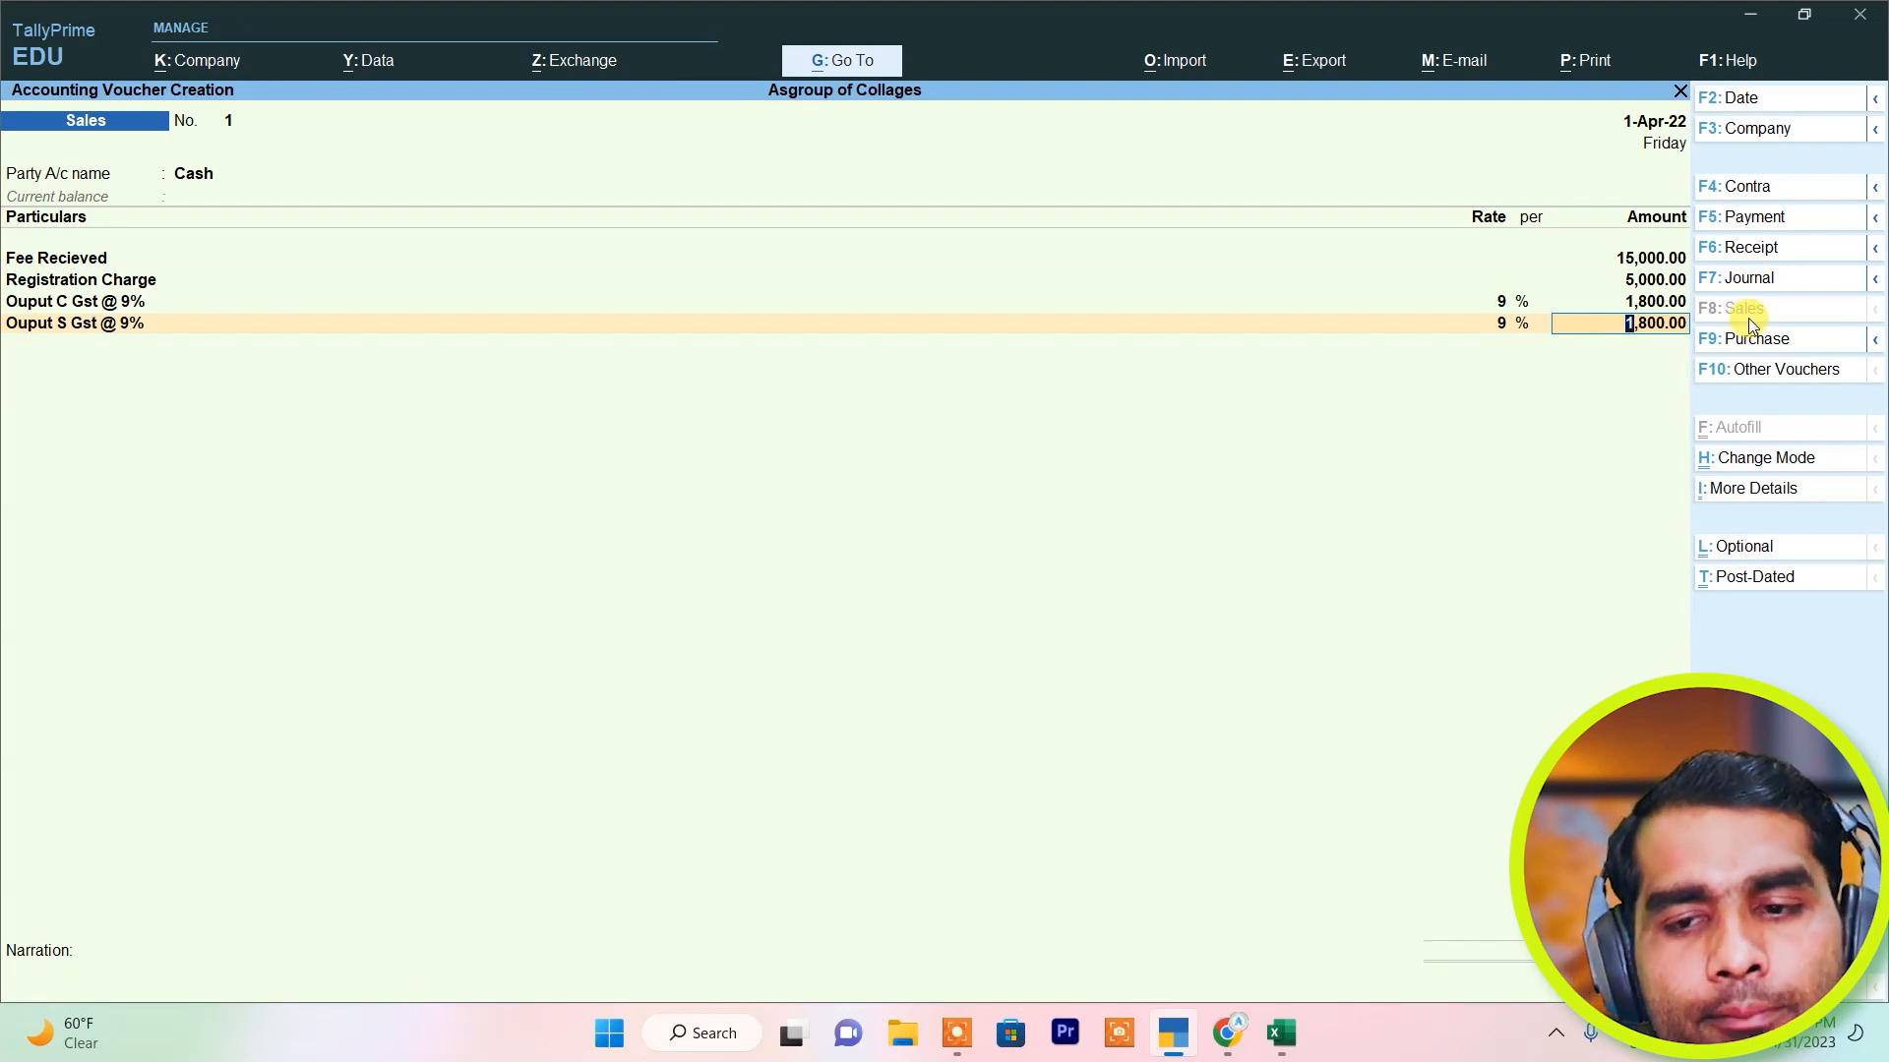
Preview the printed tax invoice for the current sales voucher, and close the preview.
key(alt+p)
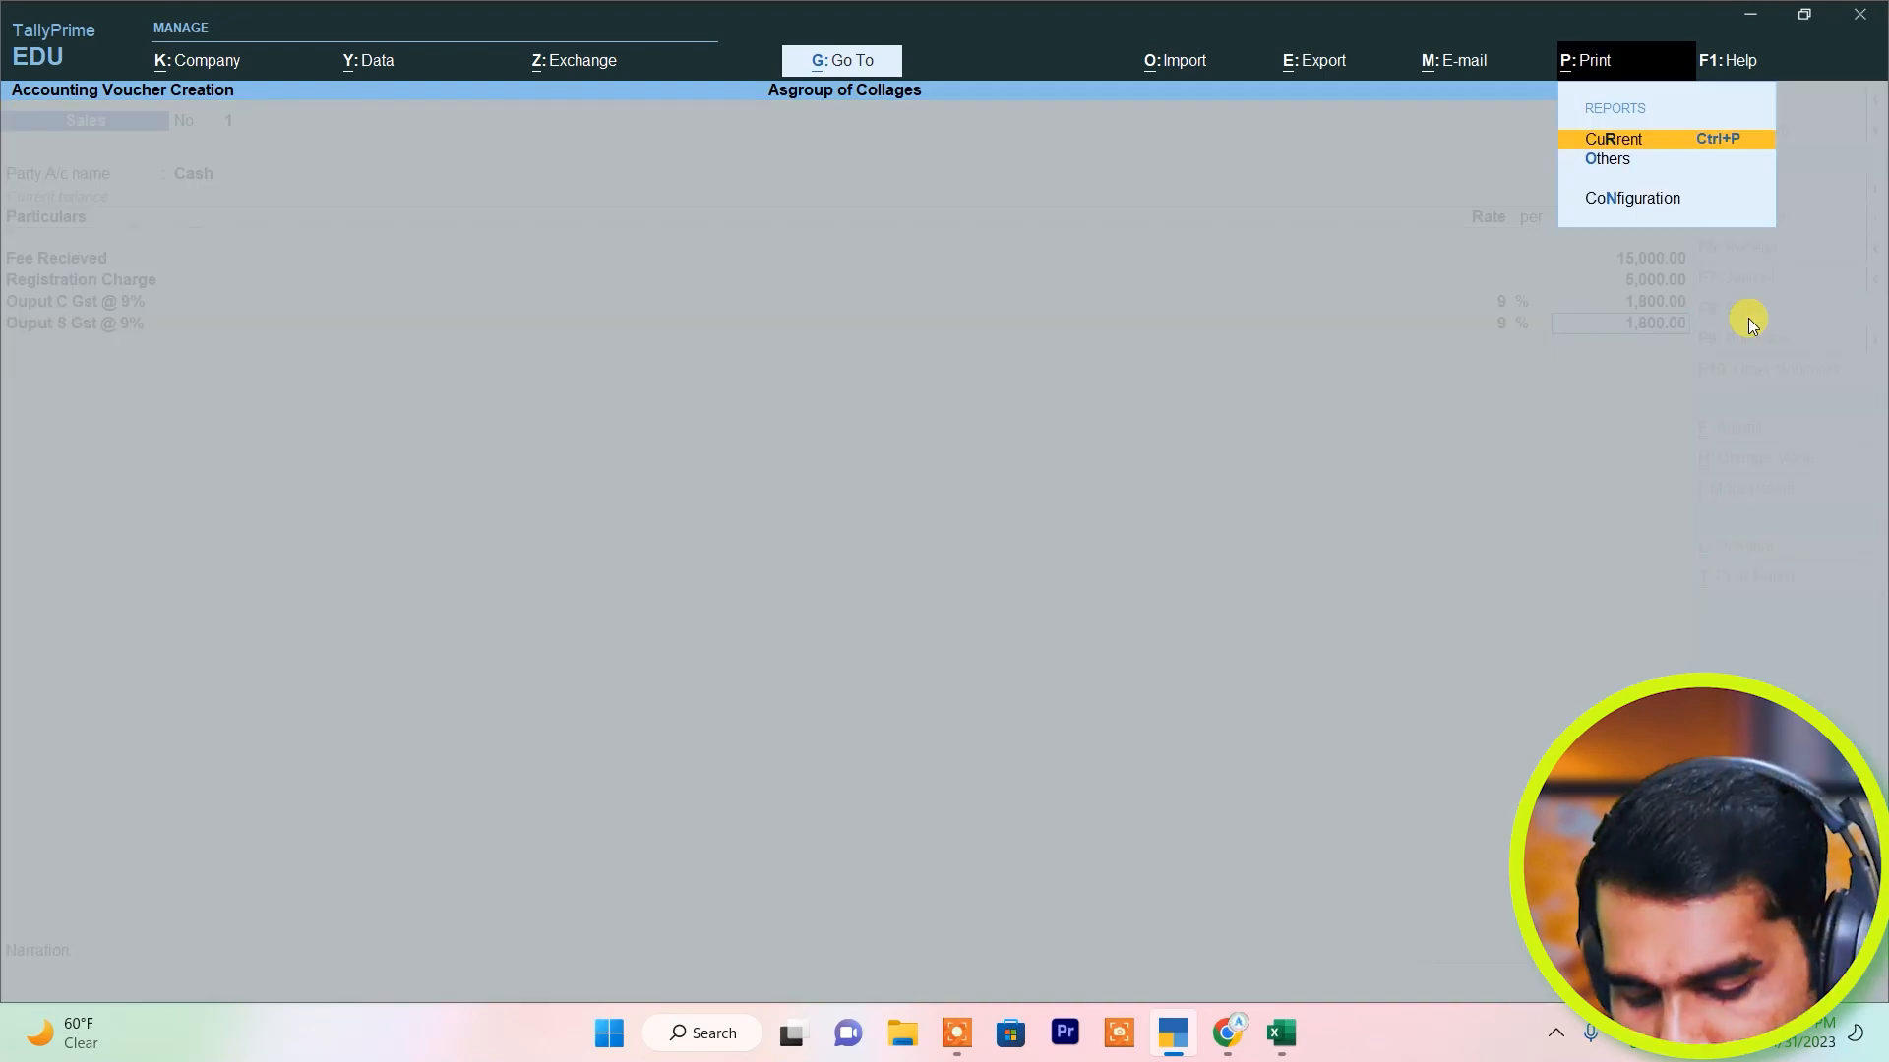
key(Return)
key(i)
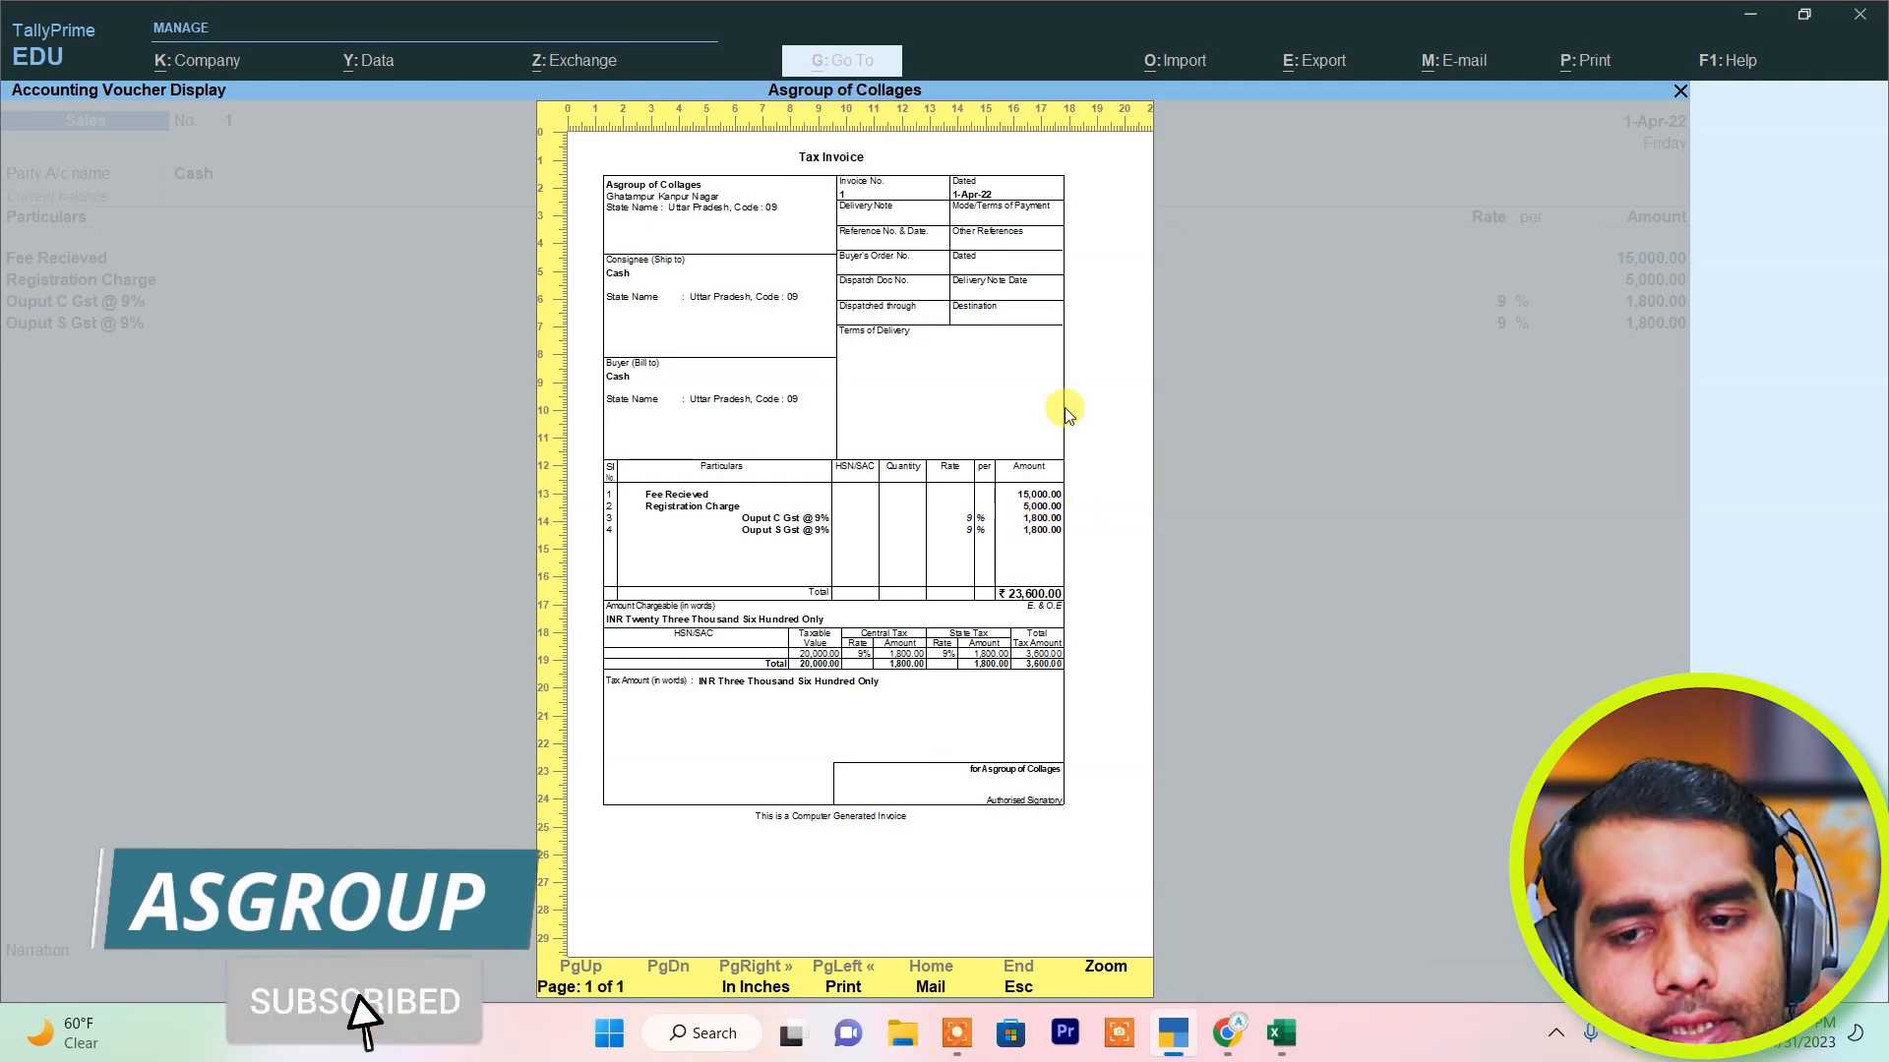
key(Escape)
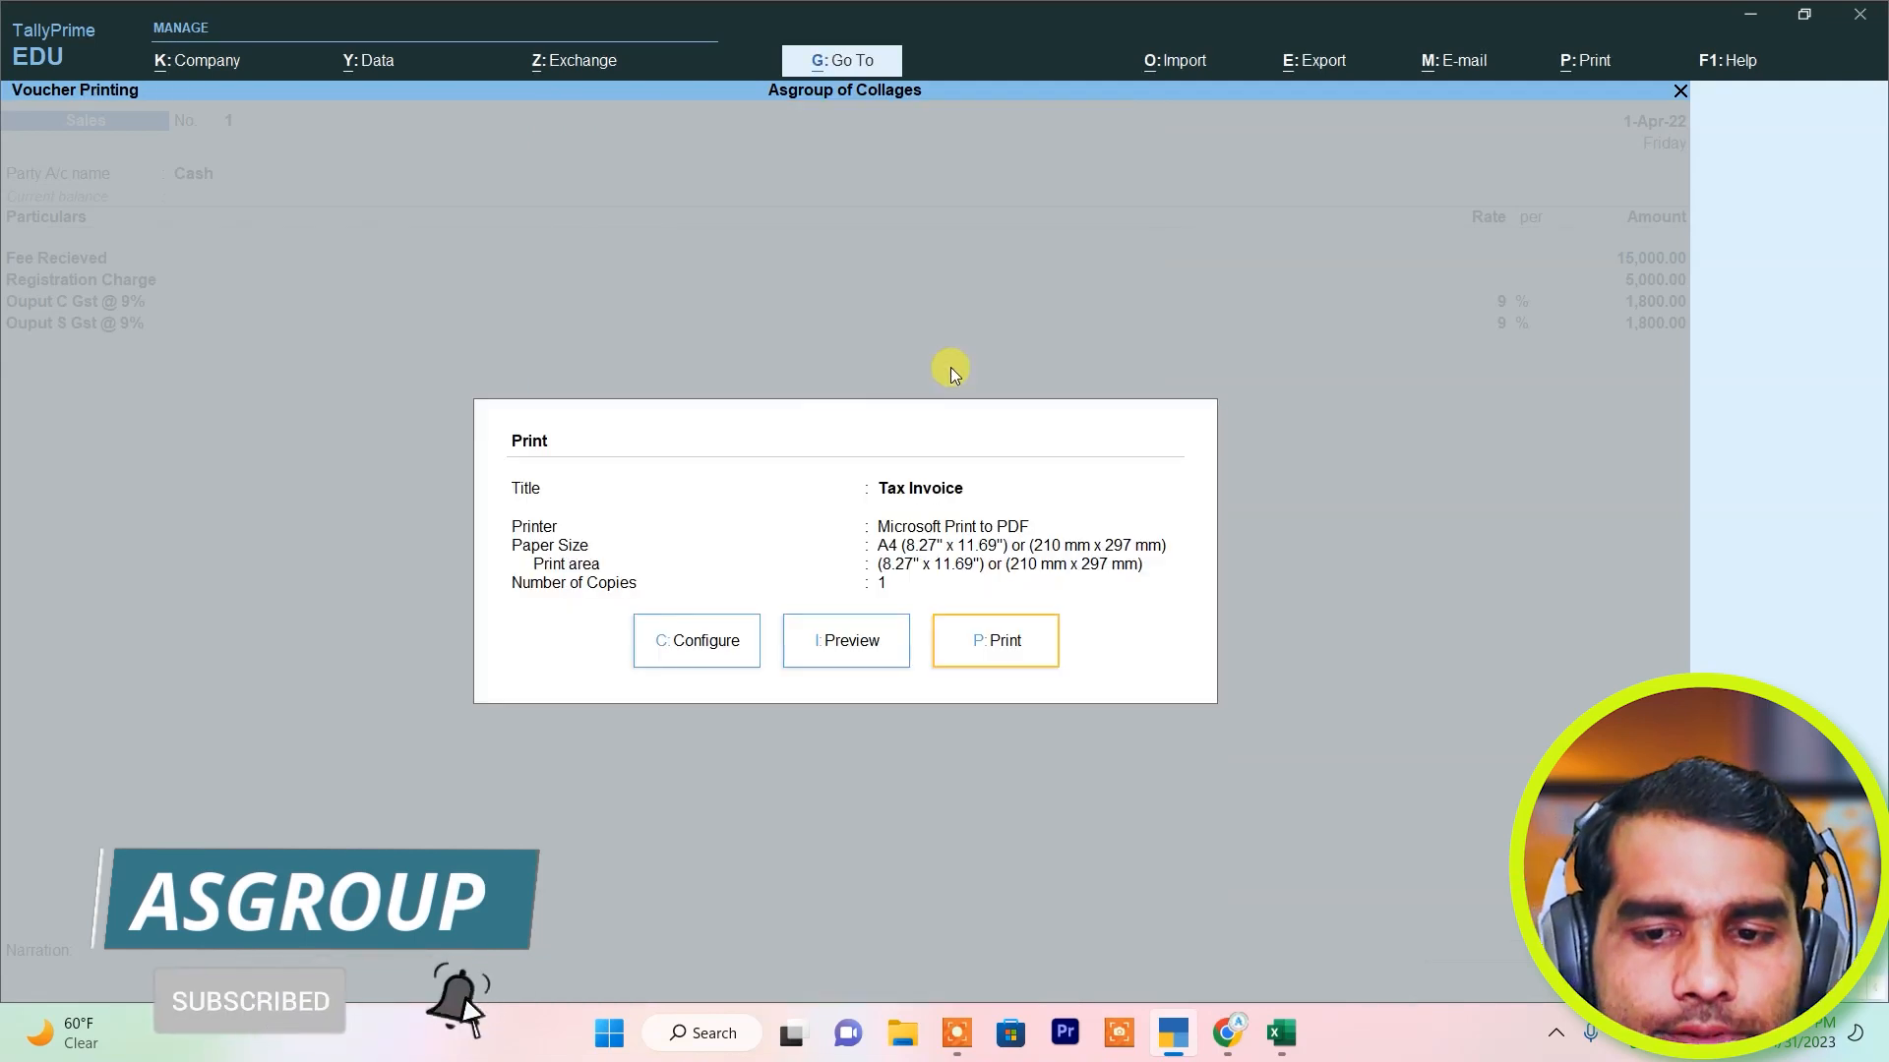
Leave sales voucher entry and open the GSTR-1 report.
key(Escape)
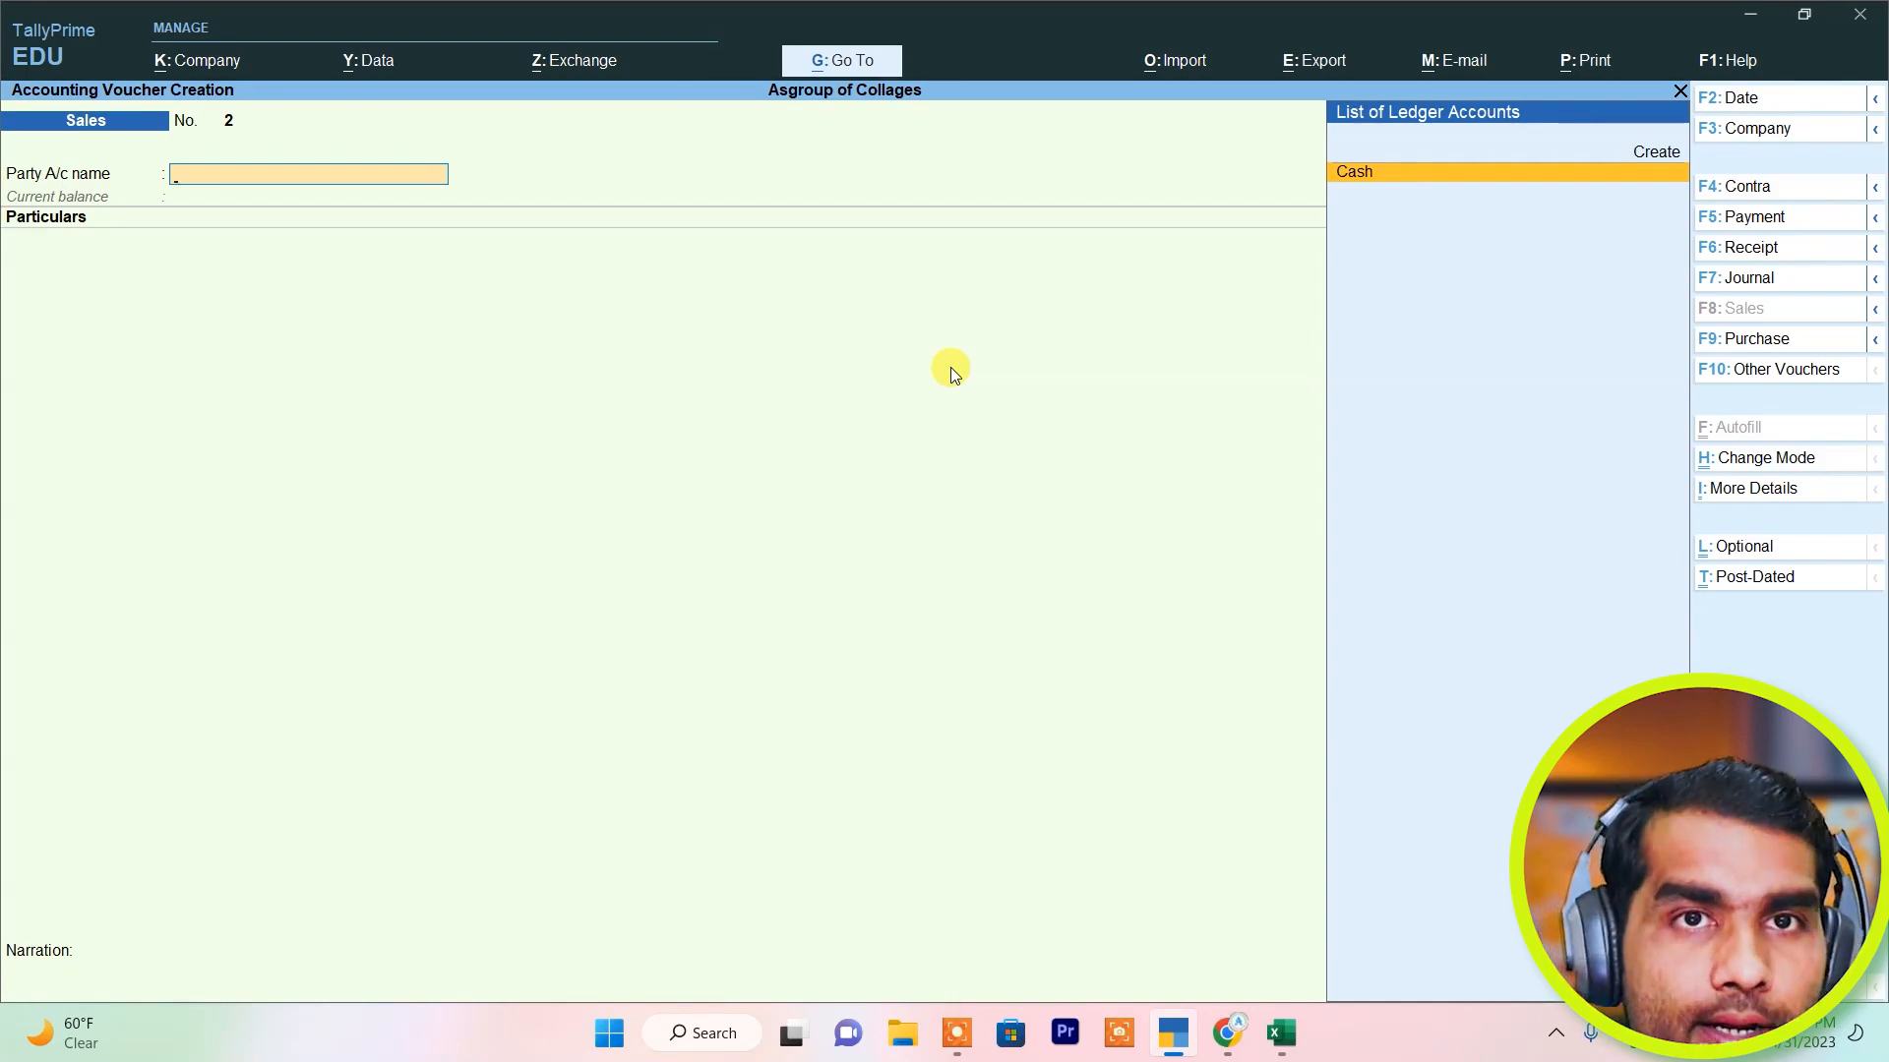
key(Escape)
key(Down)
key(Down)
key(Down)
key(Down)
key(Down)
key(Down)
key(Down)
key(Return)
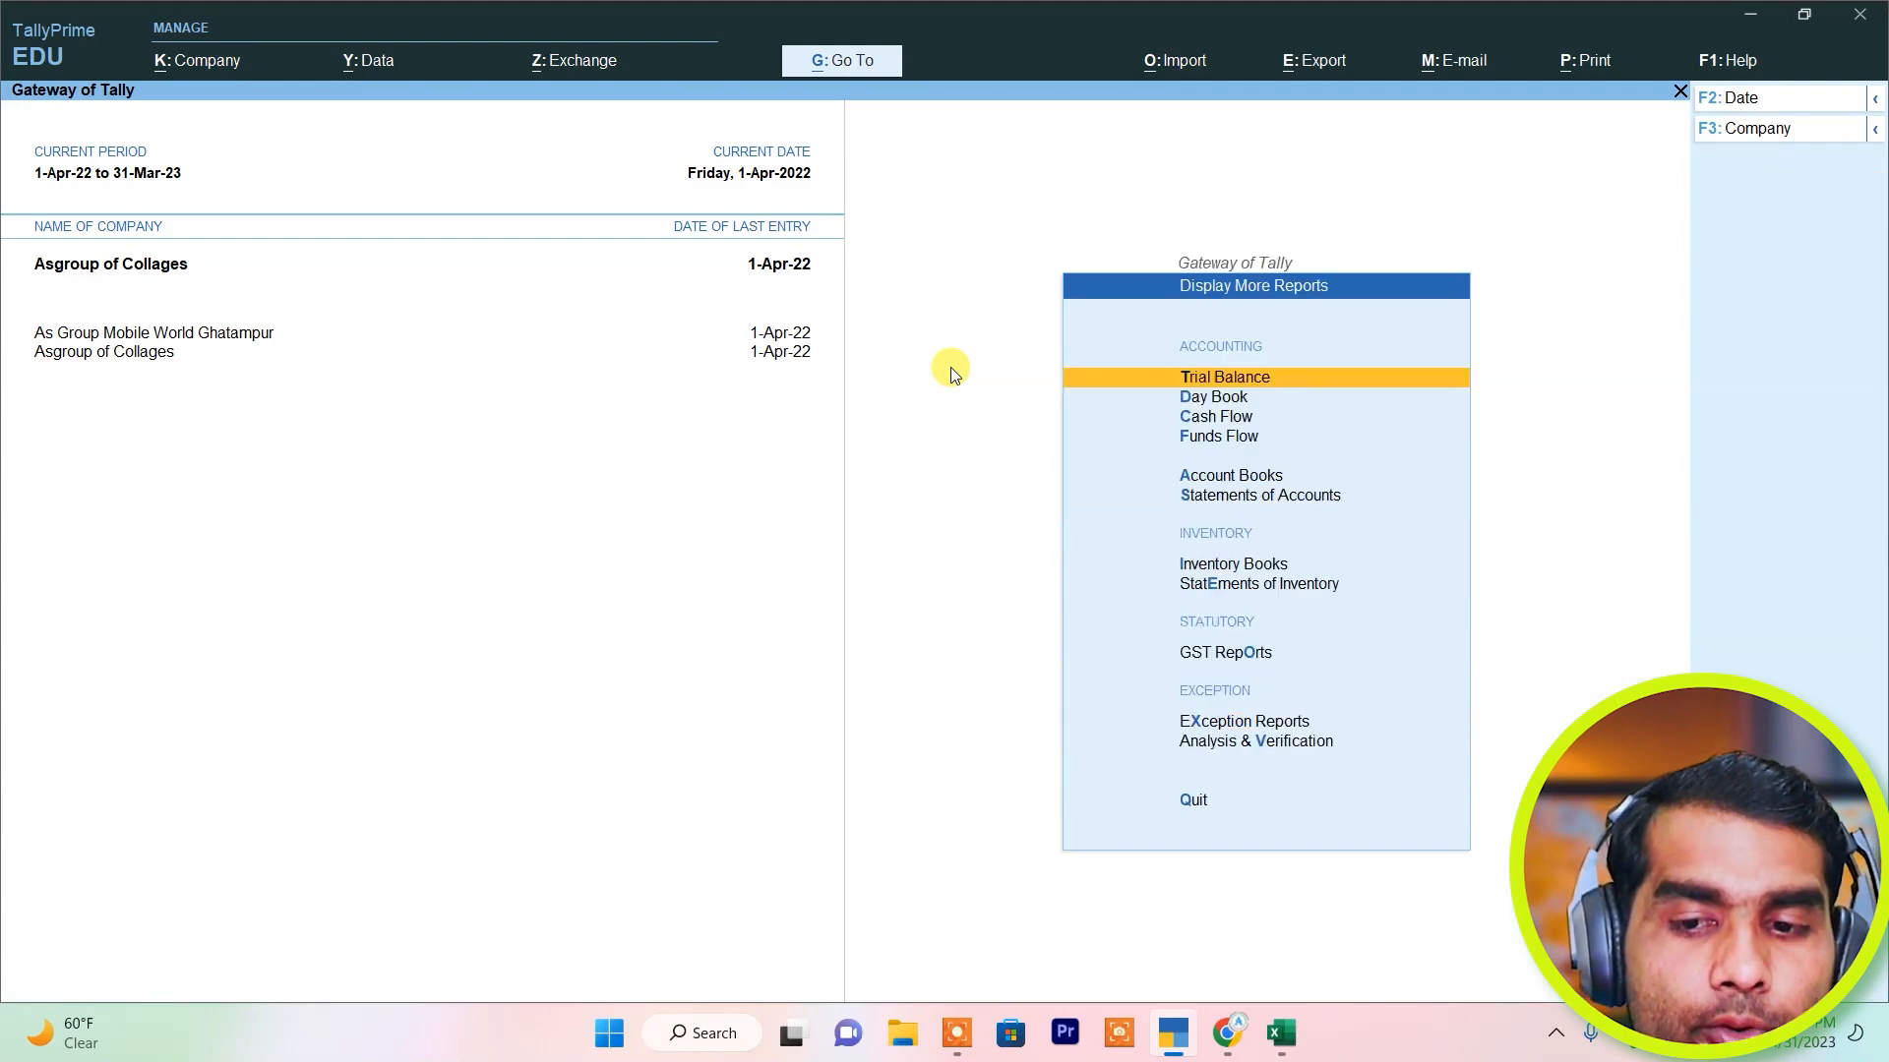
key(Down)
key(Down)
key(Down)
key(Down)
key(Down)
key(Down)
key(Down)
key(Down)
key(Down)
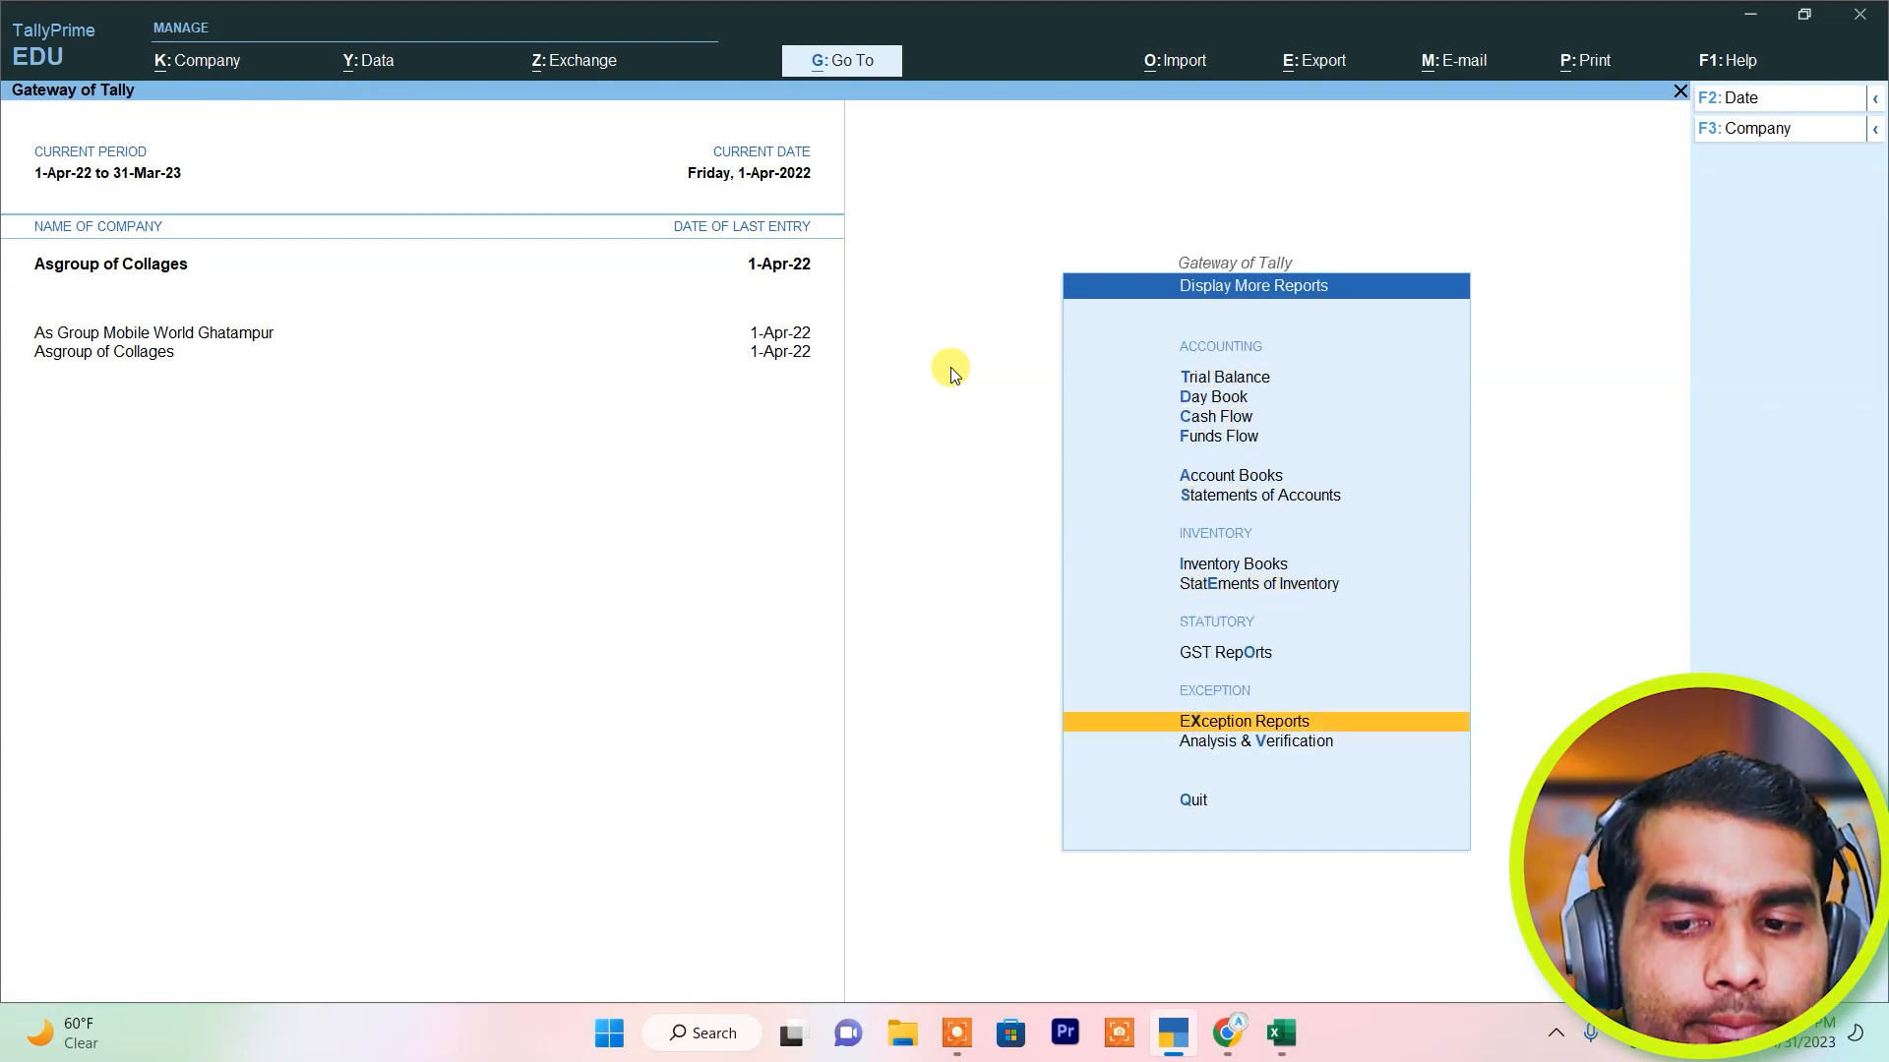
key(Up)
key(Return)
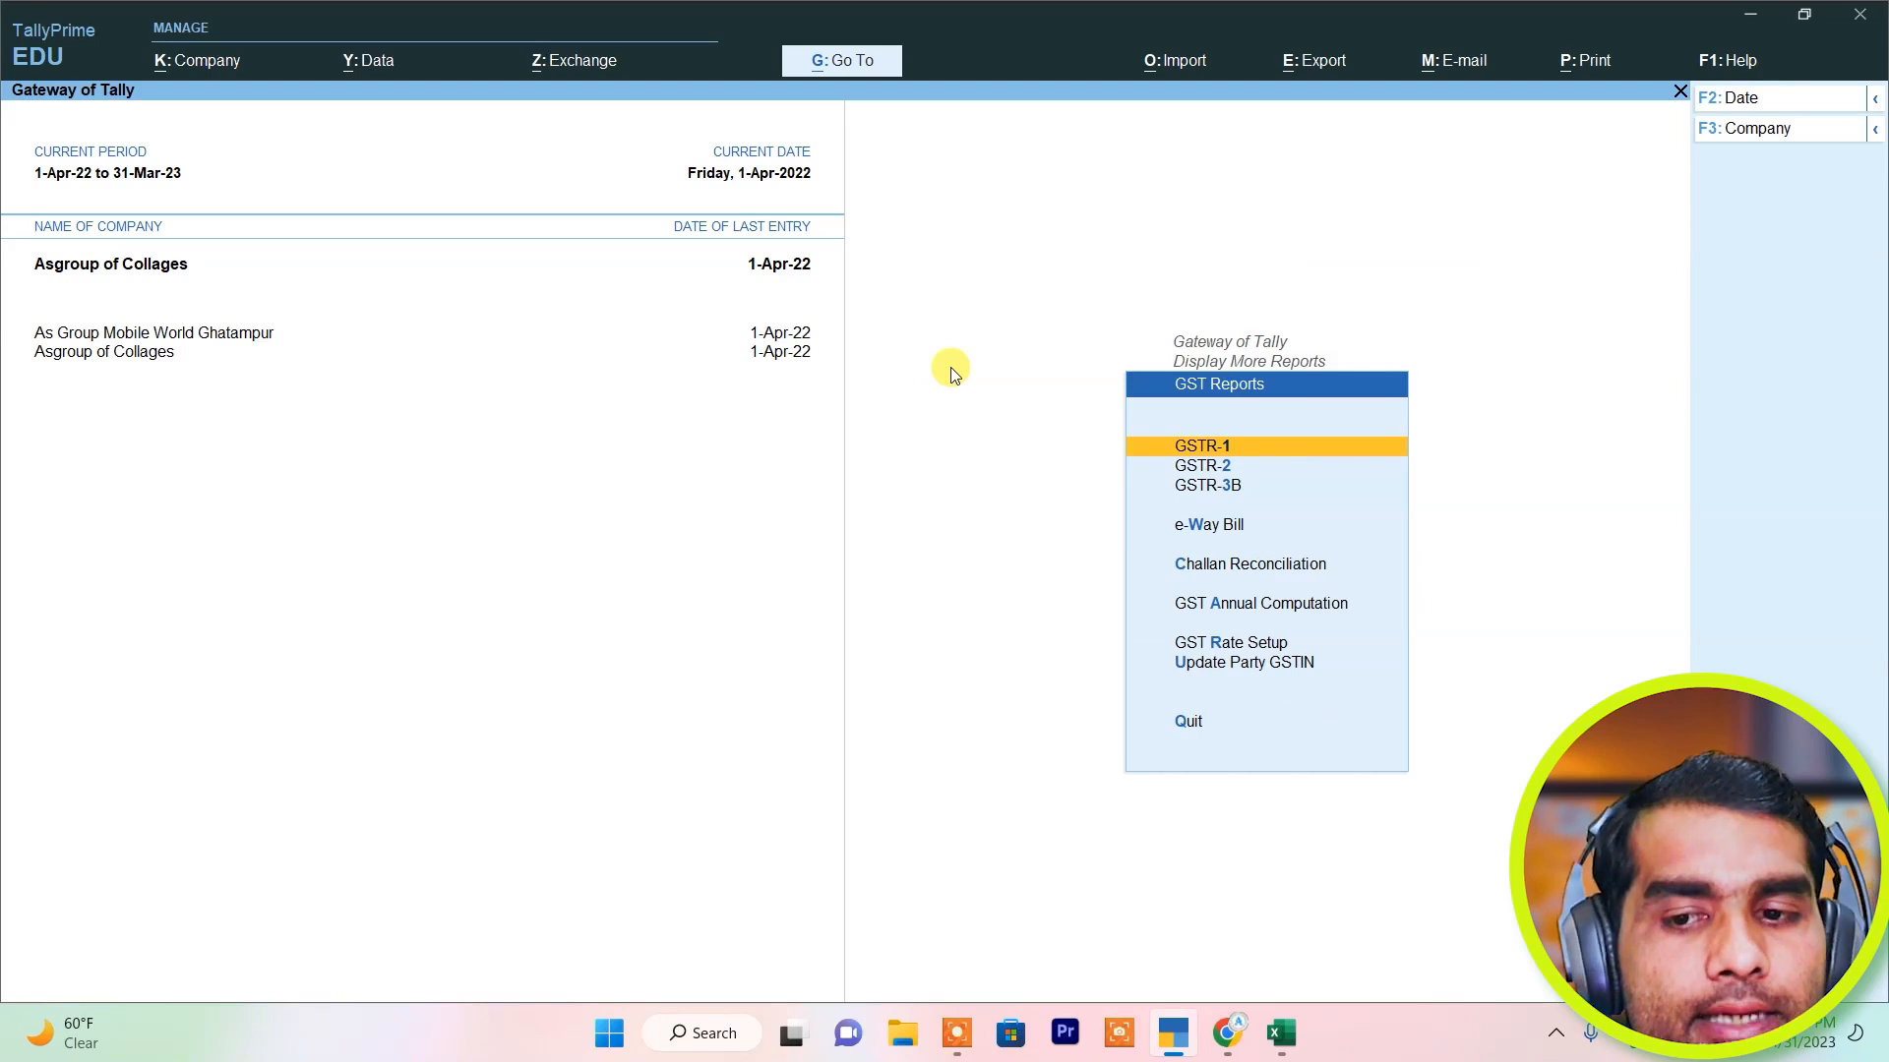
key(Return)
Examine the B2C(Small) Invoices - 7 entry of GSTR-1 down to its voucher register, and return to the Gateway of Tally.
key(Down)
key(Down)
key(Down)
key(Down)
key(Down)
key(Down)
key(Down)
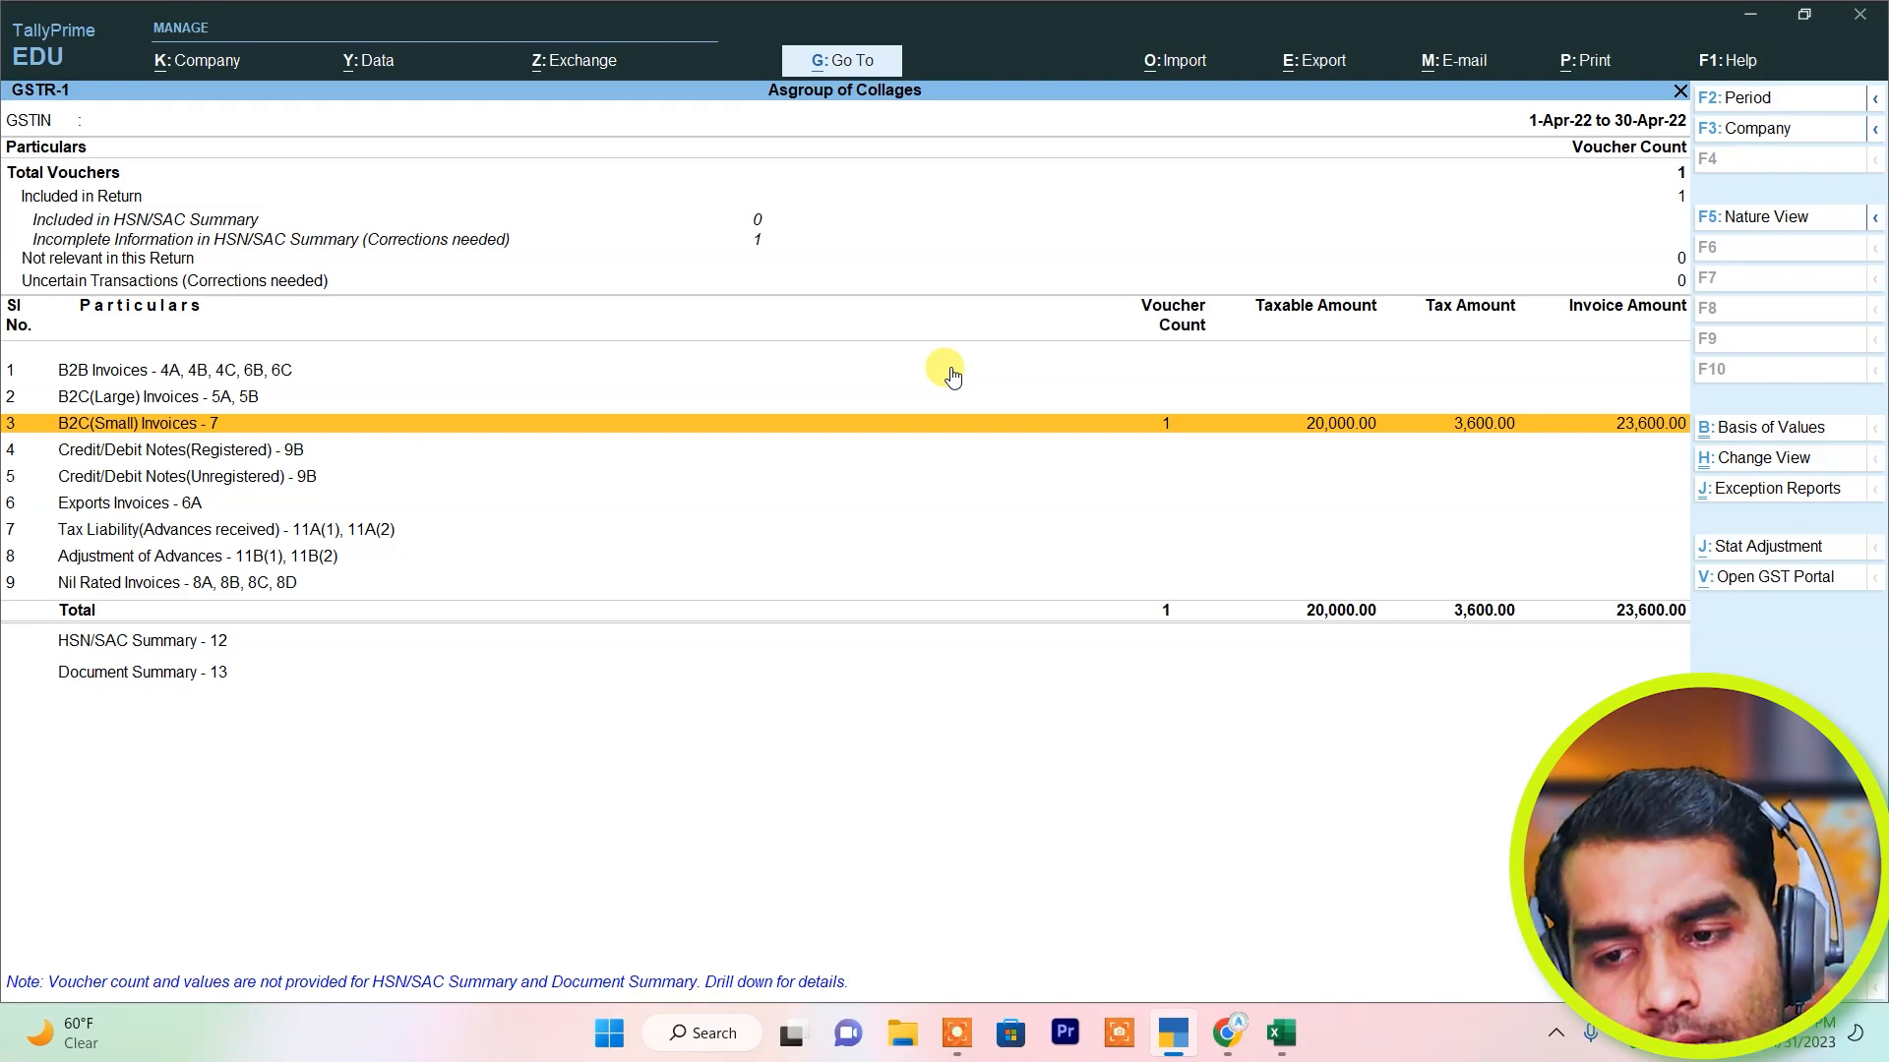
key(Return)
key(Return)
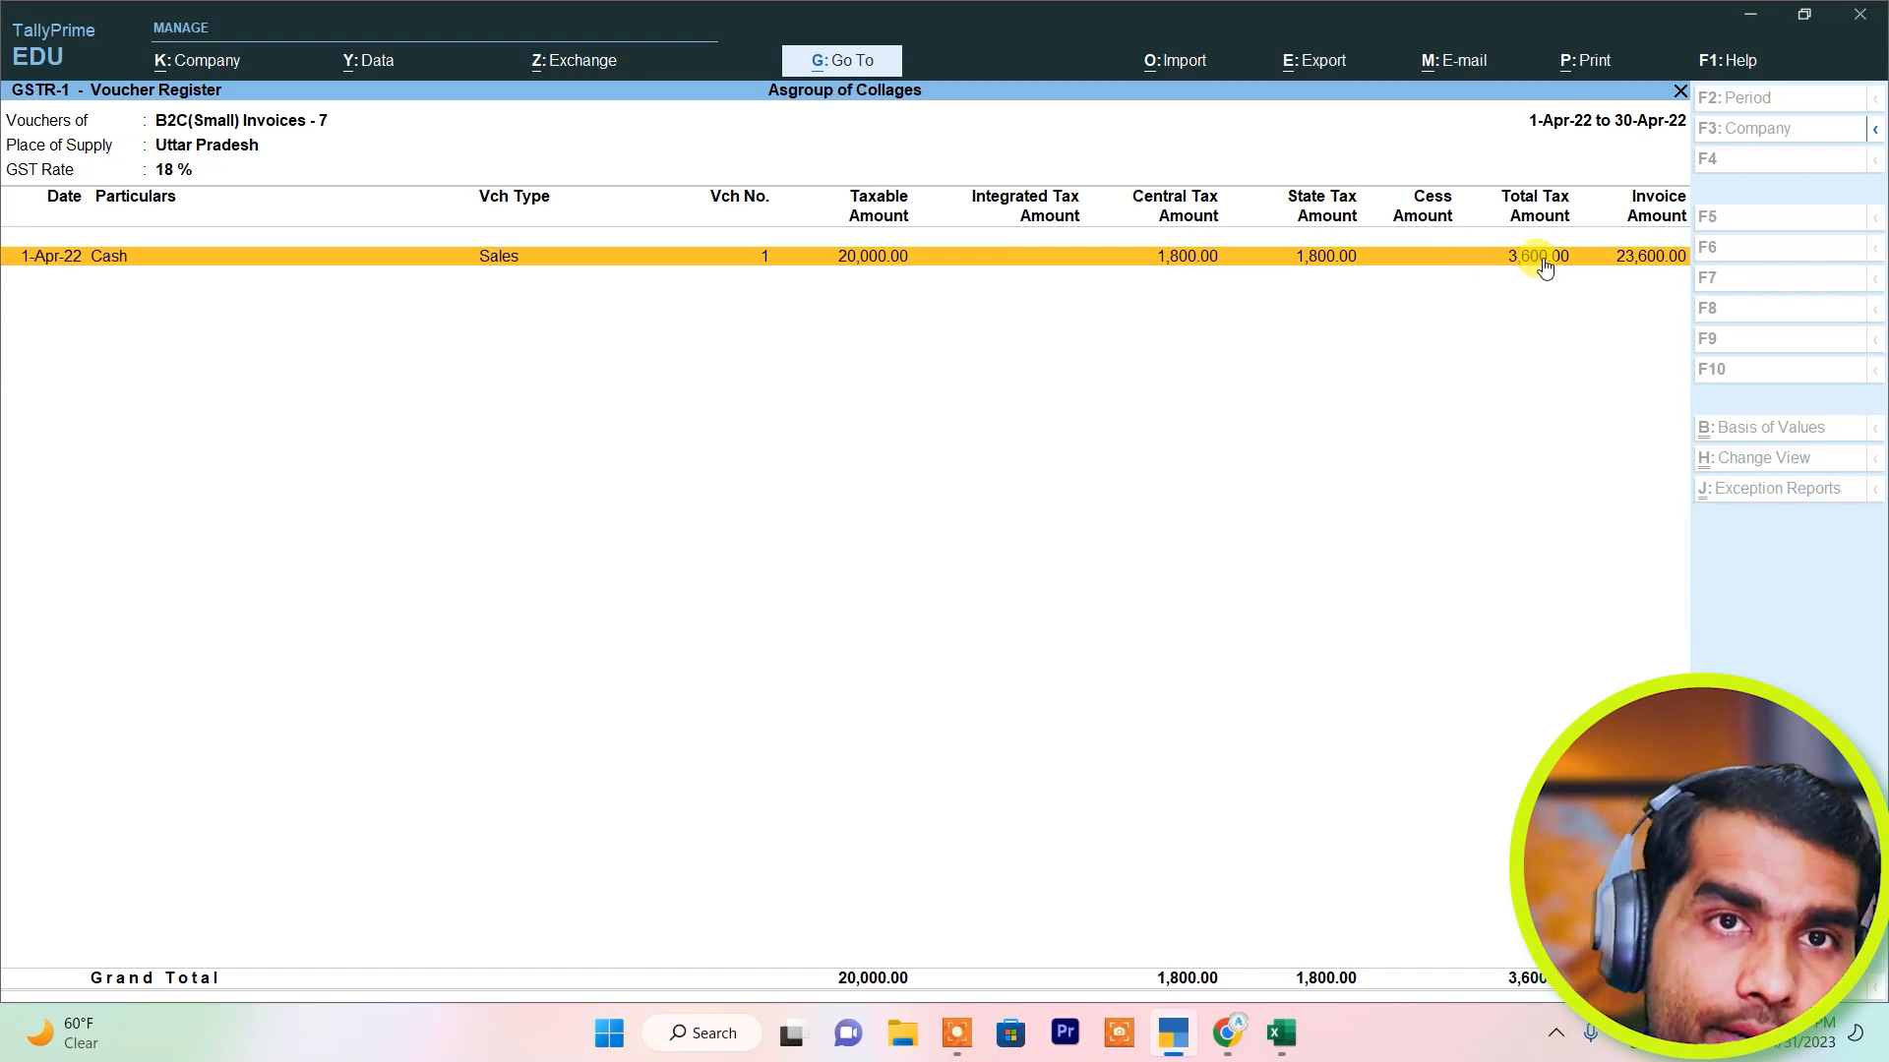
key(Escape)
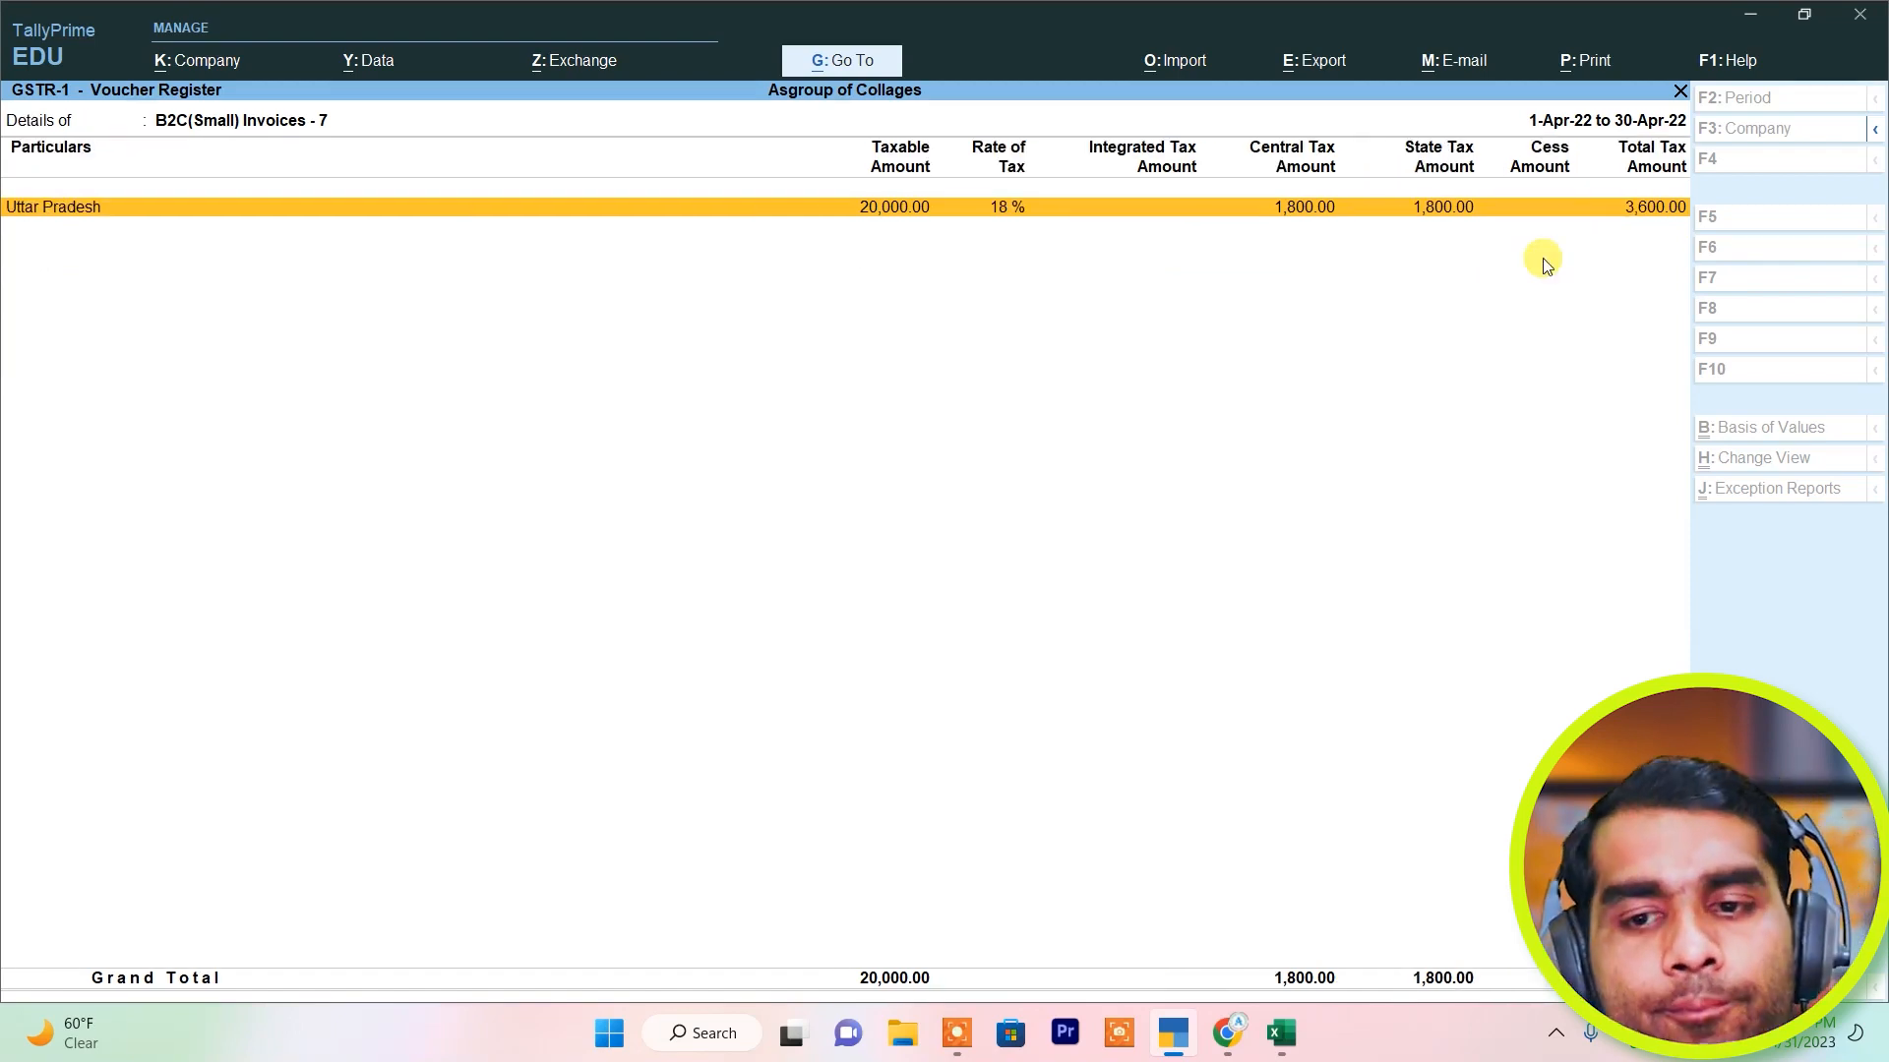
key(Escape)
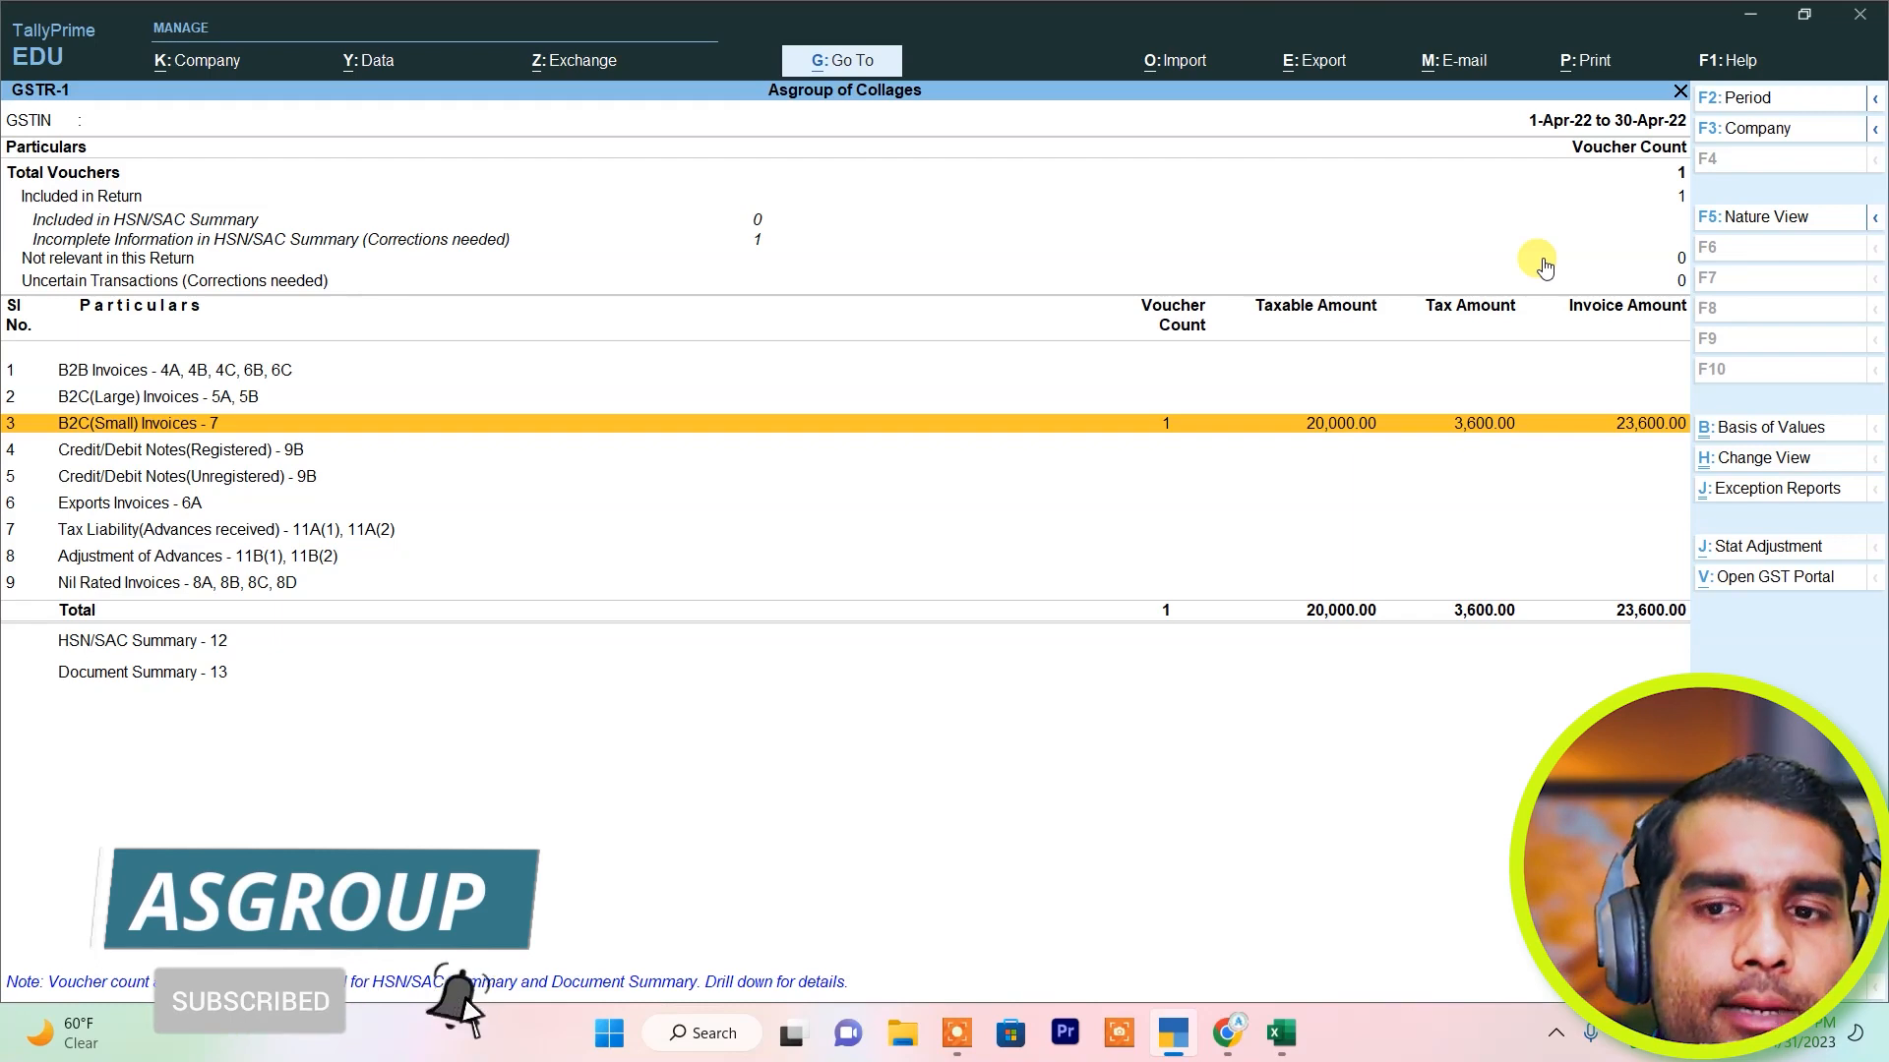
key(Escape)
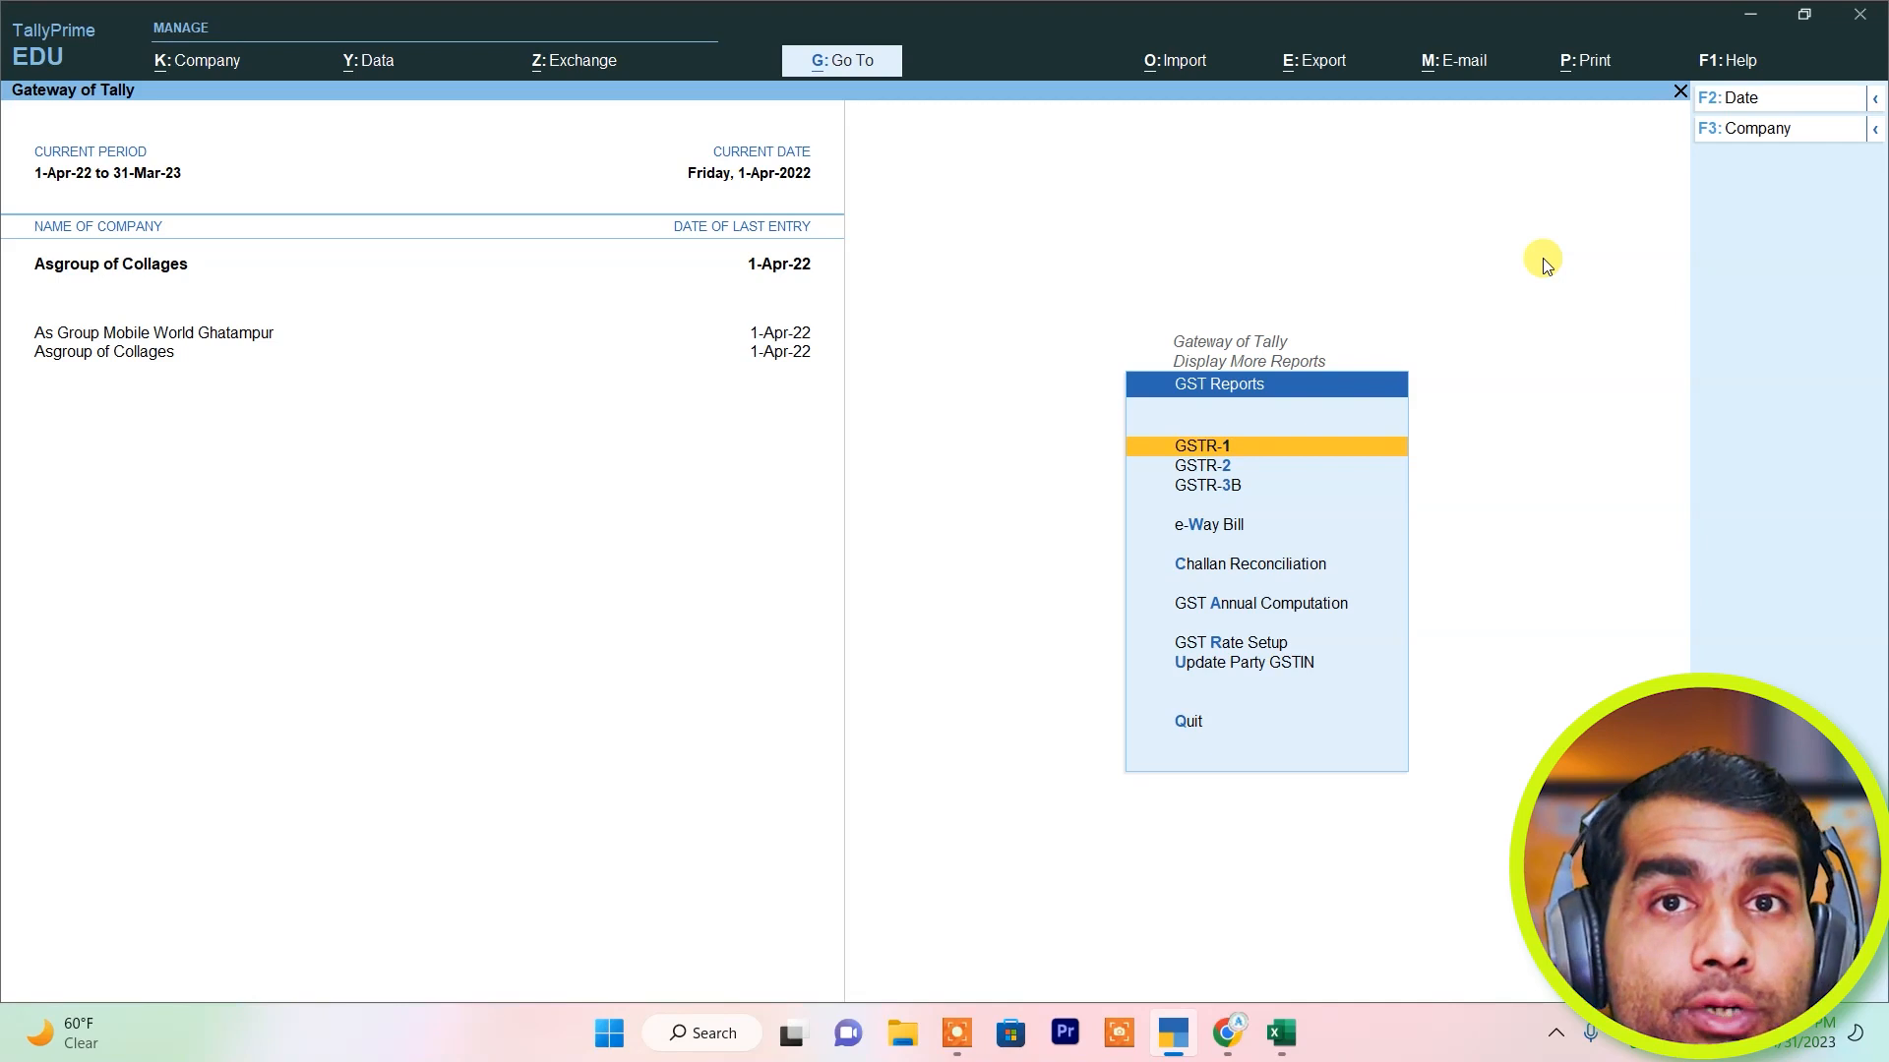
key(Escape)
key(Escape)
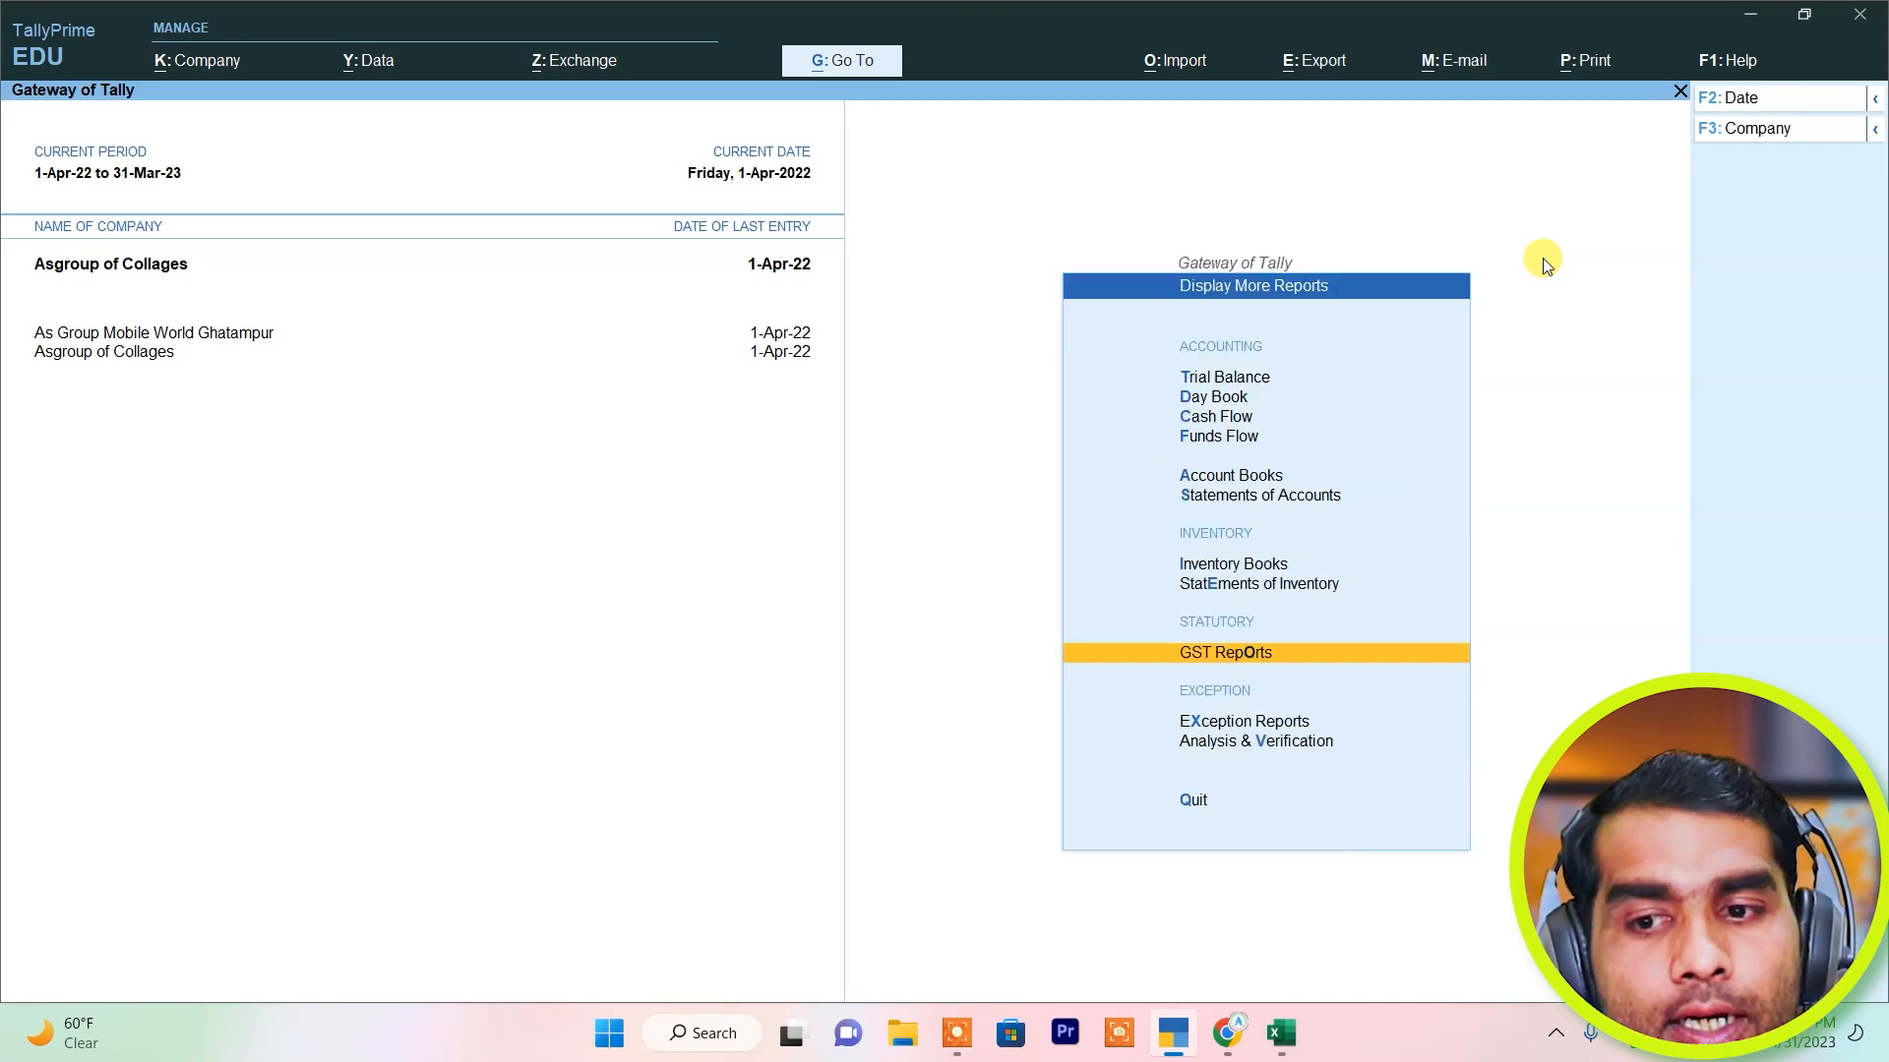
Start a new ledger master and name it Advertisement Charge.
key(Up)
key(Up)
key(Up)
key(Up)
key(Up)
key(Up)
key(Up)
key(Up)
key(Up)
key(Up)
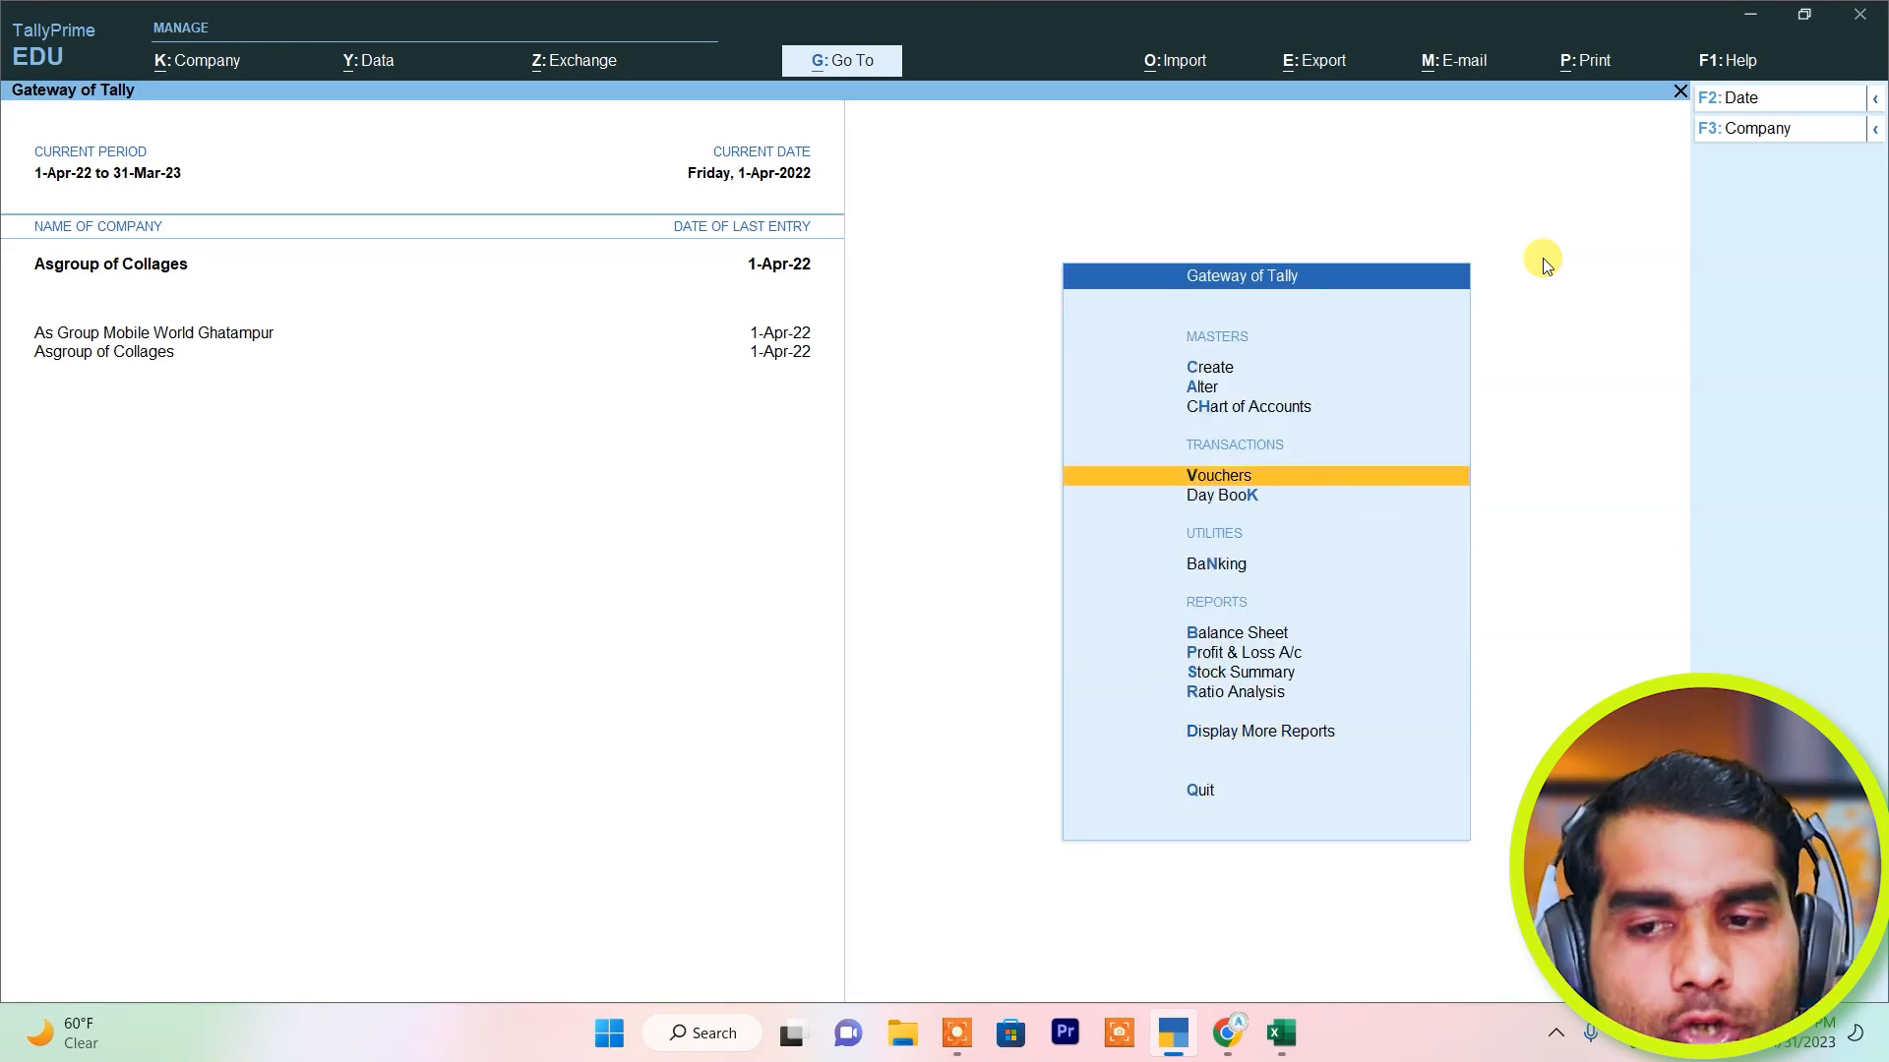
key(Return)
key(Down)
key(Down)
key(Down)
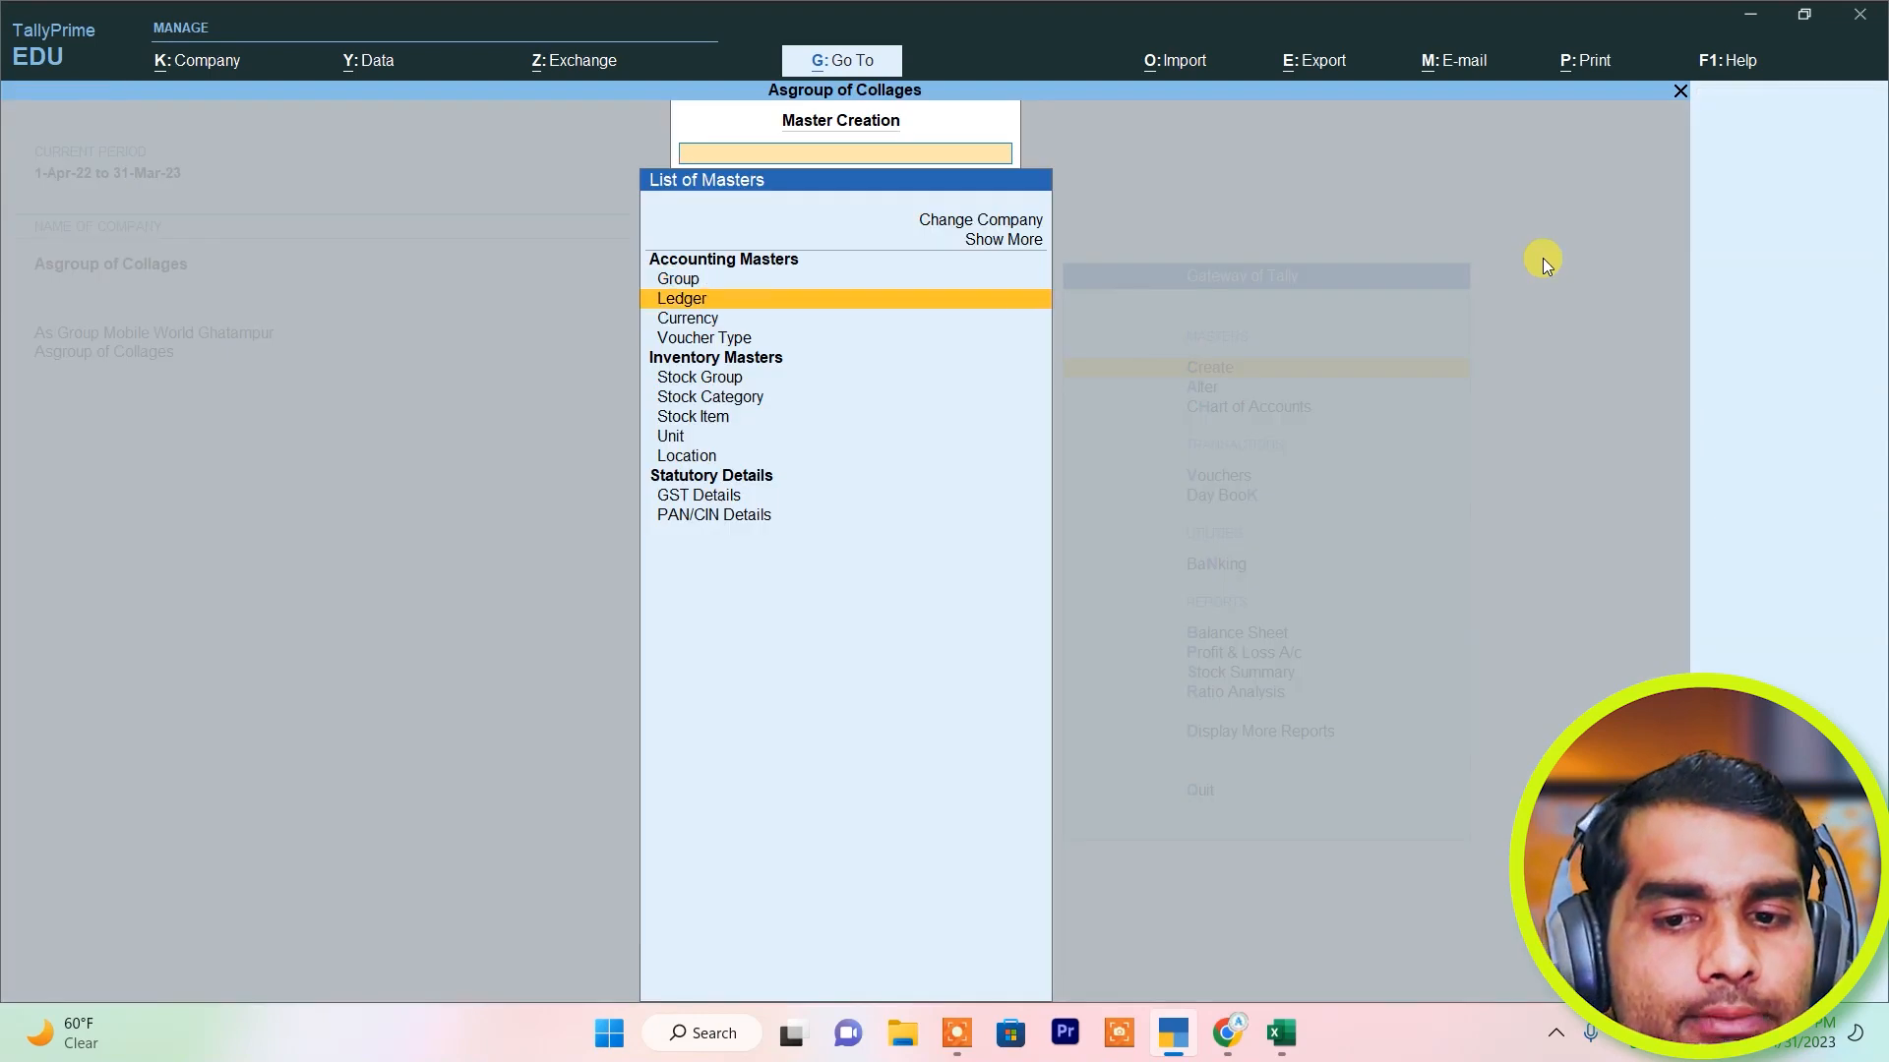
key(Up)
key(Up)
key(Return)
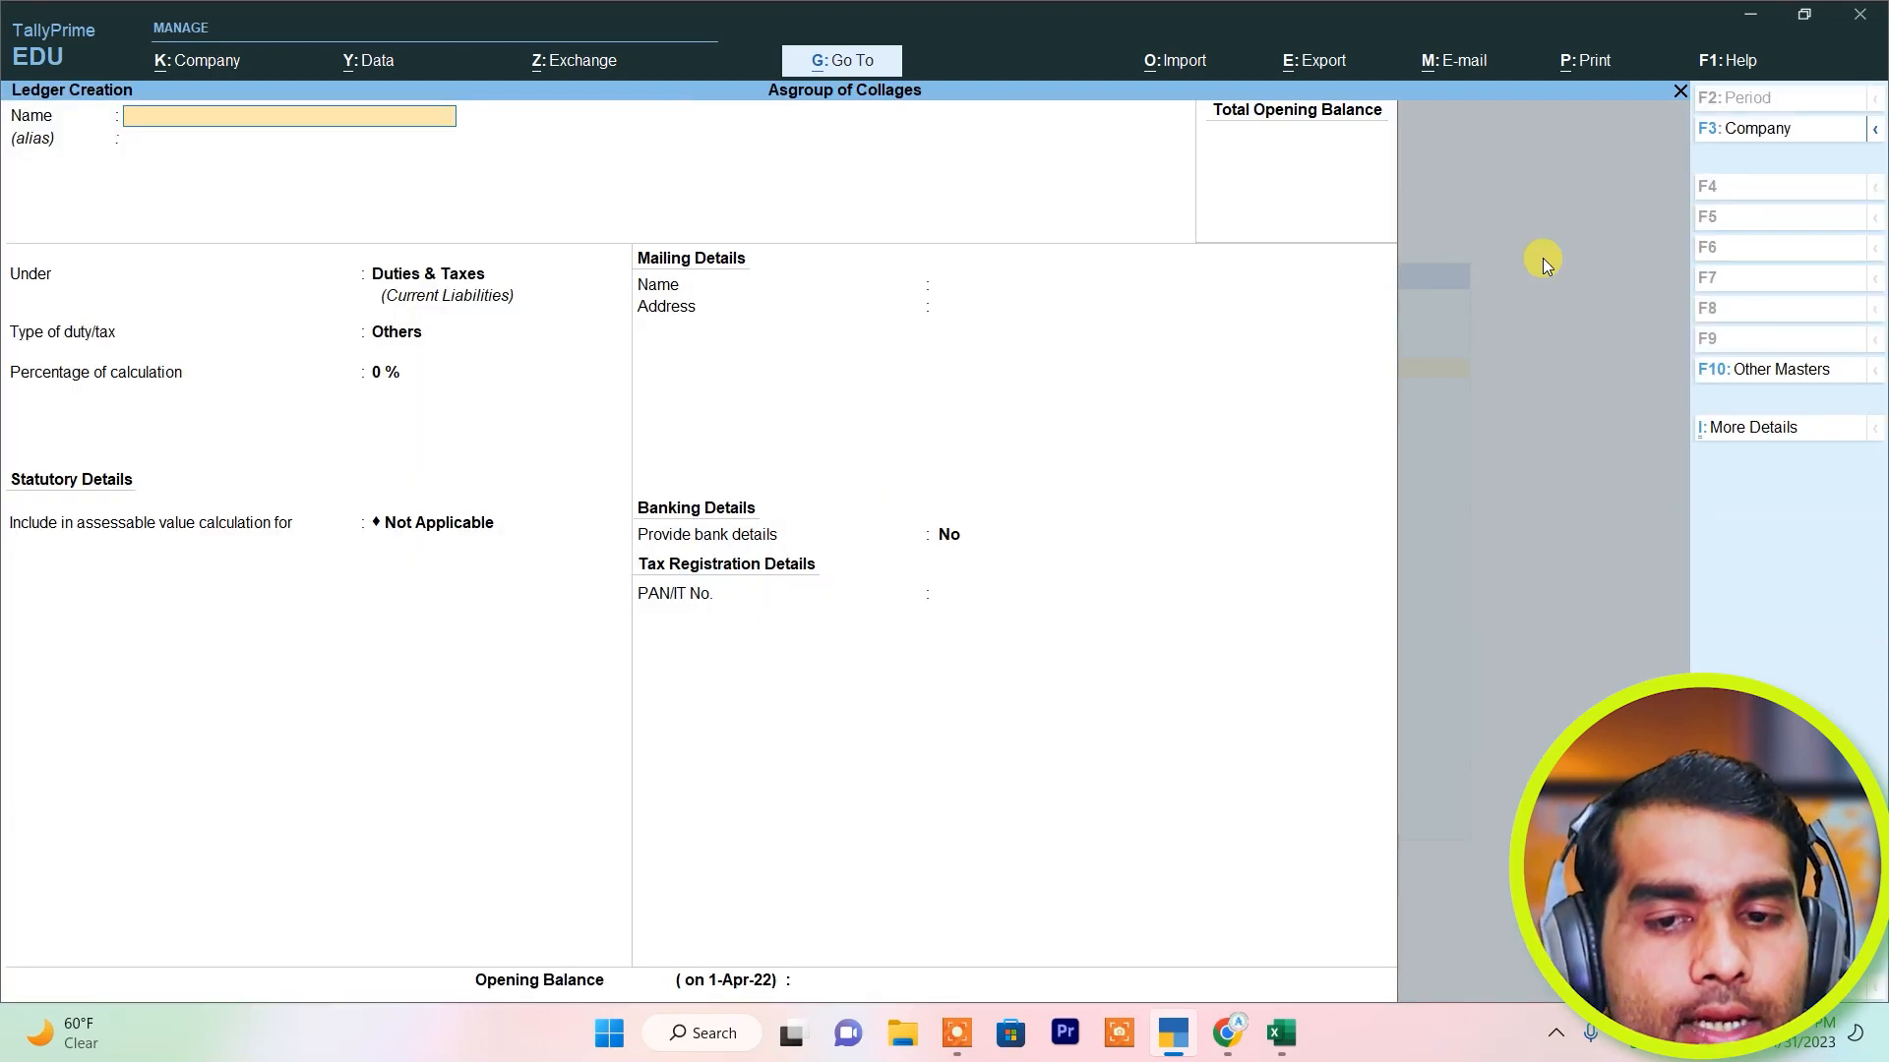
text(Advertisement charge)
key(Return)
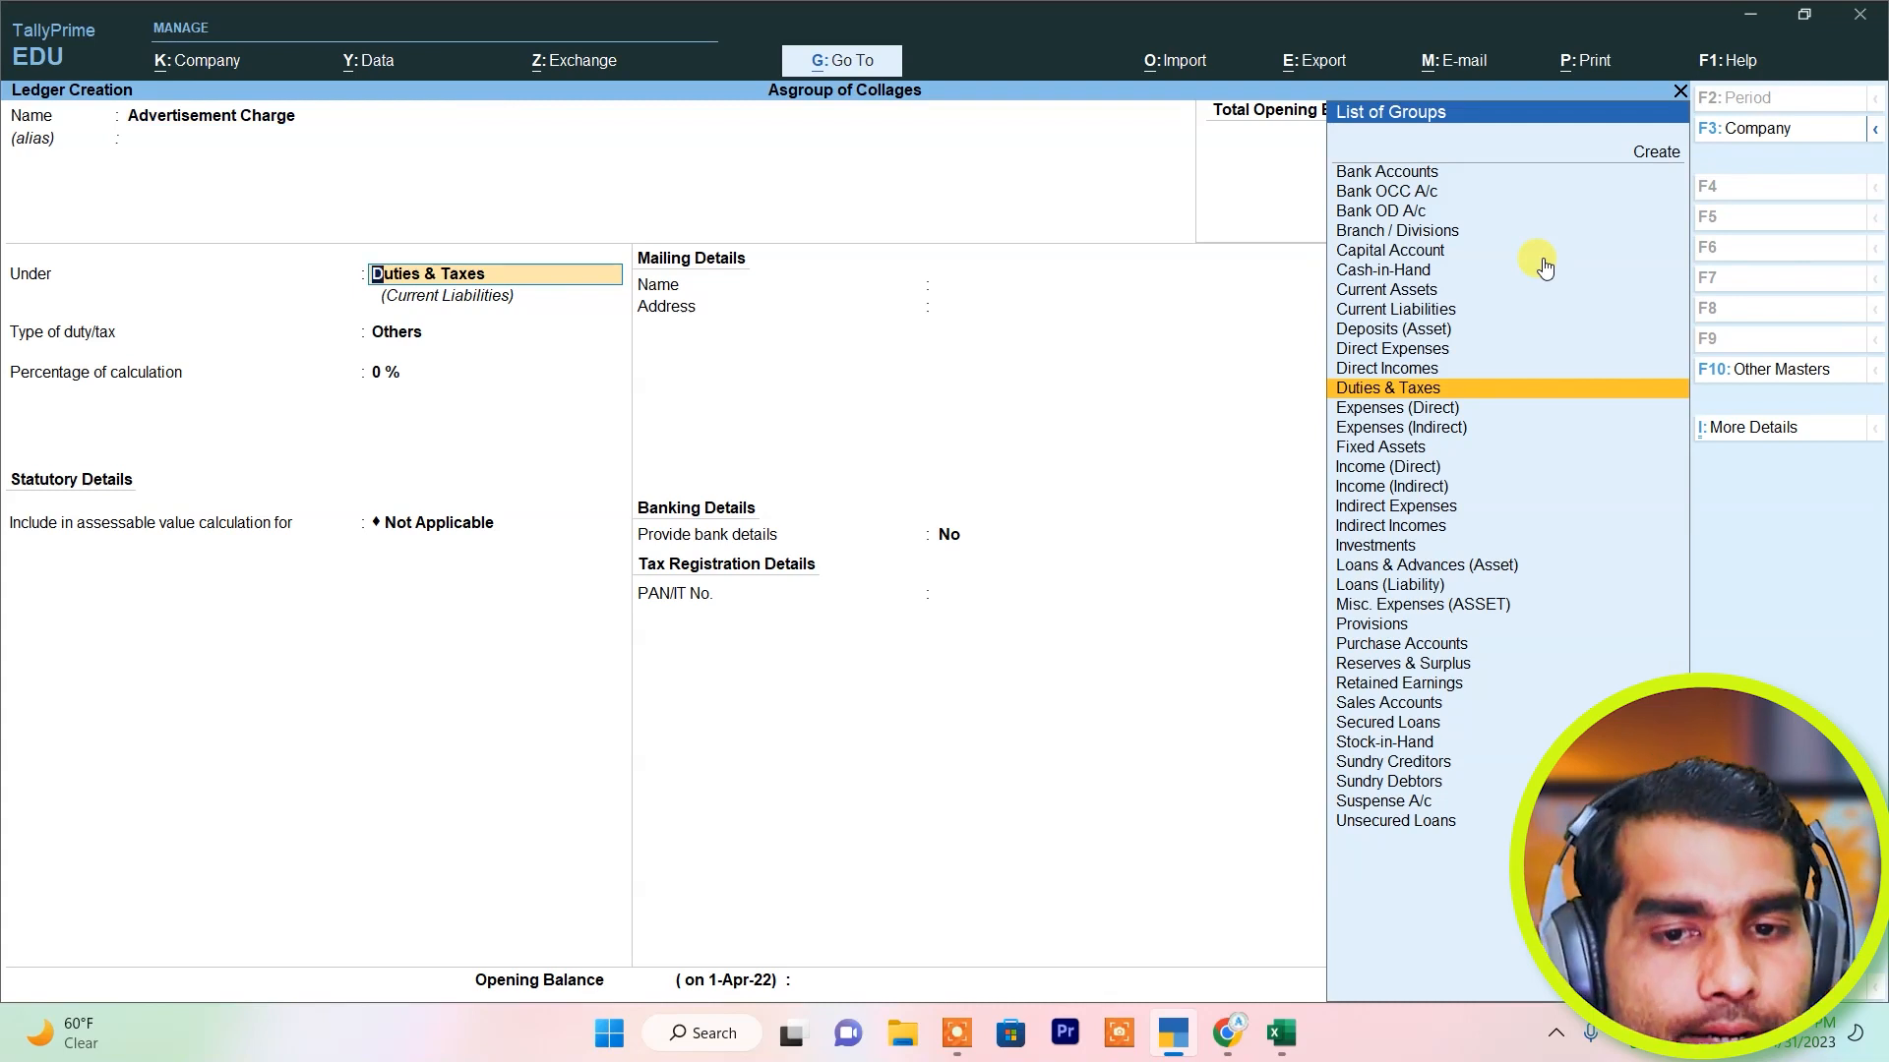
Place the Advertisement Charge ledger under Indirect Expenses and keep GST applicable.
text(ind)
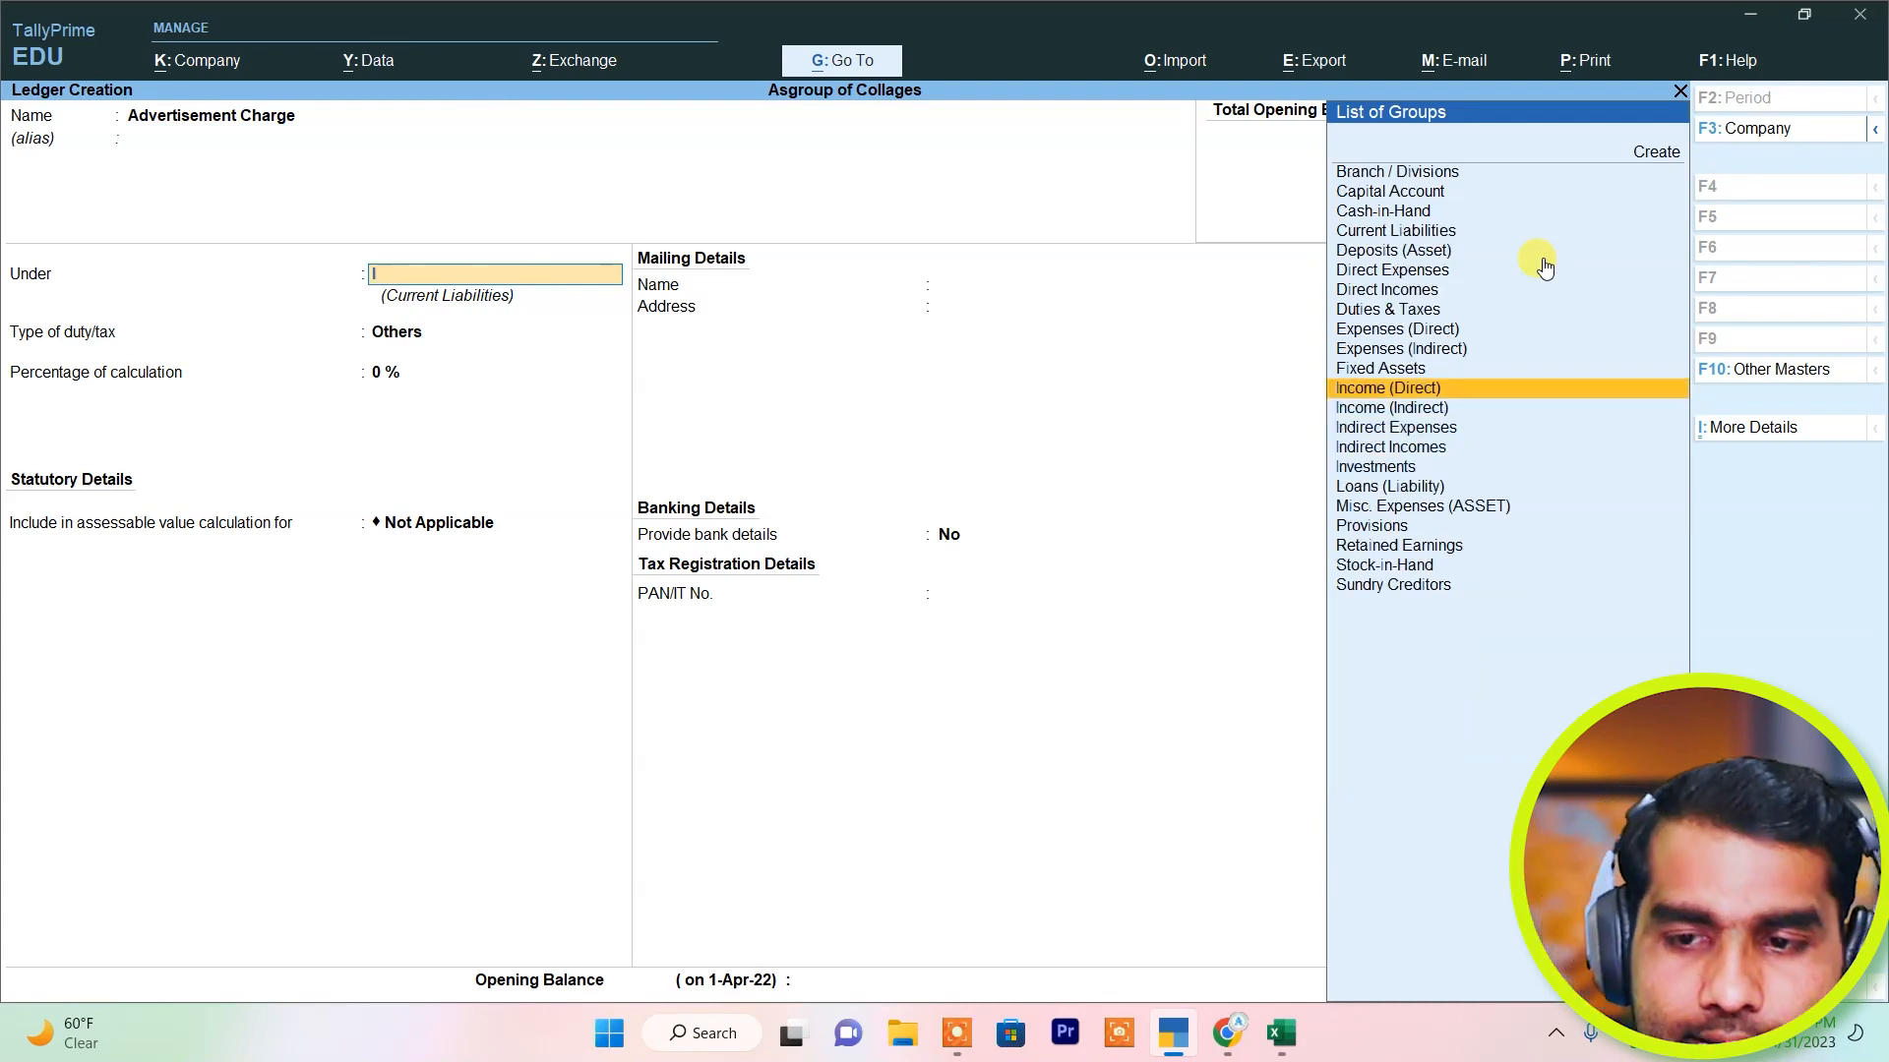
key(Return)
key(Return)
key(Return)
key(Return)
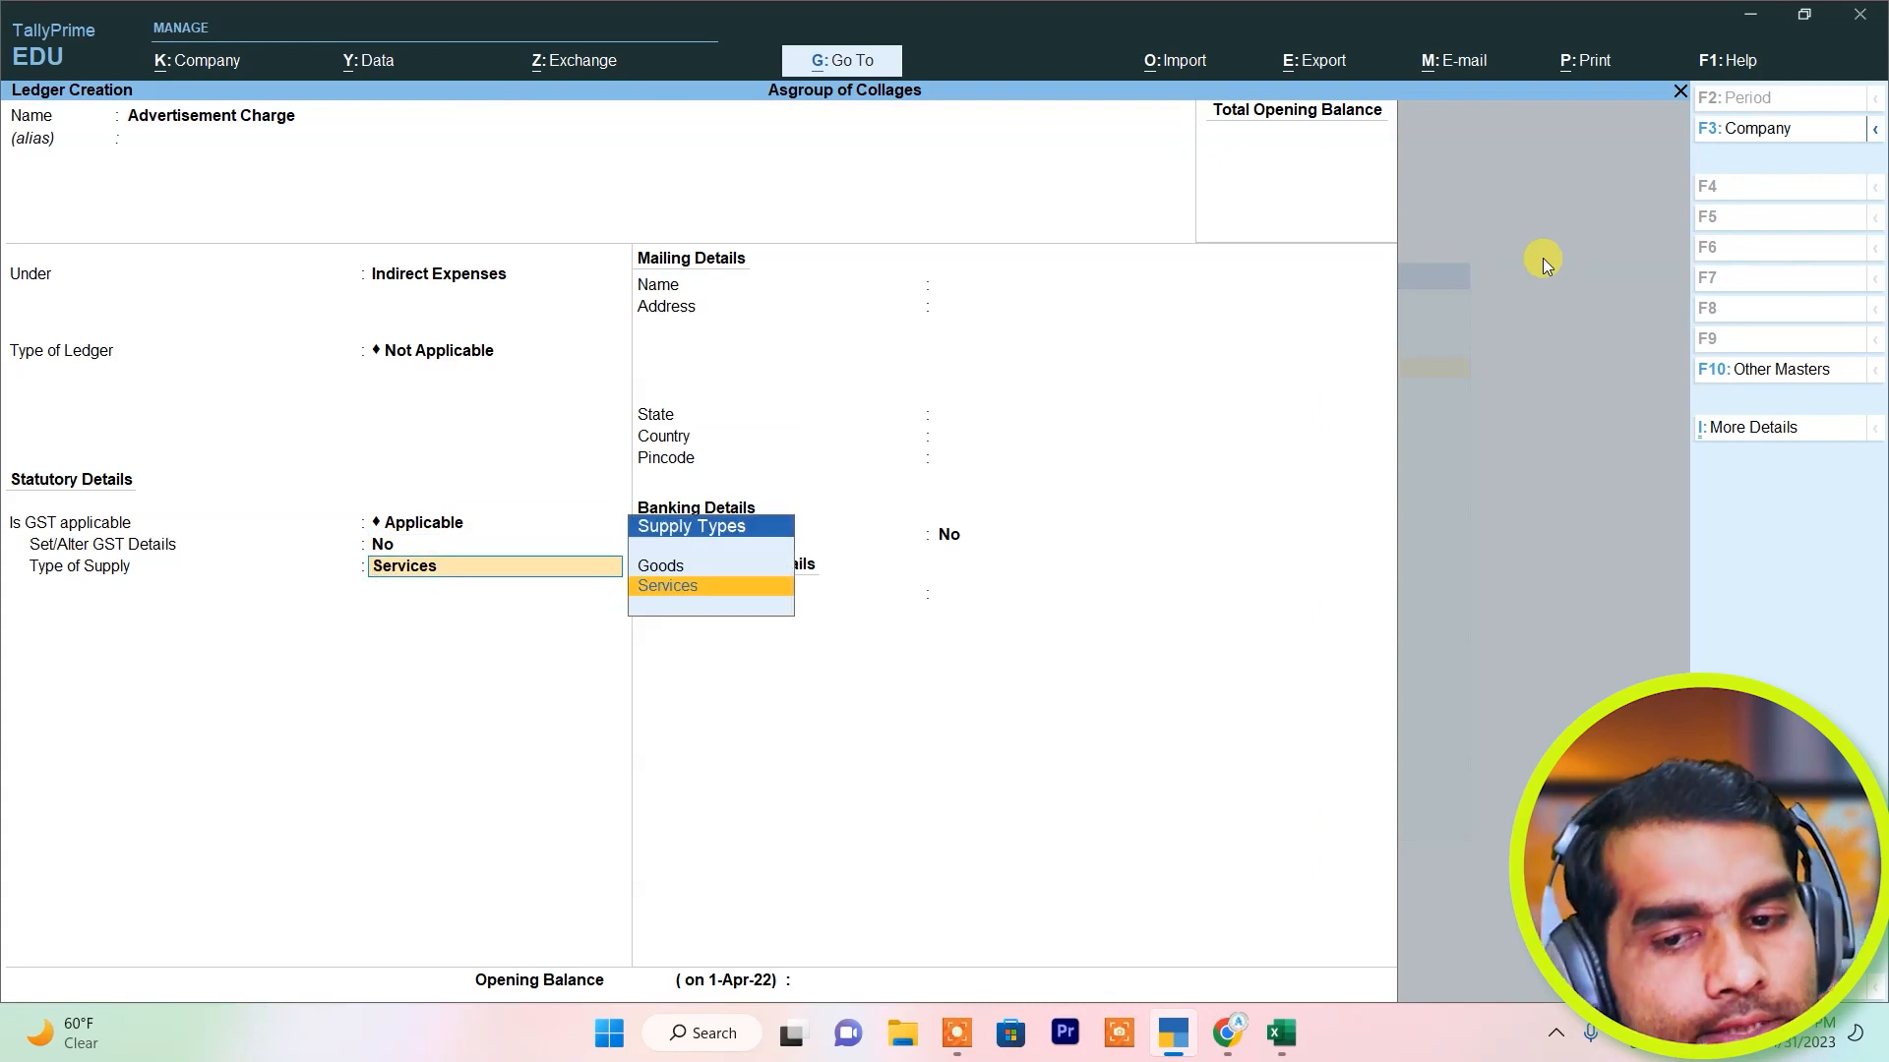
Enable GST details for the Advertisement Charge ledger and enter Marketing as the description, leaving the HSN/SAC code blank.
key(BackSpace)
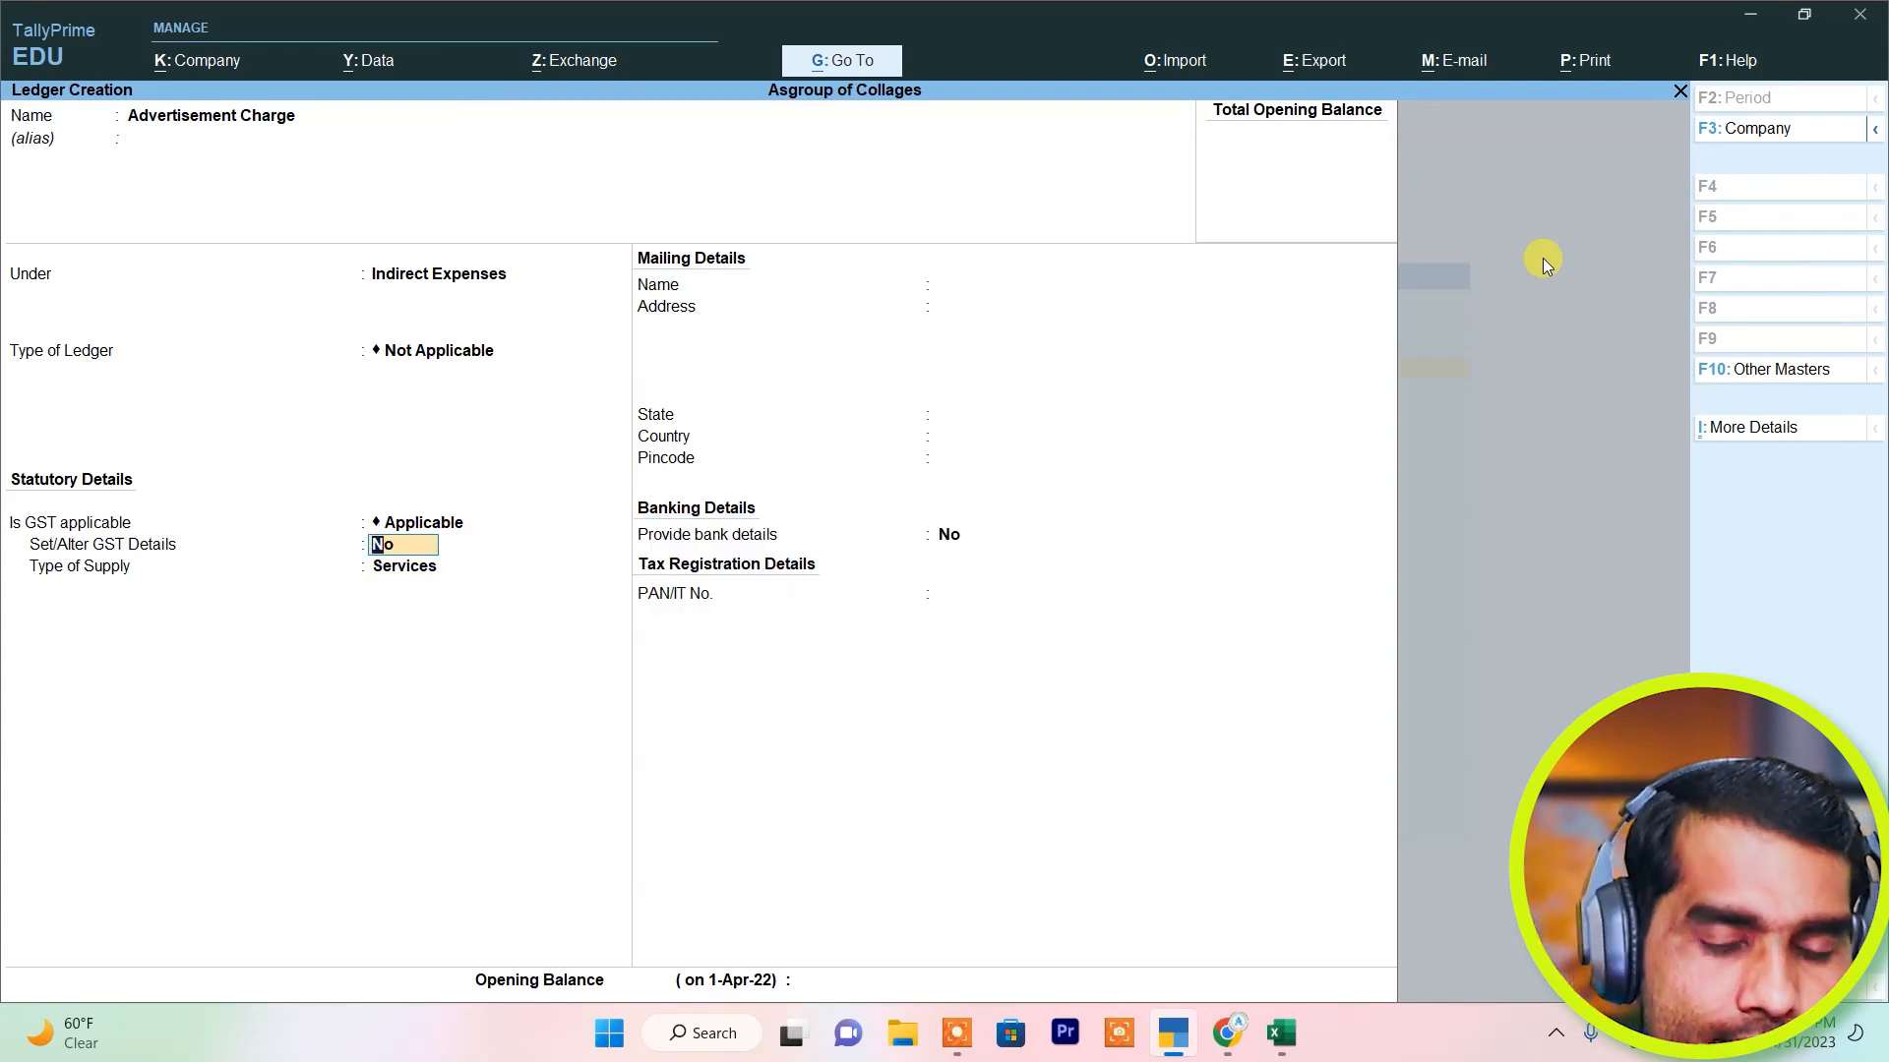
text(y)
key(Return)
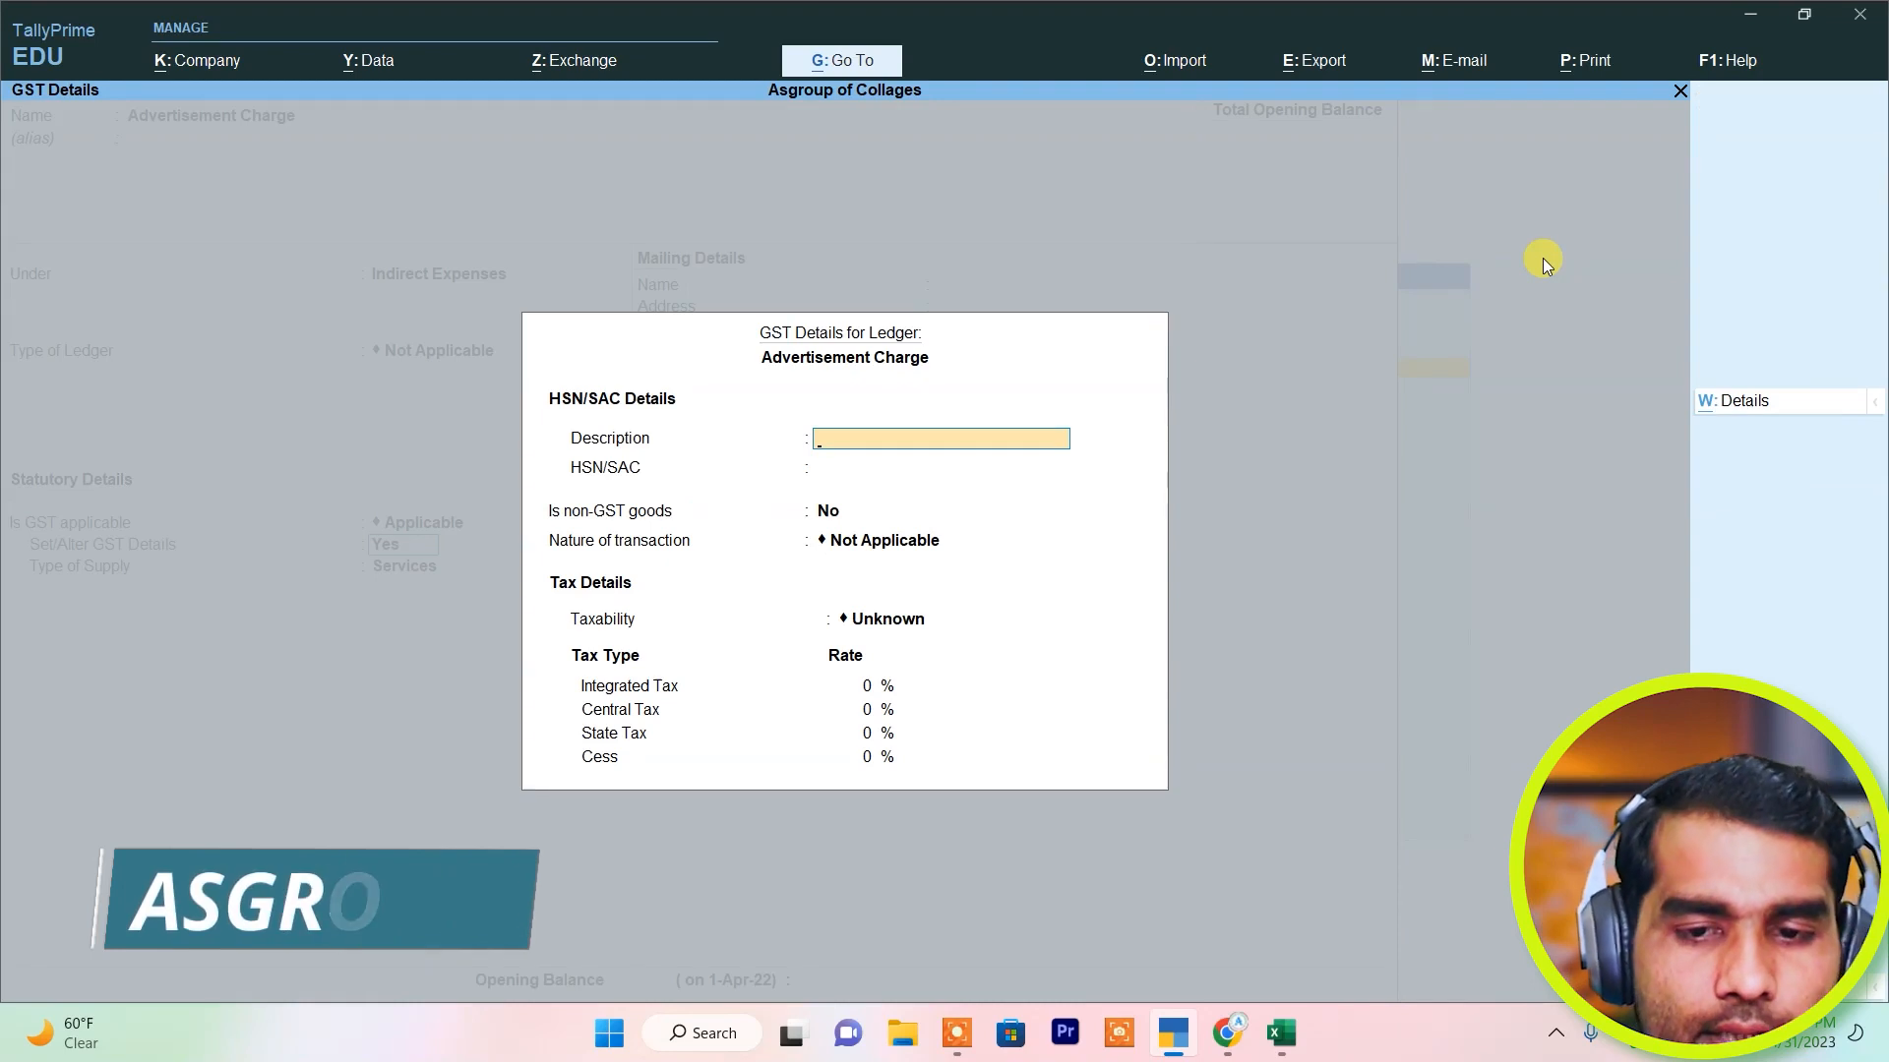
text(A)
key(BackSpace)
text(Marketing)
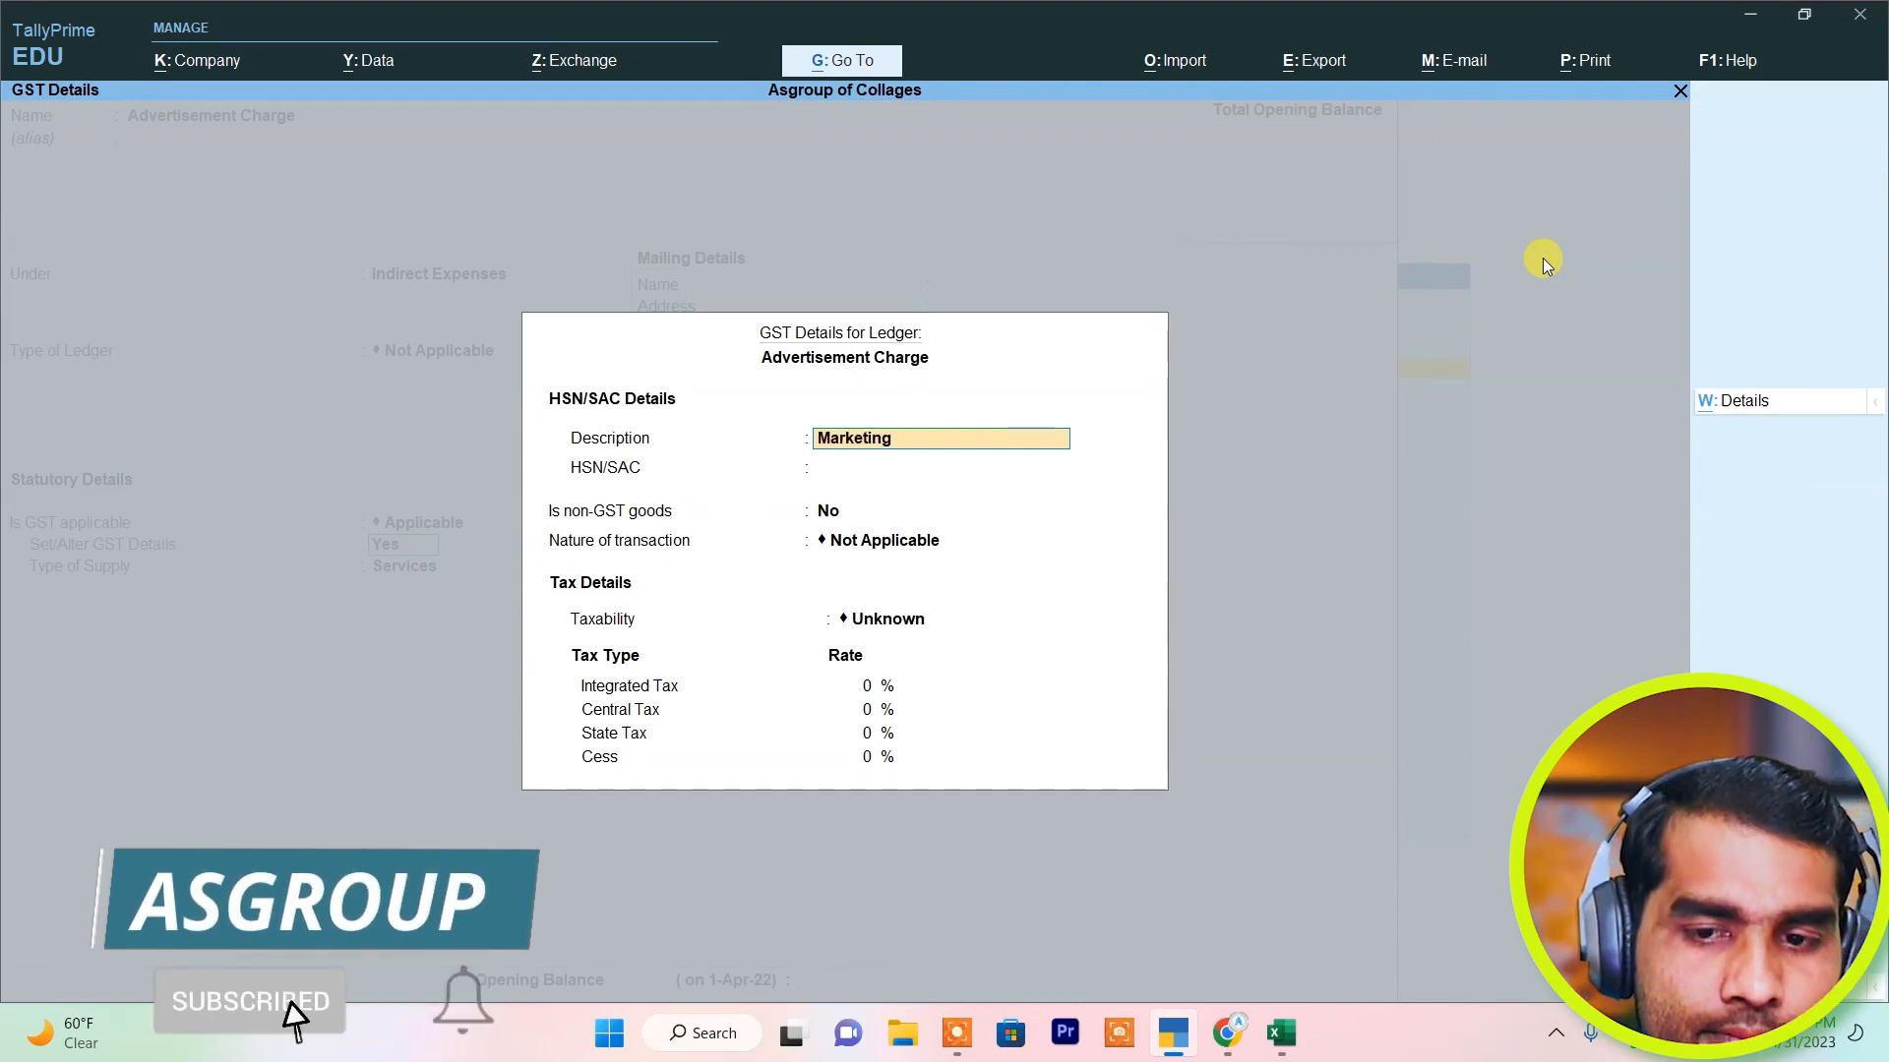
key(Return)
key(Return)
key(Return)
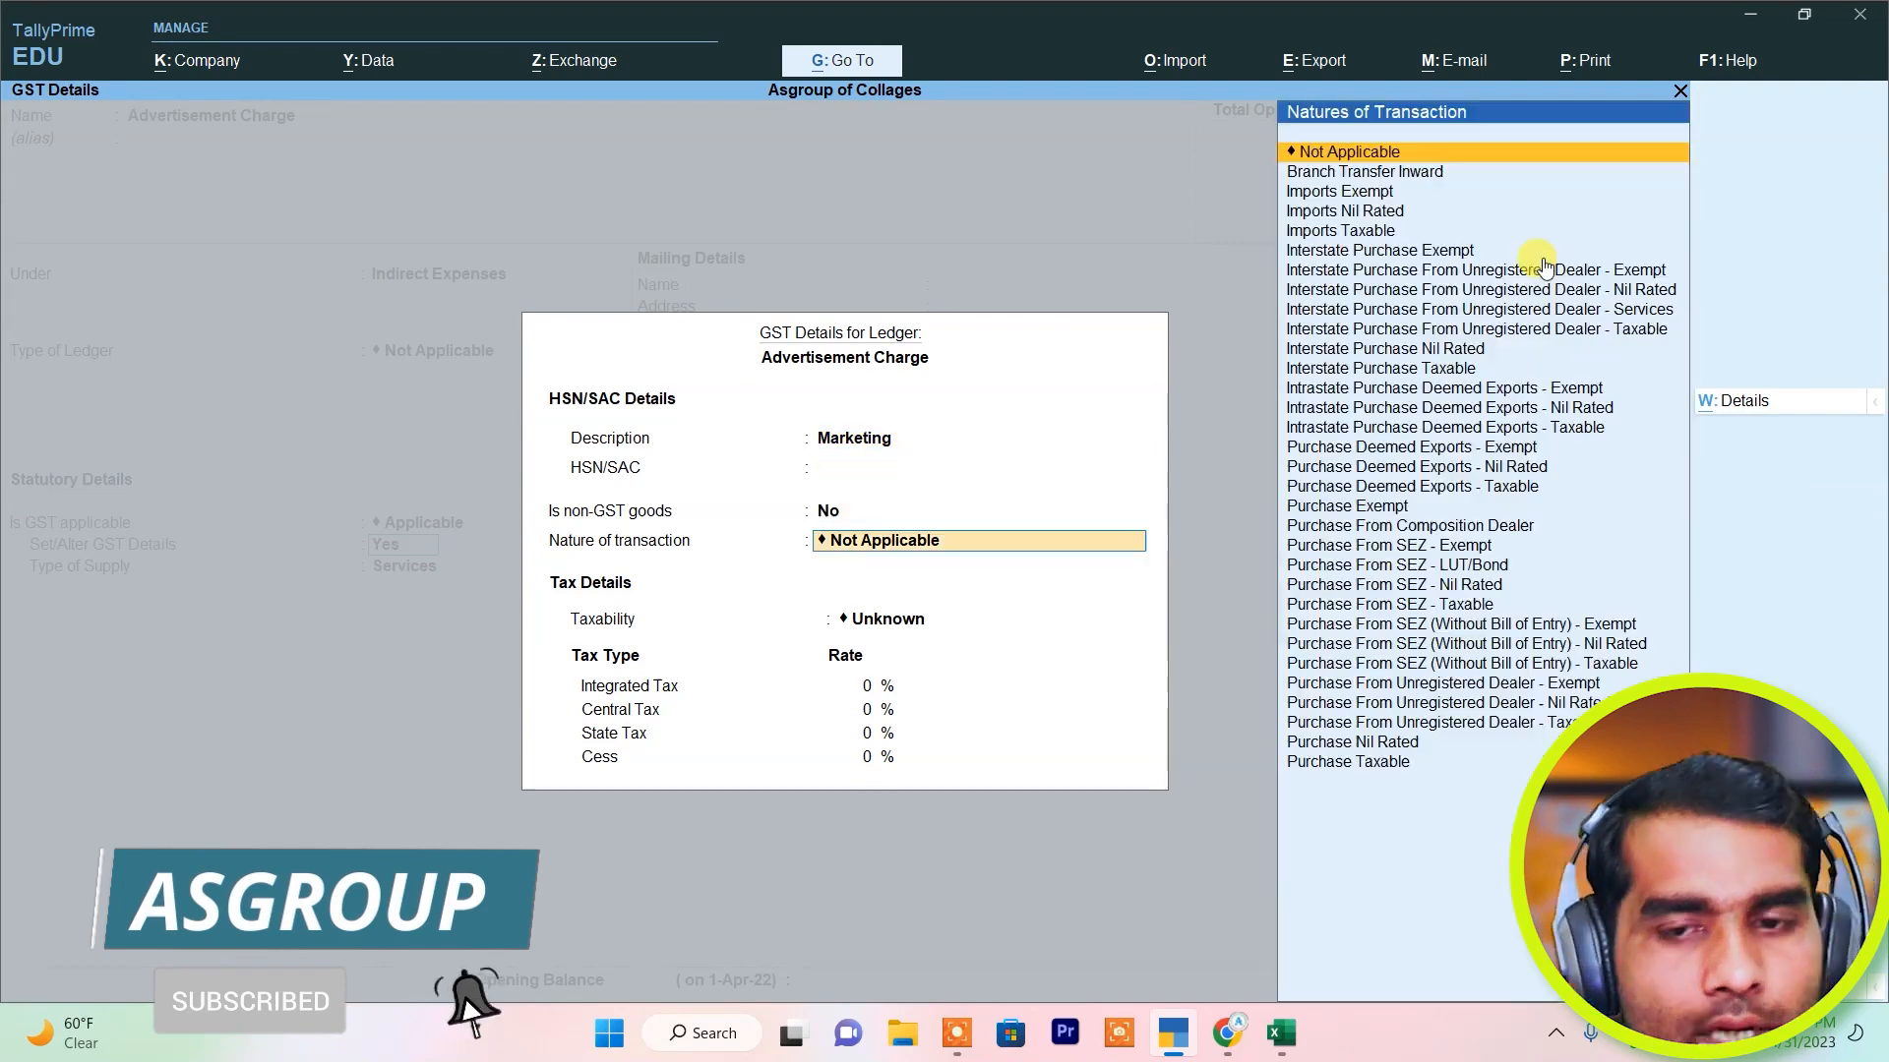
Set the nature of transaction in the ledger's GST details to Purchase Taxable.
key(Down)
key(Down)
key(Down)
key(Down)
key(Down)
key(Down)
key(Down)
key(Down)
key(Down)
key(Down)
key(Down)
key(Down)
key(Down)
key(Down)
key(Down)
key(Down)
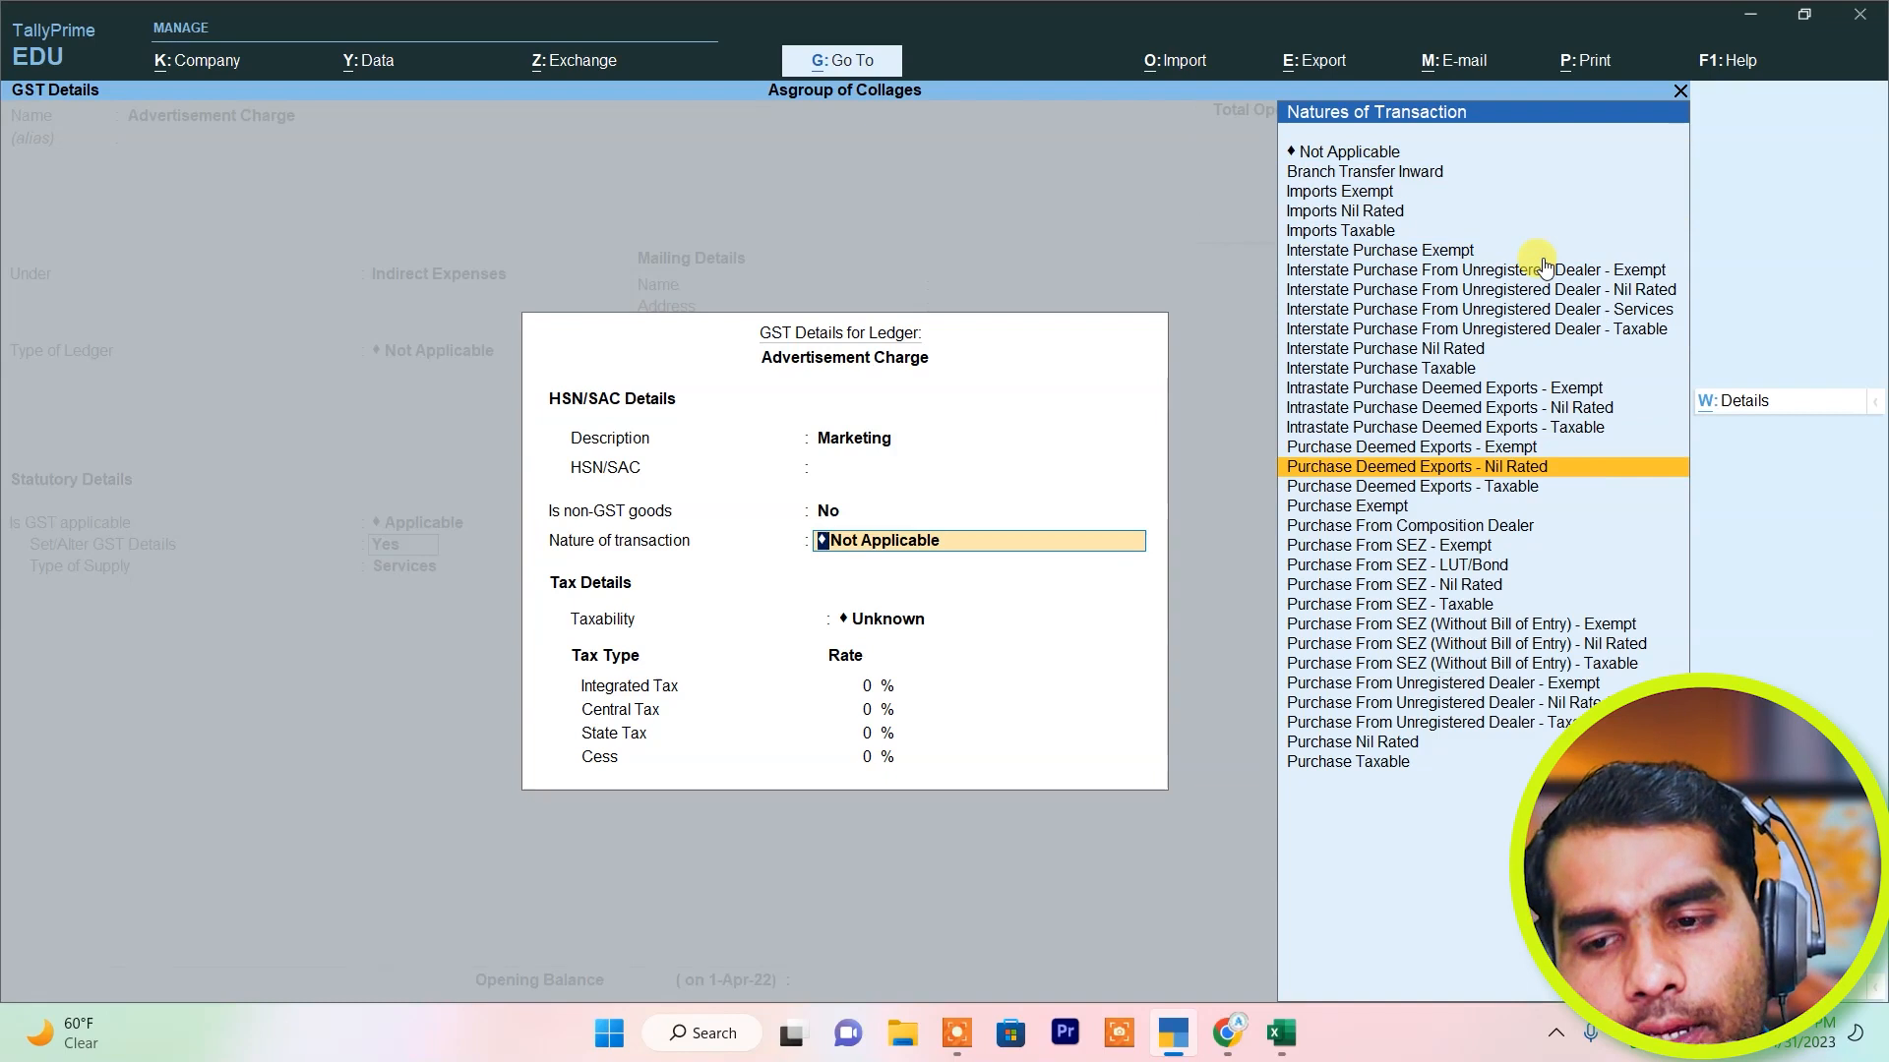
key(Down)
key(Down)
key(Down)
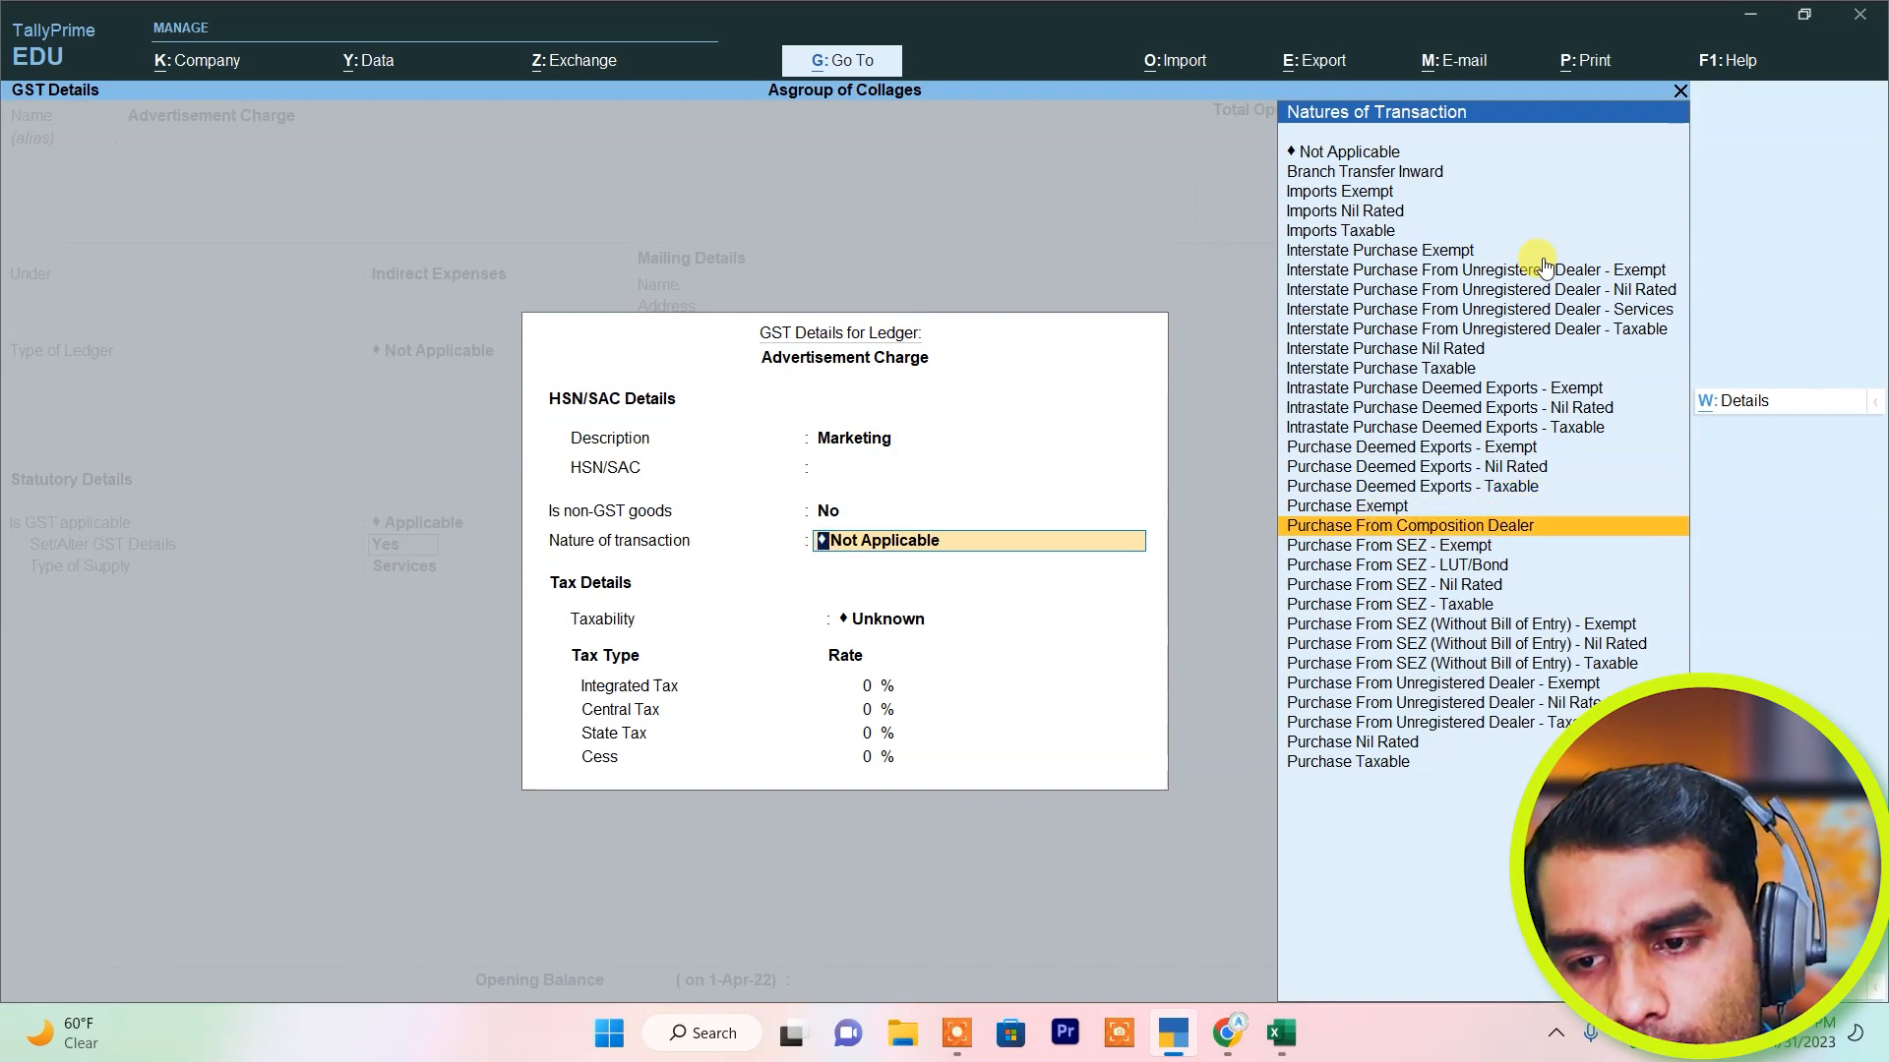
key(Down)
key(Down)
key(Down)
key(Down)
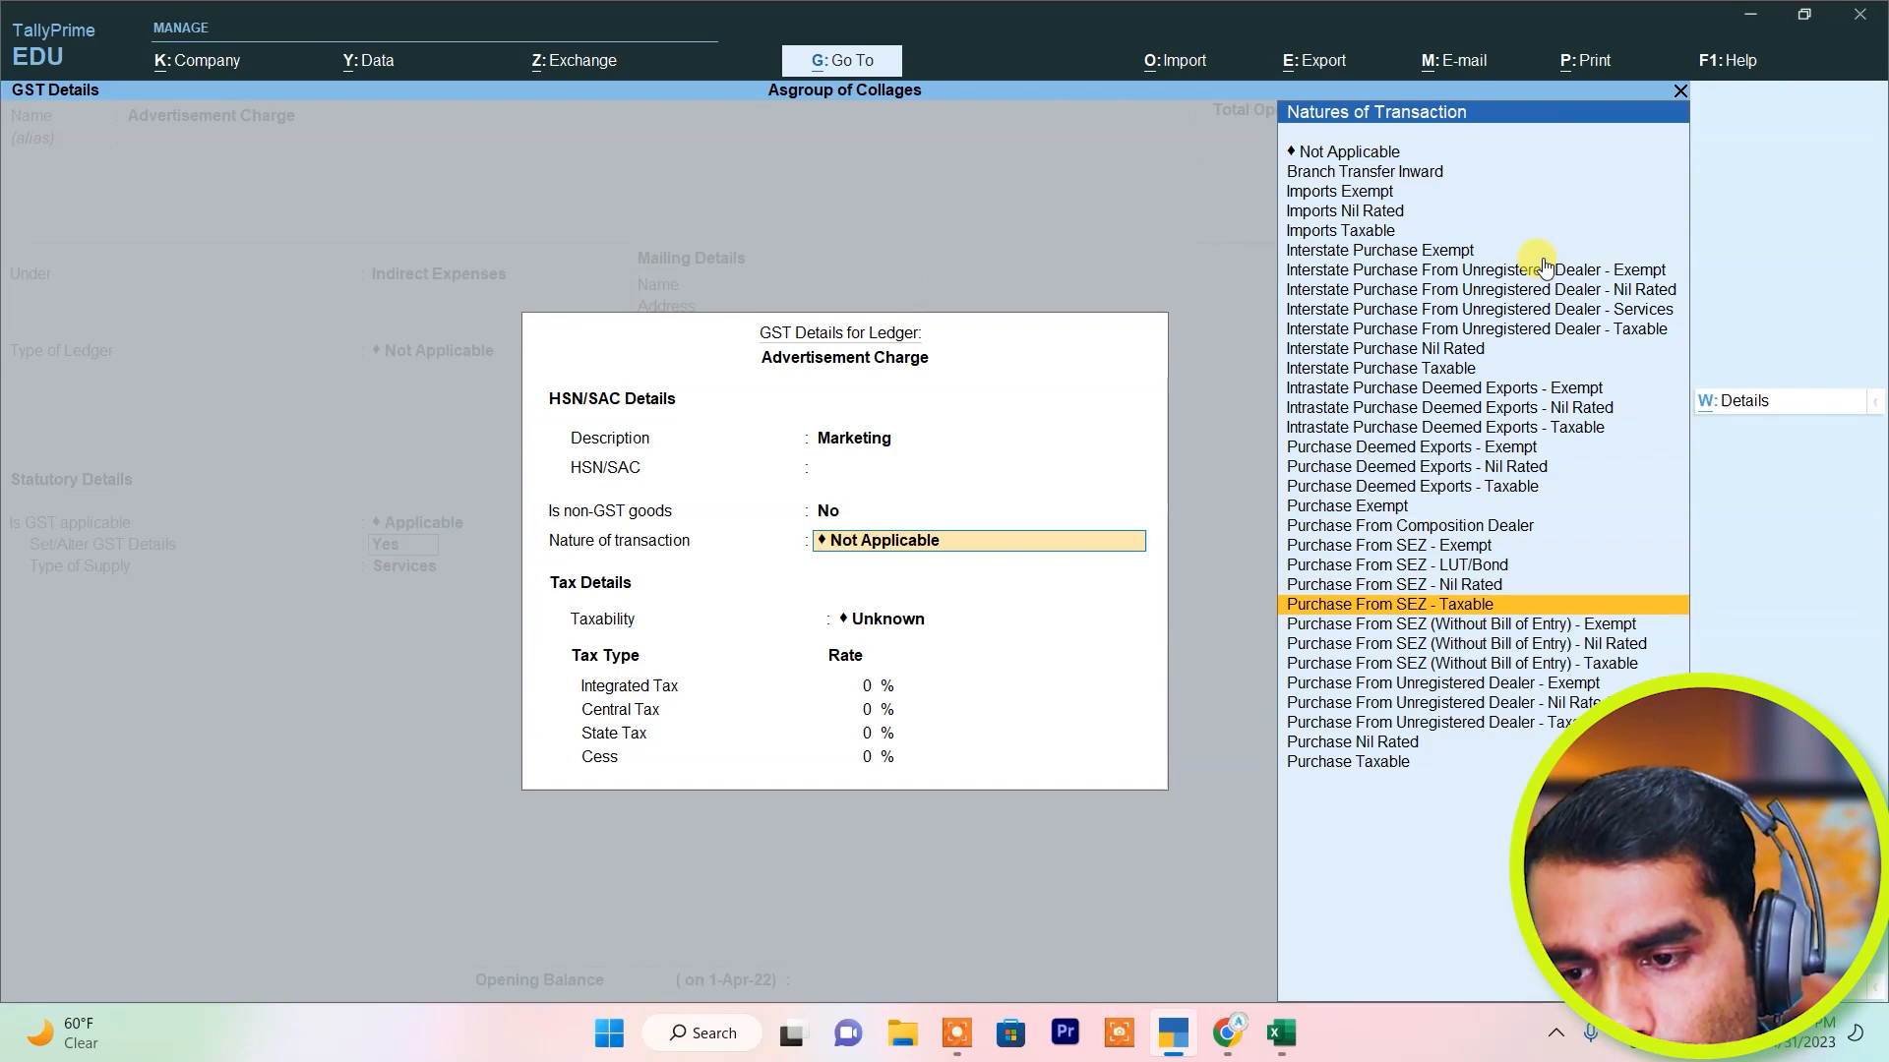
key(Down)
key(Down)
key(Down)
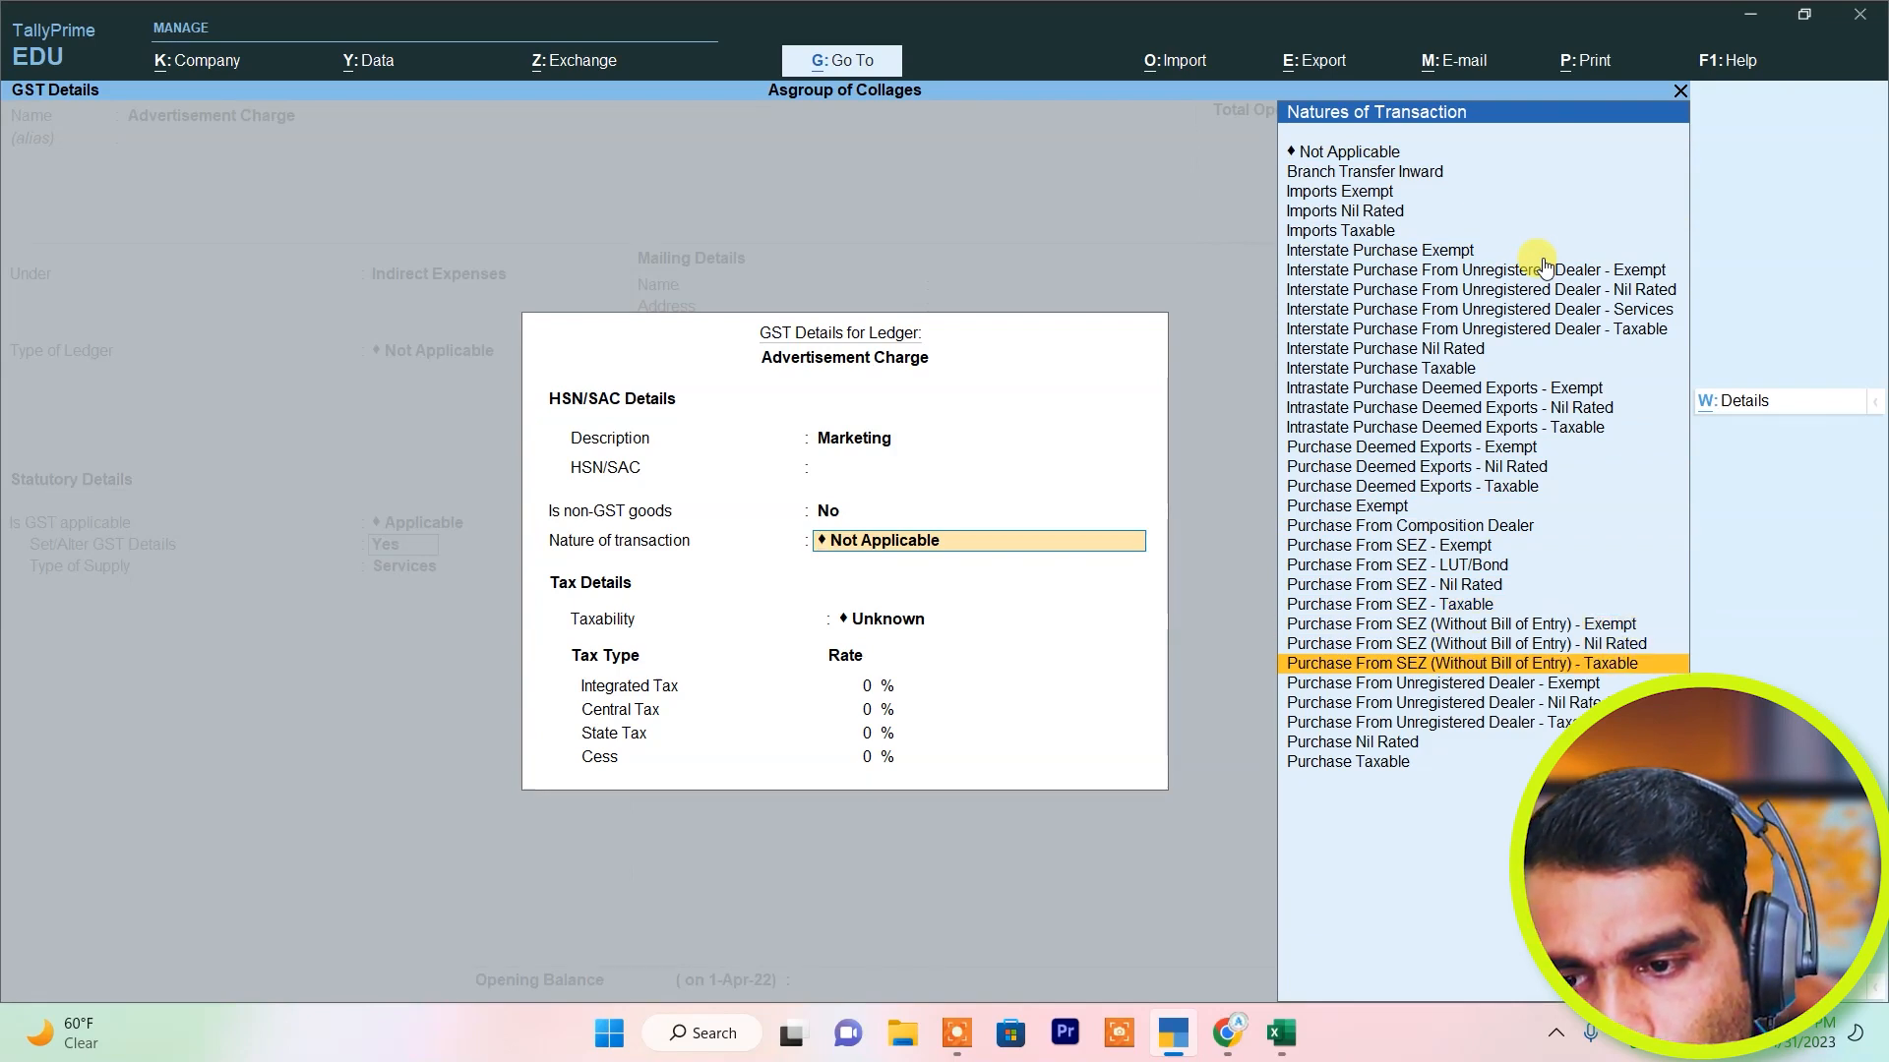
key(Down)
key(Down)
key(Down)
key(Down)
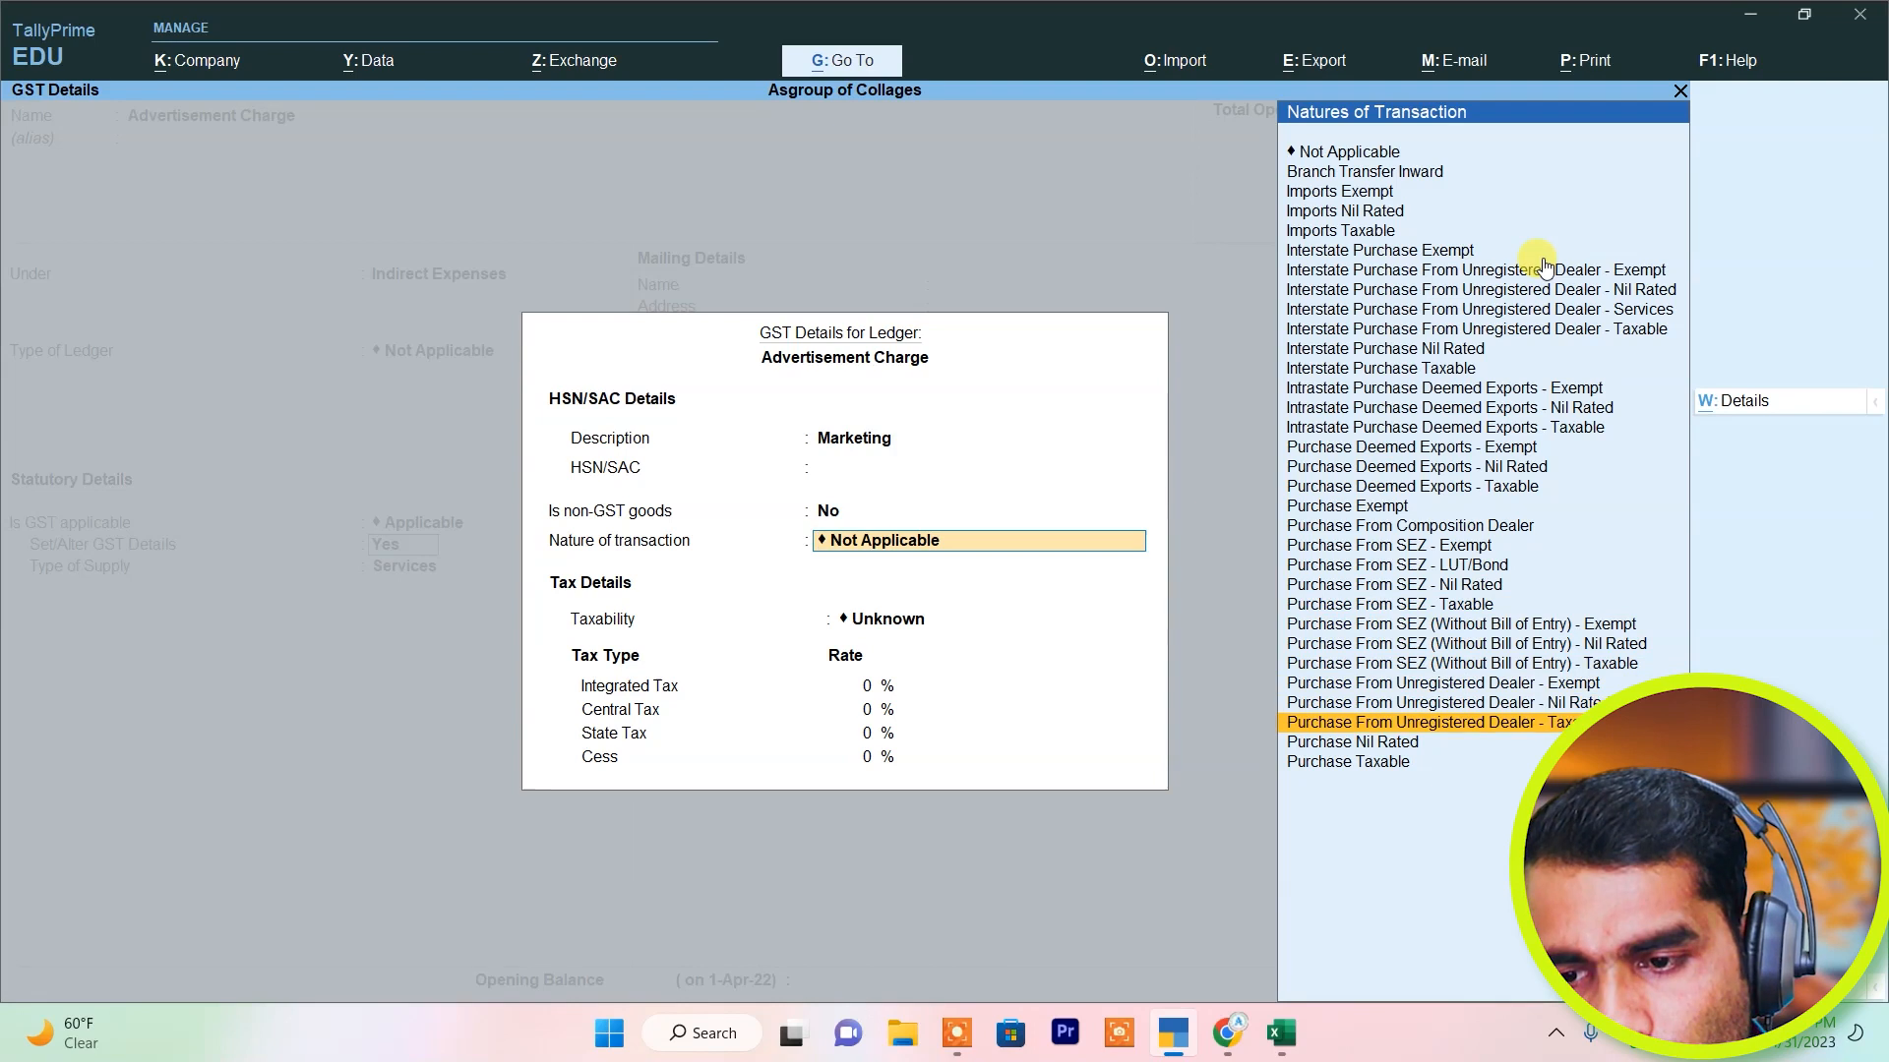
key(Down)
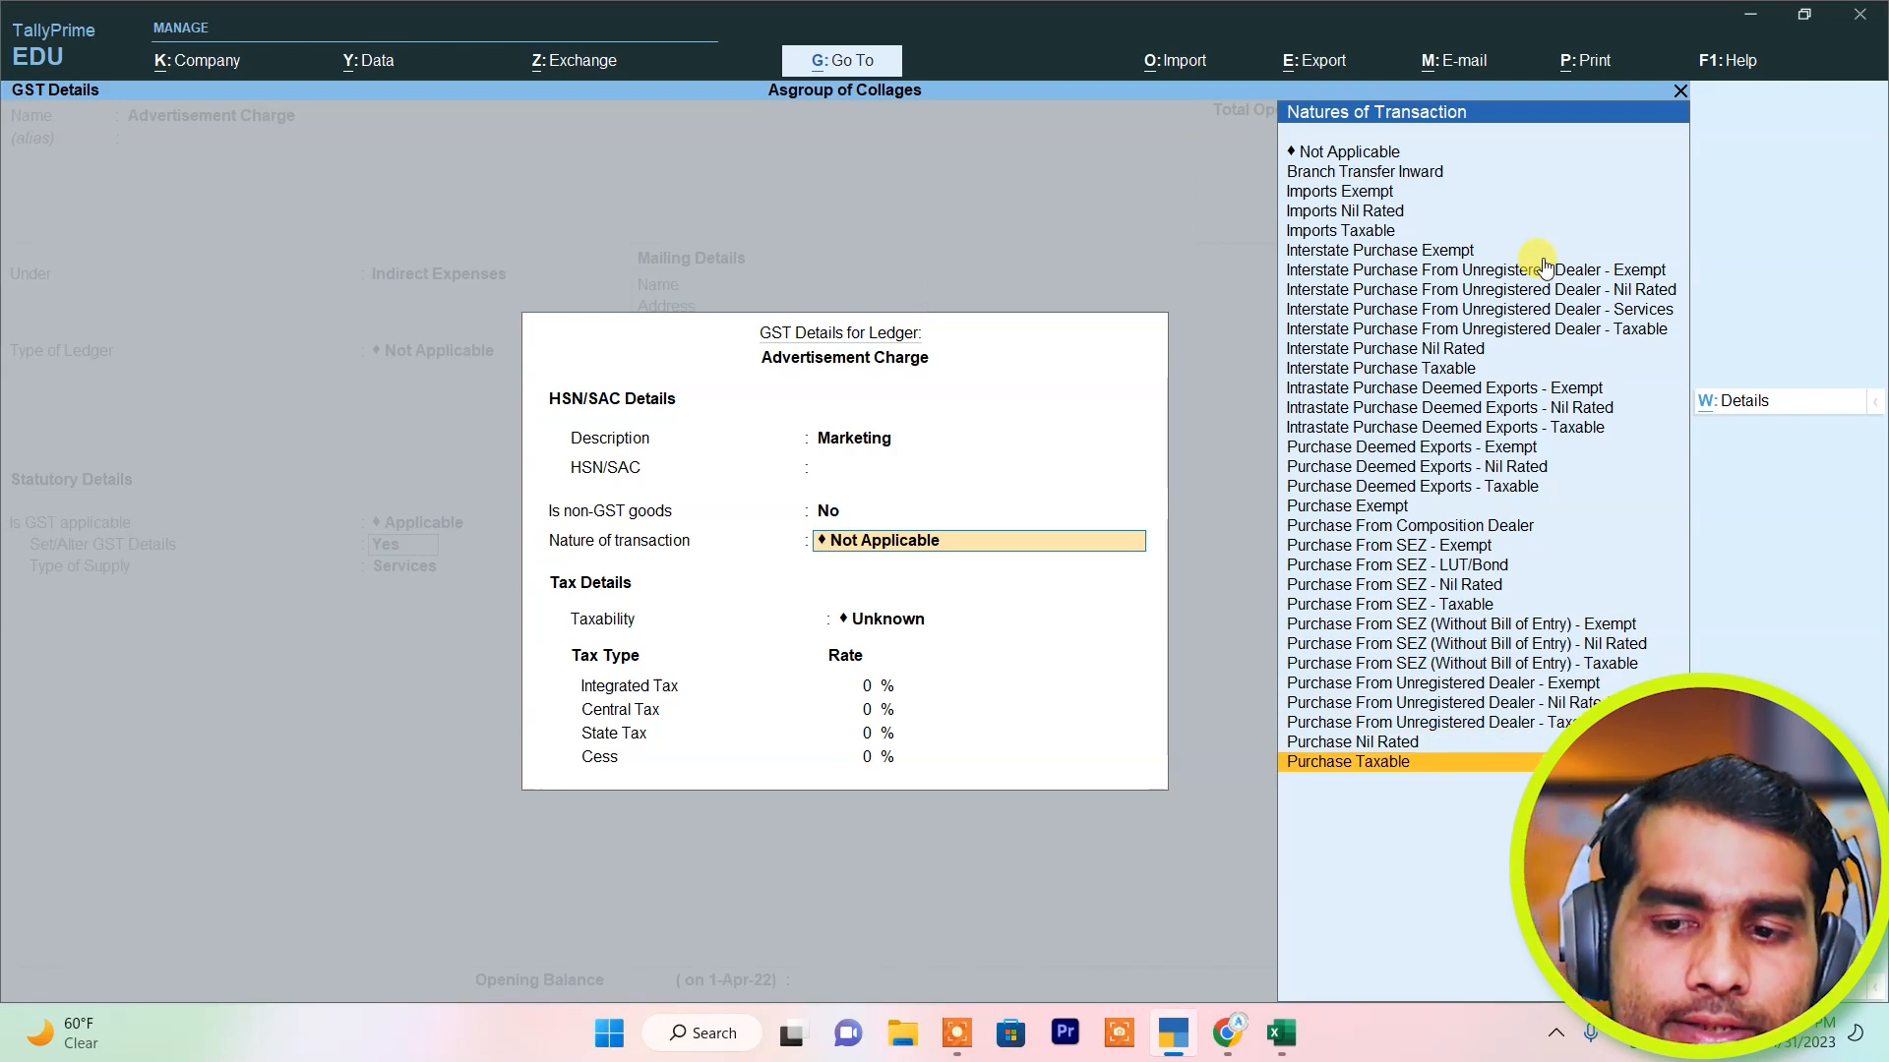
key(Return)
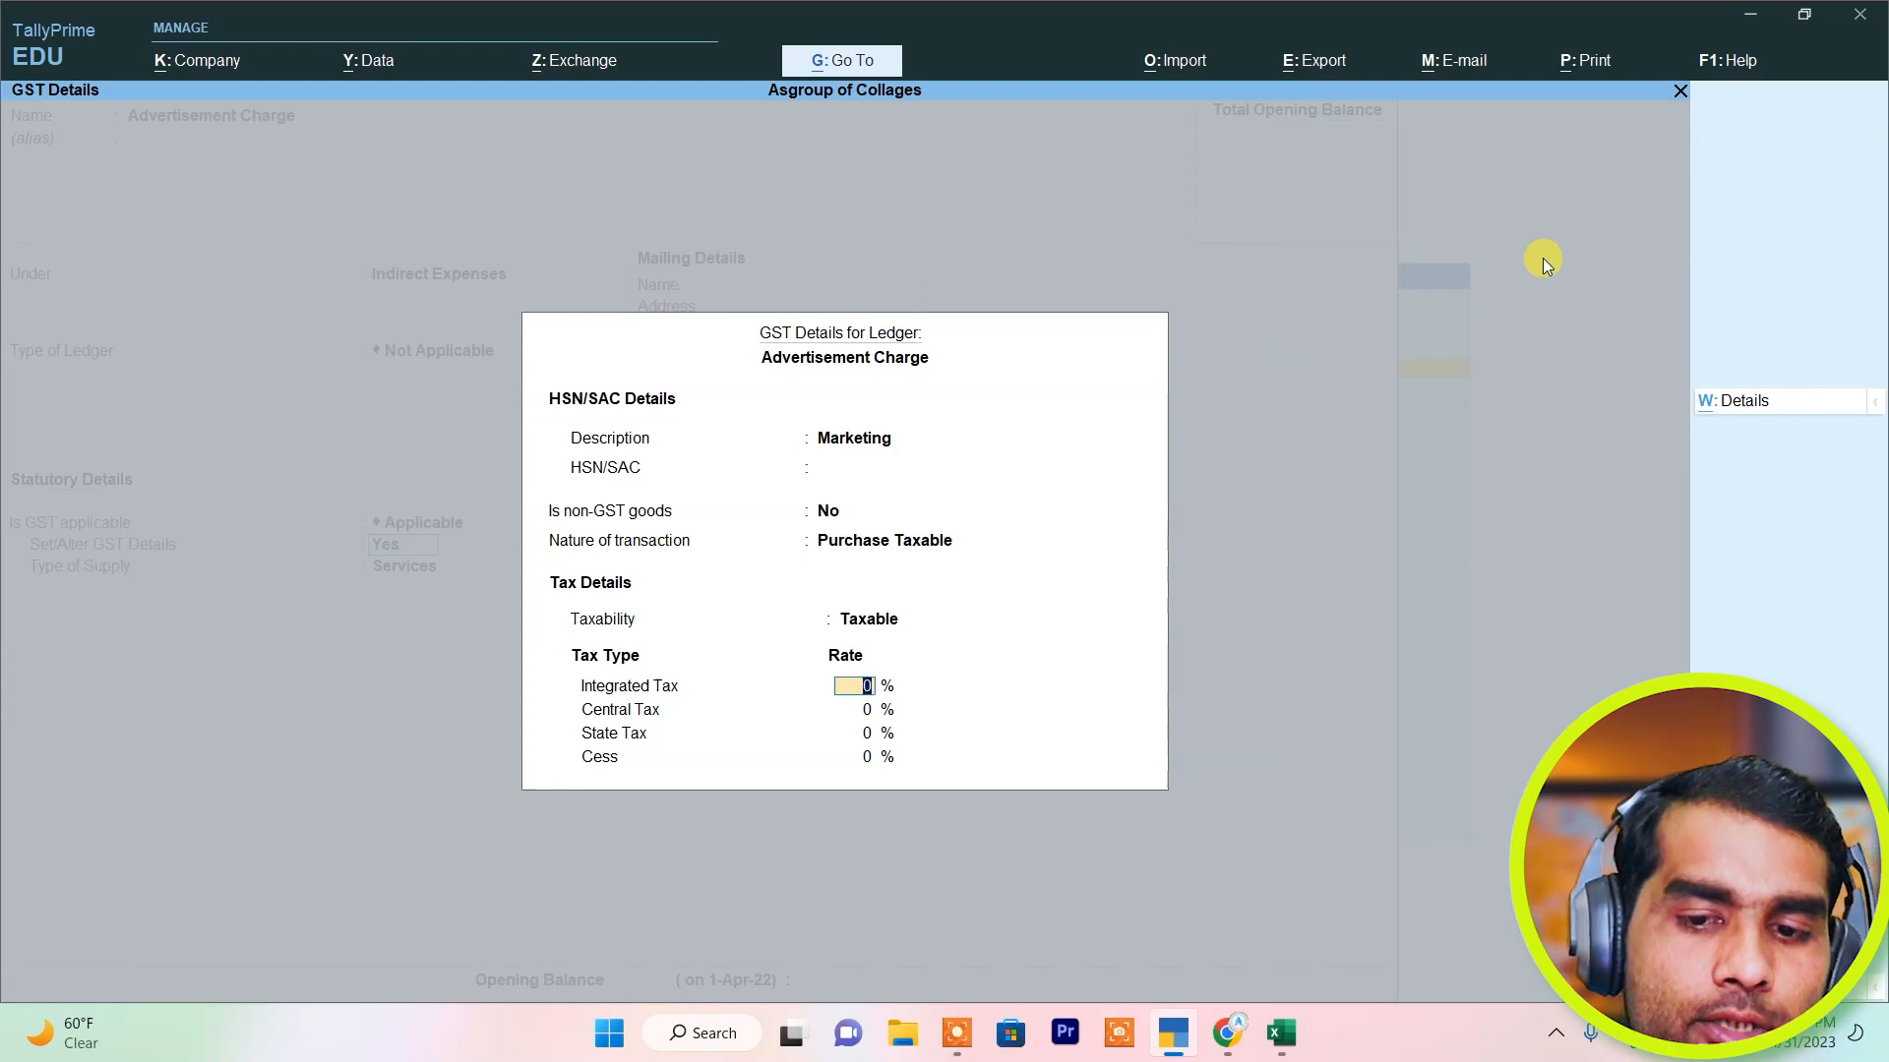
Set the integrated tax rate to 18% and save the Advertisement Charge ledger with Services as its type of supply.
text(18)
key(Return)
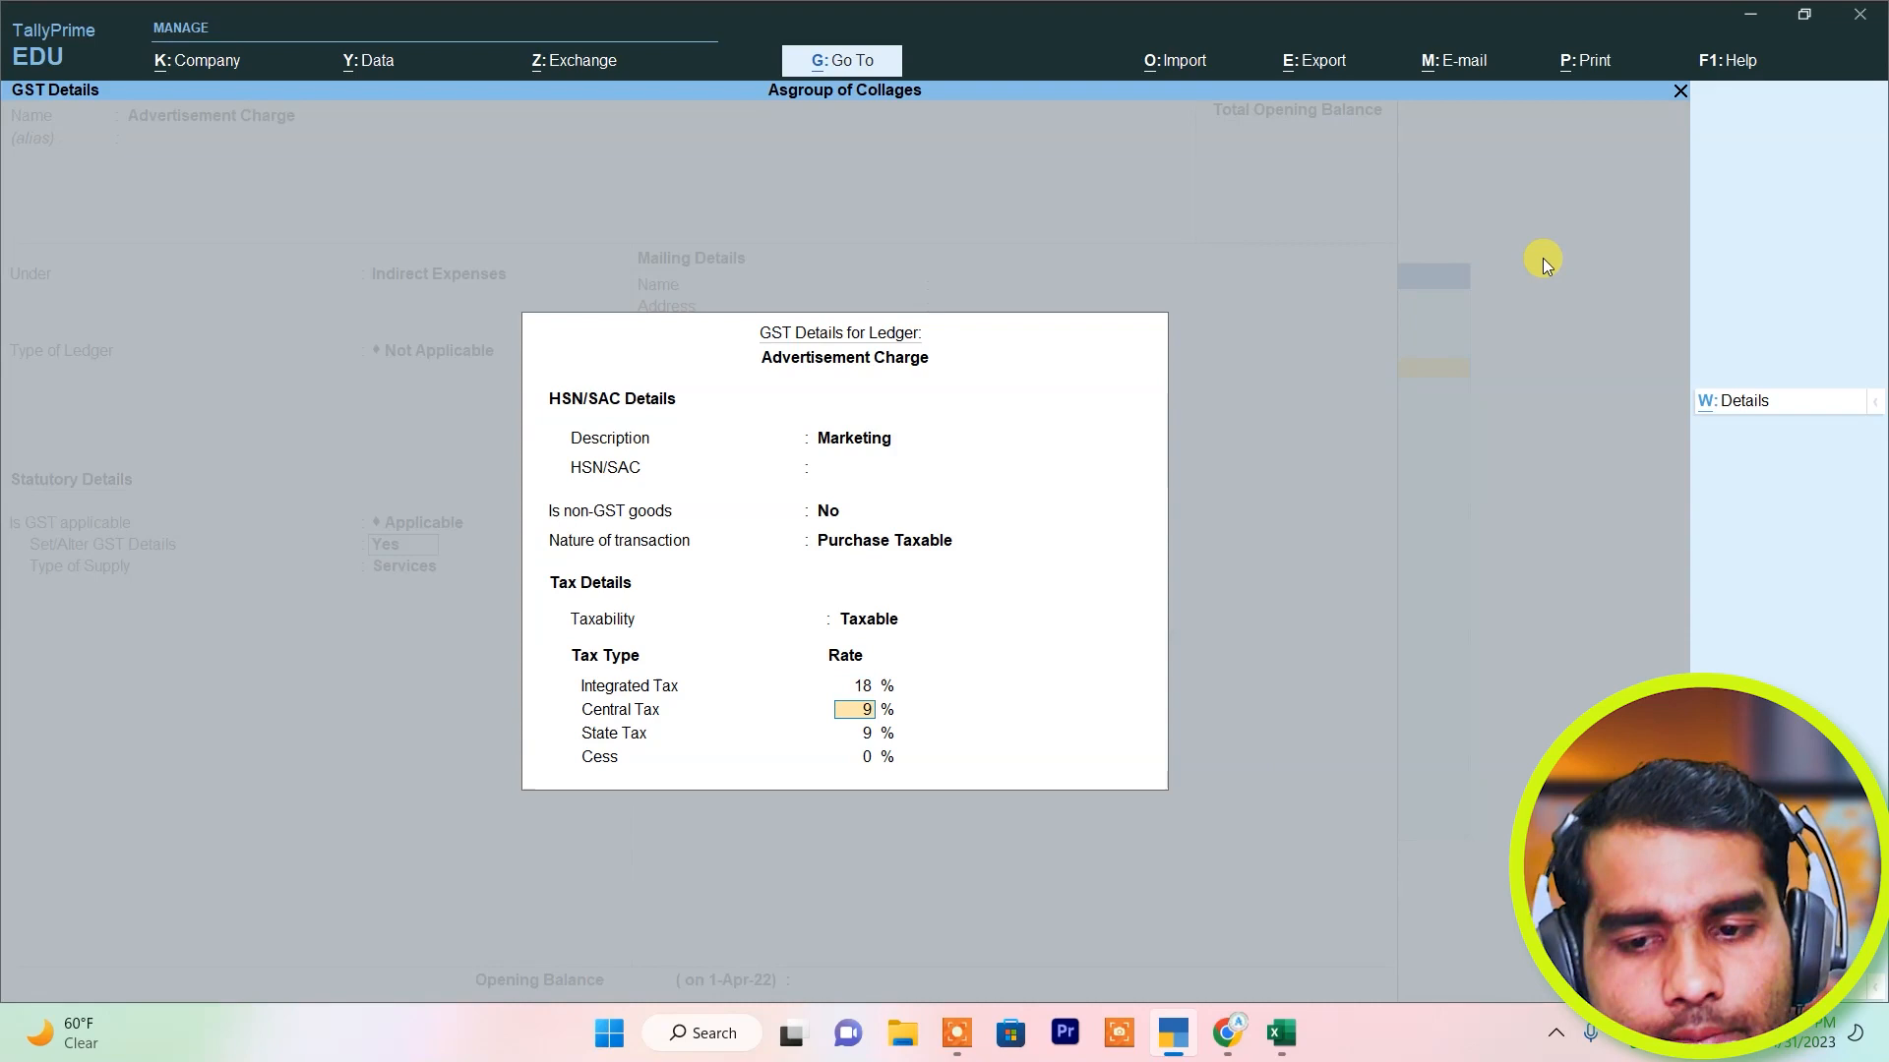
key(ctrl+a)
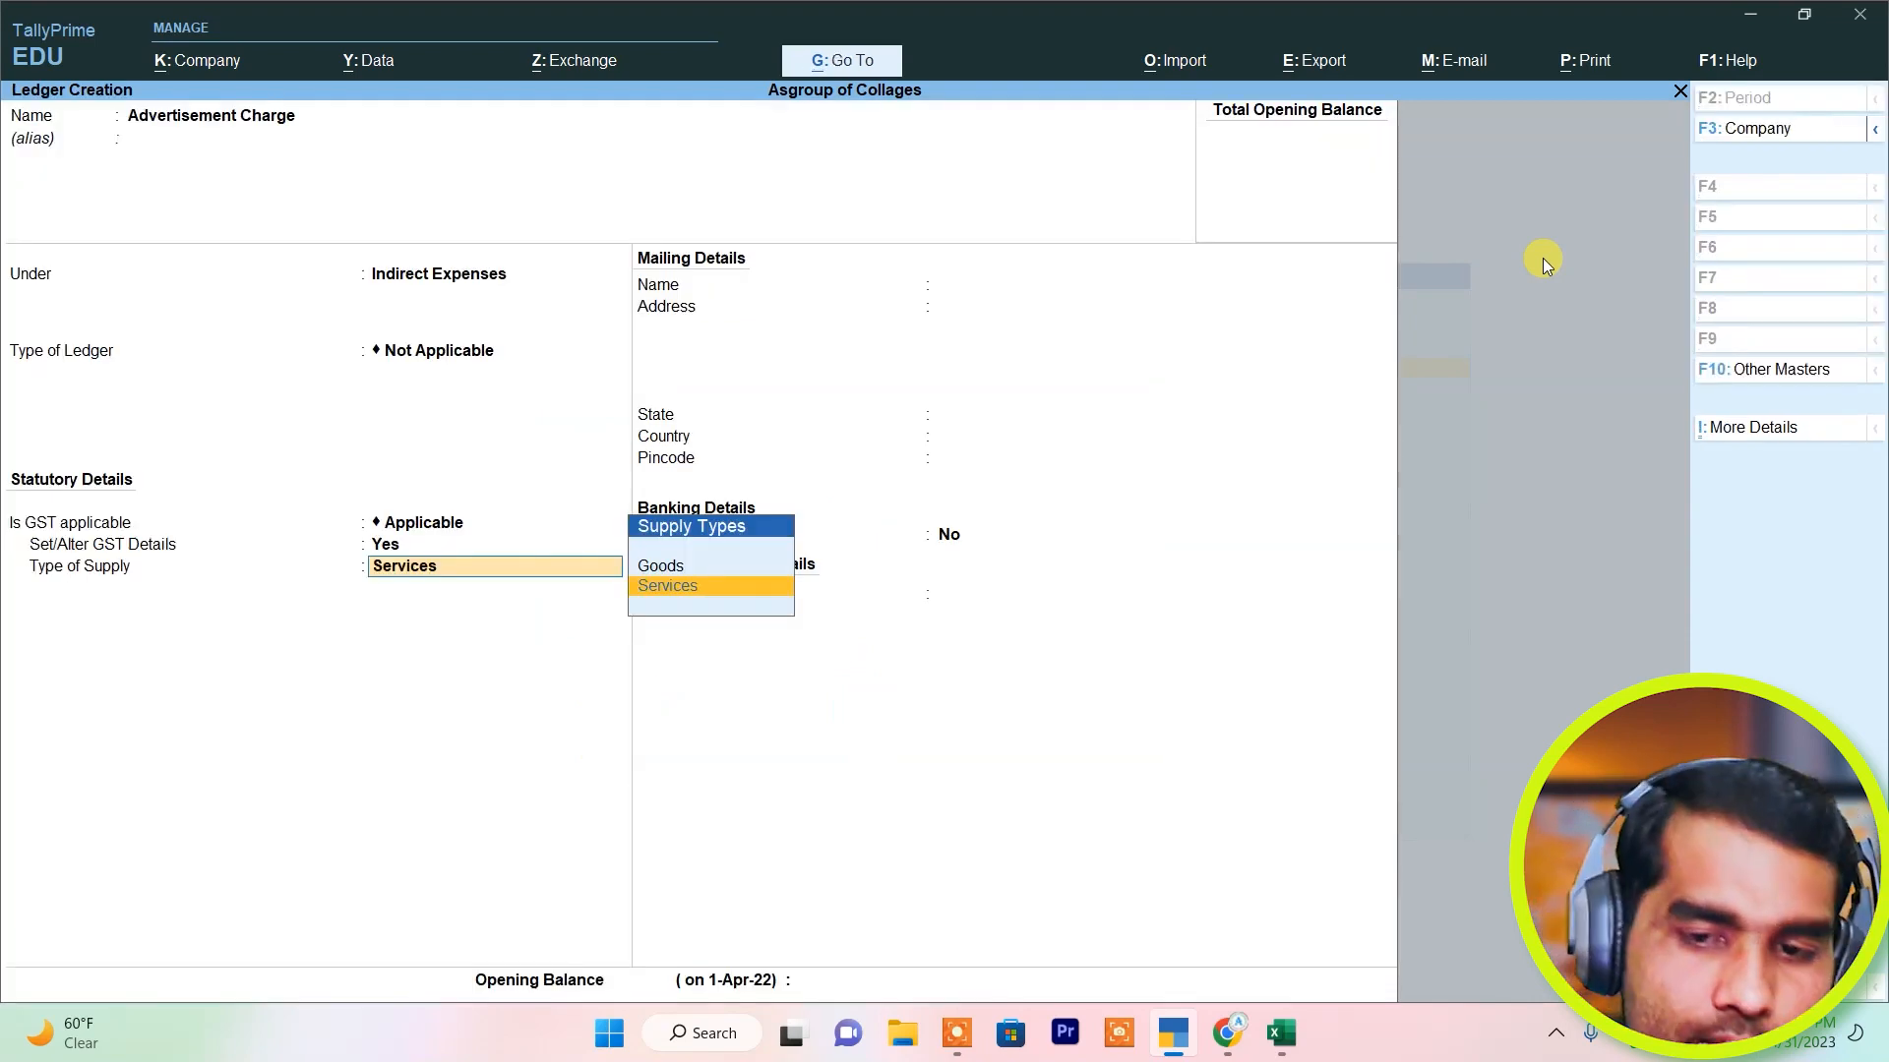
key(Return)
key(ctrl+a)
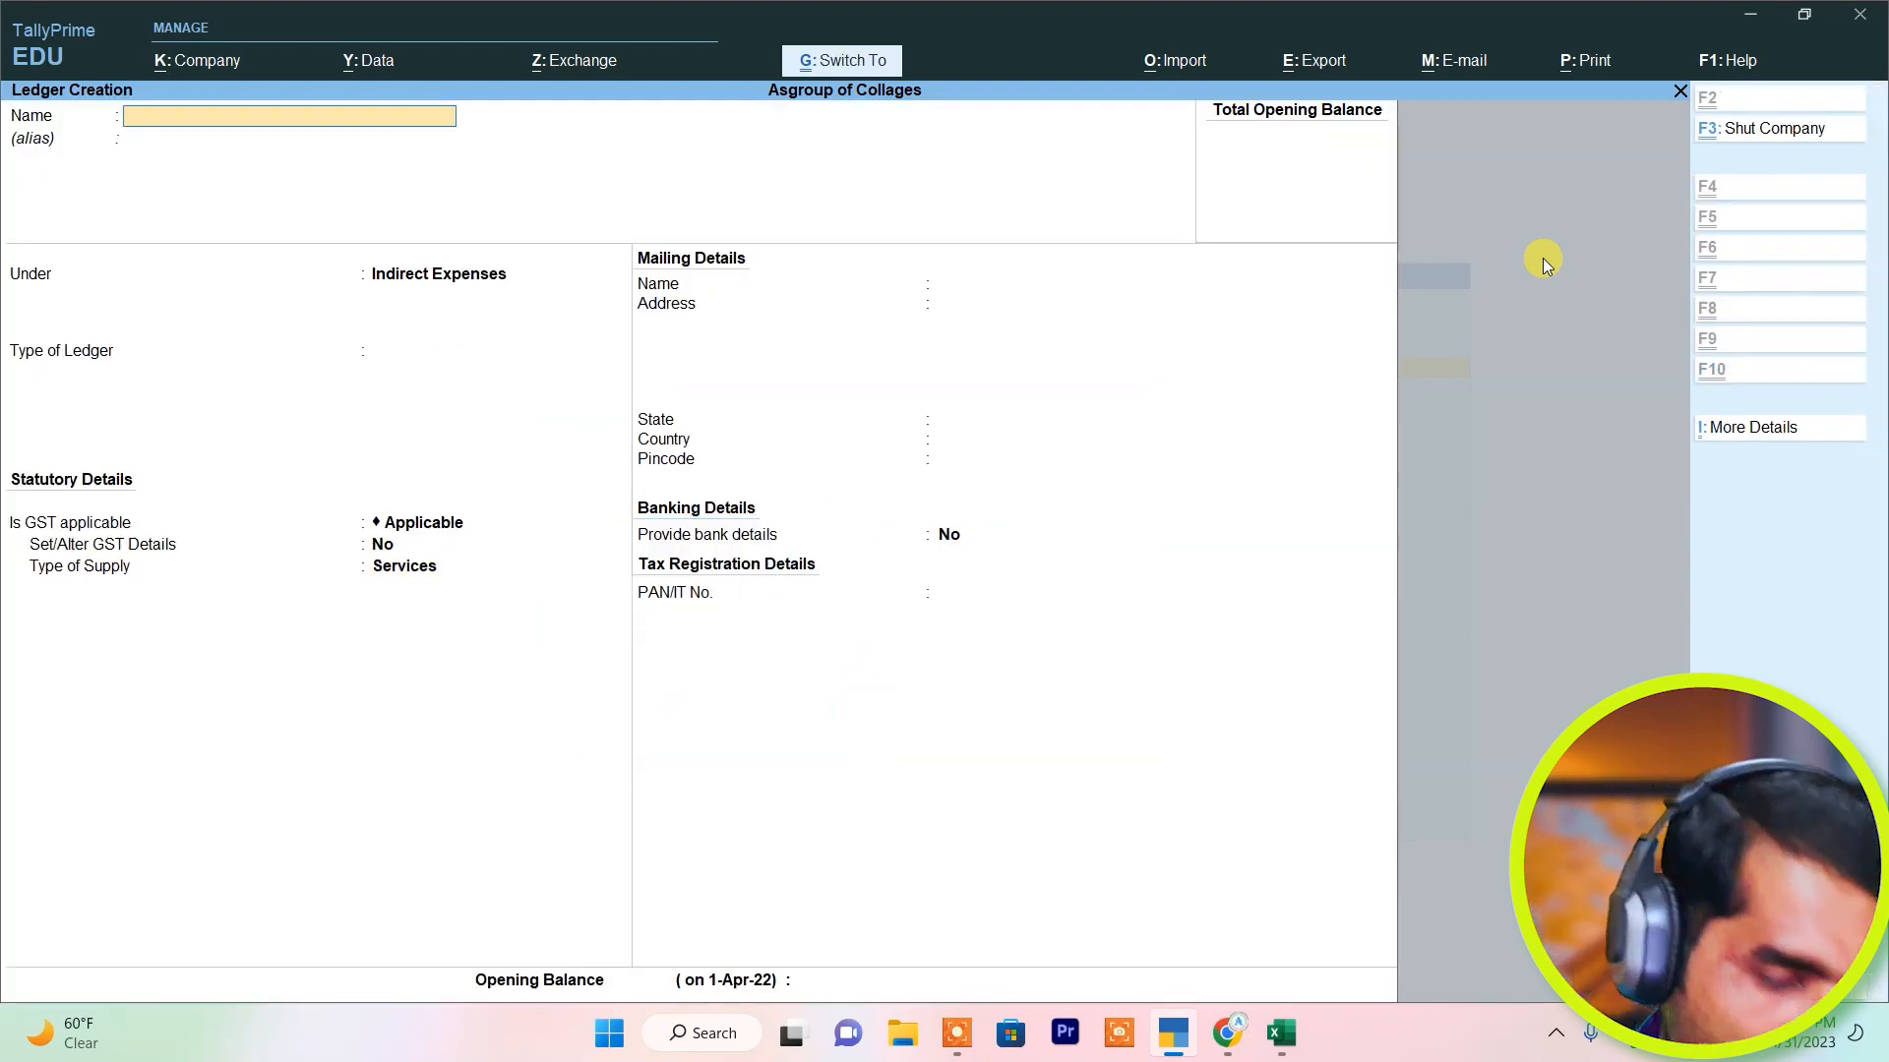
Name the new ledger Input C Gst and place it under Duties & Taxes.
text(Inpu)
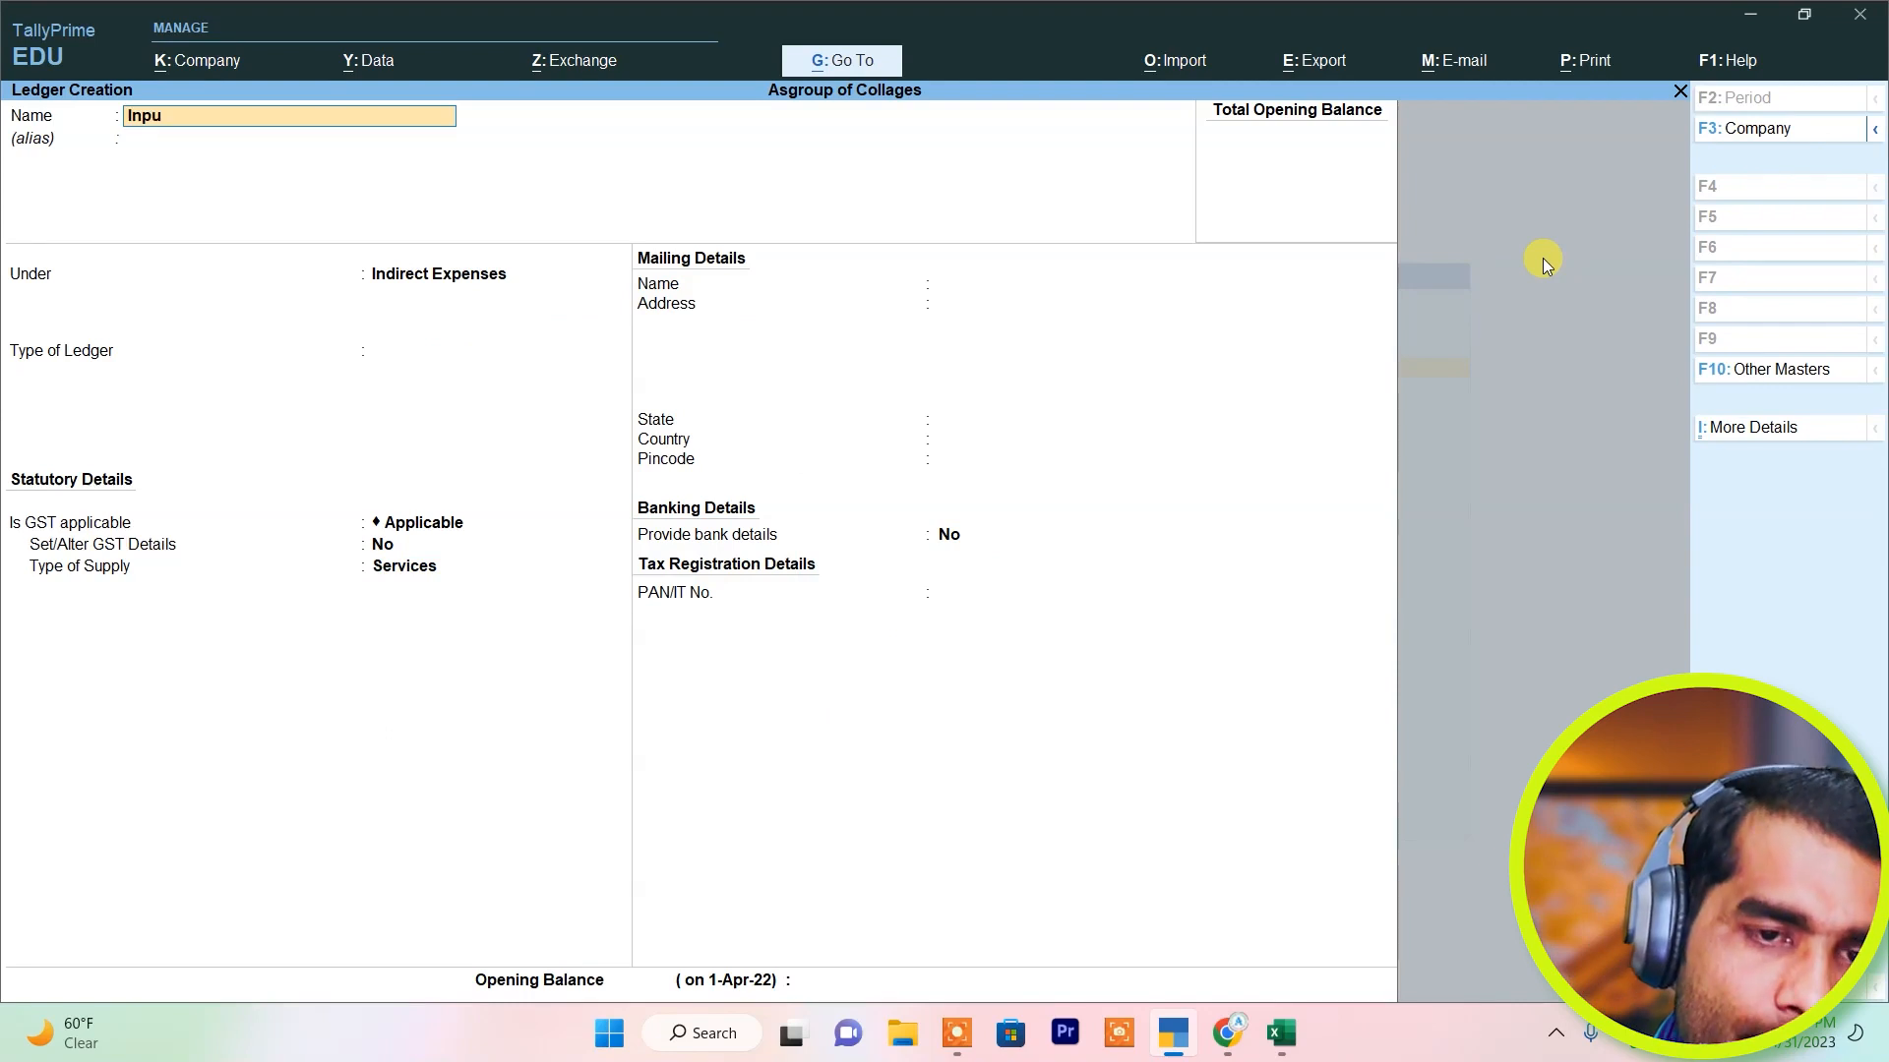
text(t C Gst)
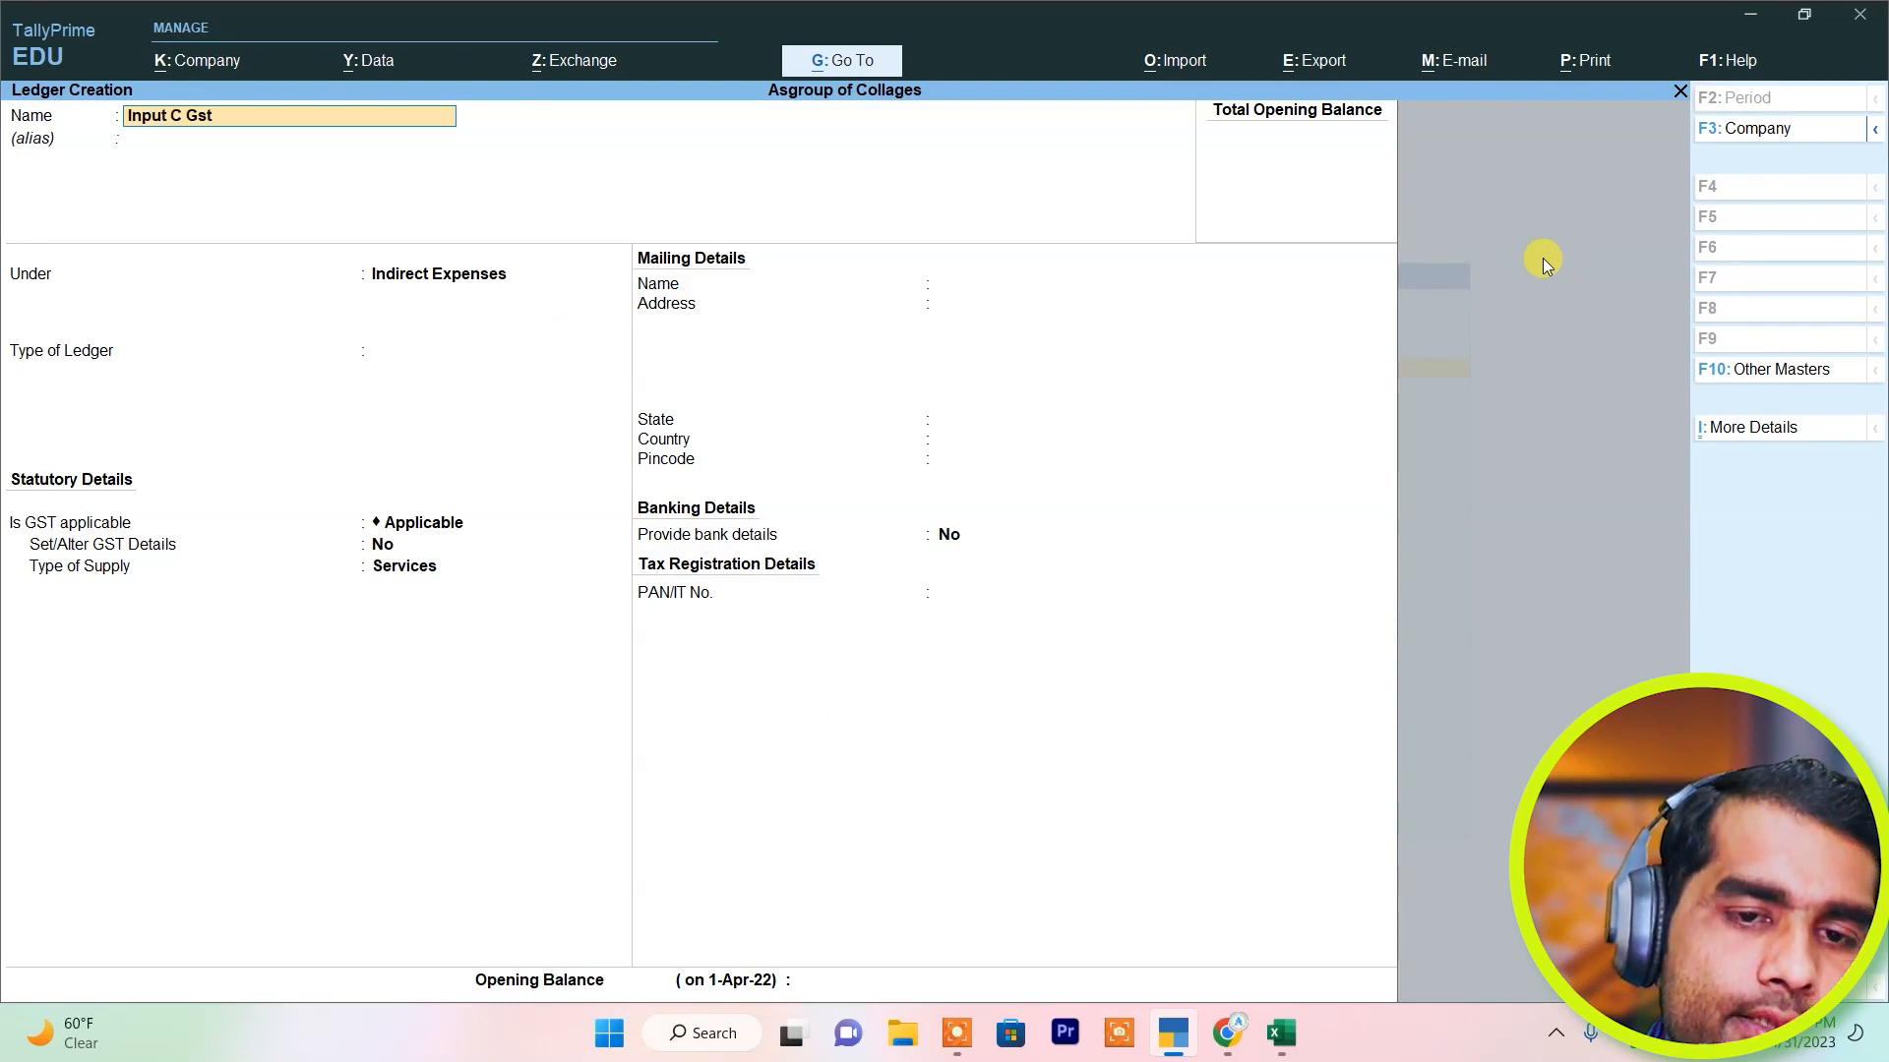
key(Return)
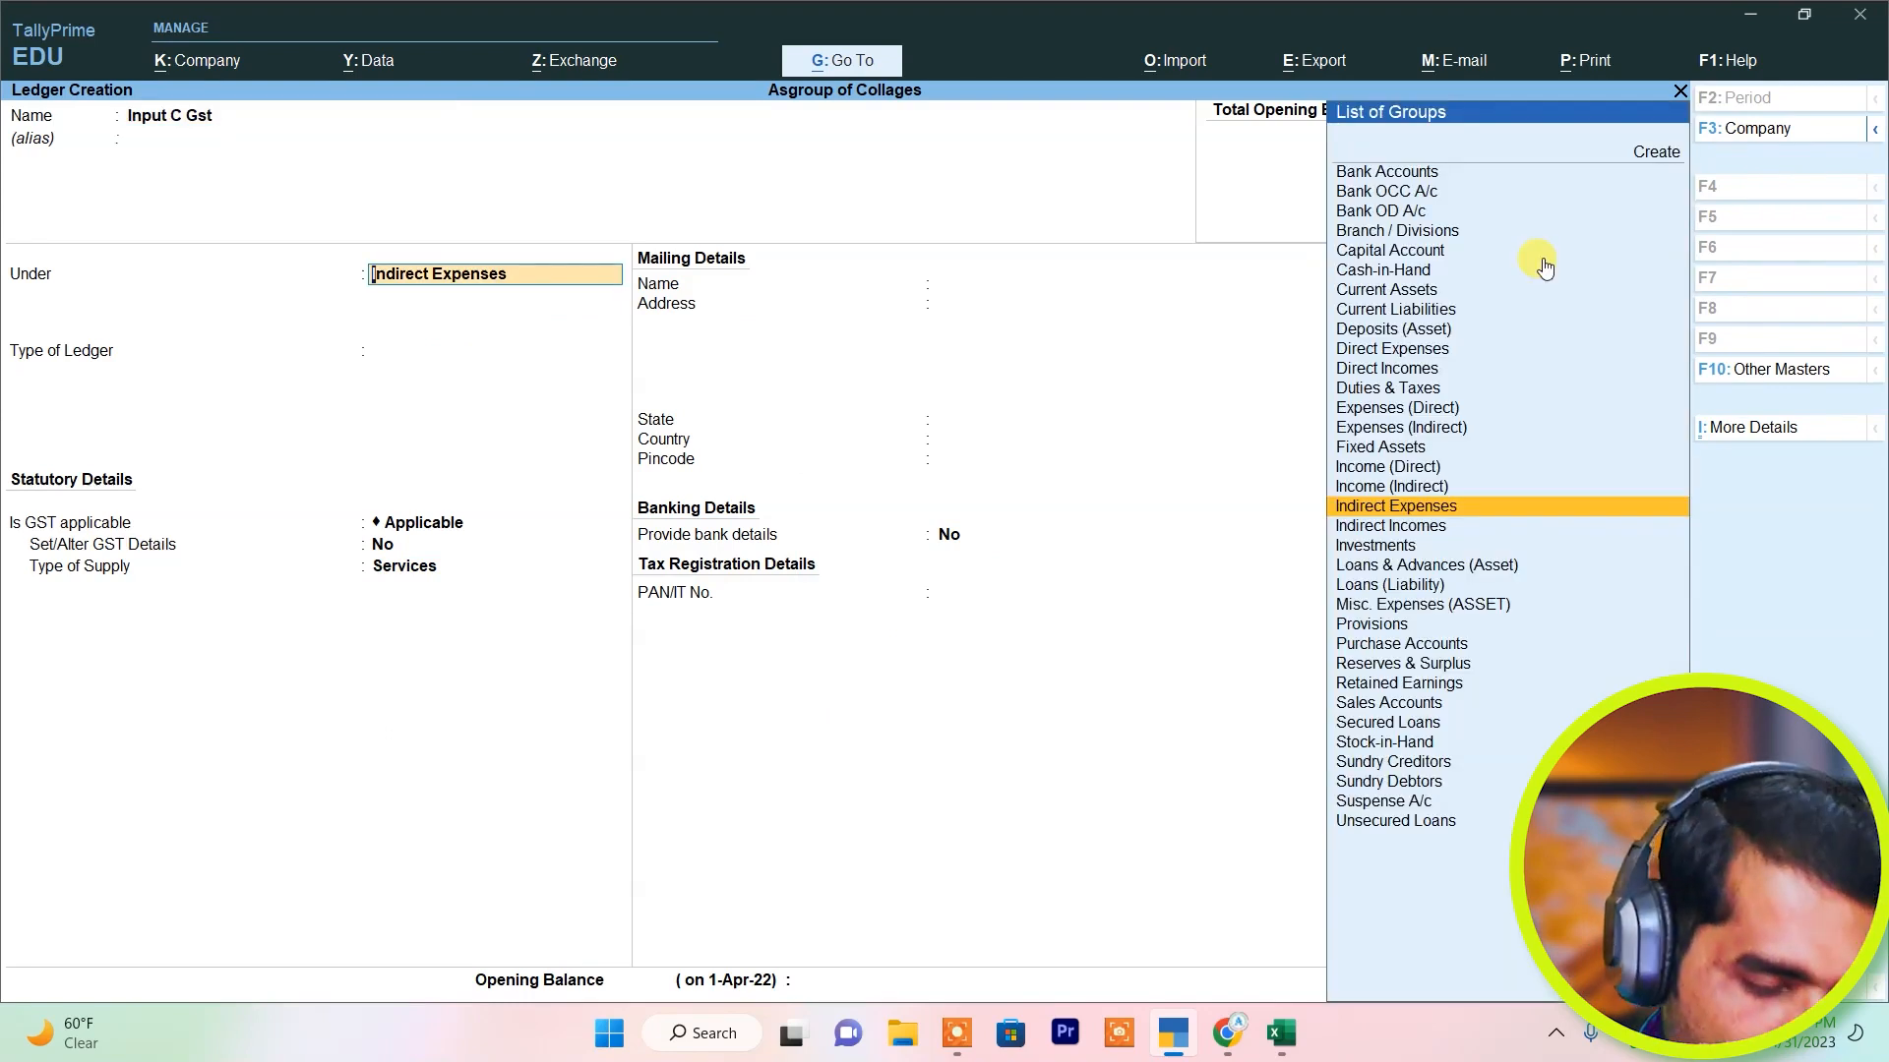
text(D)
key(Down)
key(Down)
key(Down)
key(Down)
key(Down)
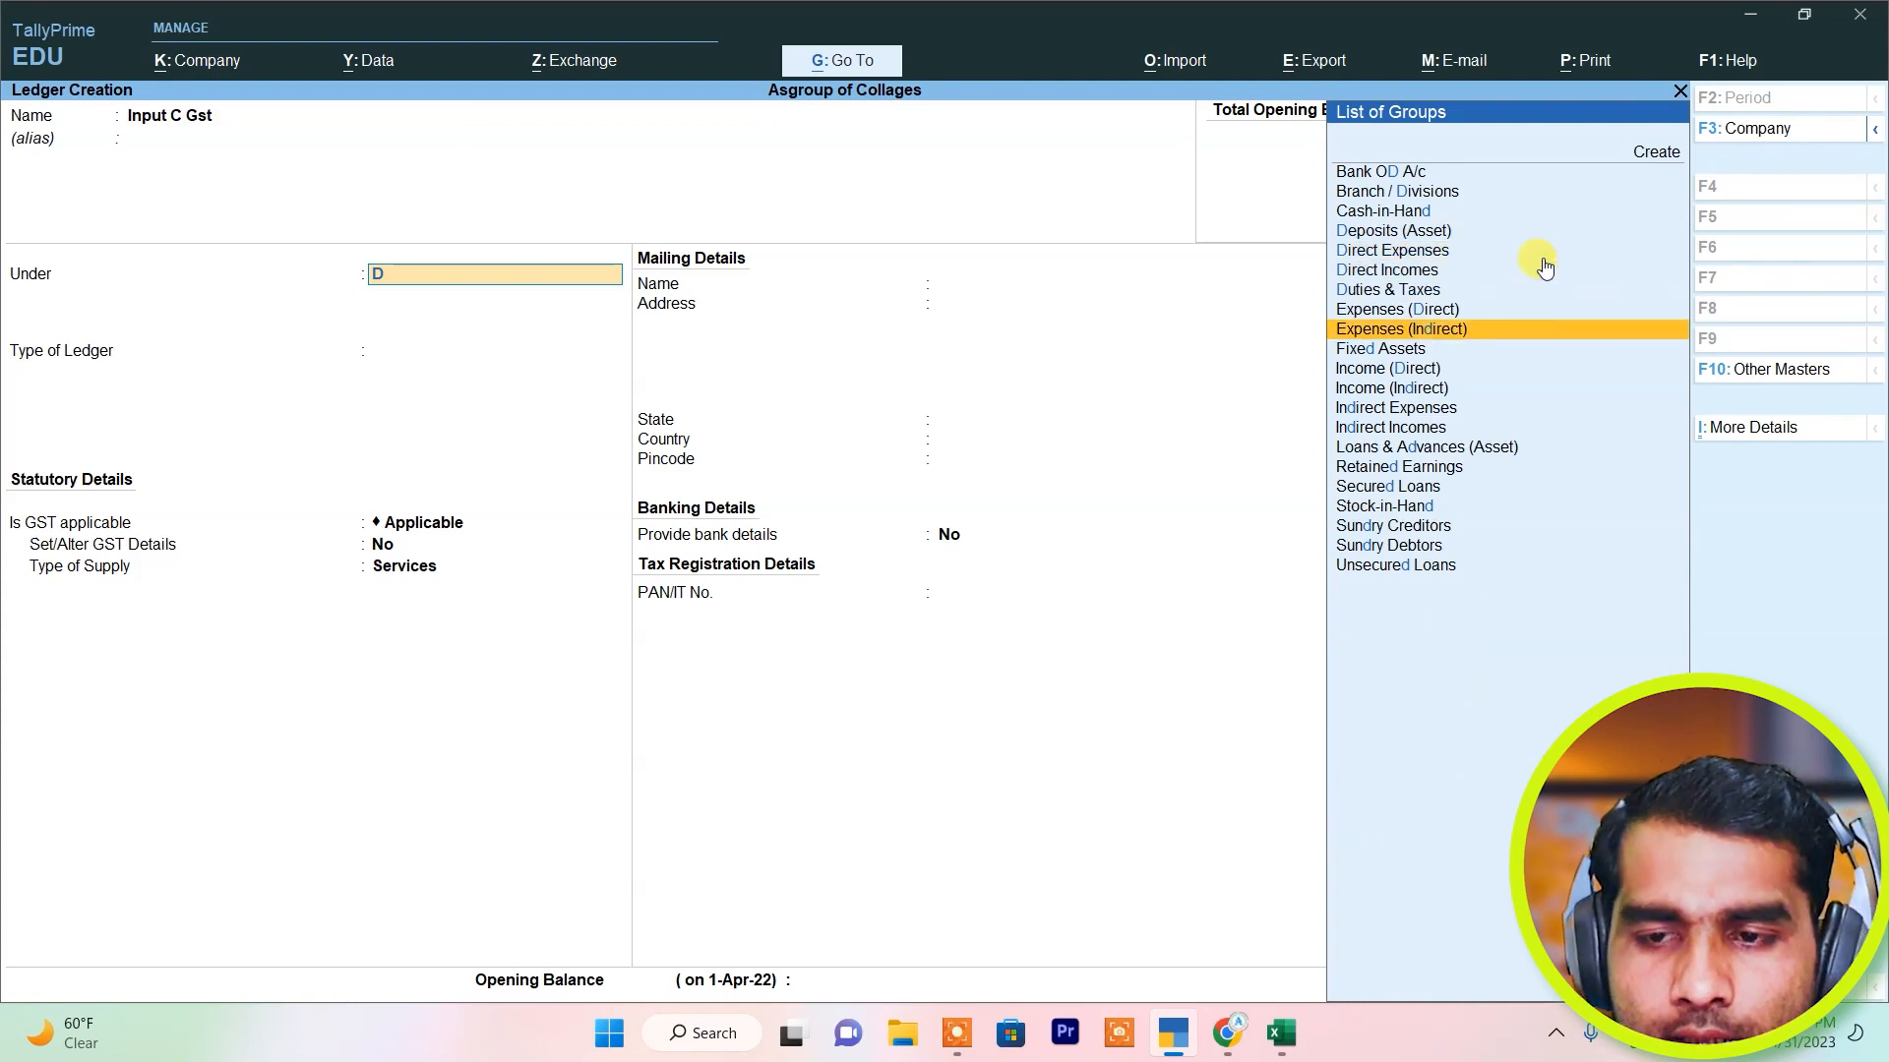
key(Up)
key(Up)
key(Return)
Set the Input C Gst ledger's duty type to GST and tax type to Central Tax, calculated at 9%.
key(Up)
key(Return)
key(Down)
key(Down)
key(Up)
key(Up)
key(Return)
text(9)
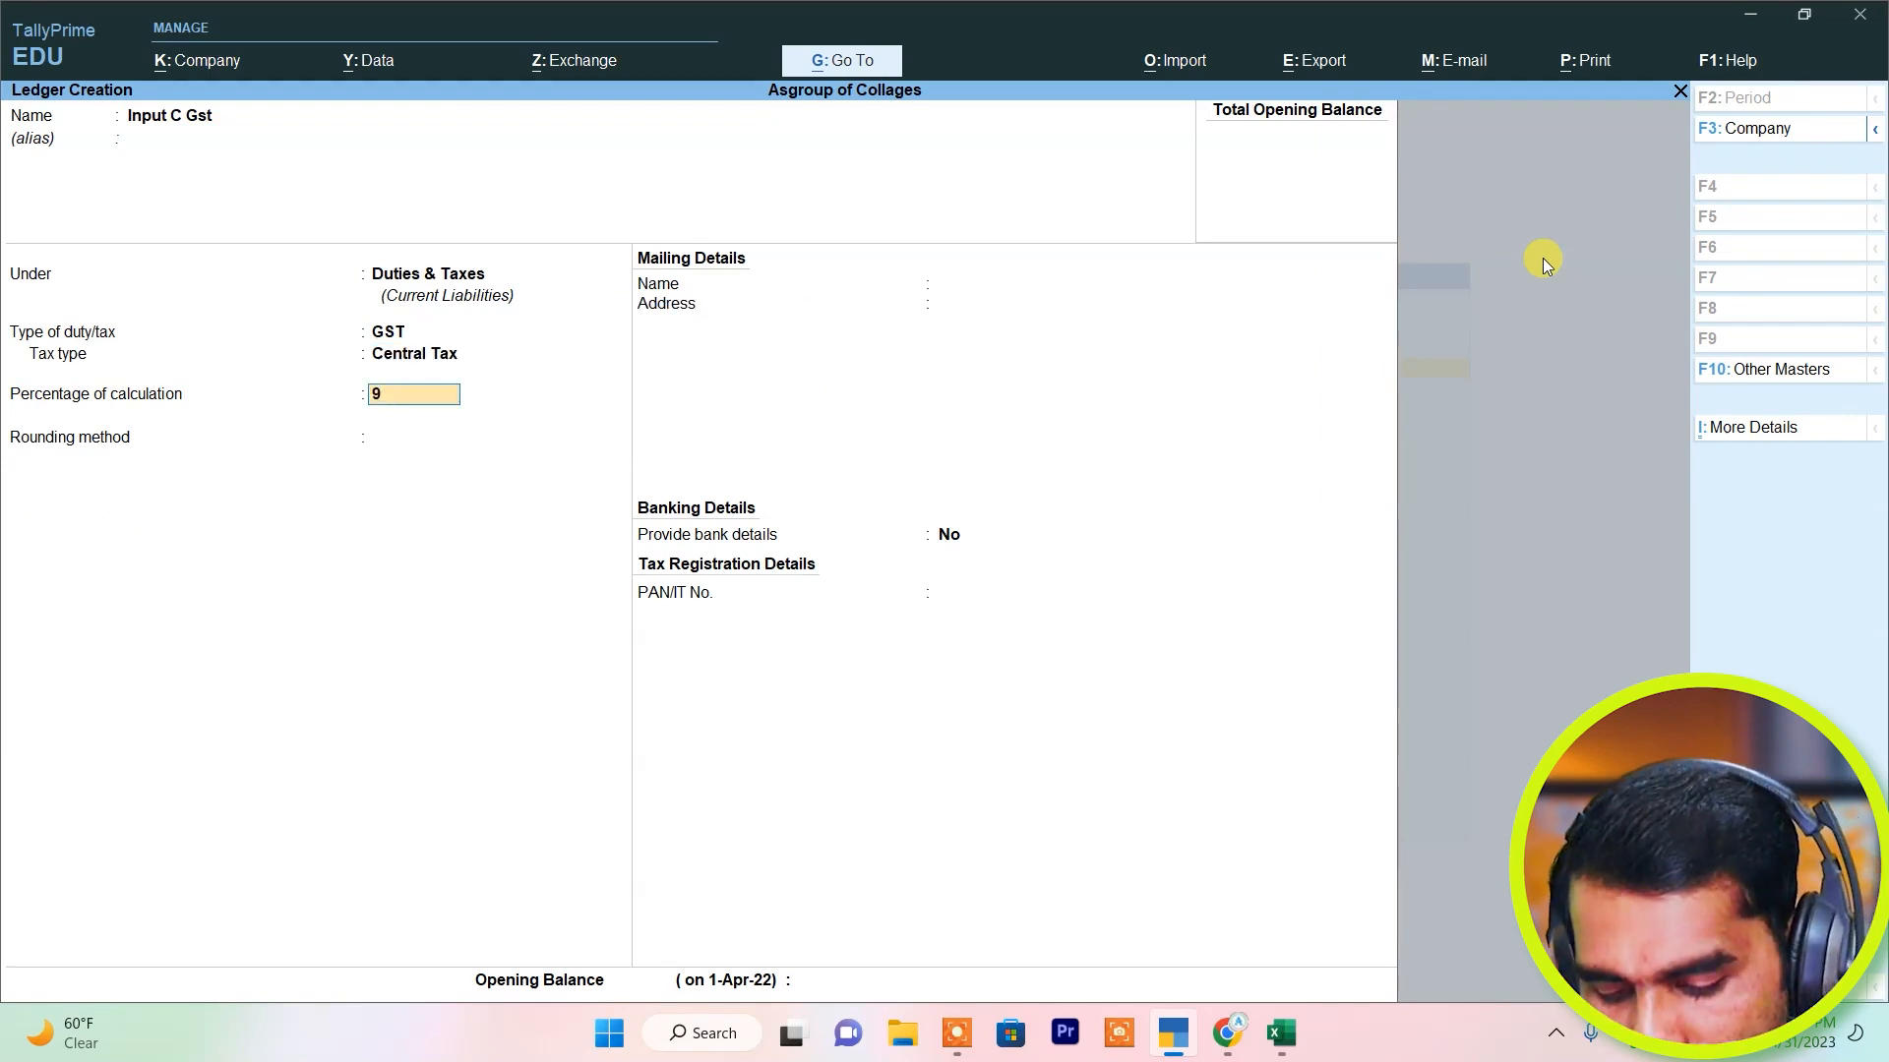
Set the Input C Gst ledger's rounding method to Normal Rounding and save the ledger.
key(Return)
key(Down)
key(Down)
key(Down)
key(Up)
key(Return)
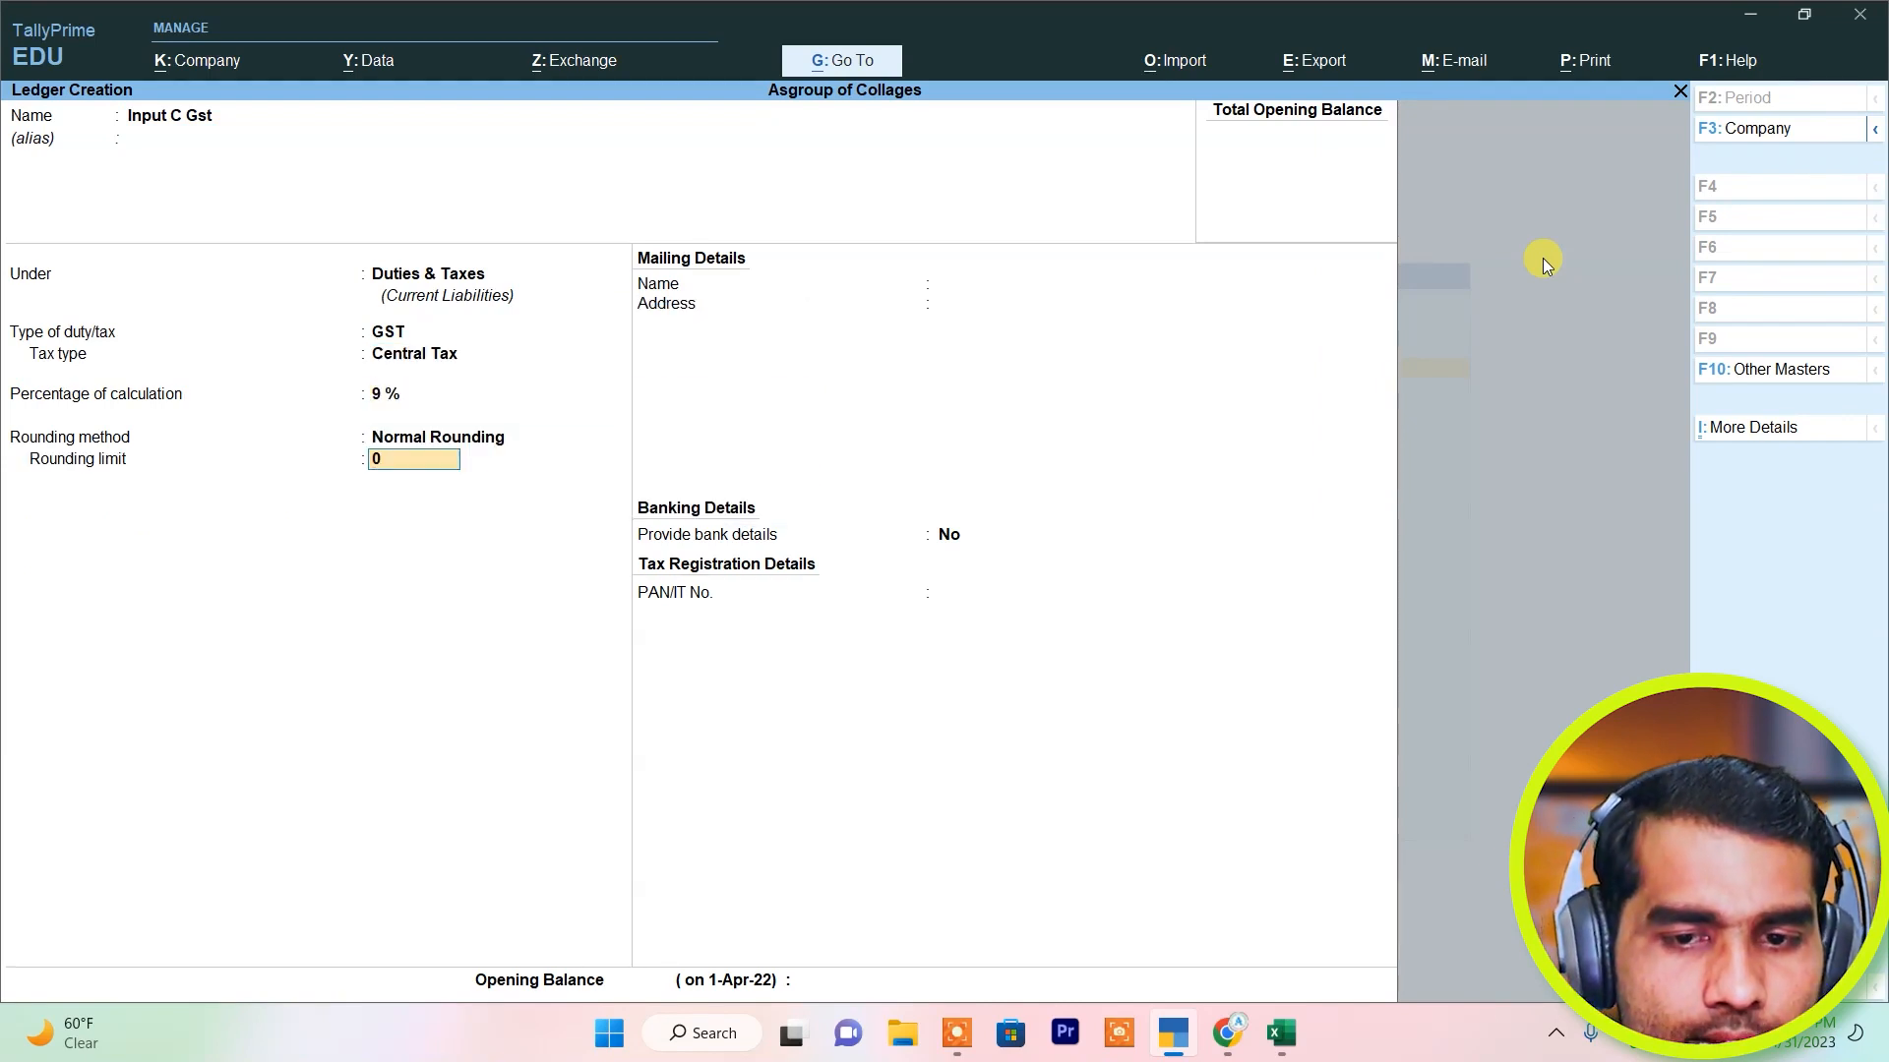
key(ctrl+a)
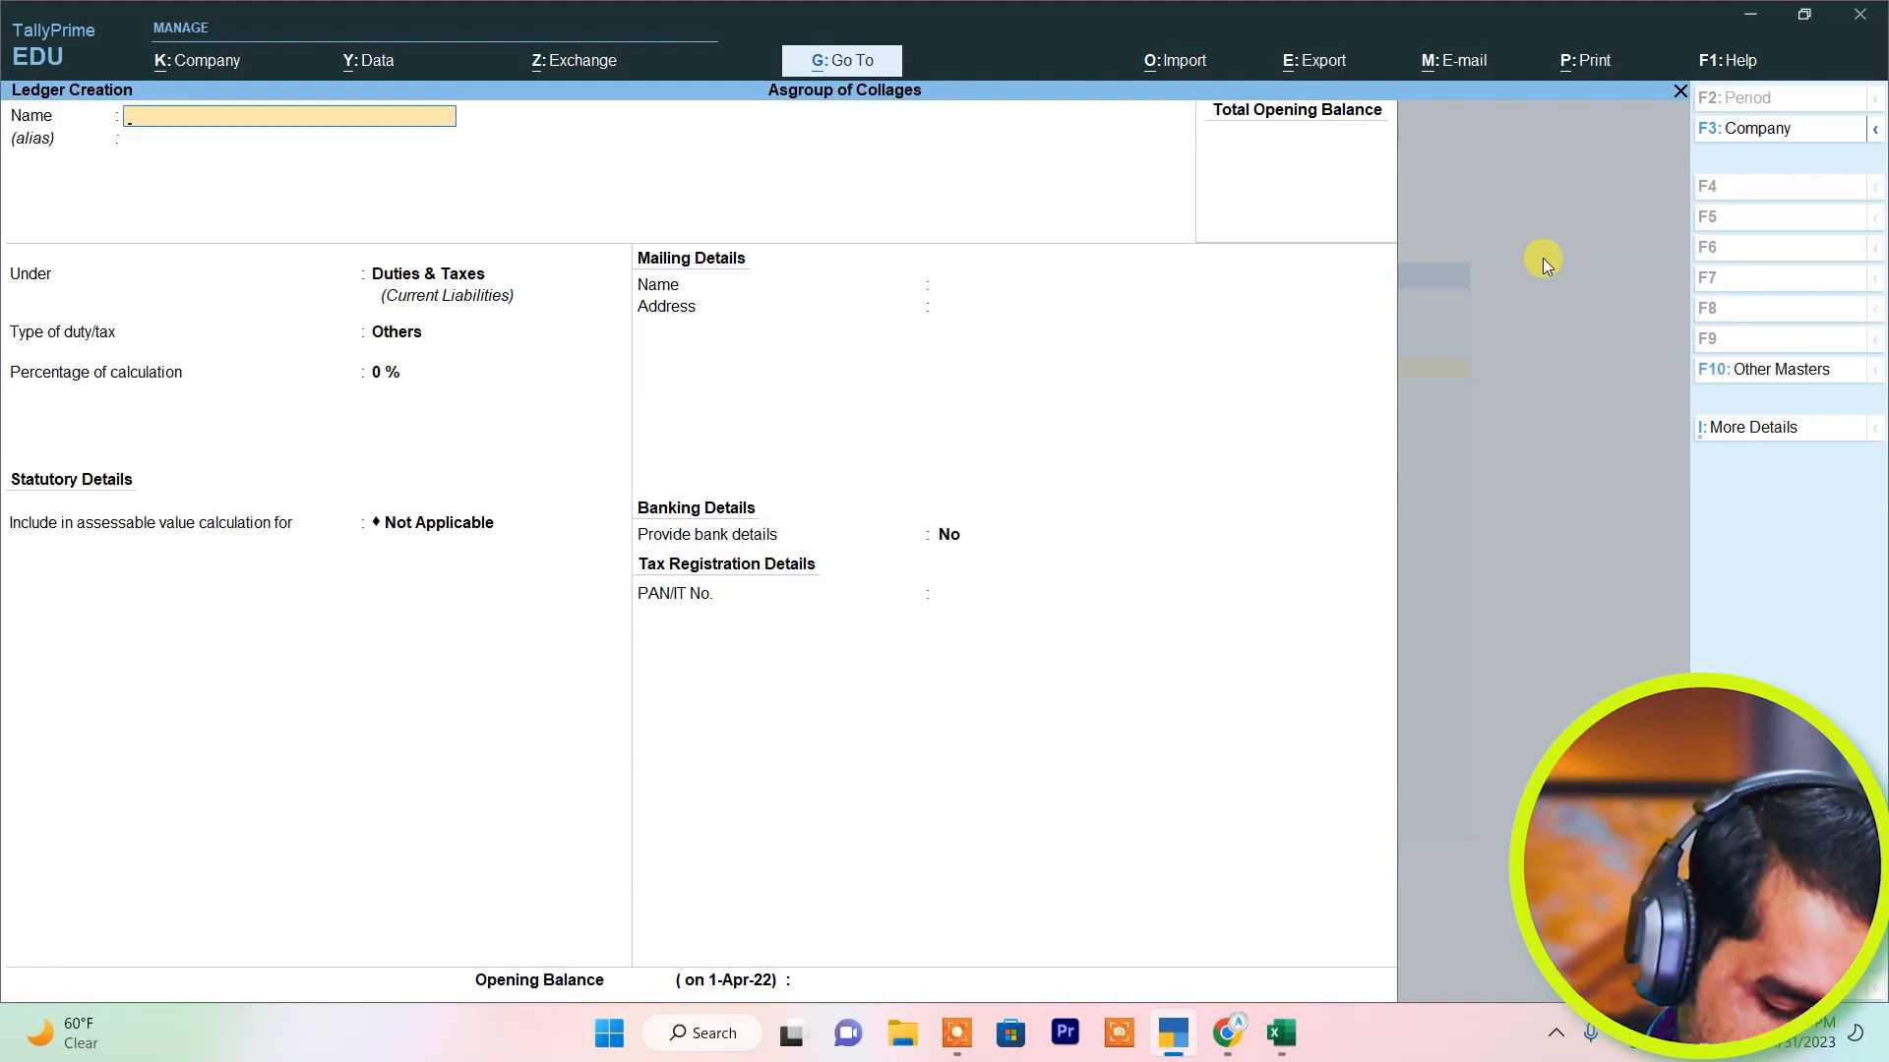
Name the next ledger Input S Gst, keep it under Duties & Taxes and set its duty type to GST.
text(Input)
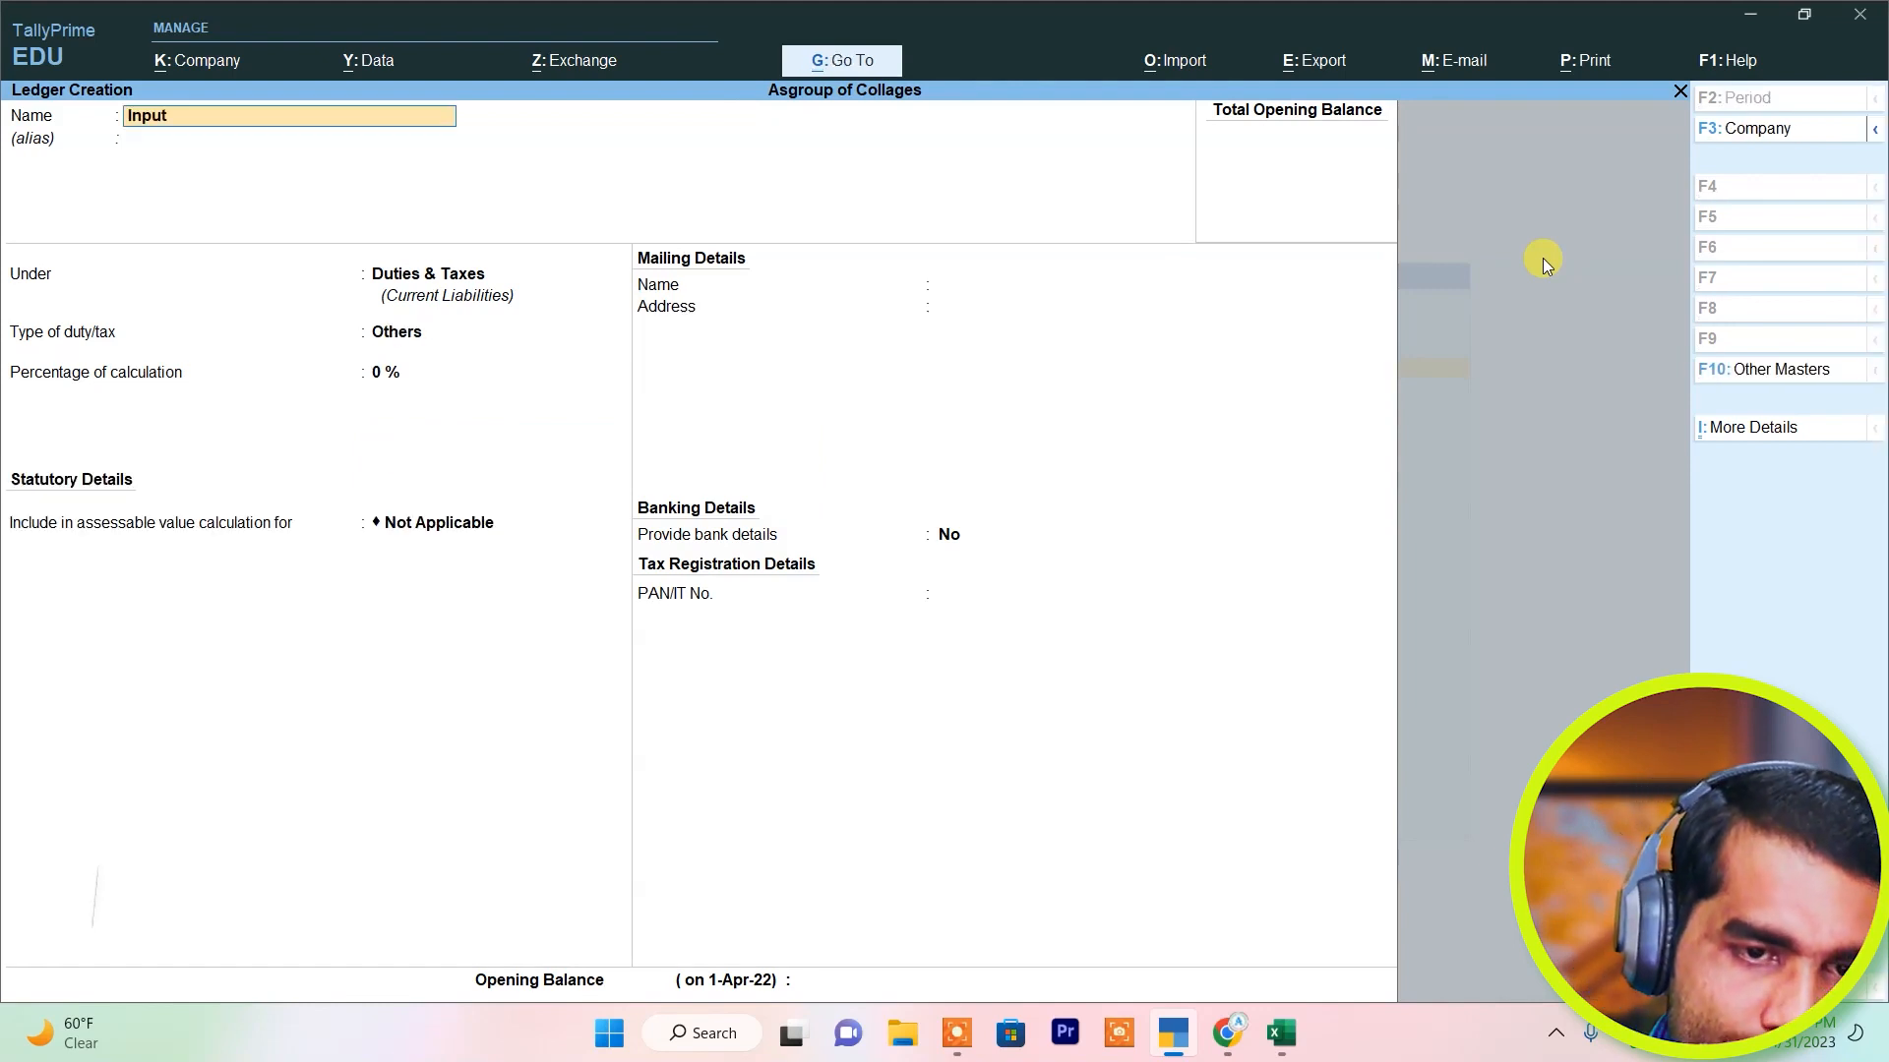
text( S Gst)
key(Return)
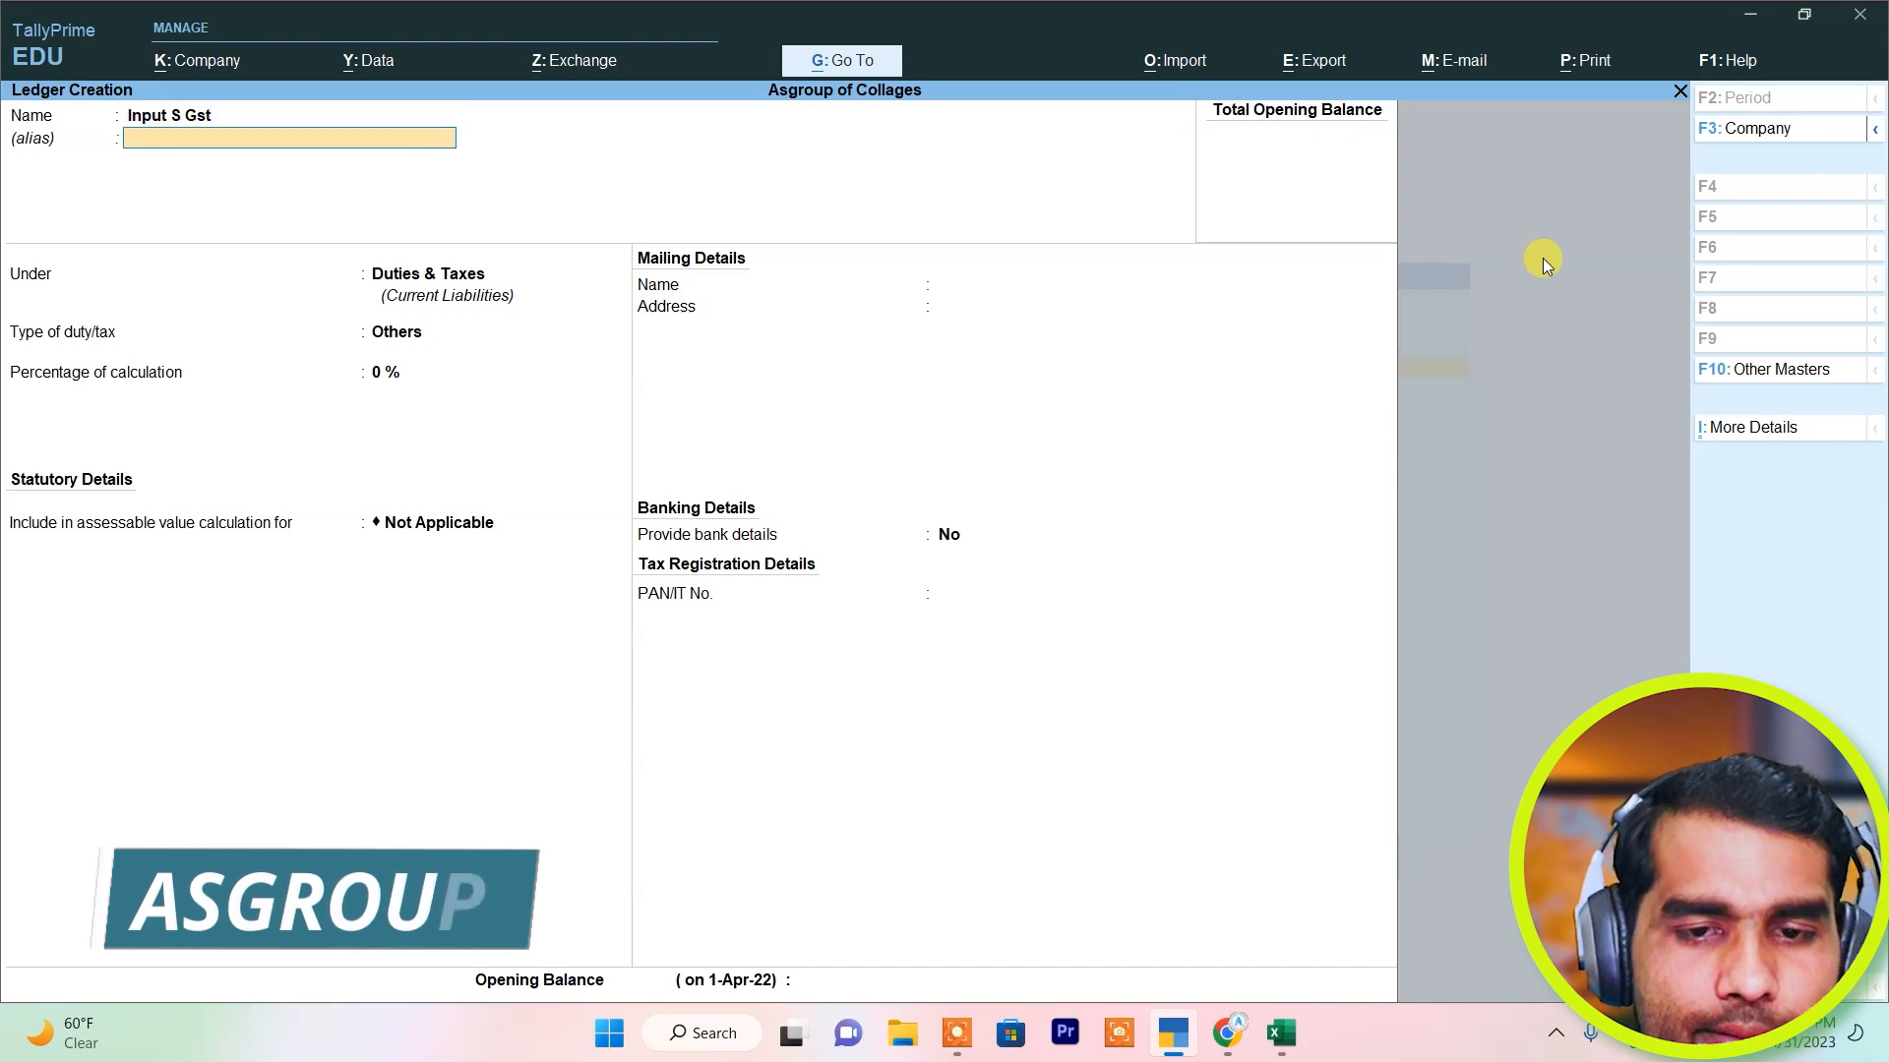
key(Return)
key(Return)
key(Up)
key(Return)
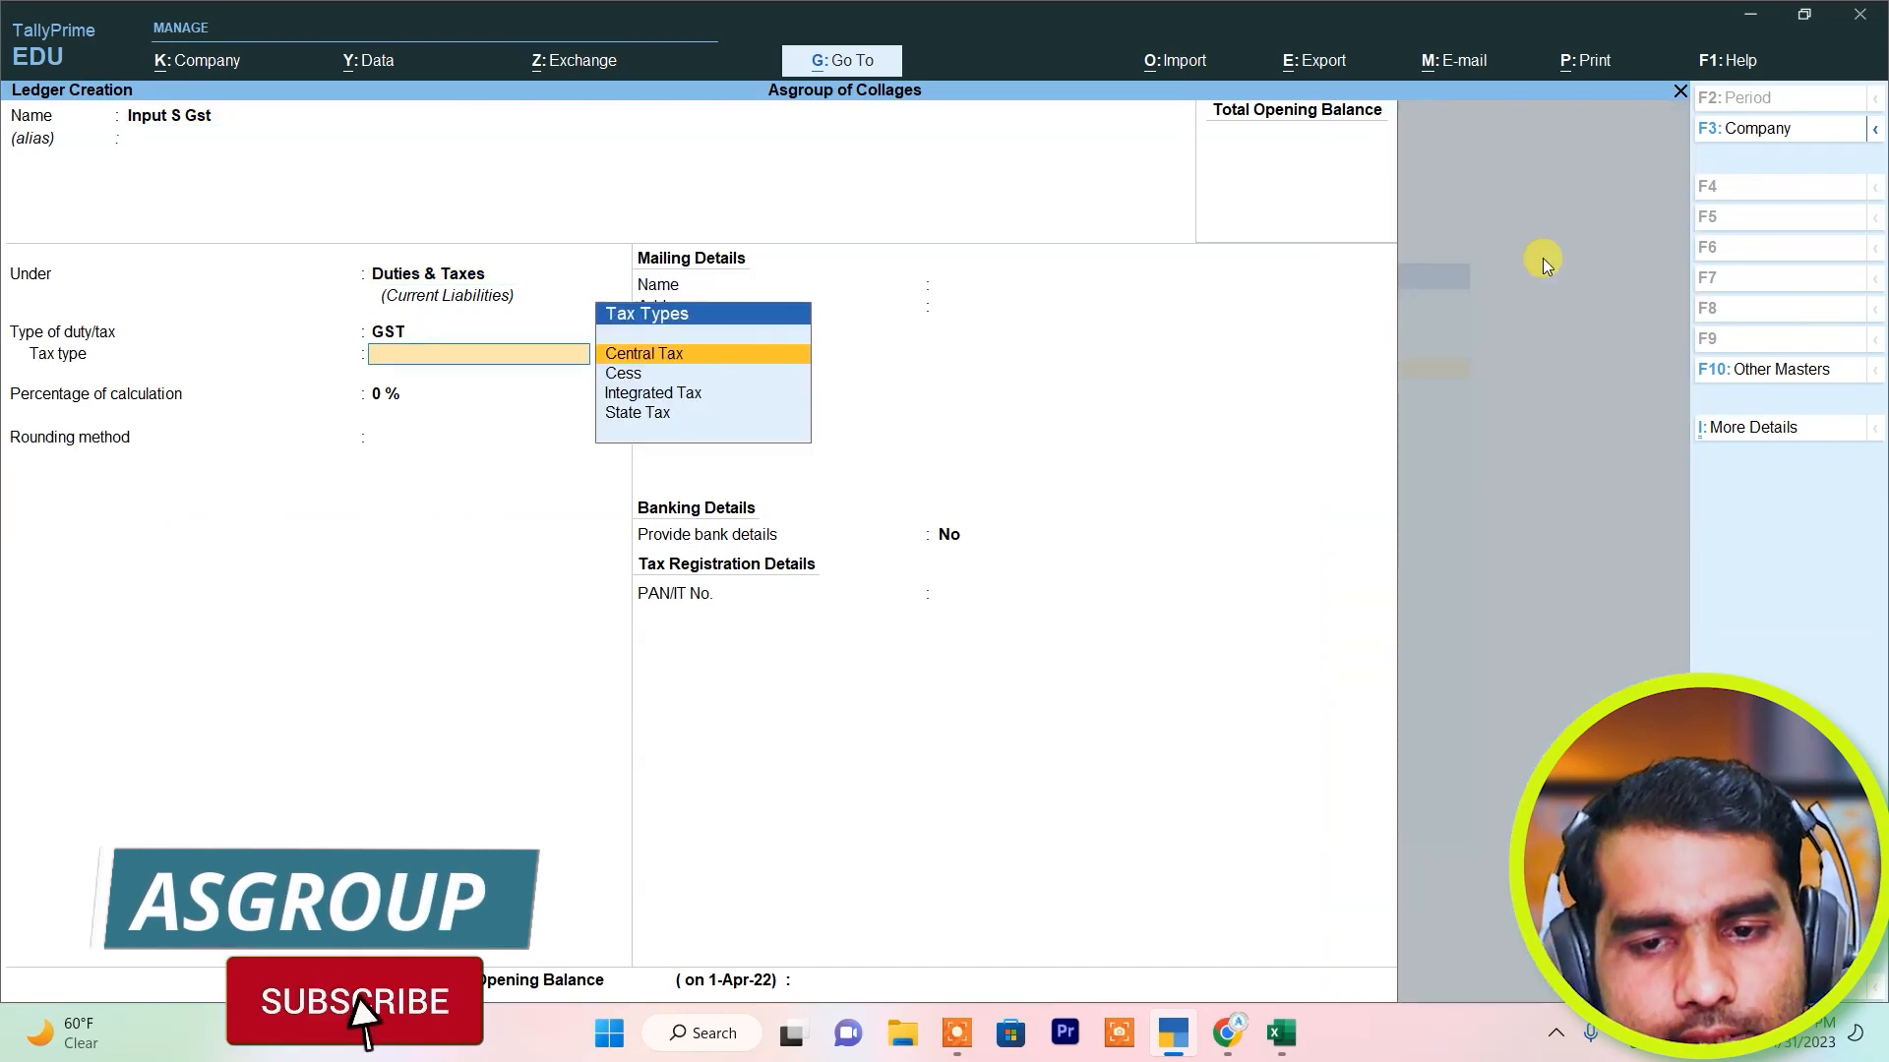
Set the Input S Gst ledger's tax type to State Tax with a 9% calculation rate.
key(Down)
key(Down)
key(Down)
key(Return)
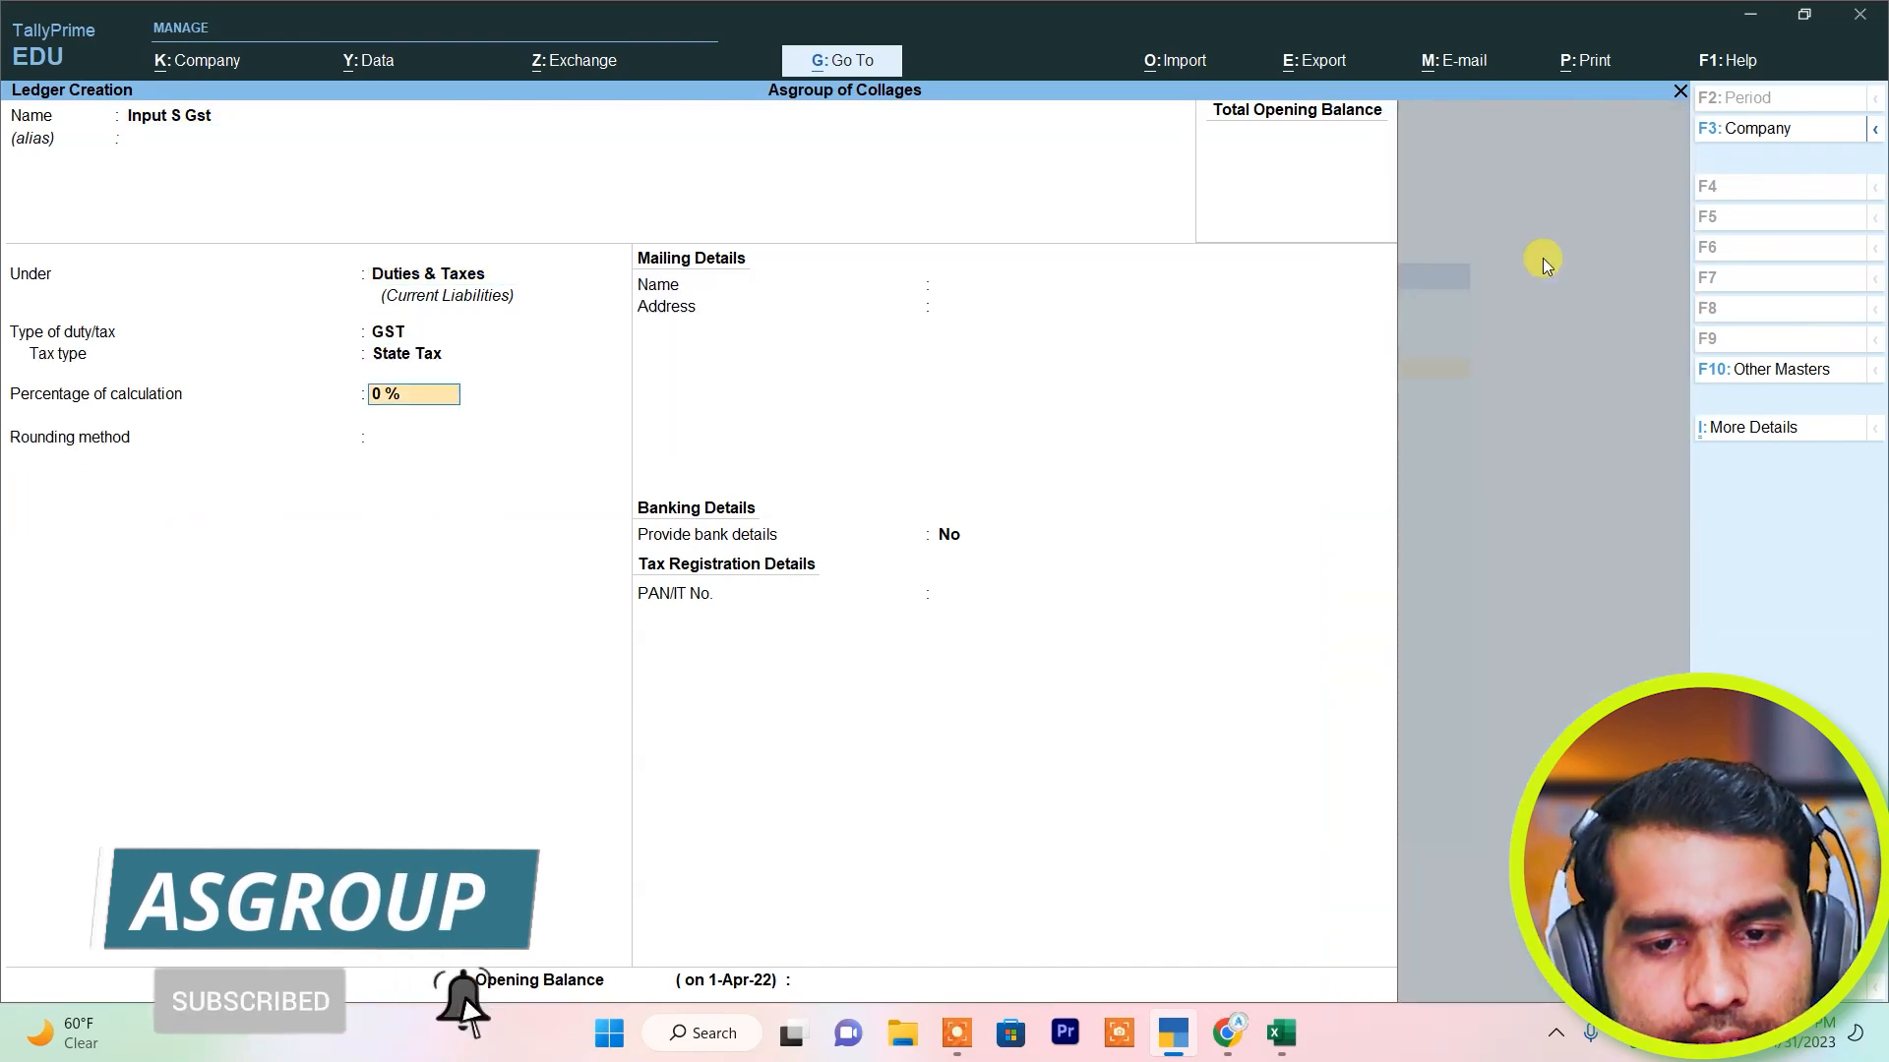
text(9)
key(Return)
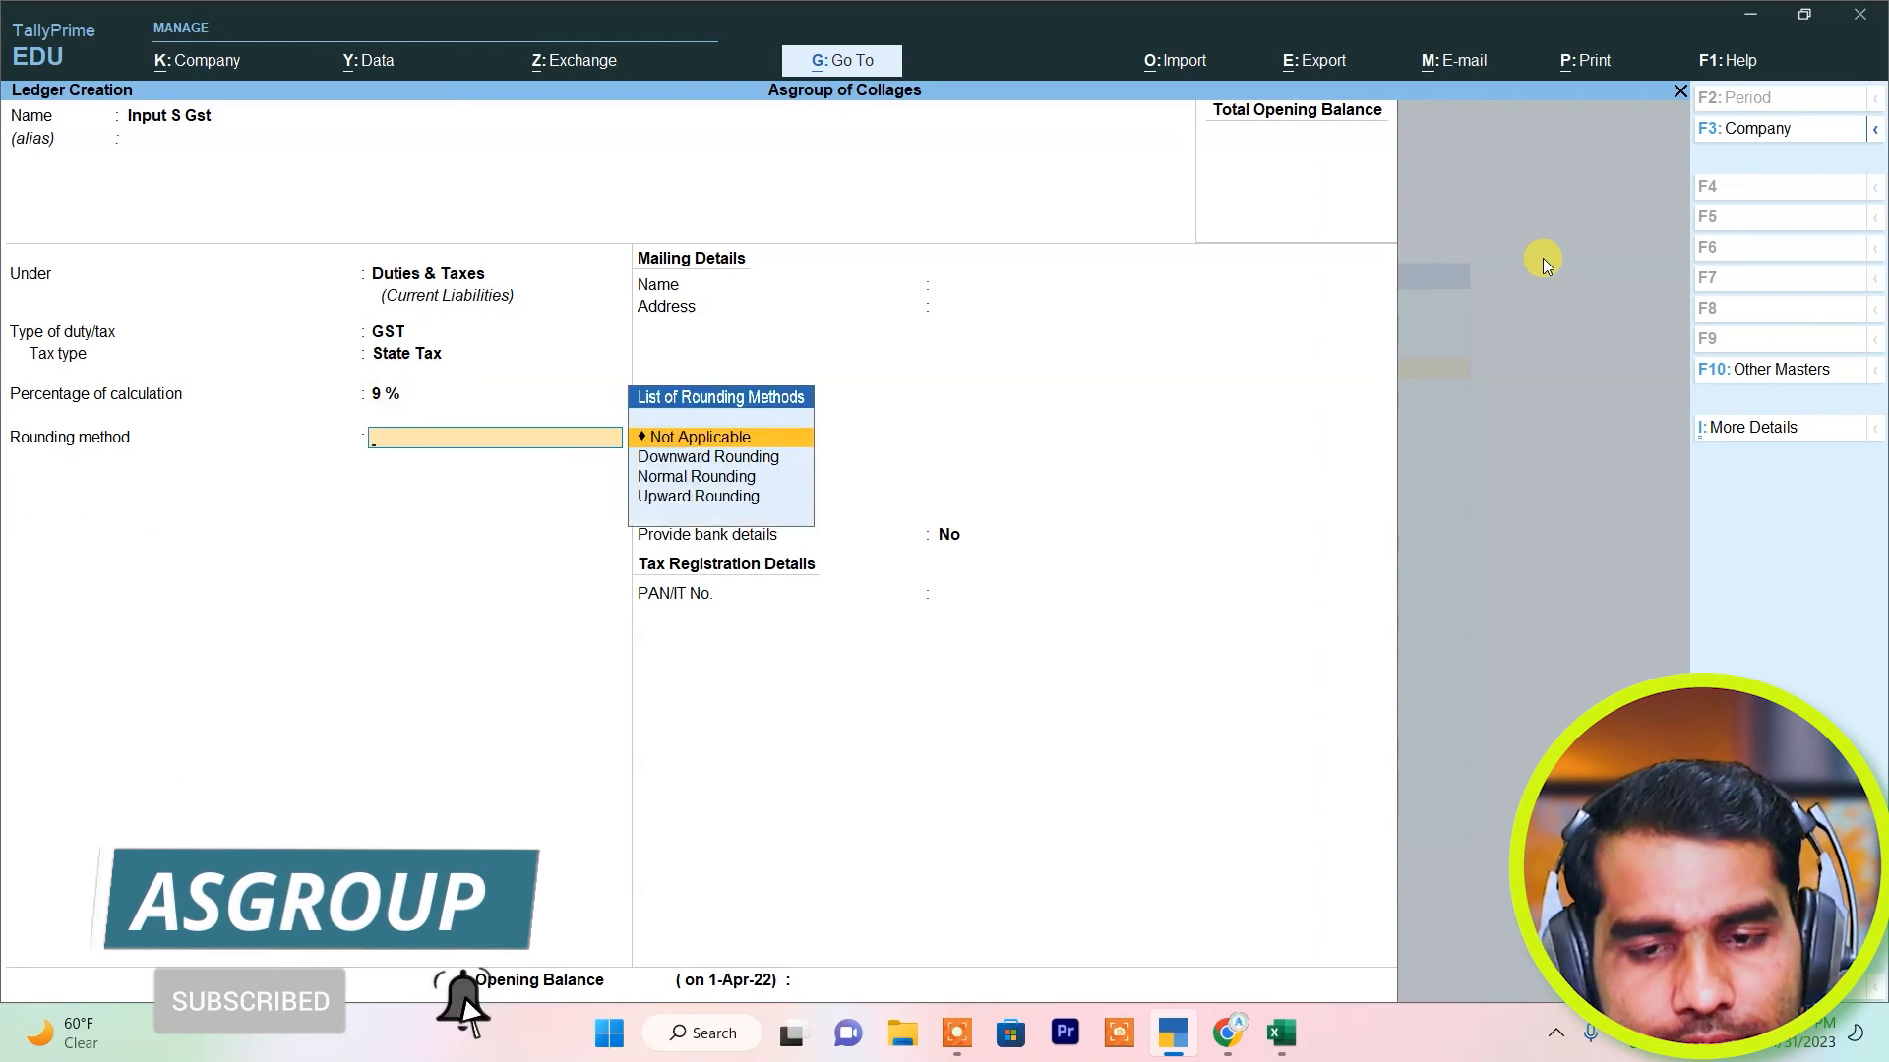
Choose Normal Rounding for the Input S Gst ledger and save it.
key(Down)
key(Down)
key(Return)
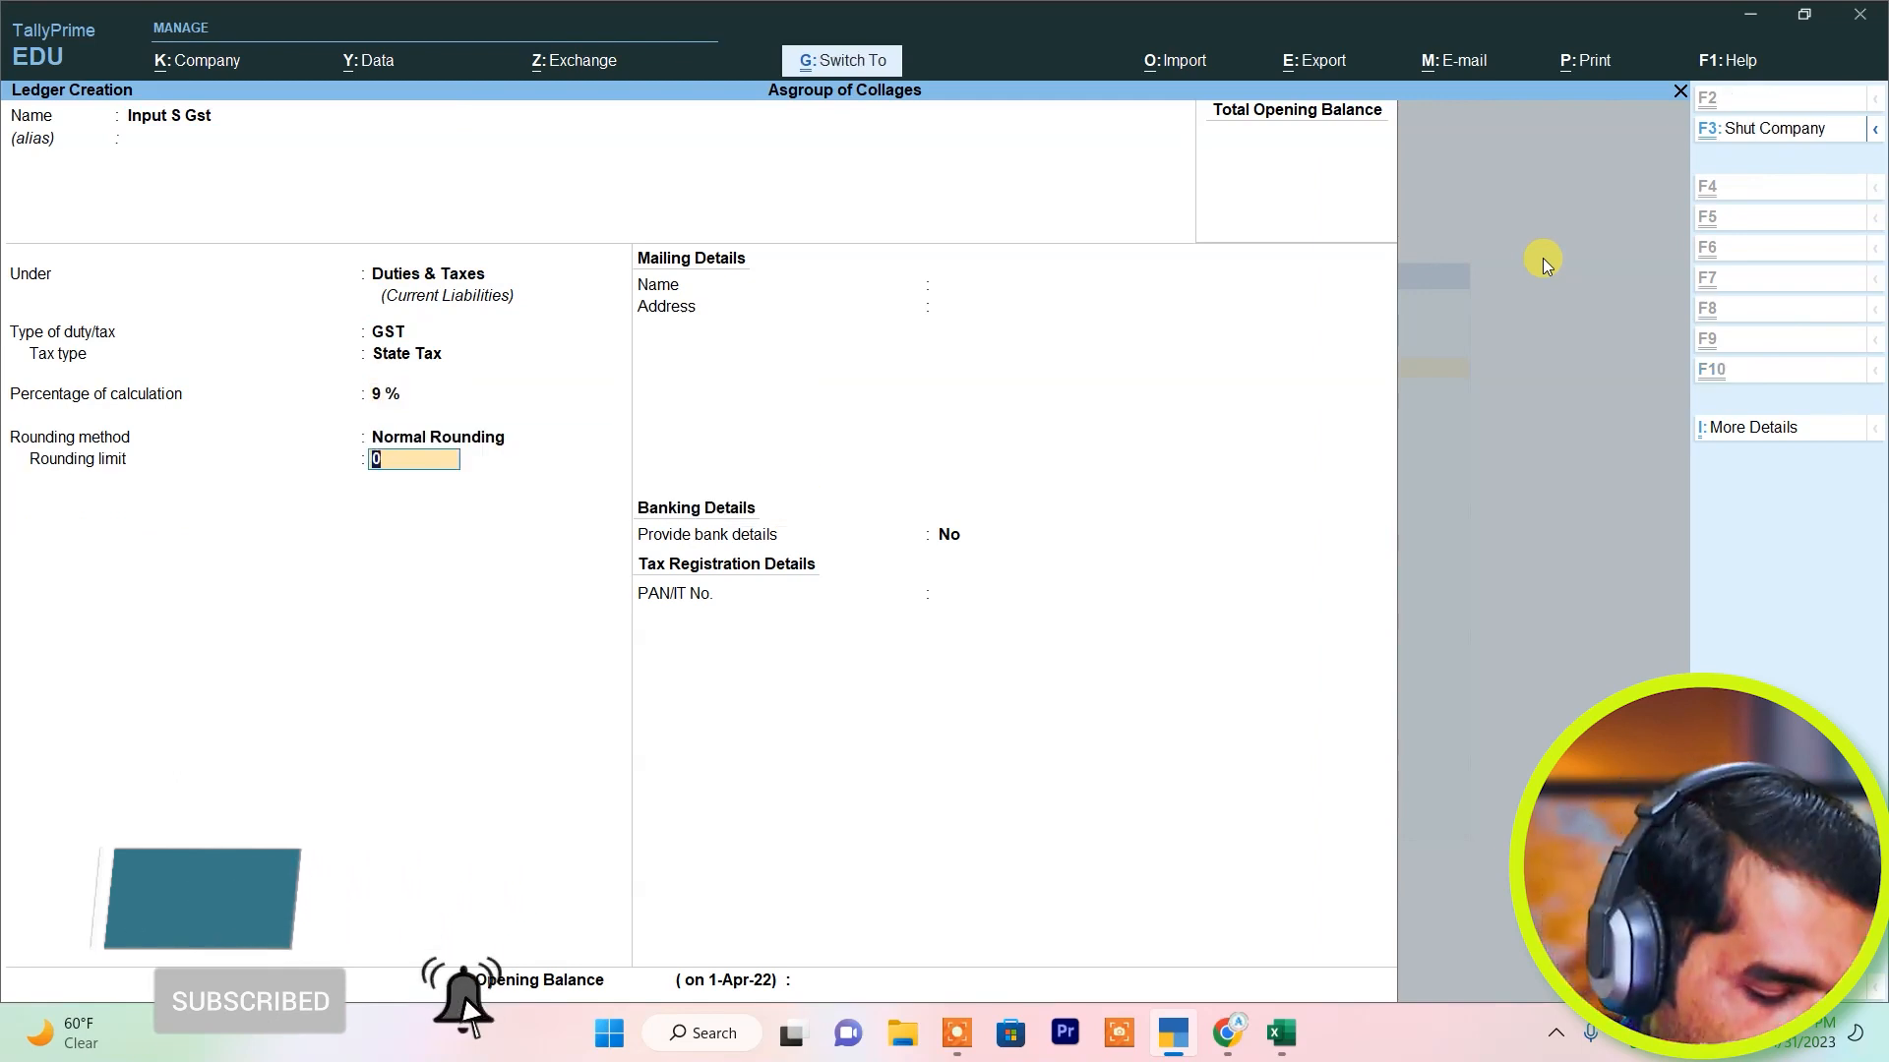
key(Return)
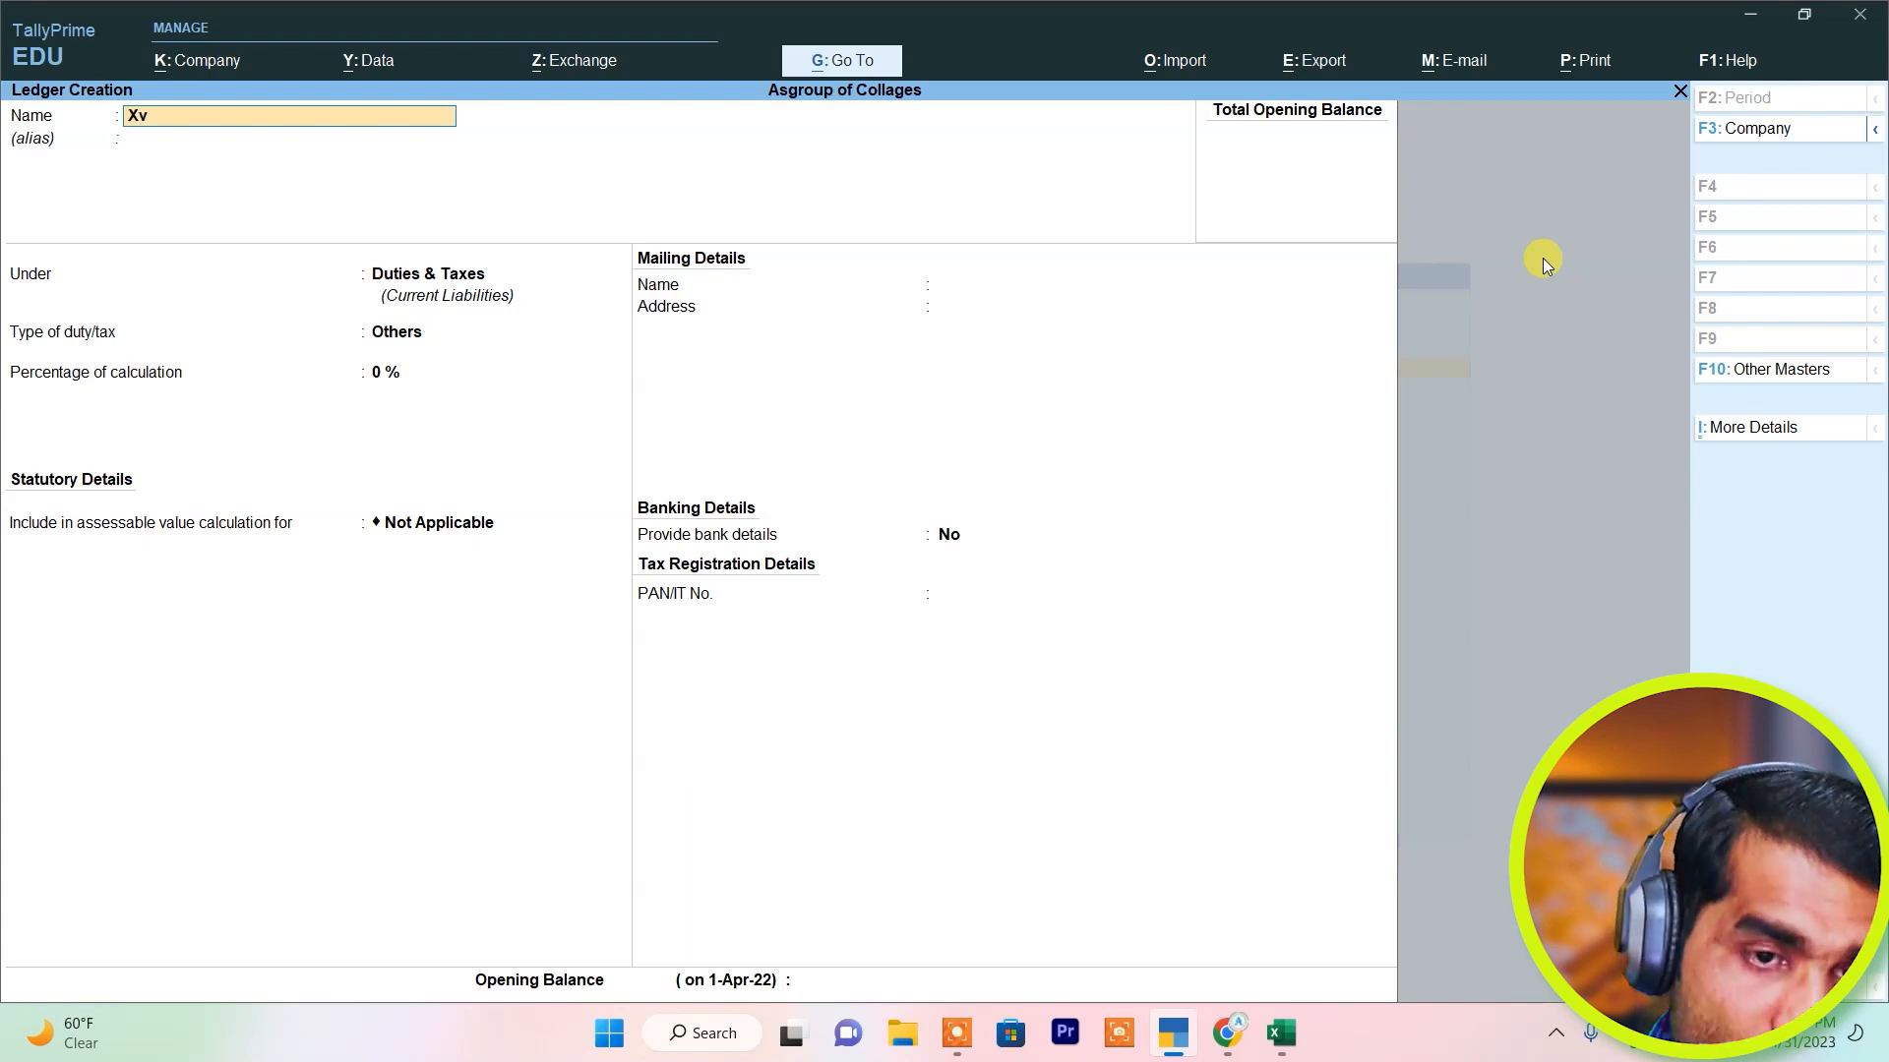
Name the next ledger Xvz Creditor and place it under Sundry Creditors.
text(Xvz Cer)
key(BackSpace)
key(BackSpace)
text(reditor)
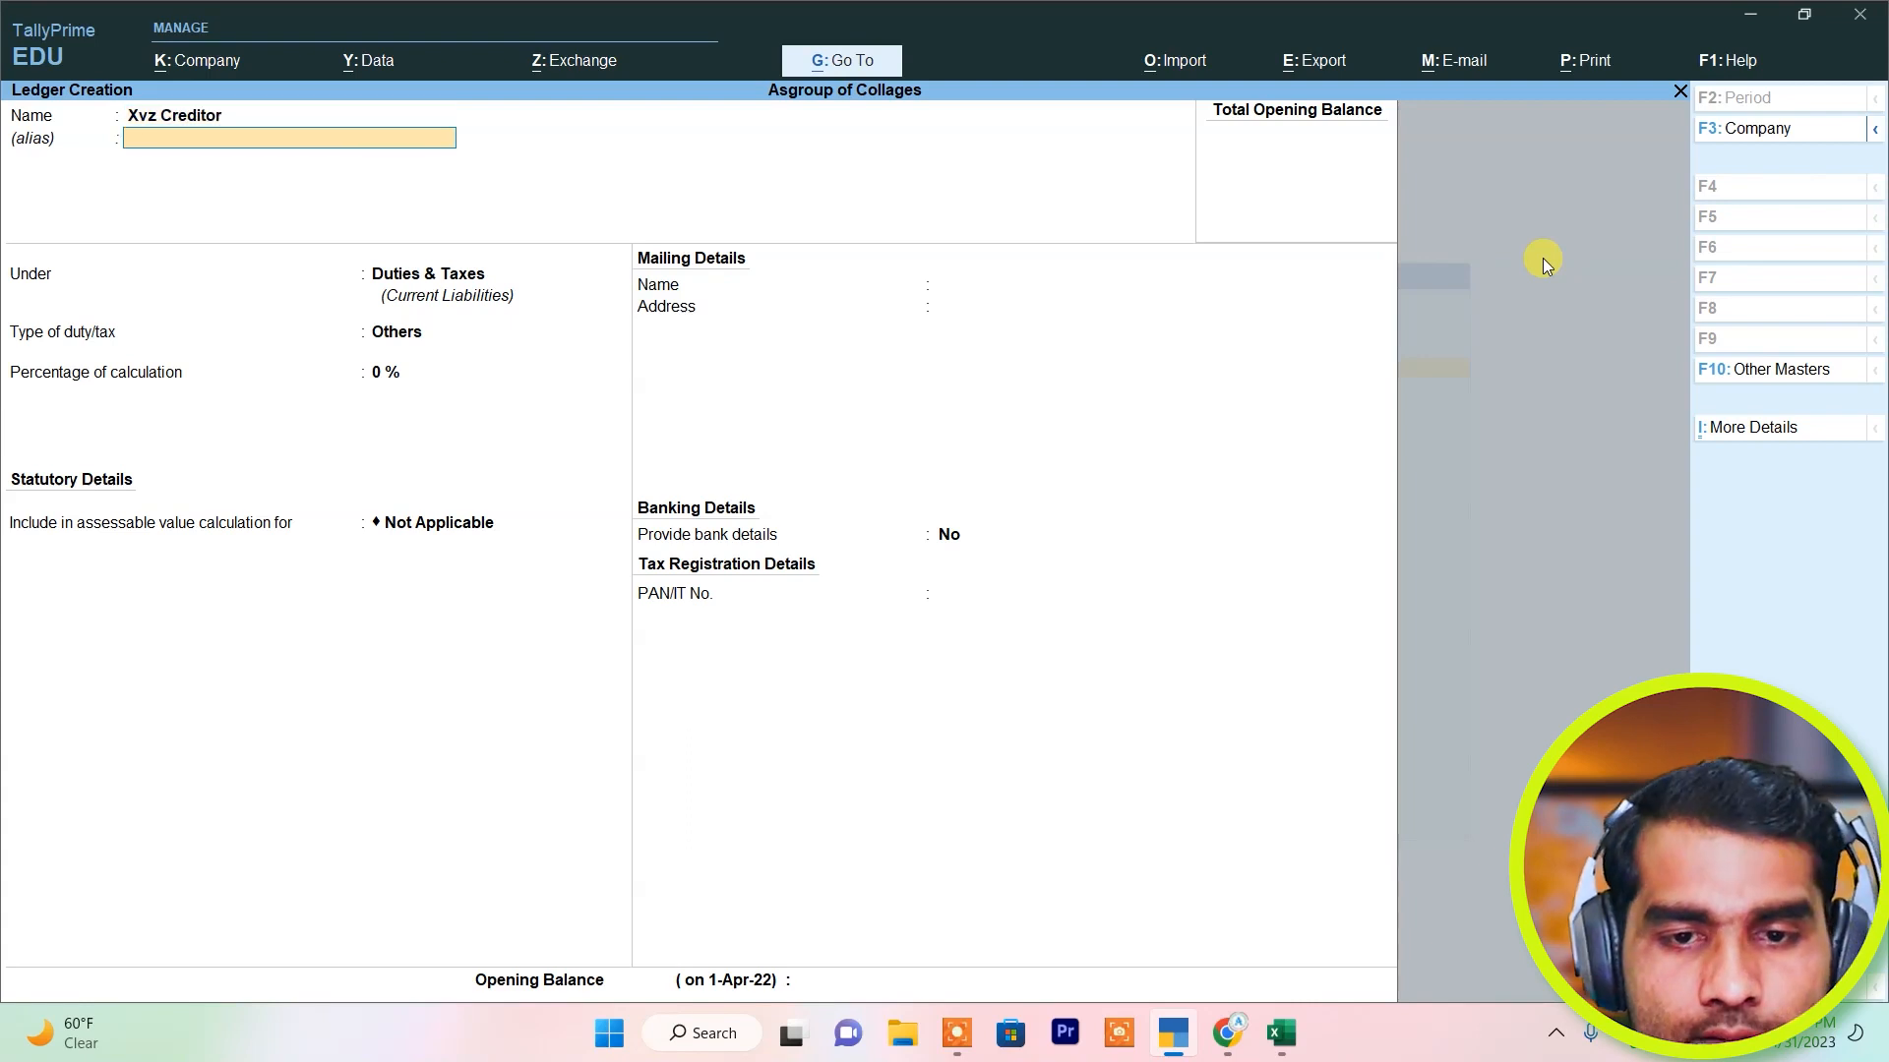
key(Return)
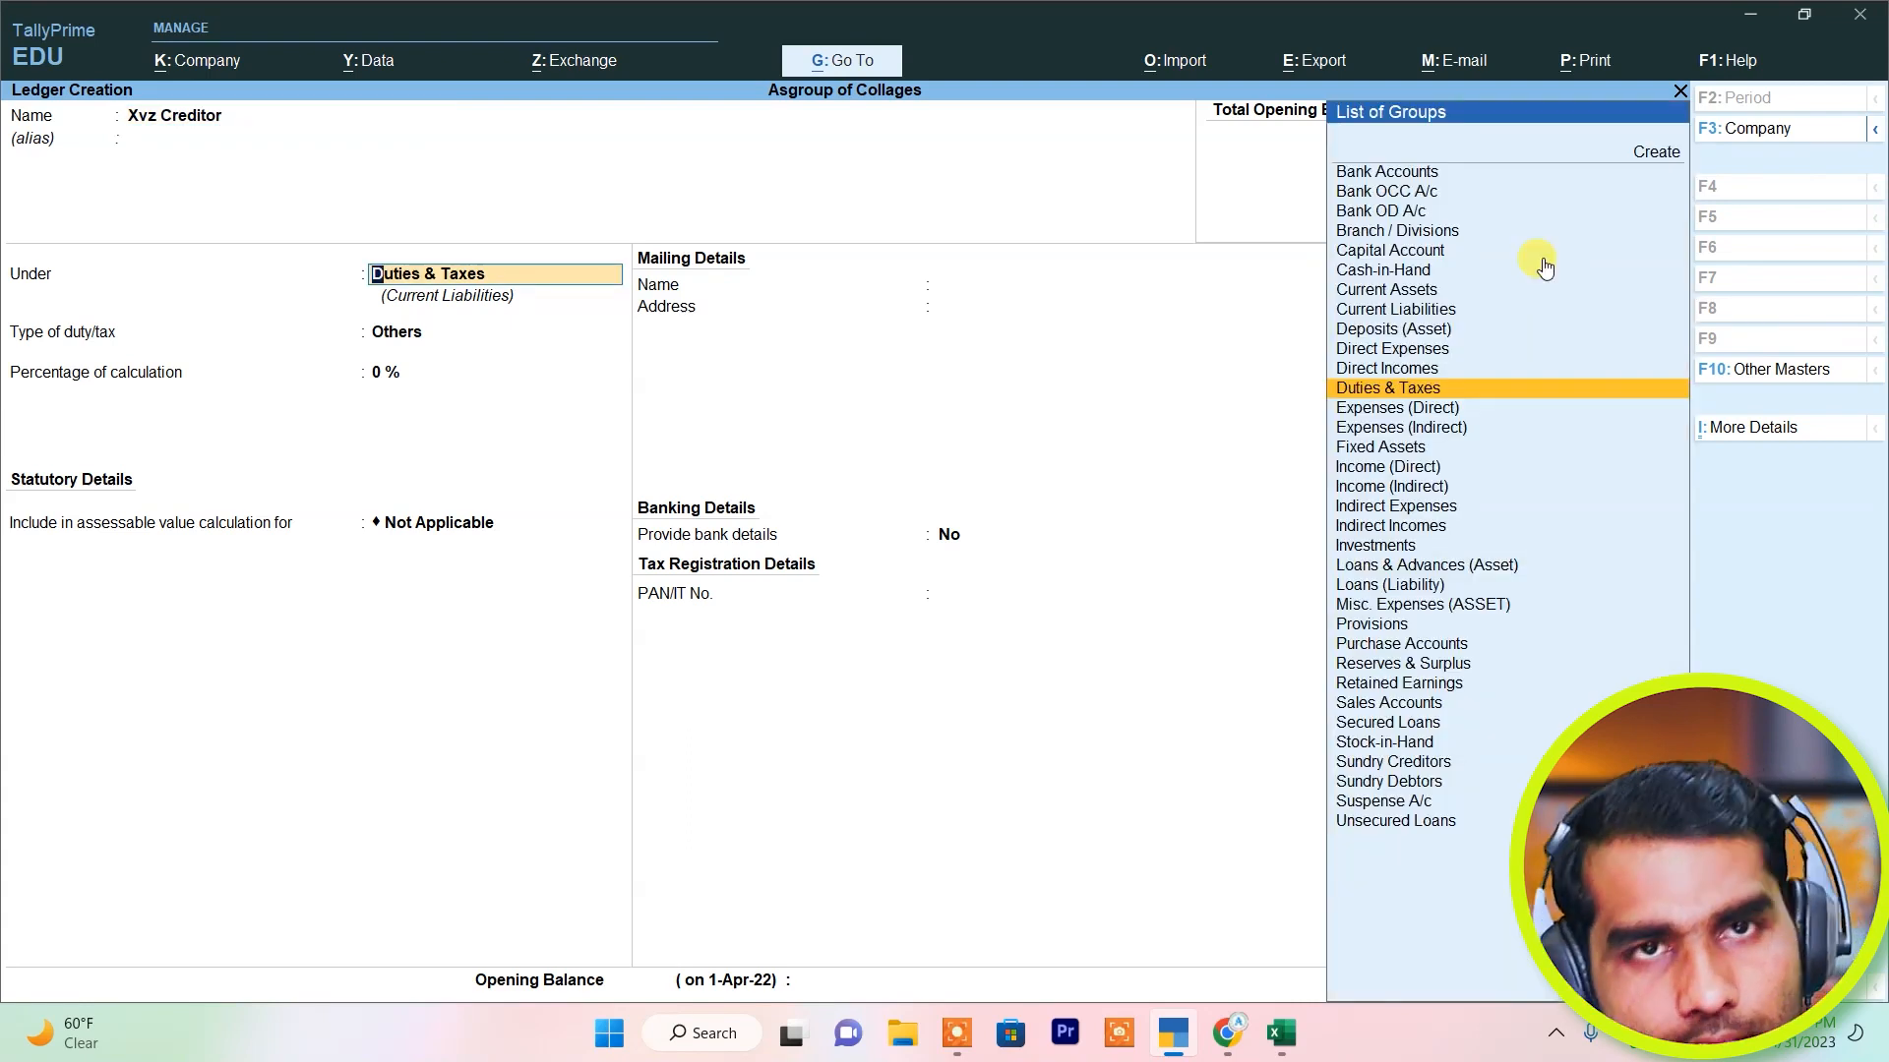
text(S)
key(Down)
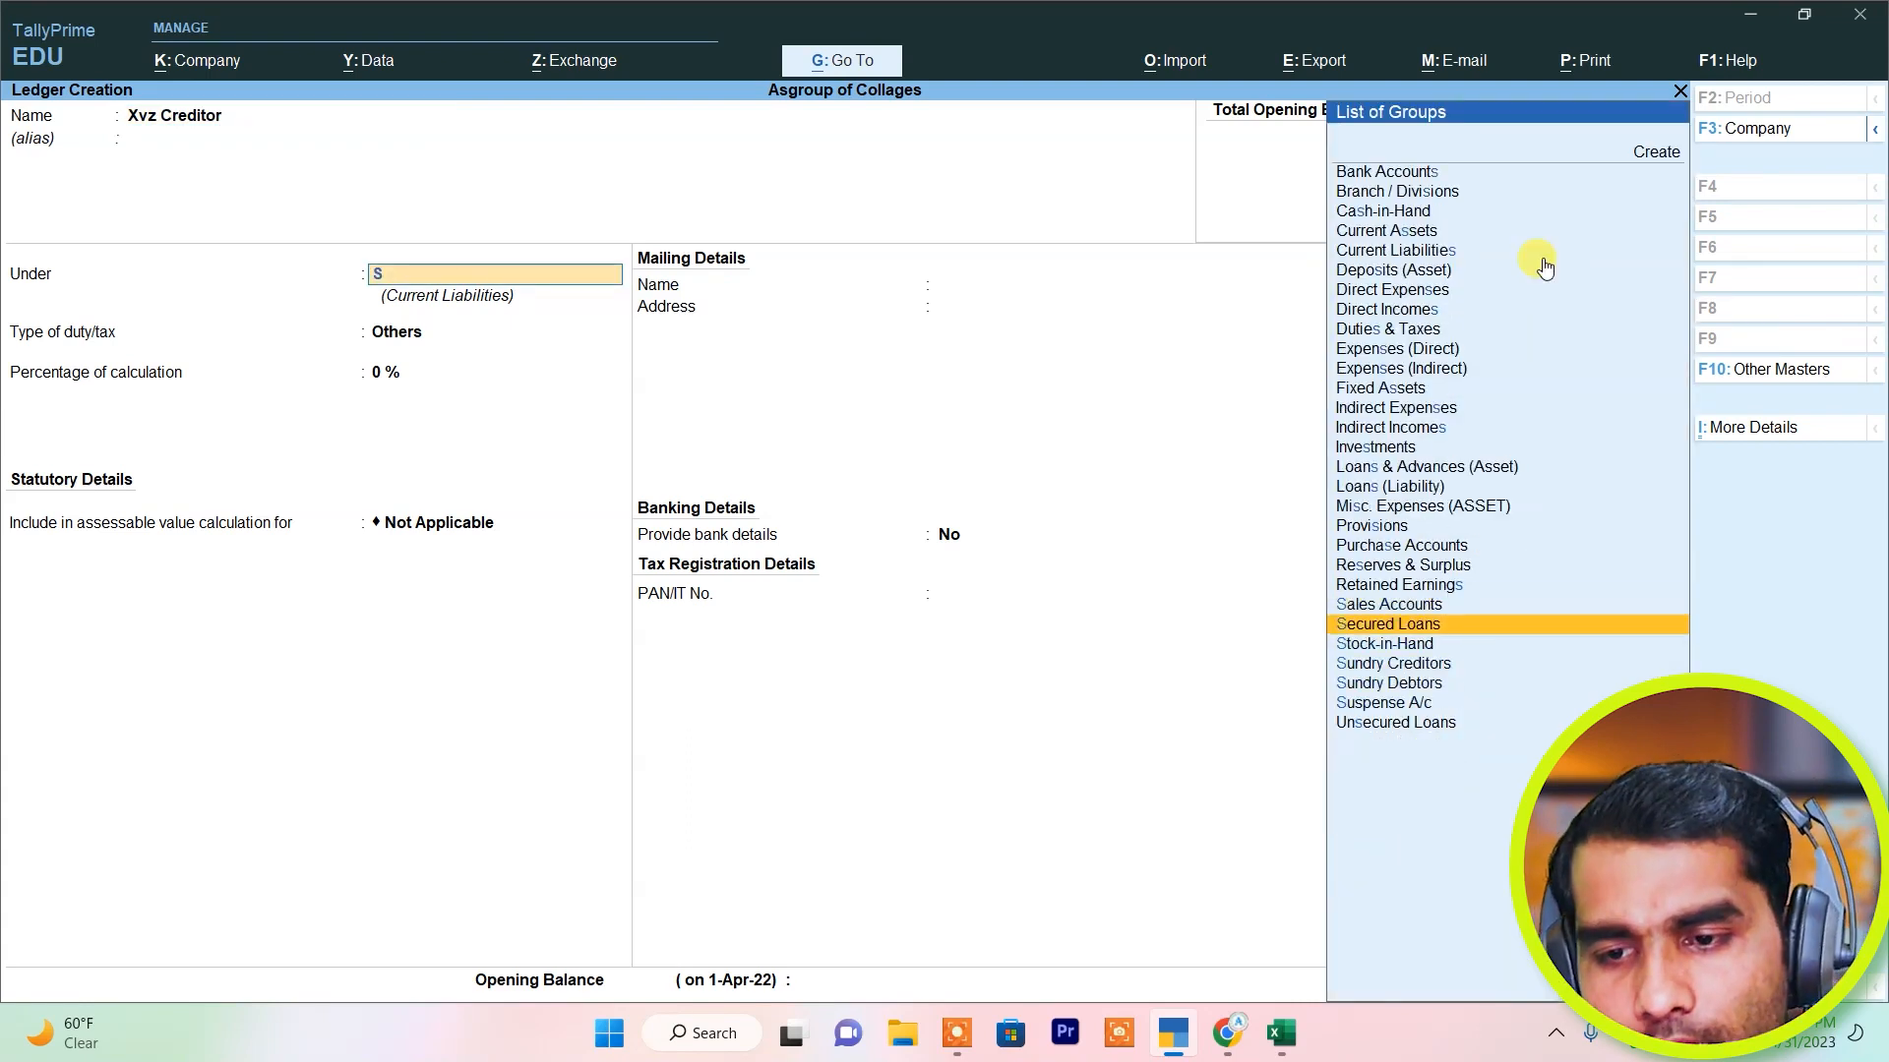
key(Down)
key(Down)
key(Return)
Save the Xvz Creditor ledger with bill-by-bill balances and no default credit period, then leave ledger creation.
key(Return)
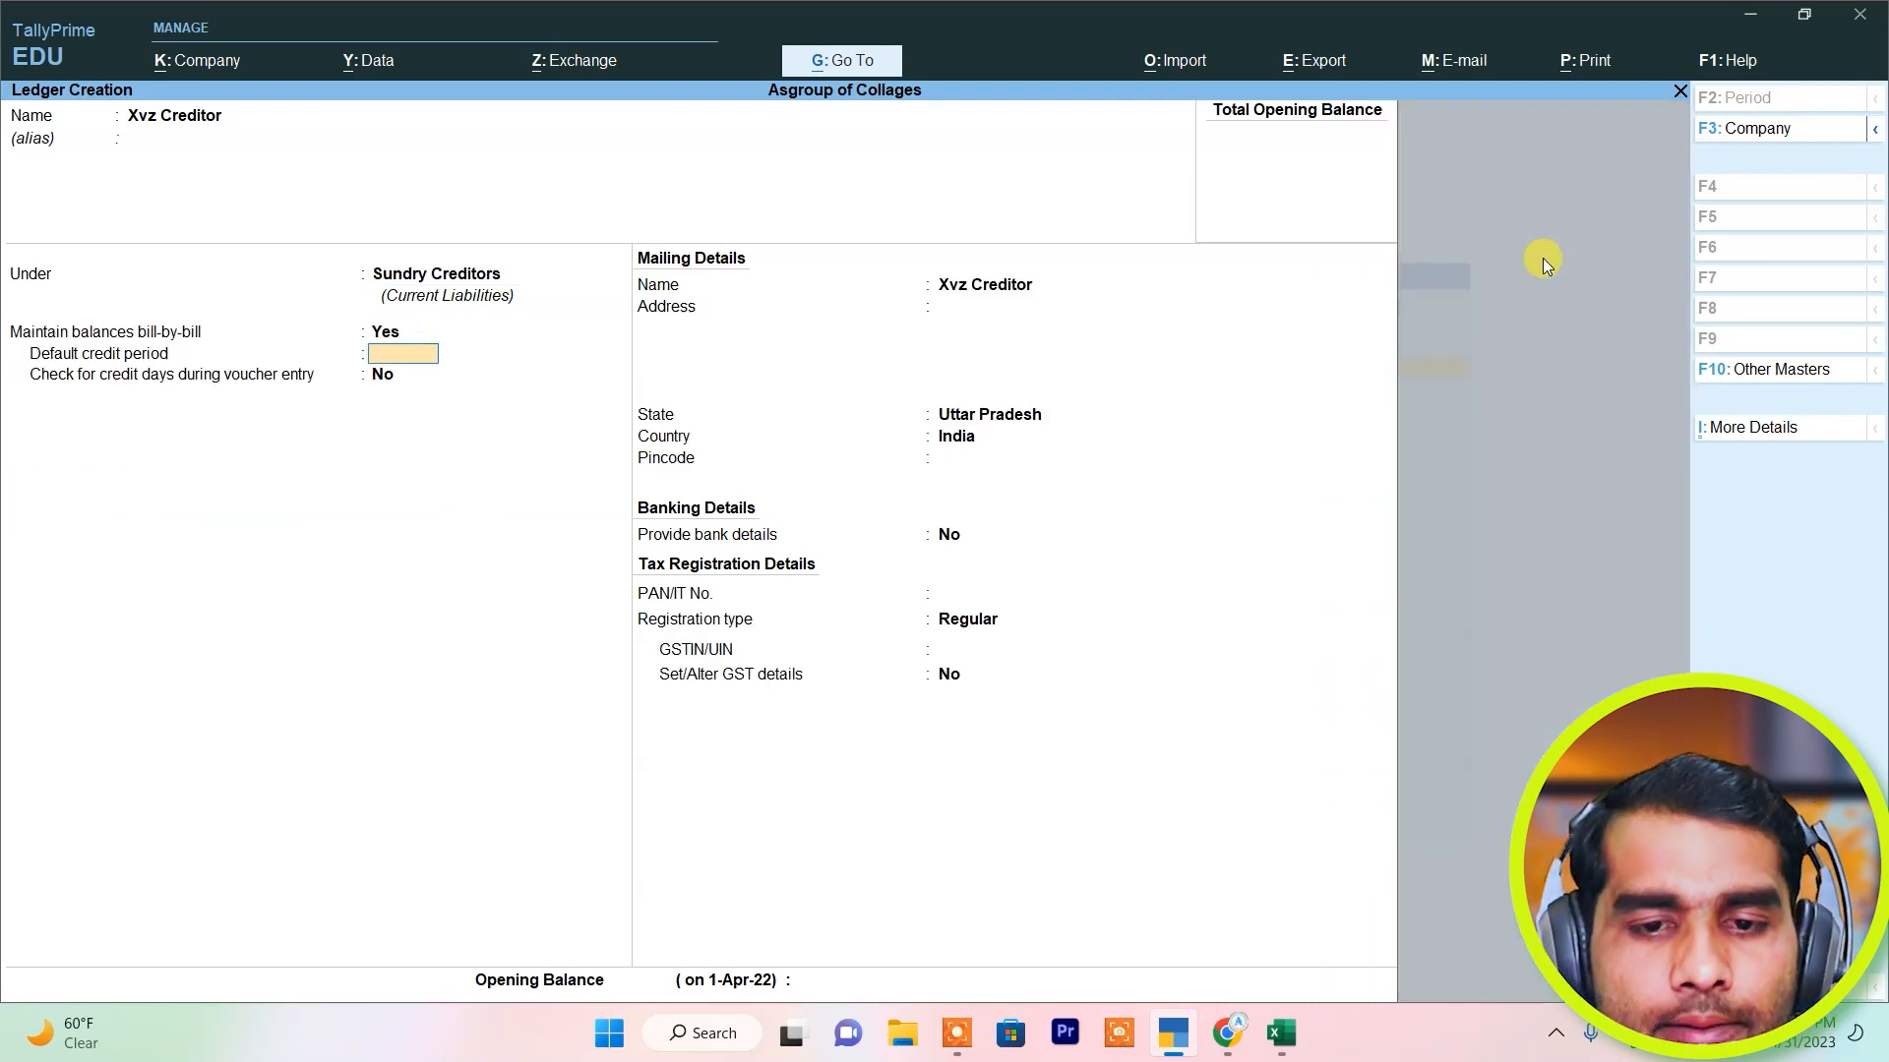
key(Return)
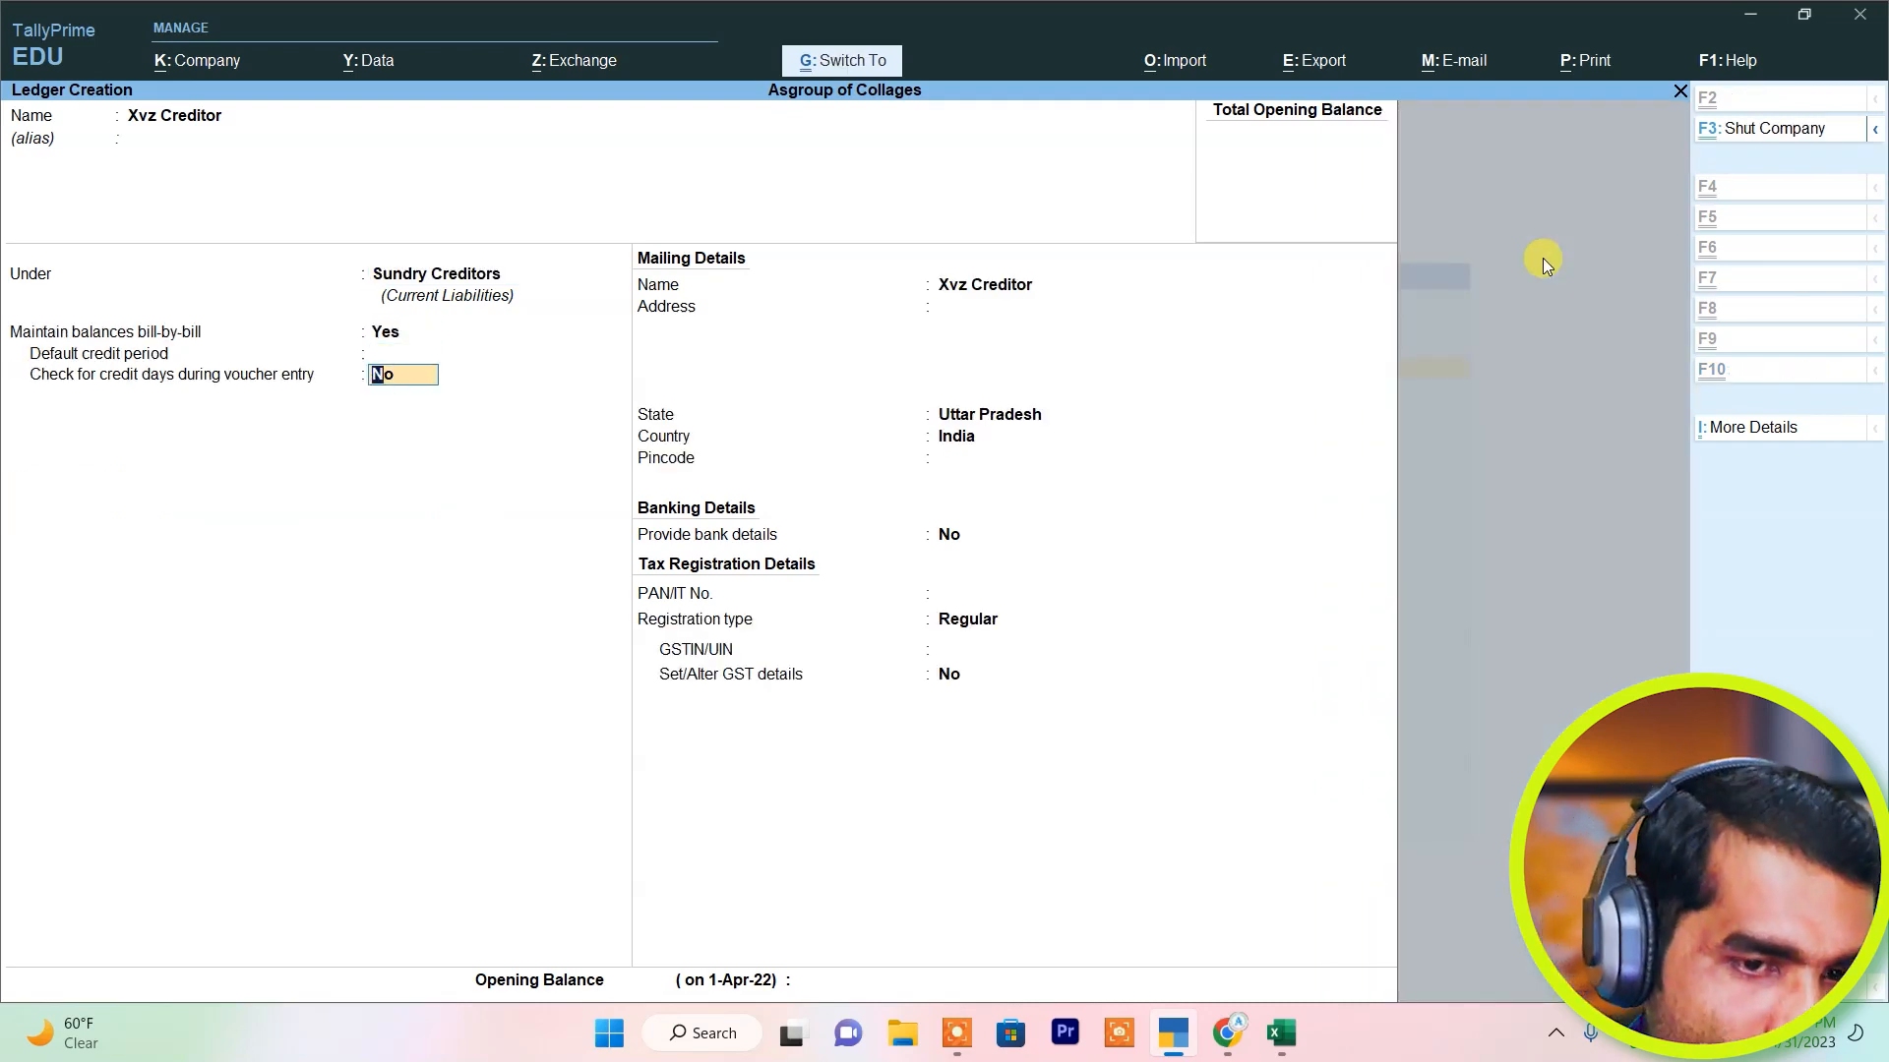
key(Return)
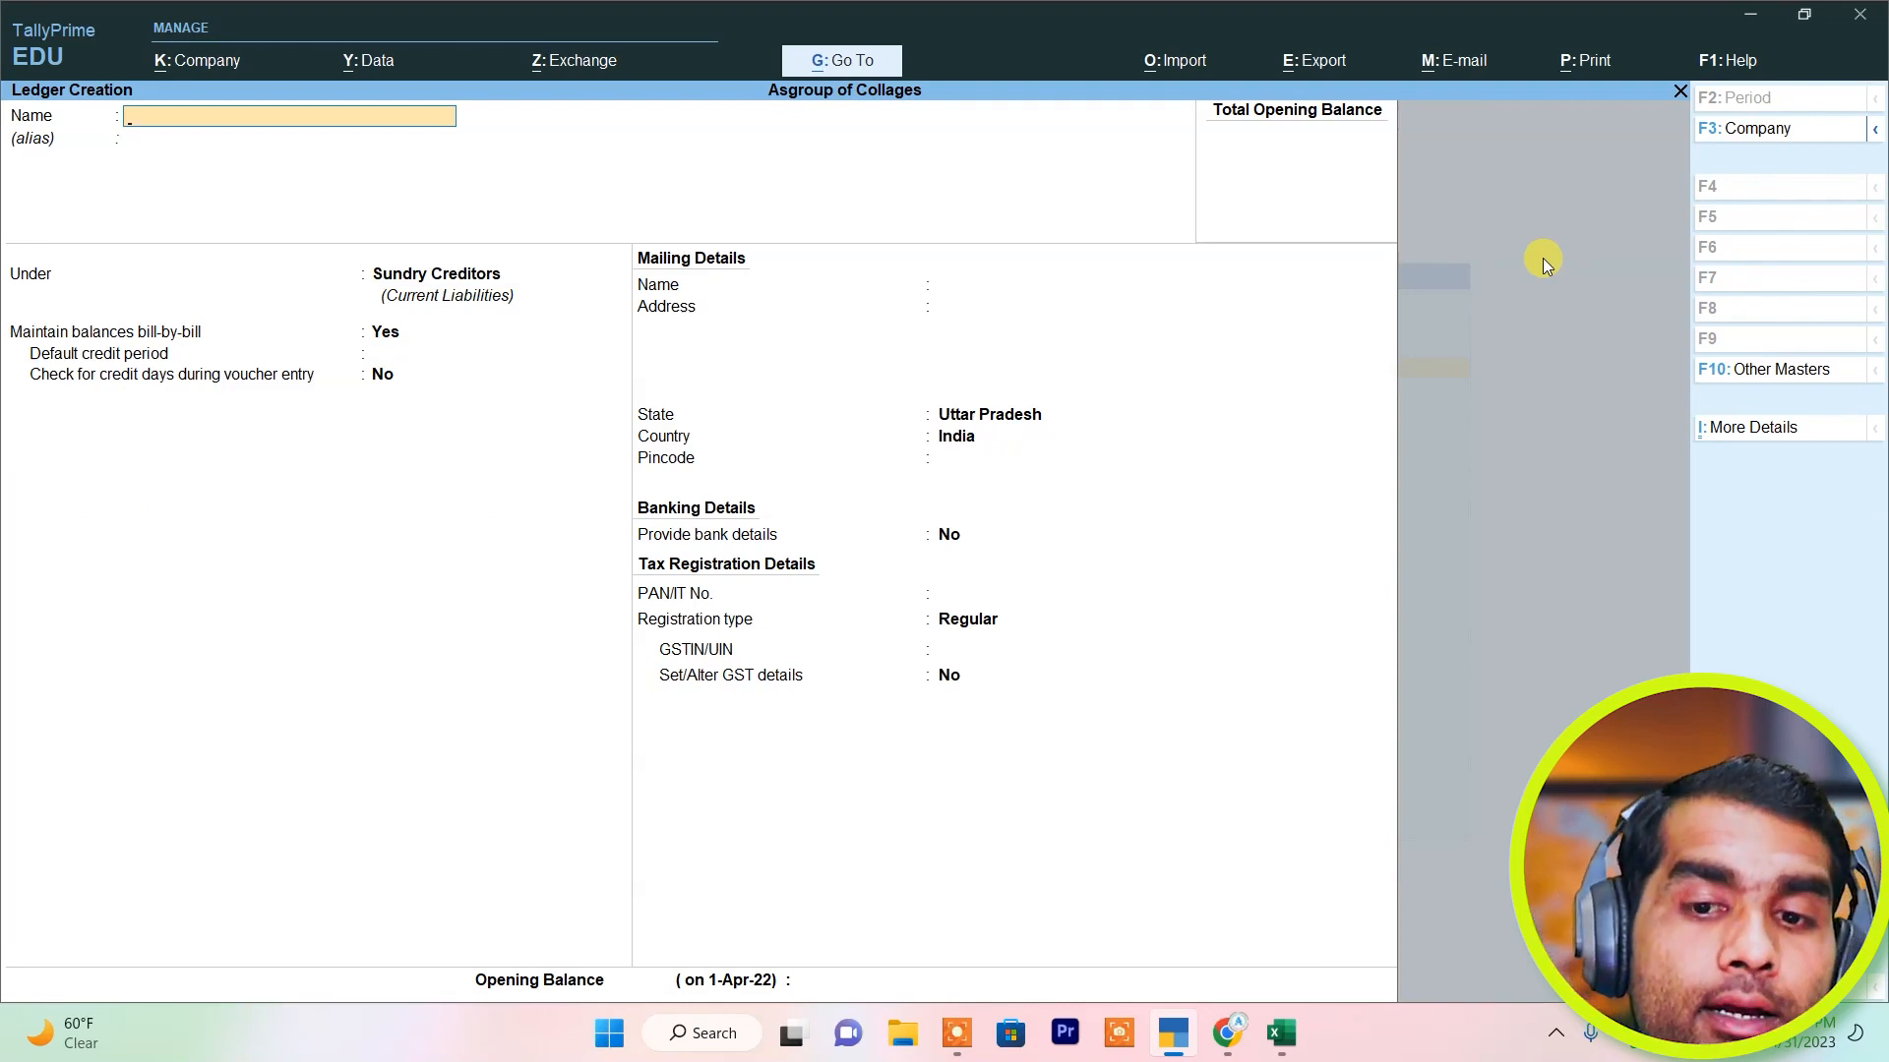
key(Escape)
key(Escape)
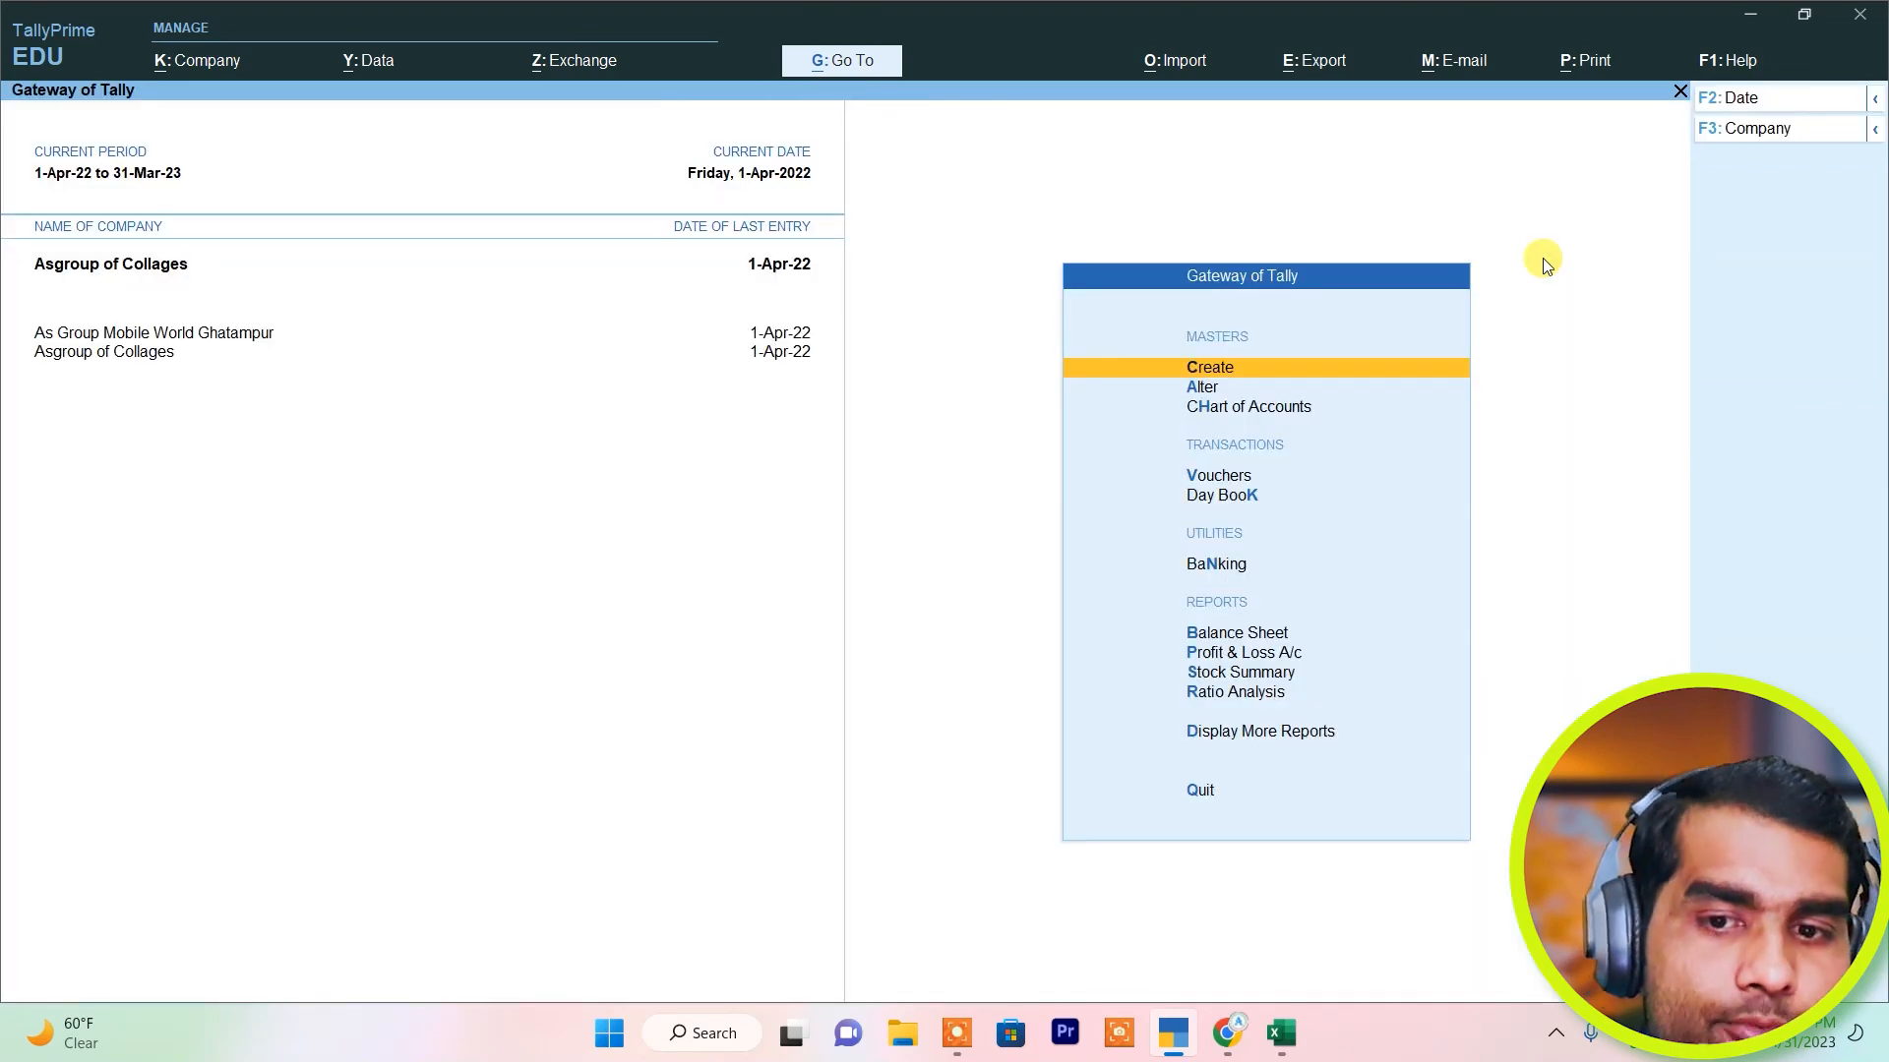
Start a new purchase voucher and leave the supplier invoice number blank.
key(Down)
key(Down)
key(Down)
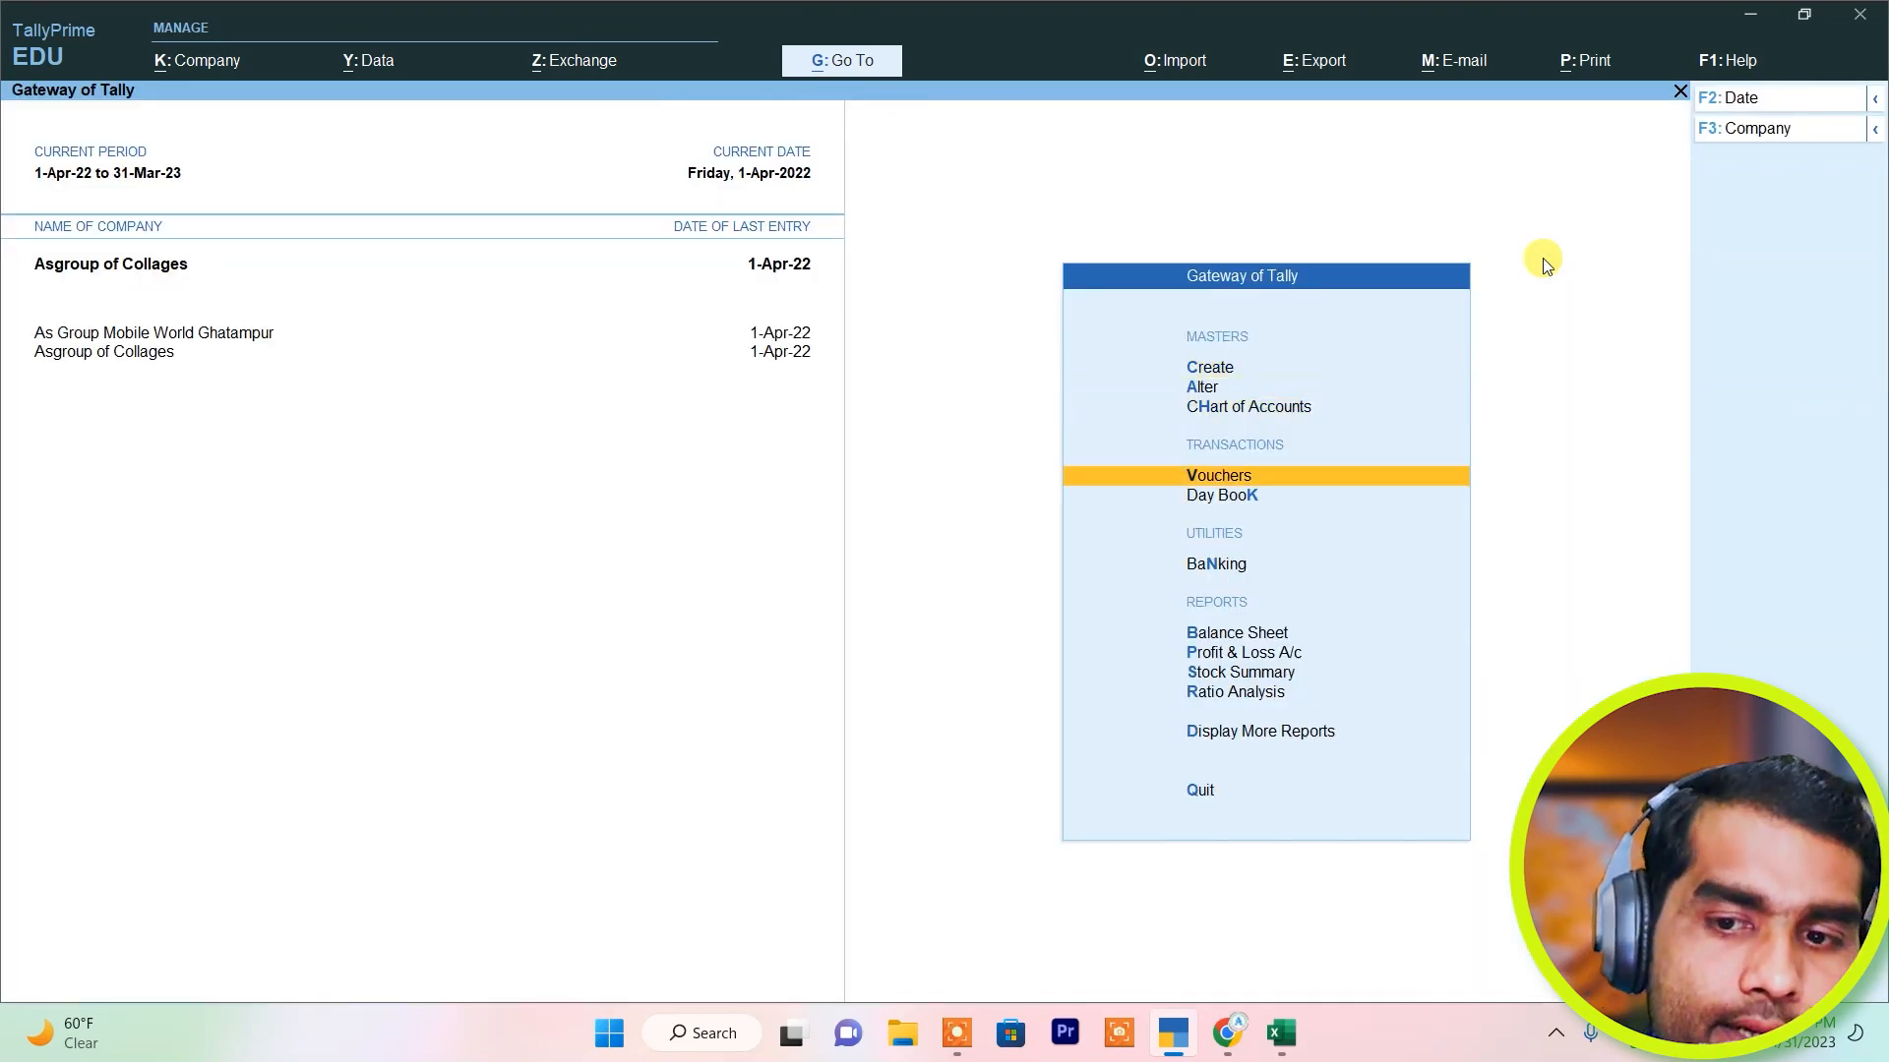
key(Return)
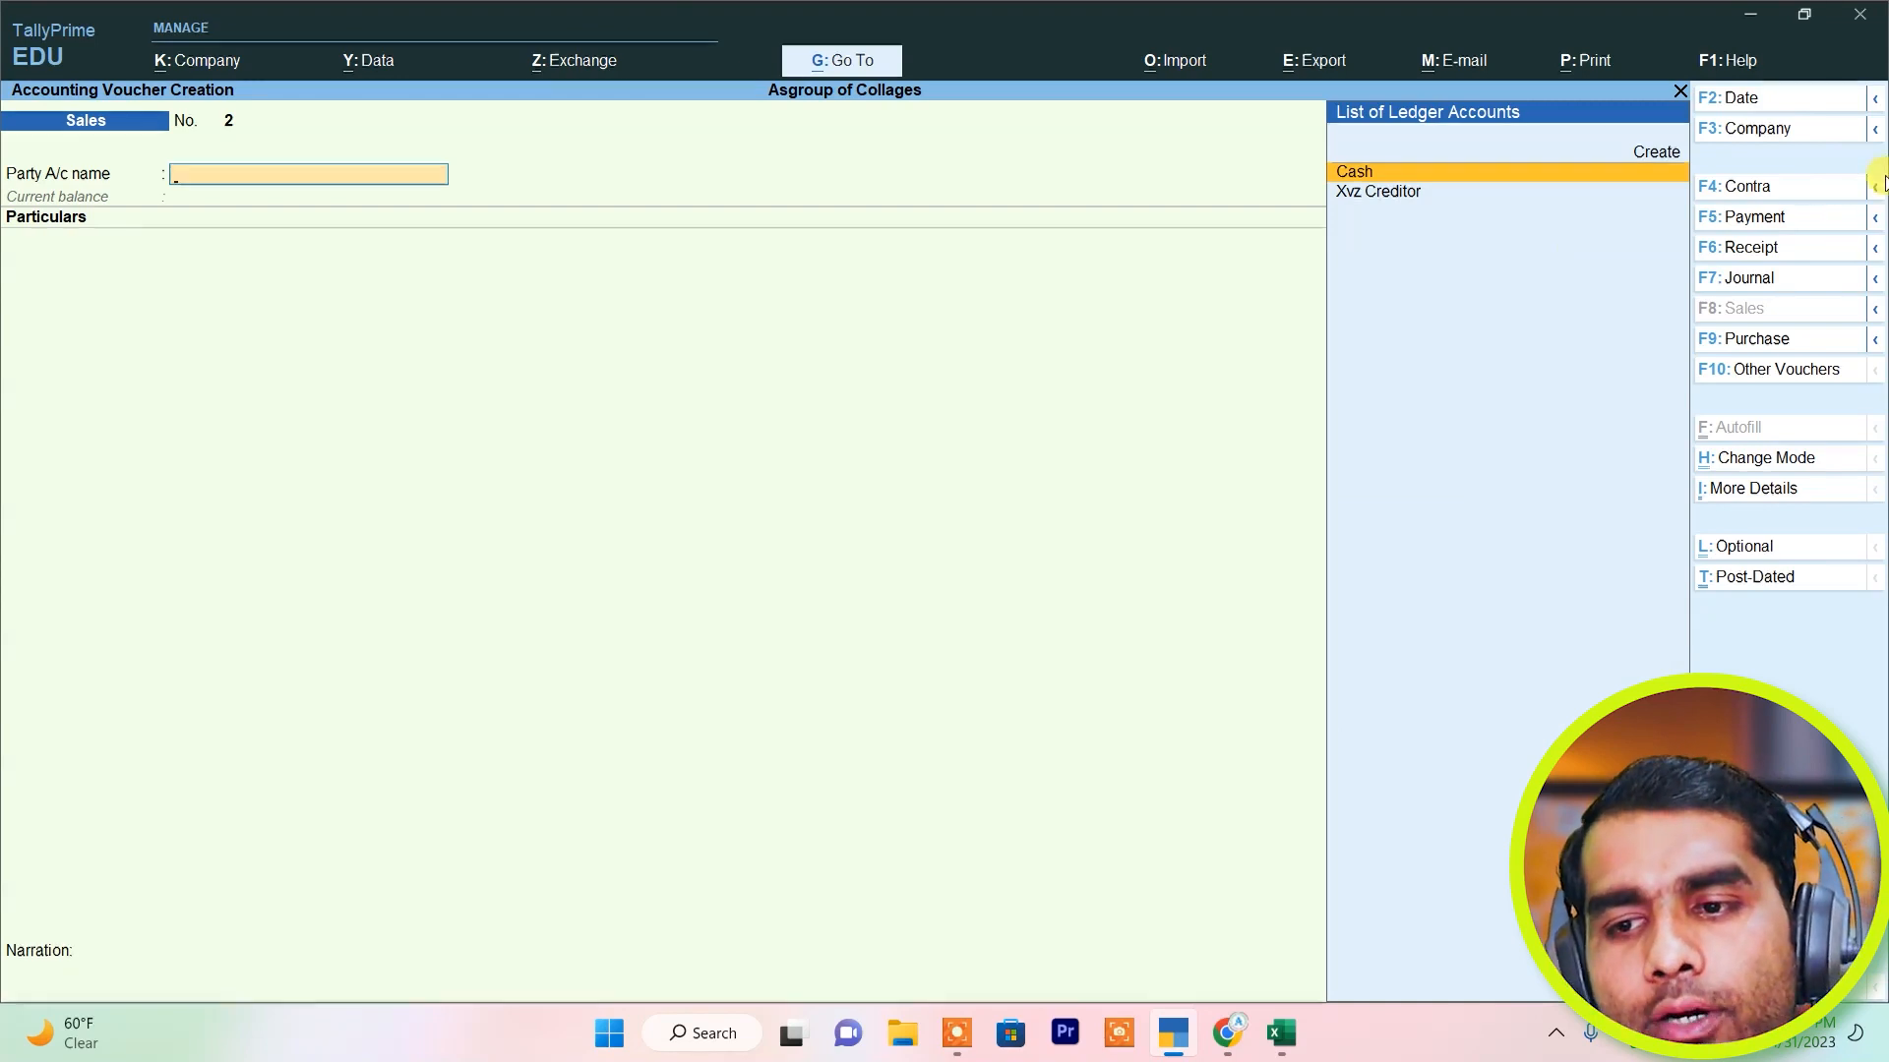
click(1745, 341)
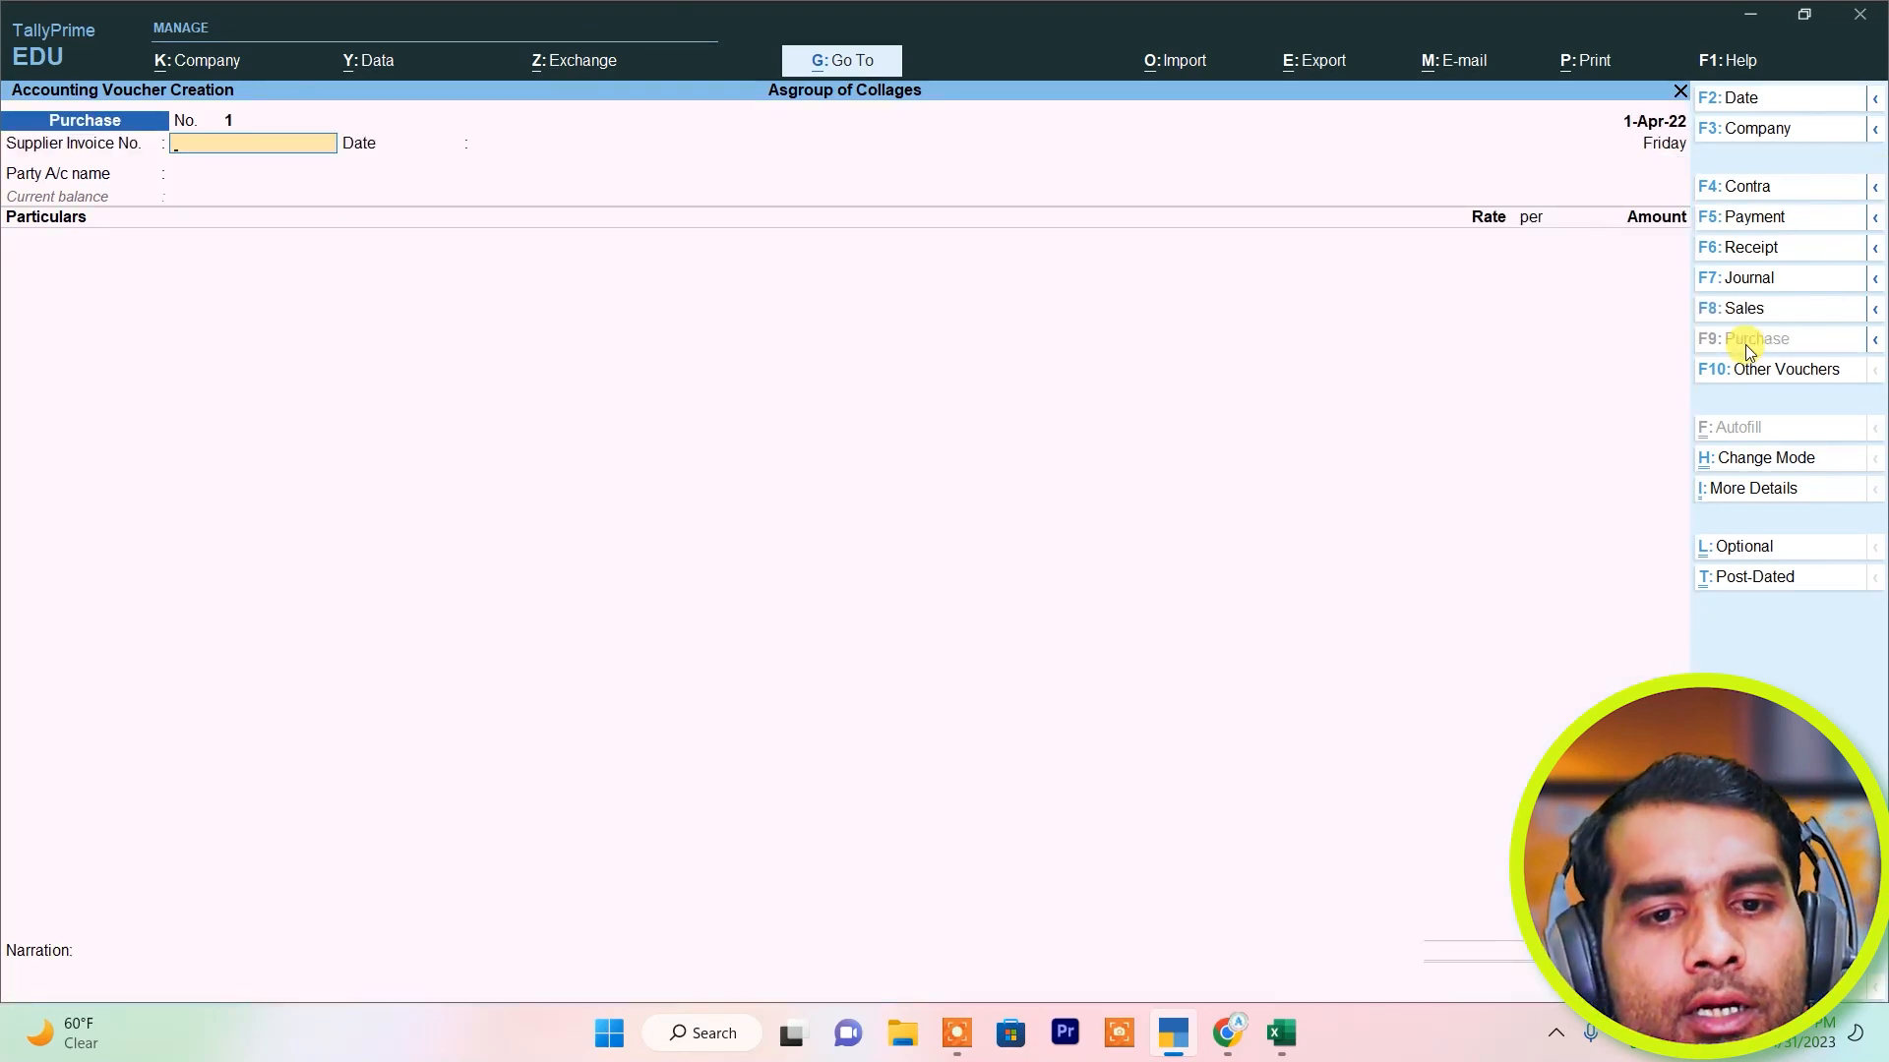
key(Return)
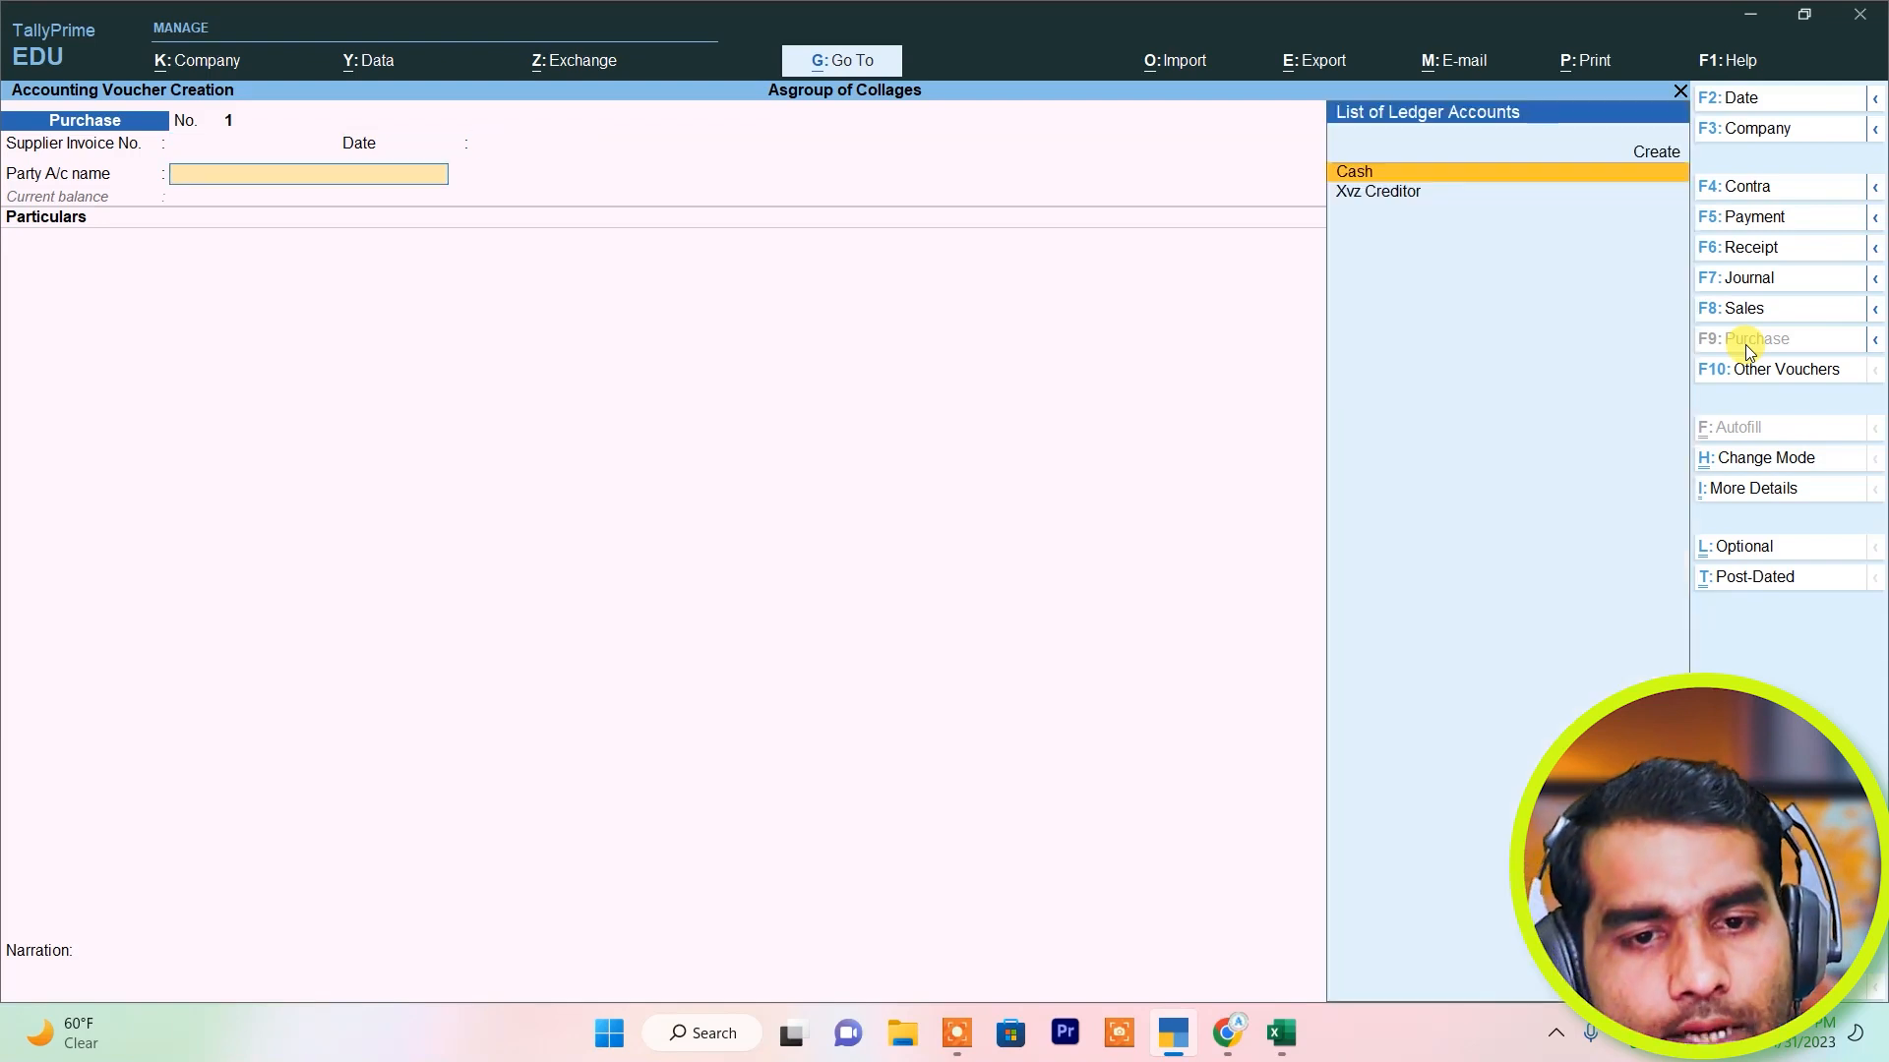
Create a ledger named Purchase from the voucher's party field and place it under Purchase Accounts.
key(Up)
key(Return)
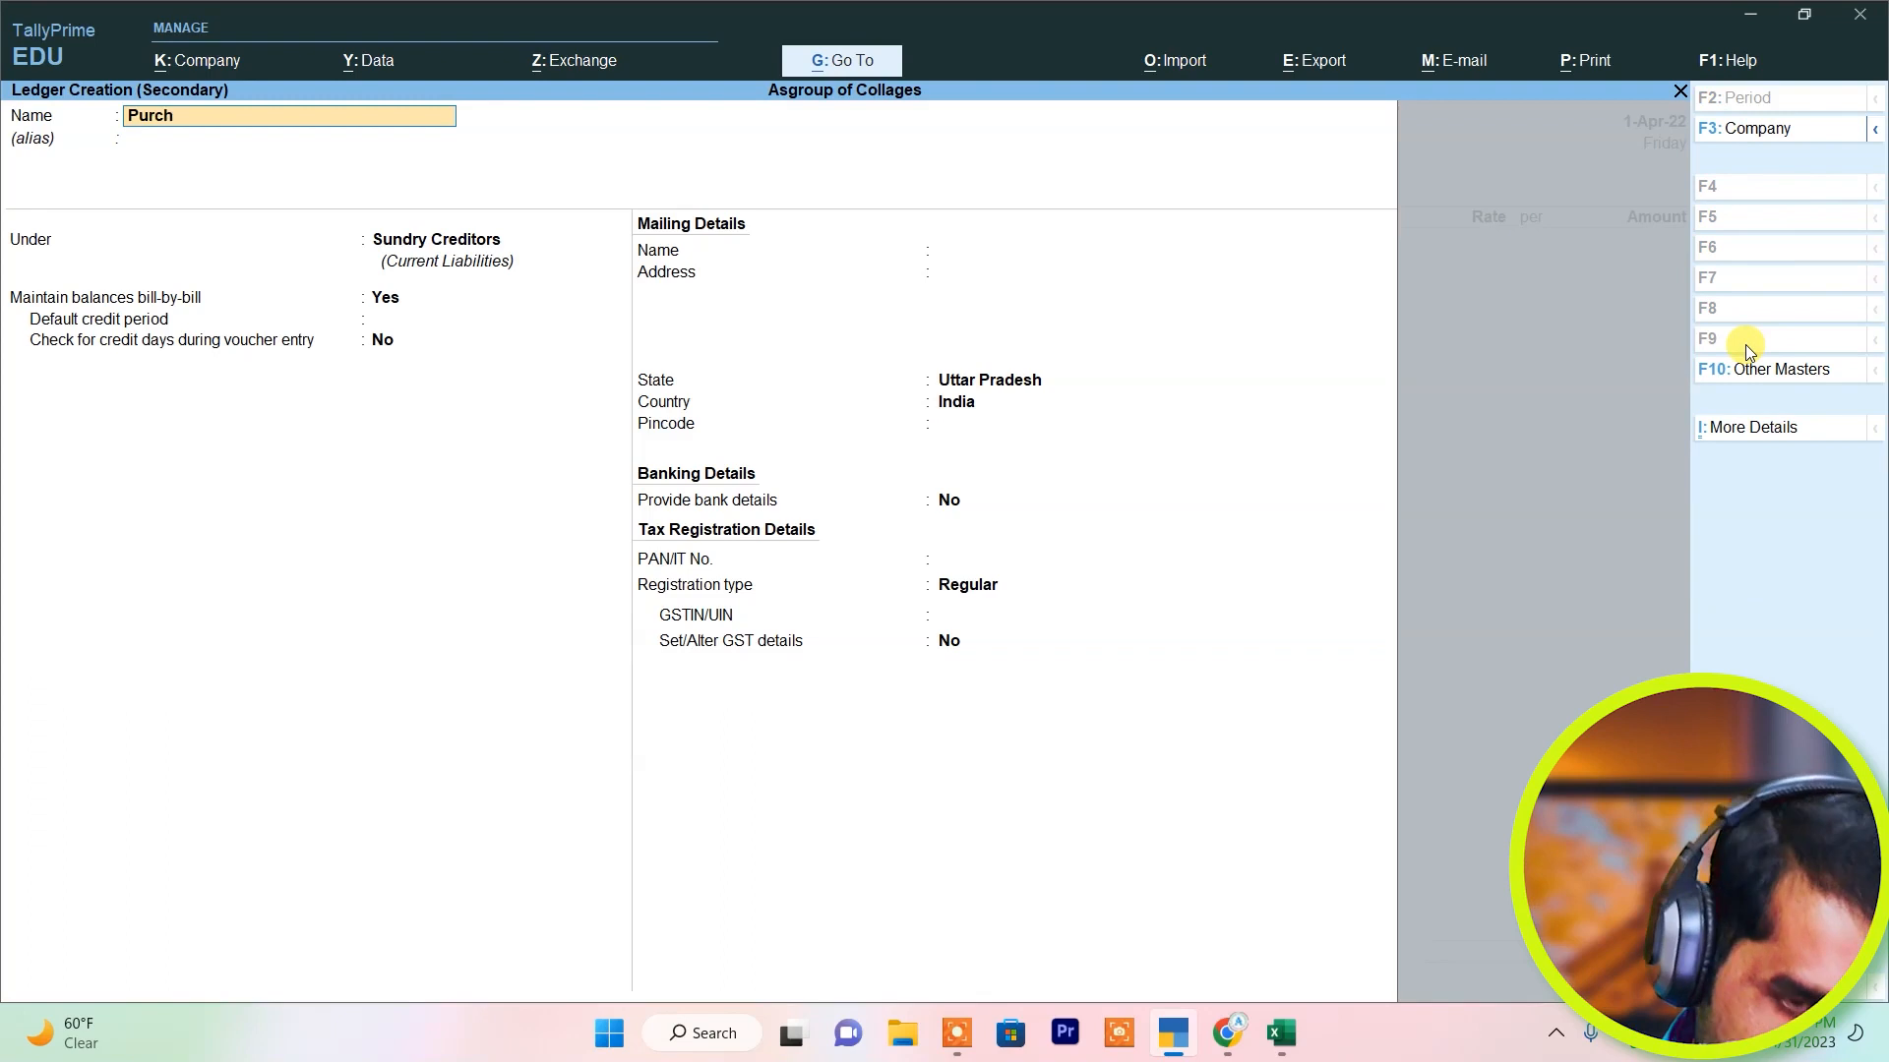
key(Return)
text(P)
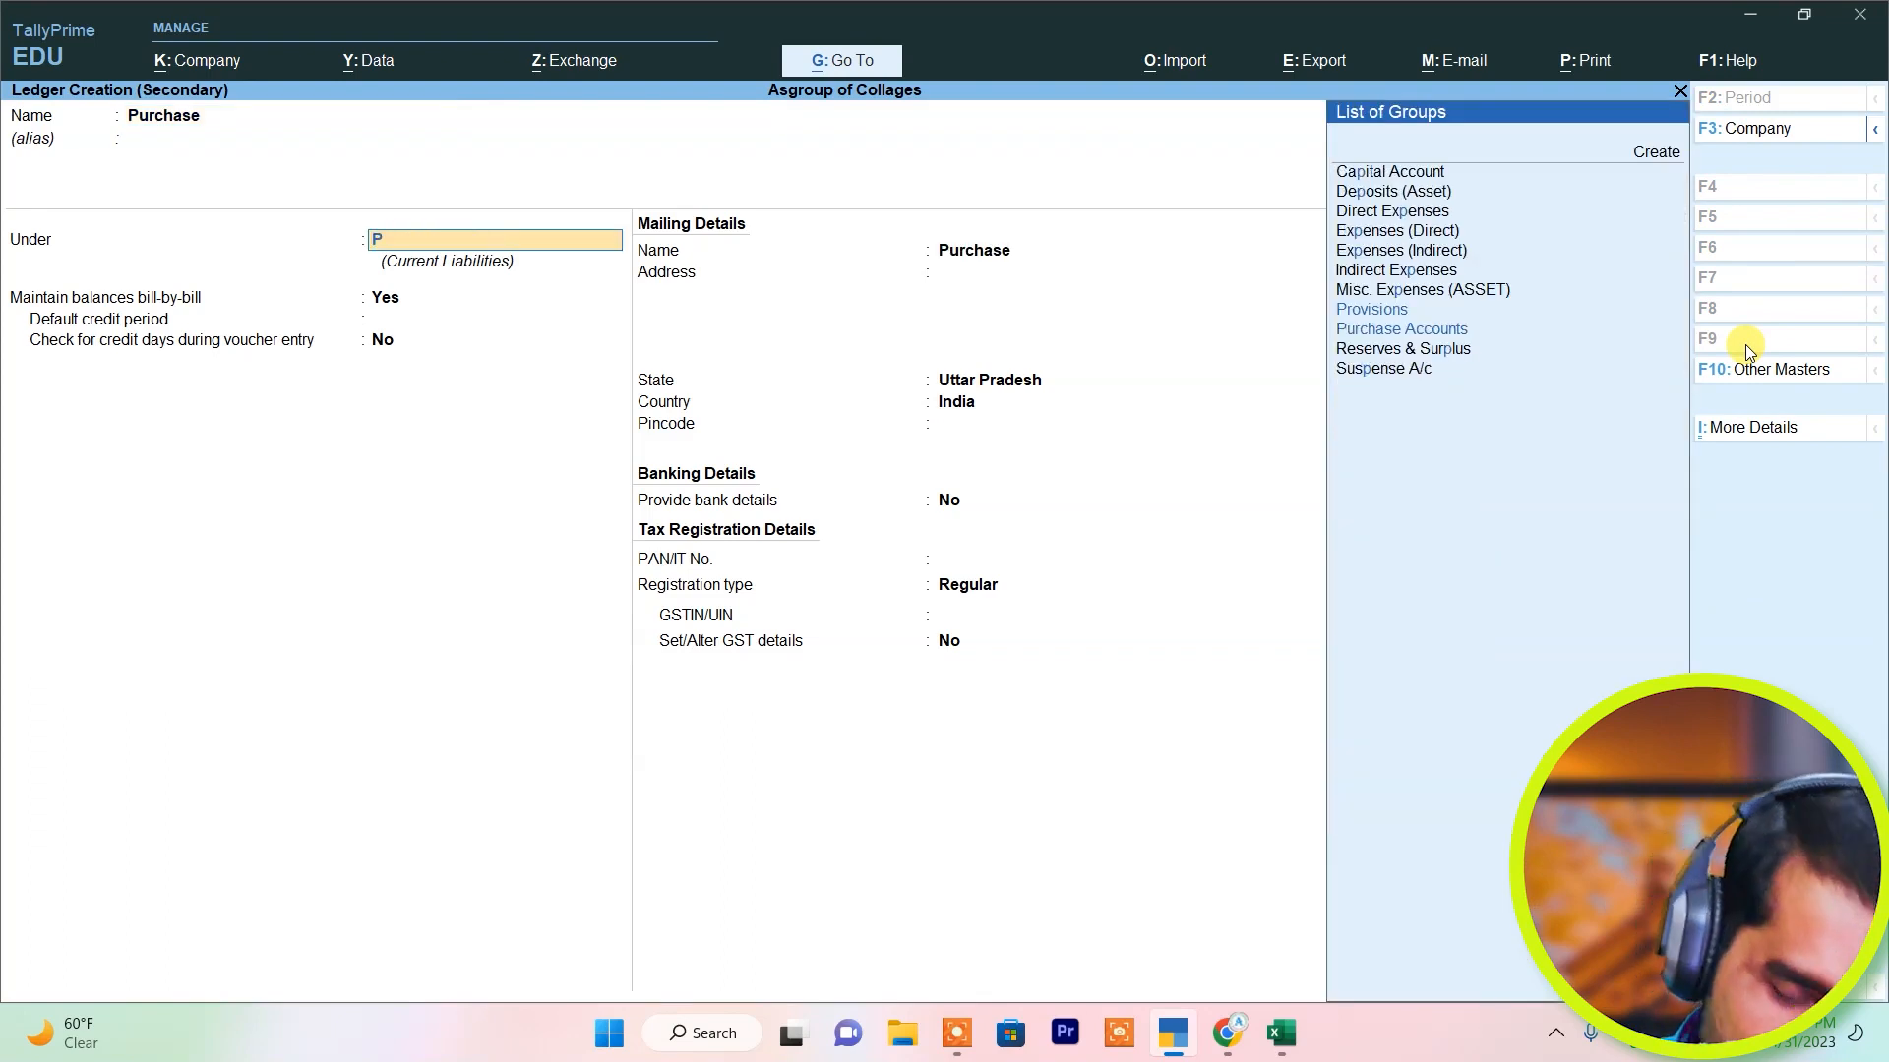
key(Return)
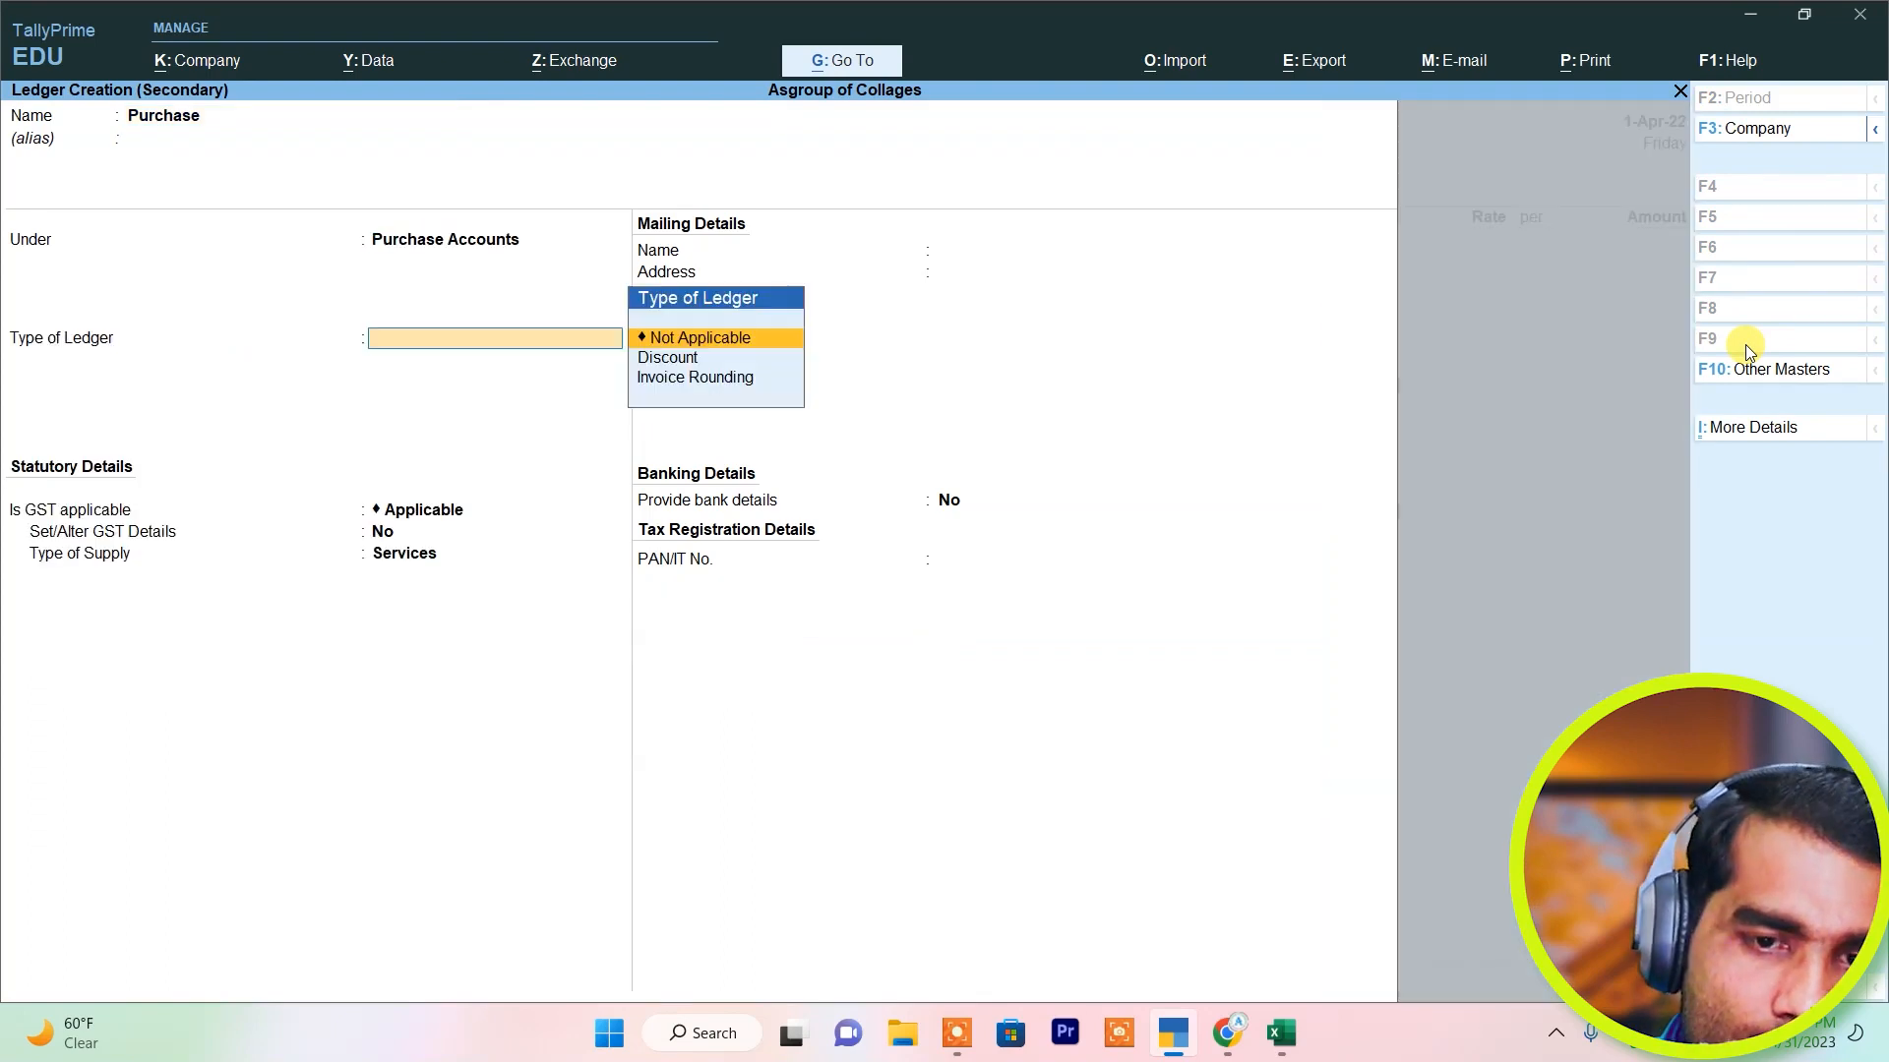
Keep the Purchase ledger's type as Not Applicable and enable setting its GST details.
key(Return)
key(Return)
key(Return)
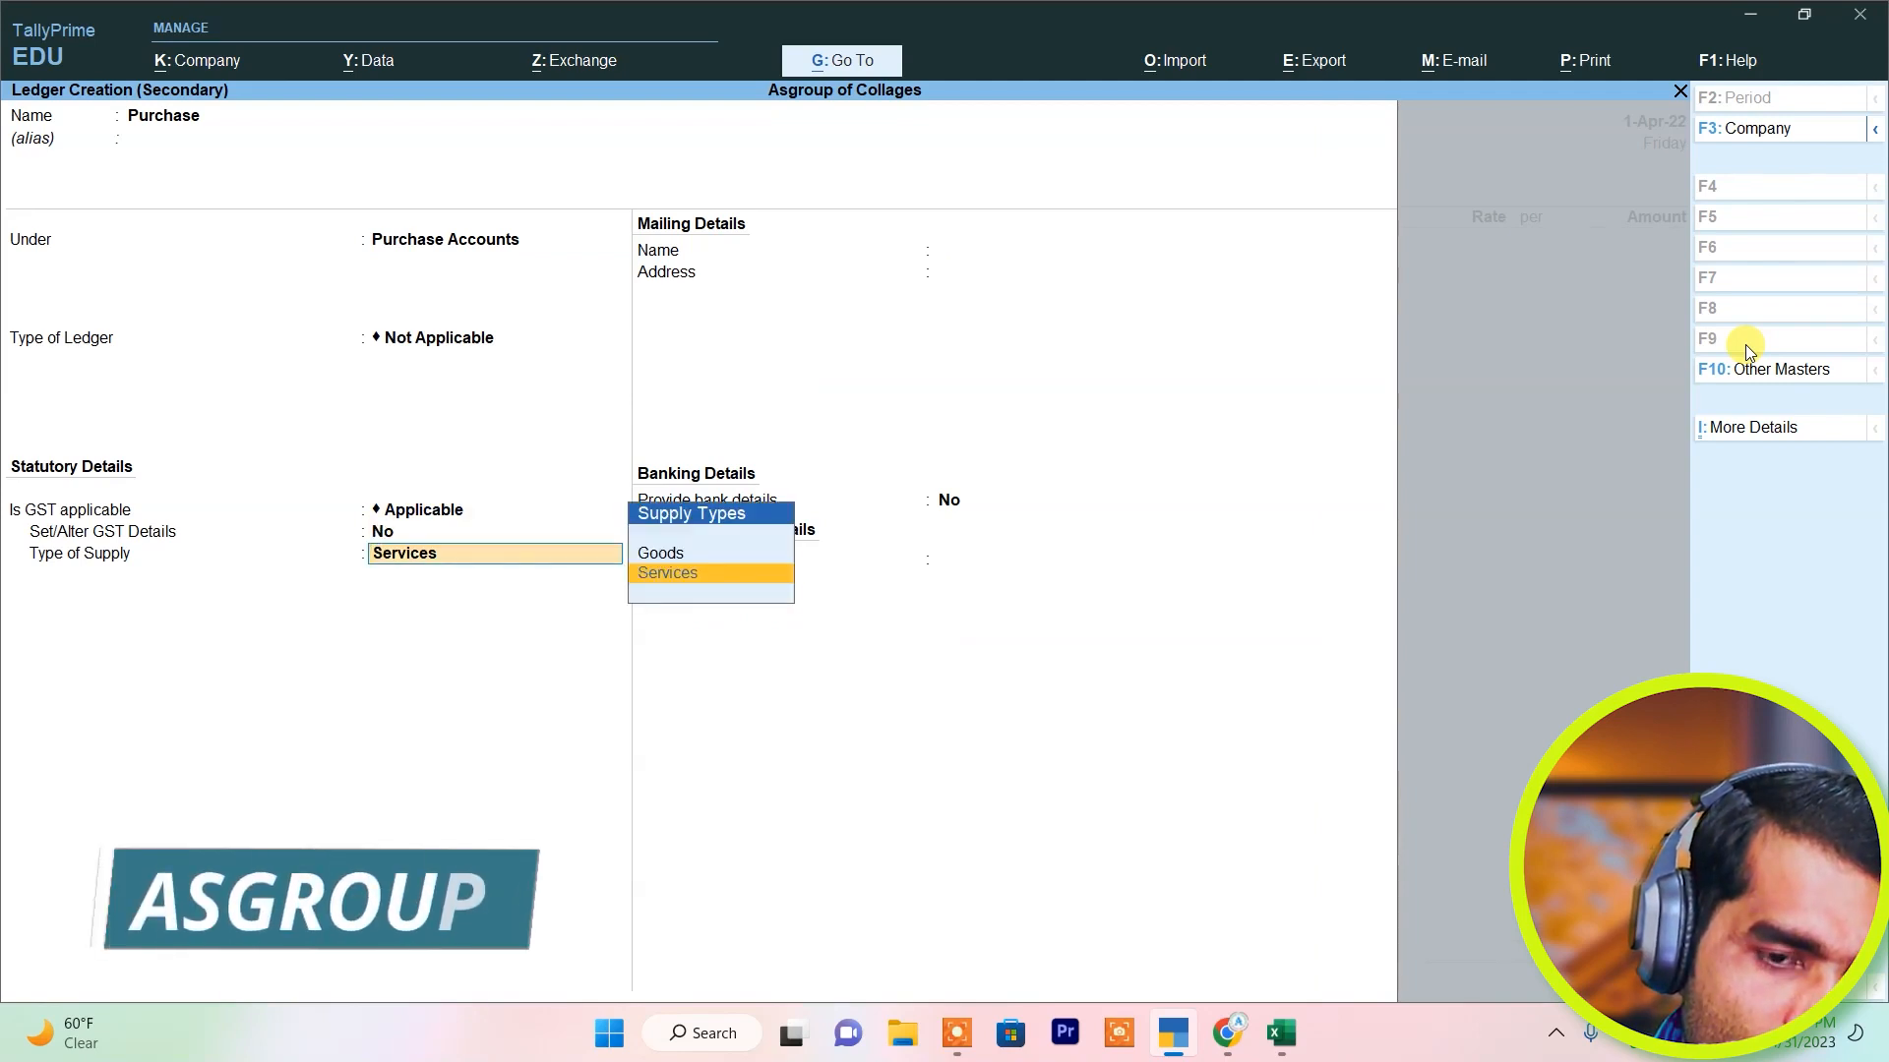
key(Return)
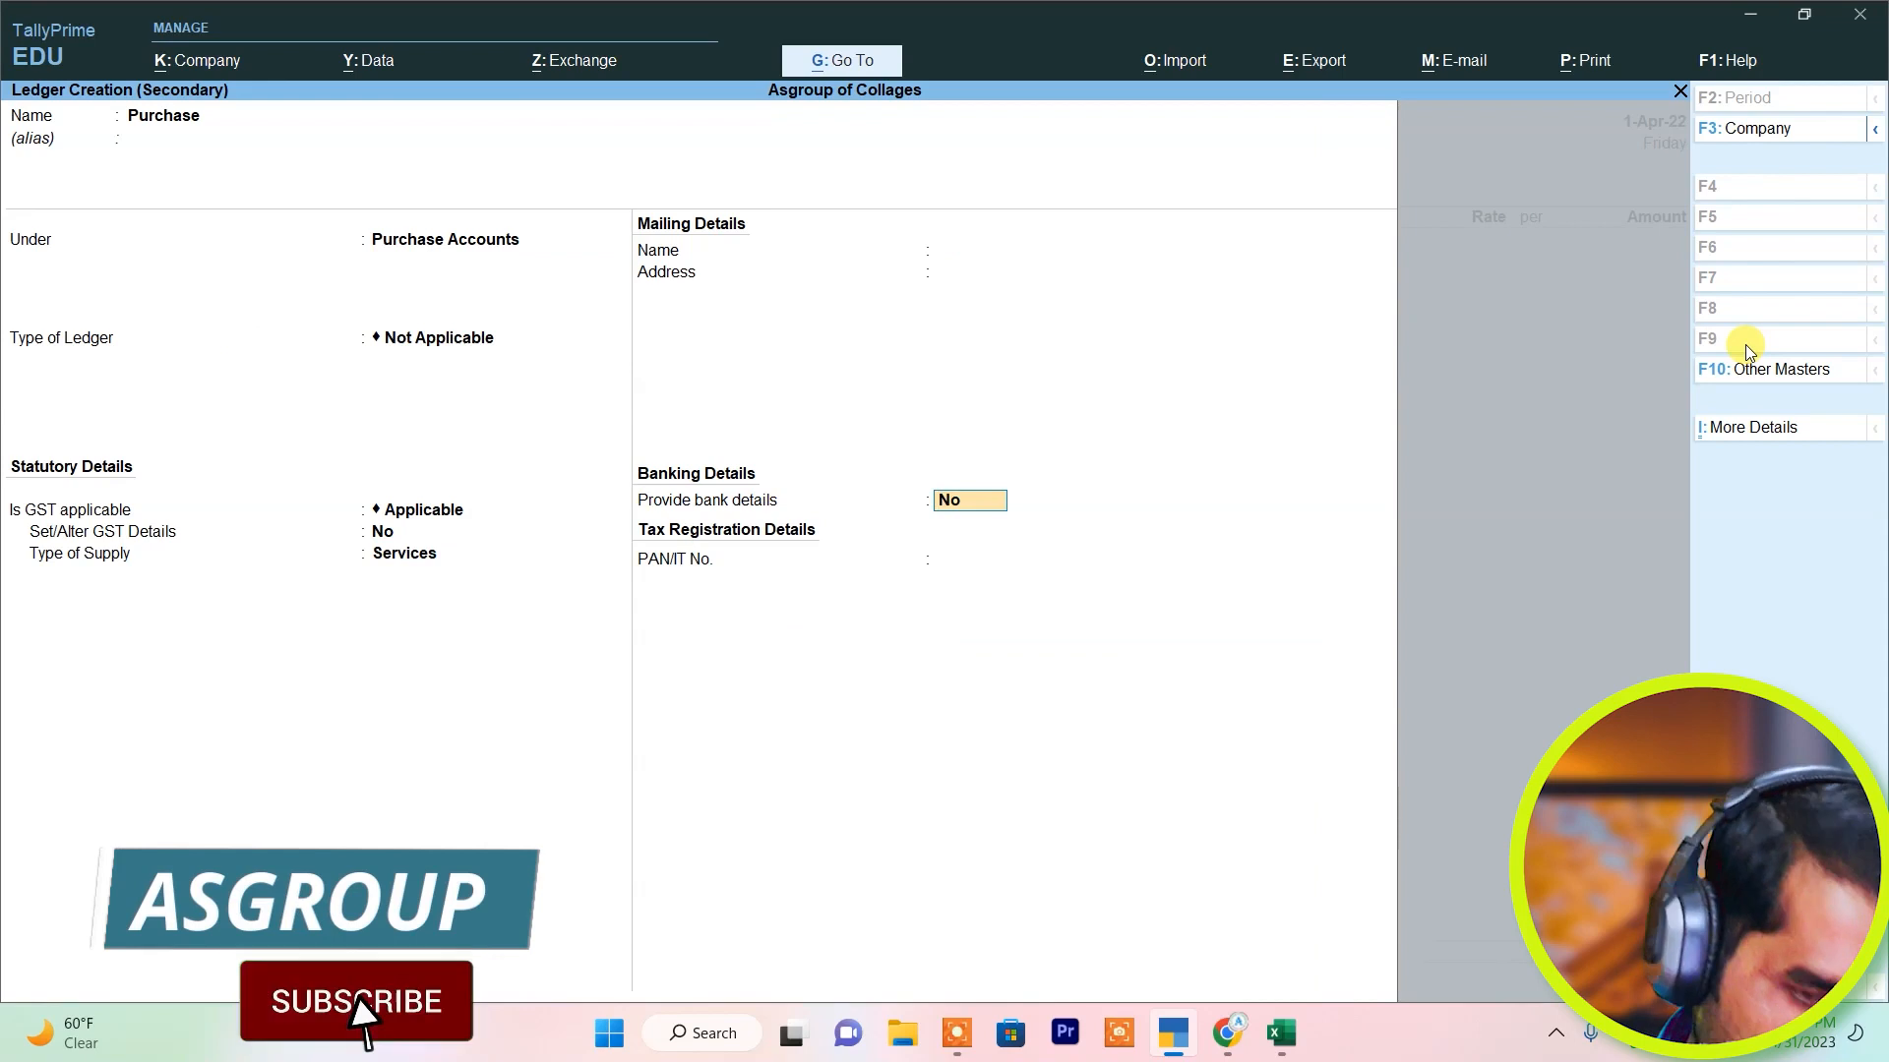
key(BackSpace)
key(BackSpace)
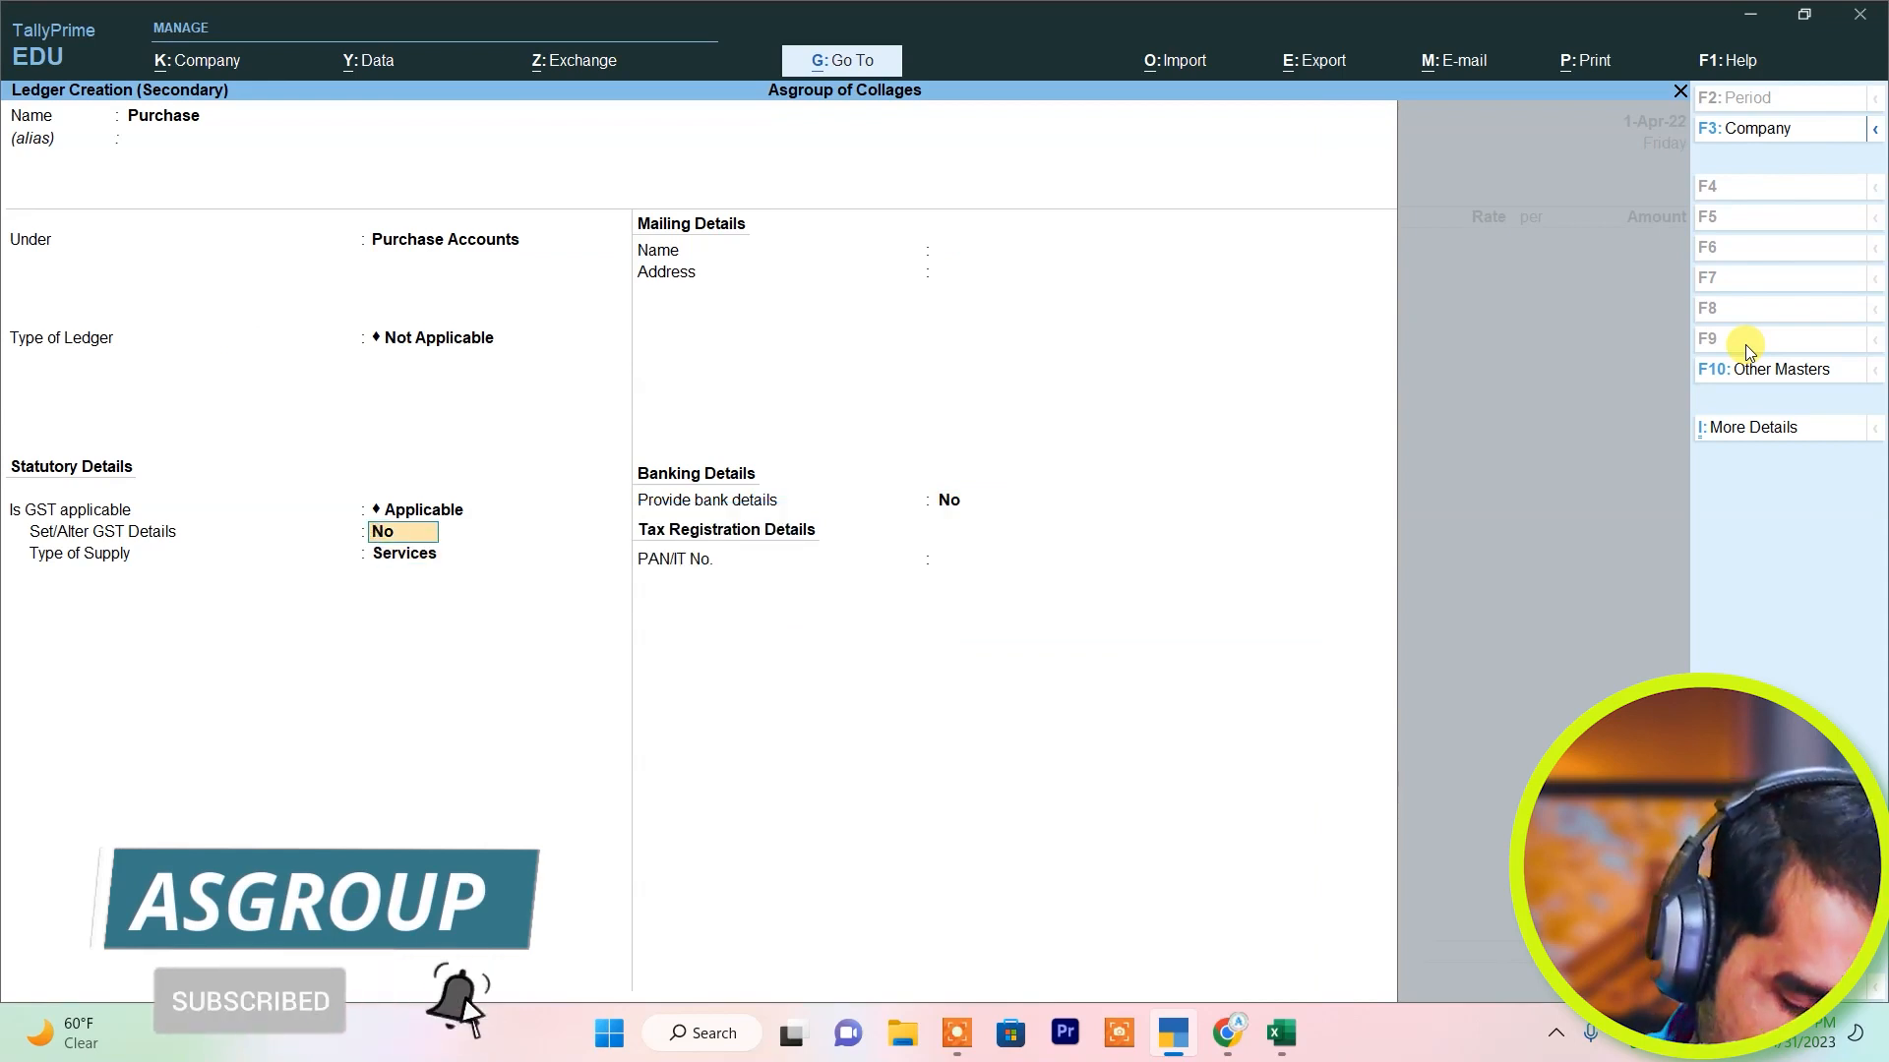
text(y)
key(Return)
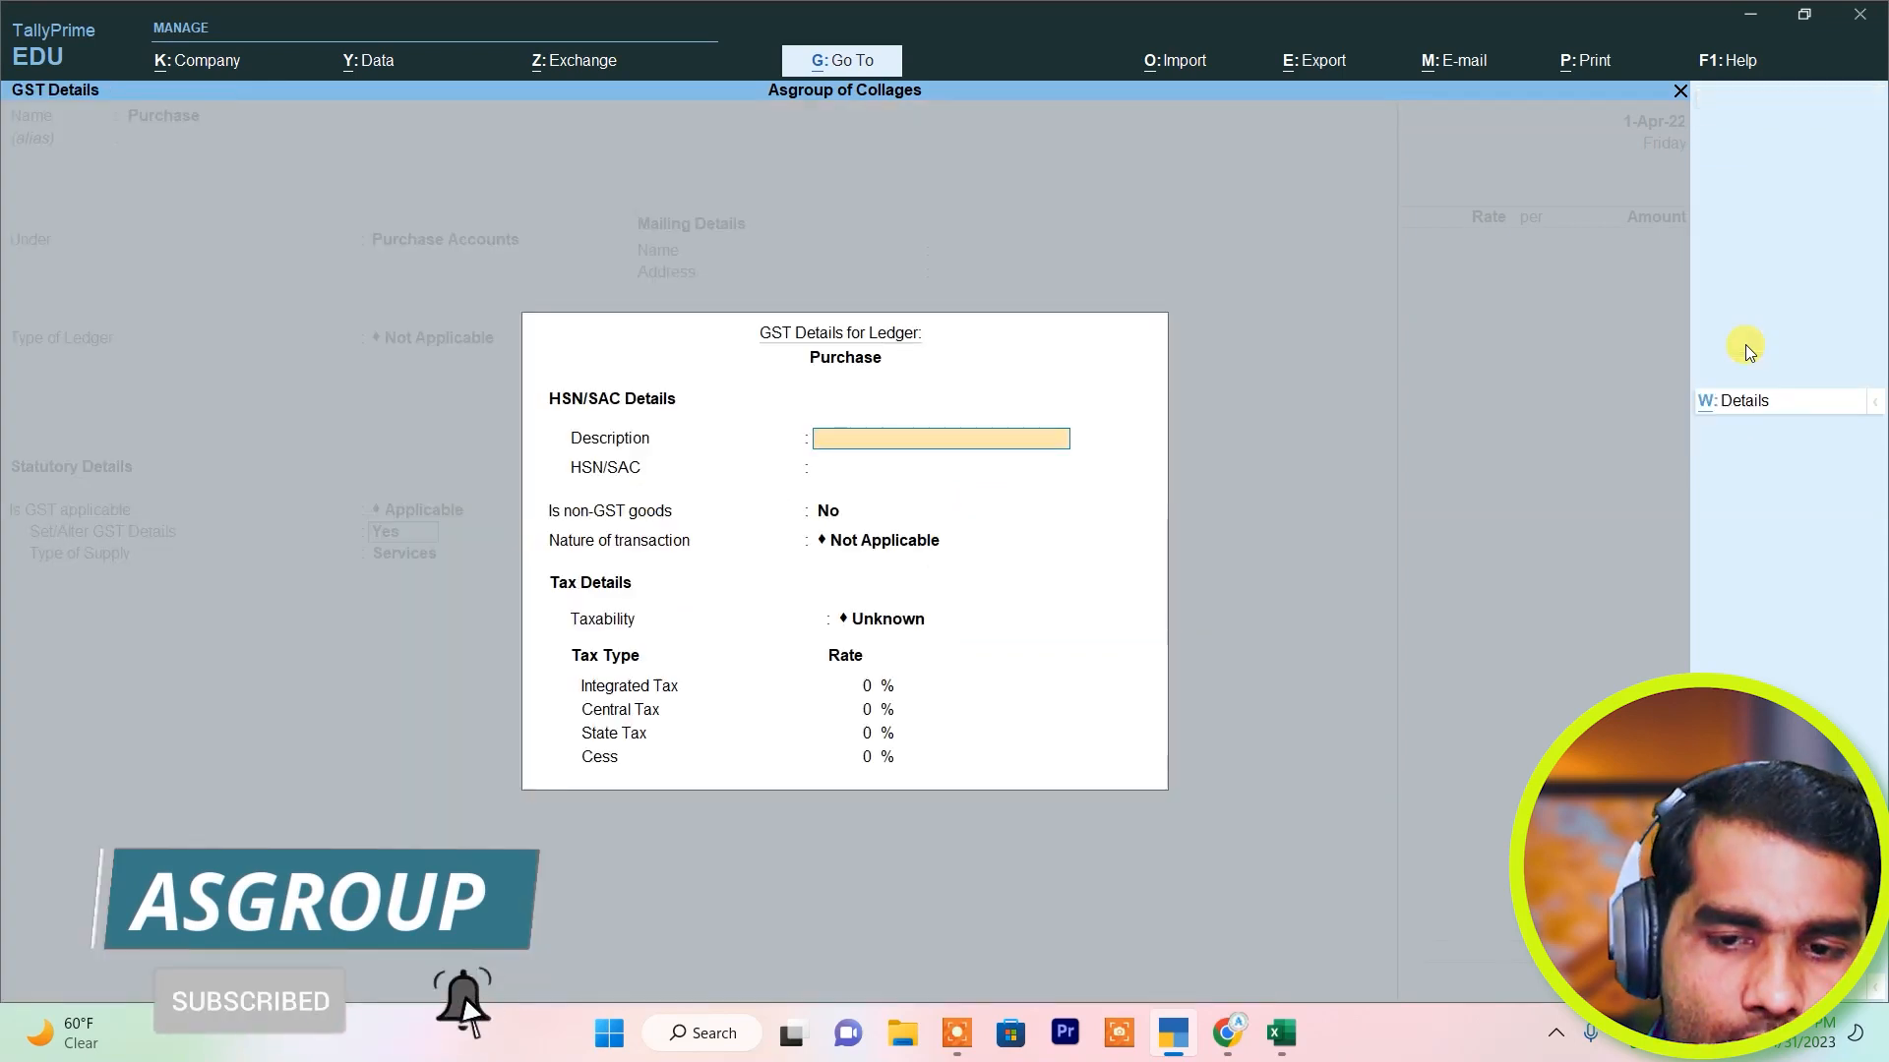
Set the Purchase ledger's nature of transaction to Purchase Taxable, leaving the description and HSN/SAC code blank.
key(Return)
key(Return)
key(Return)
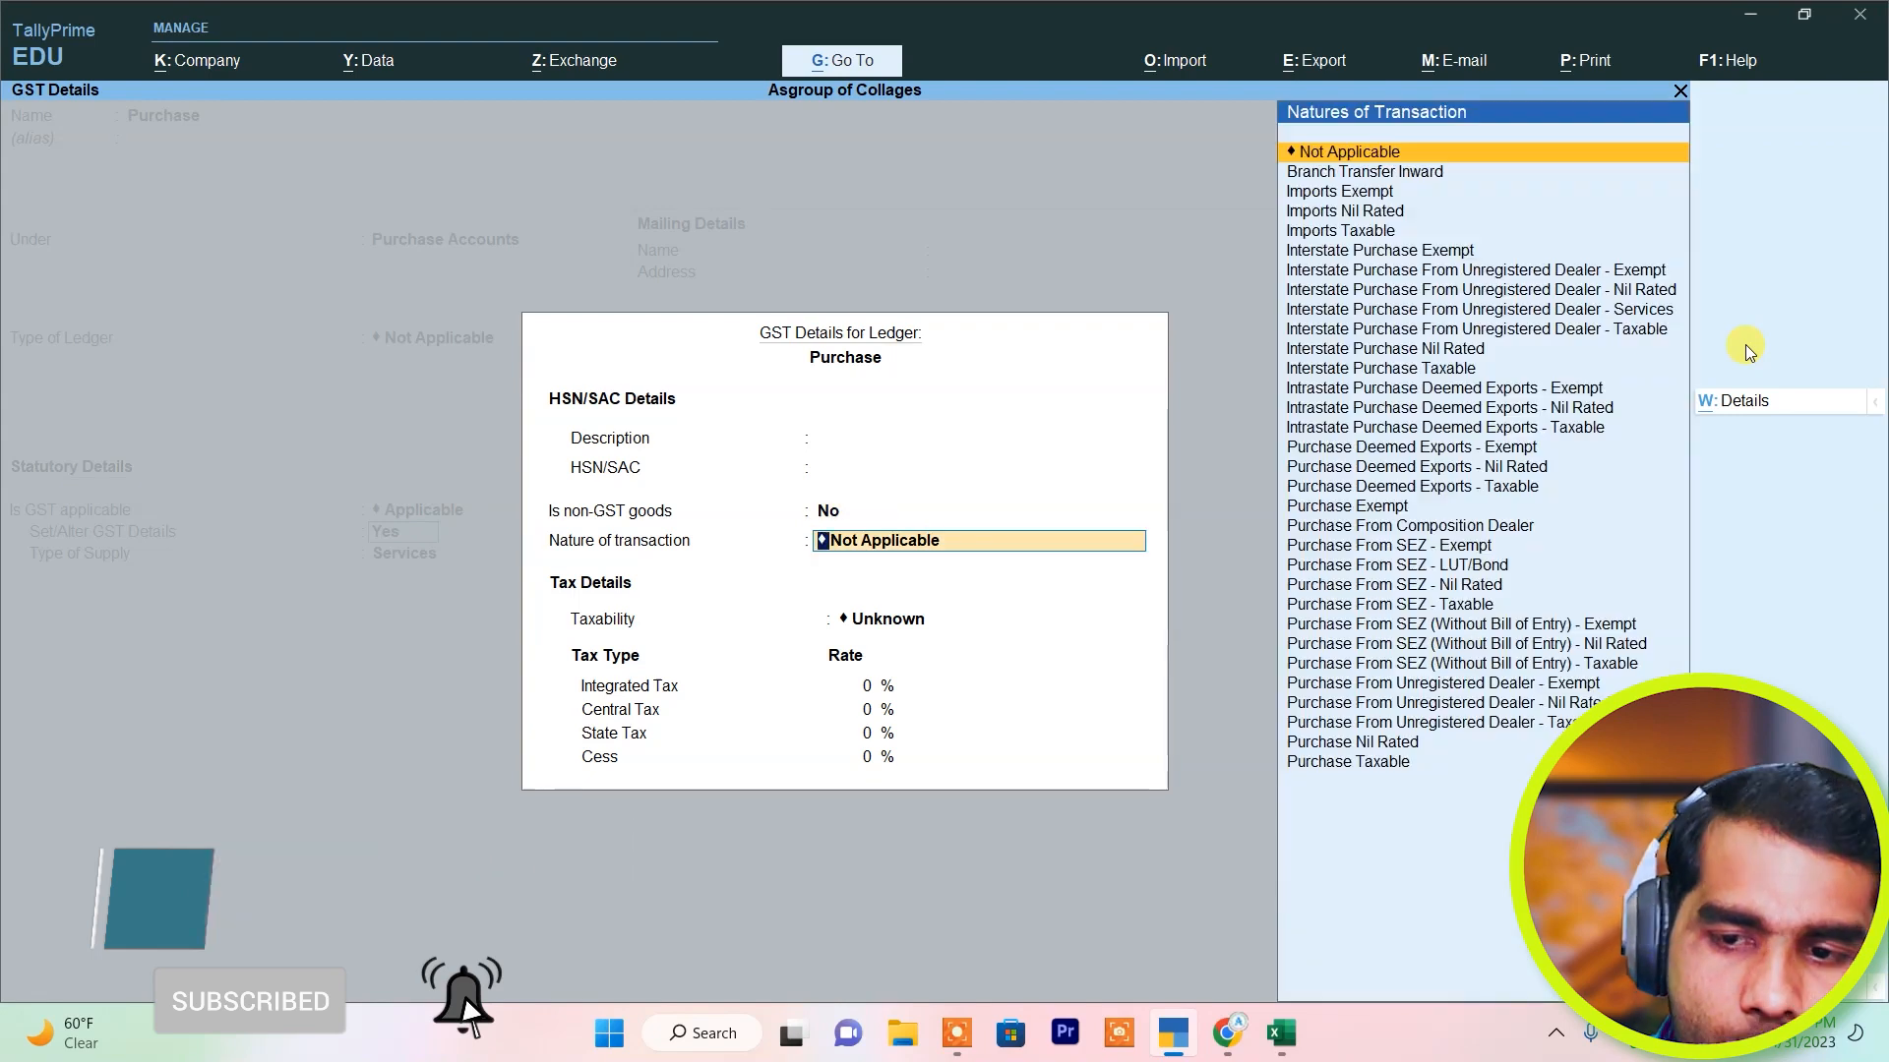
key(Down)
key(Down)
key(Down)
key(Down)
key(Down)
key(Down)
key(Down)
key(Down)
key(Down)
key(Down)
key(Down)
key(Down)
key(Down)
key(Down)
key(Down)
key(Down)
key(Down)
key(Down)
key(Down)
key(Down)
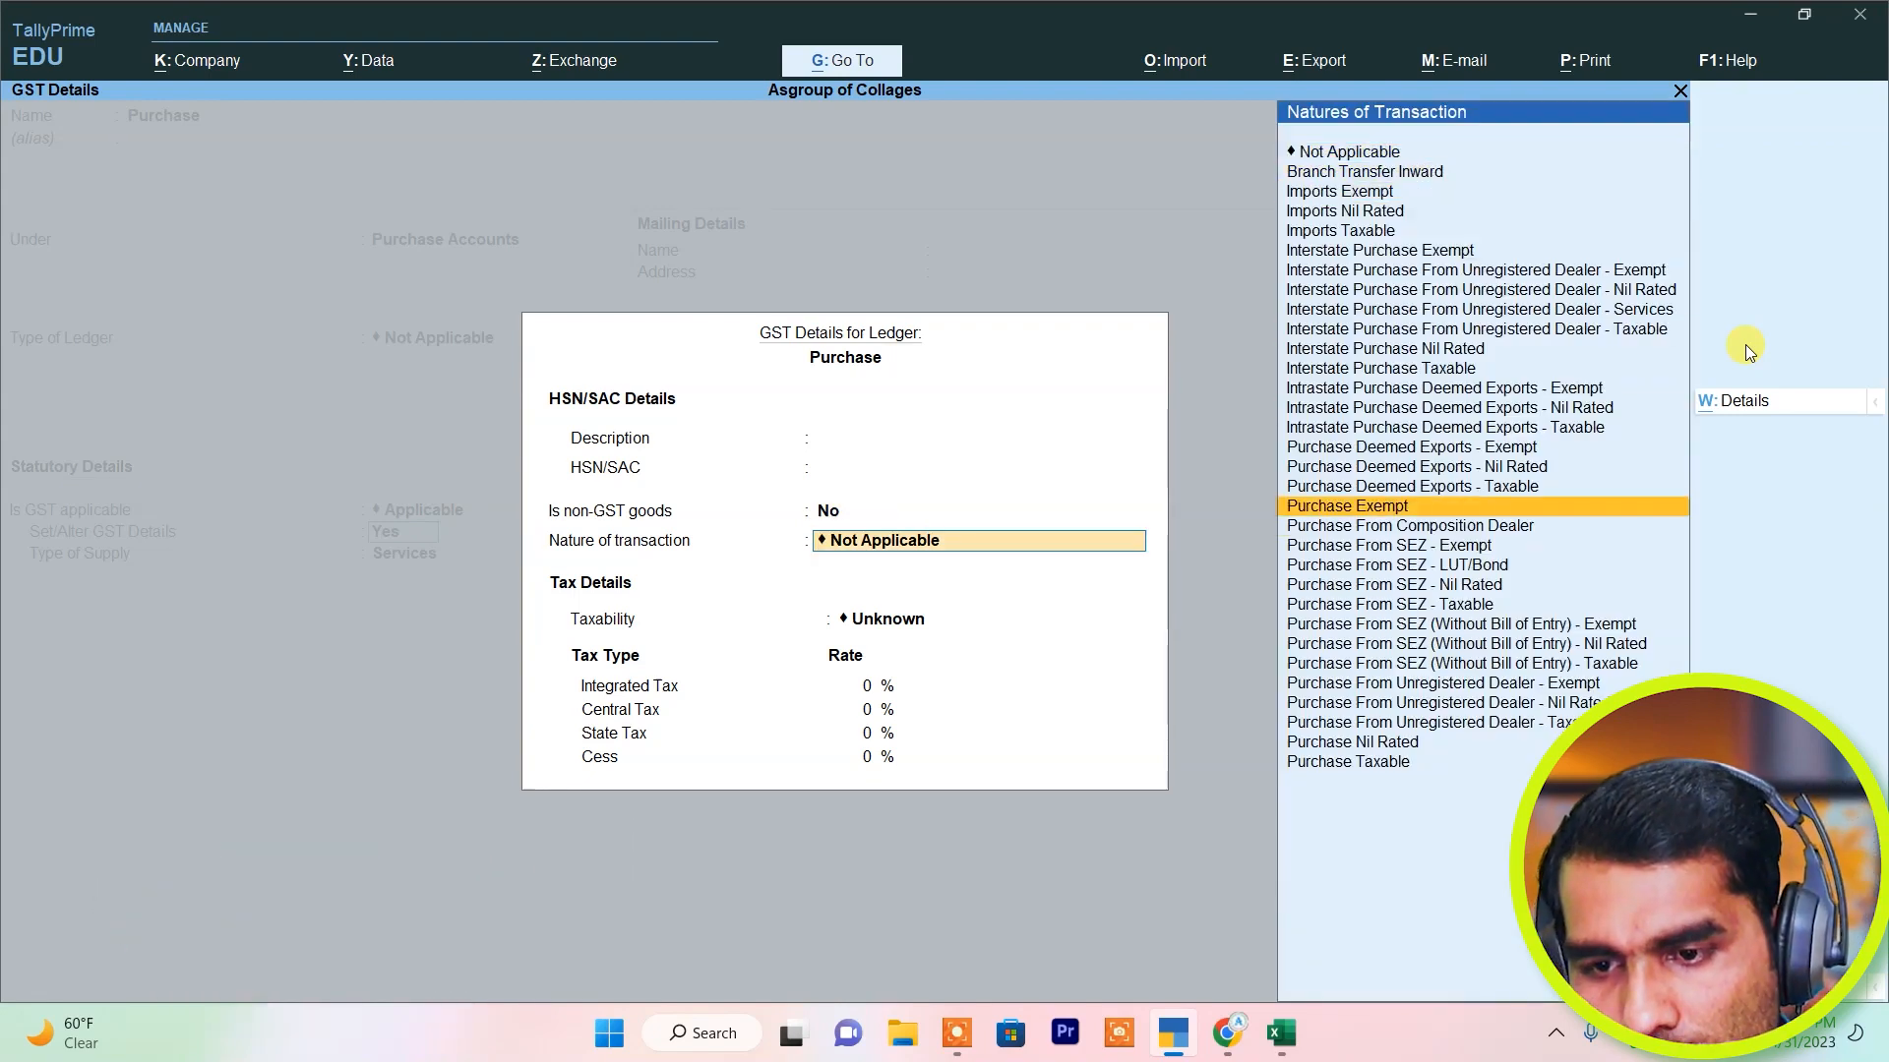
key(Down)
key(Return)
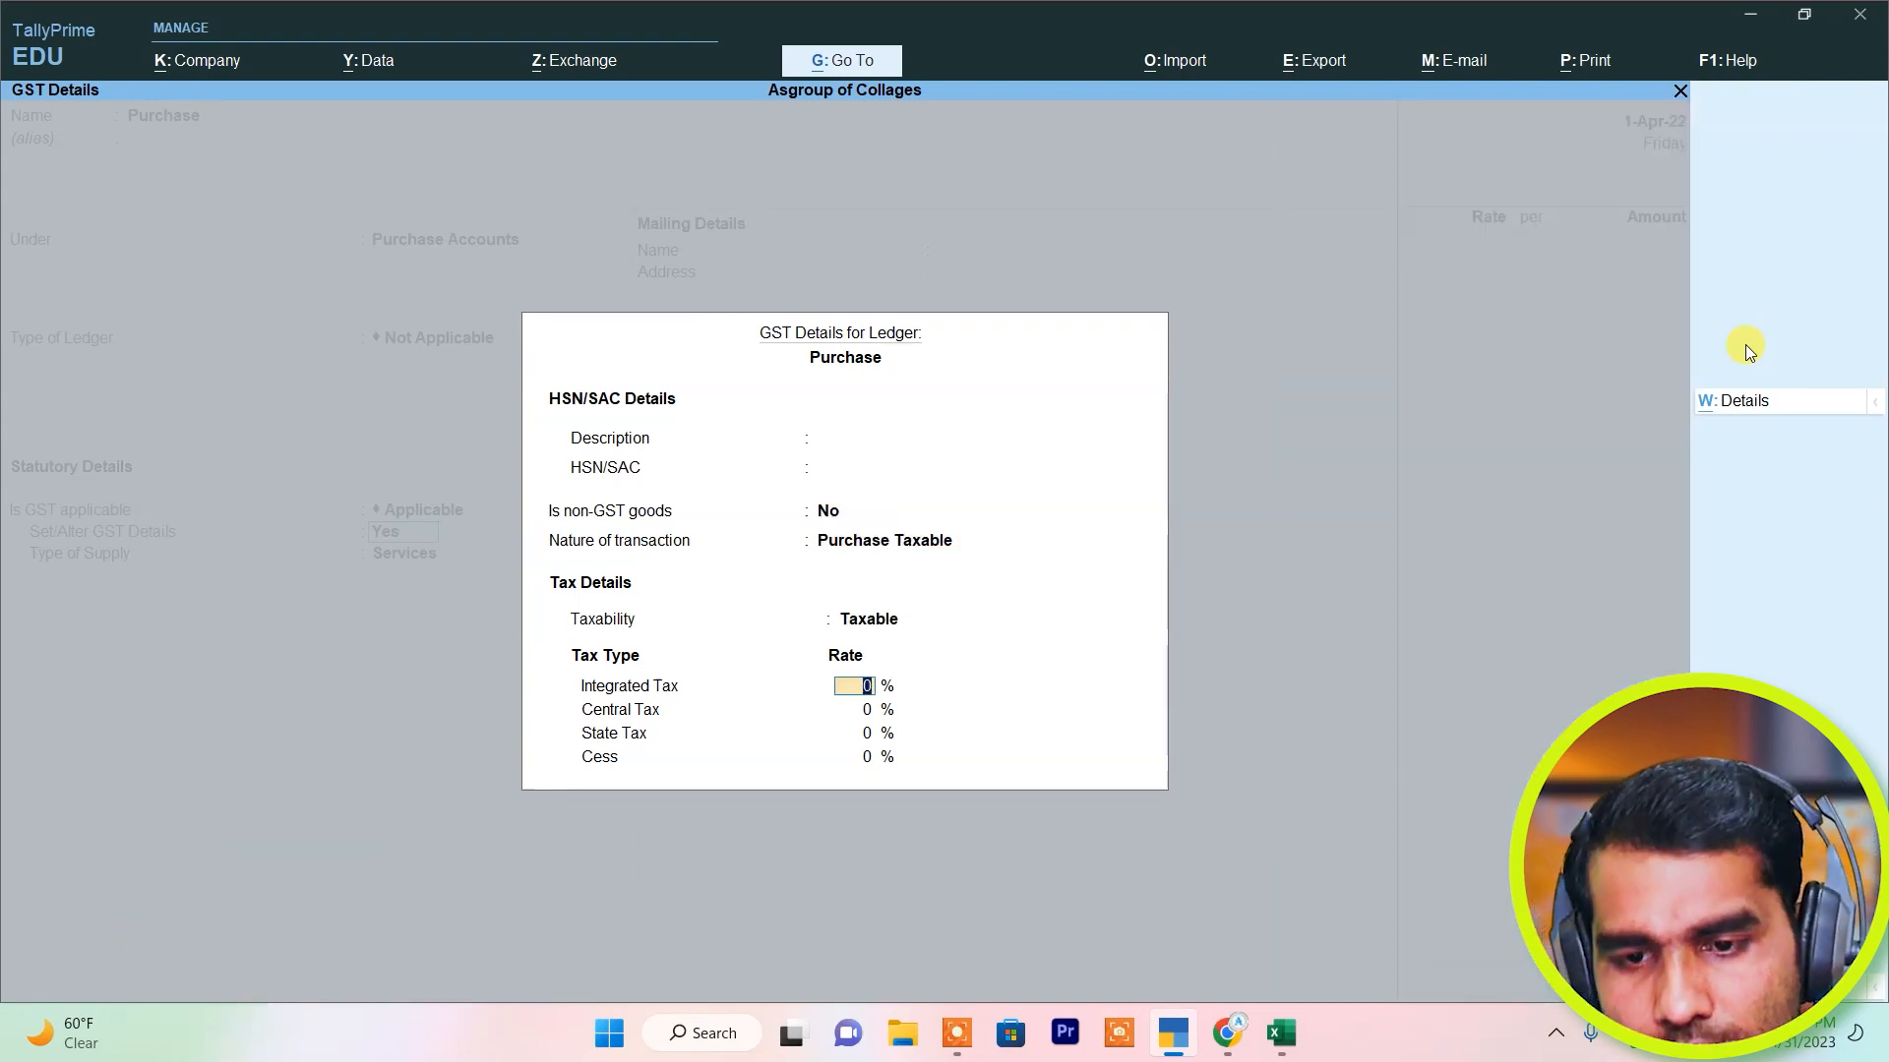
Set the Purchase ledger's integrated tax rate to 18% and save it with Services as the type of supply.
text(18)
key(Return)
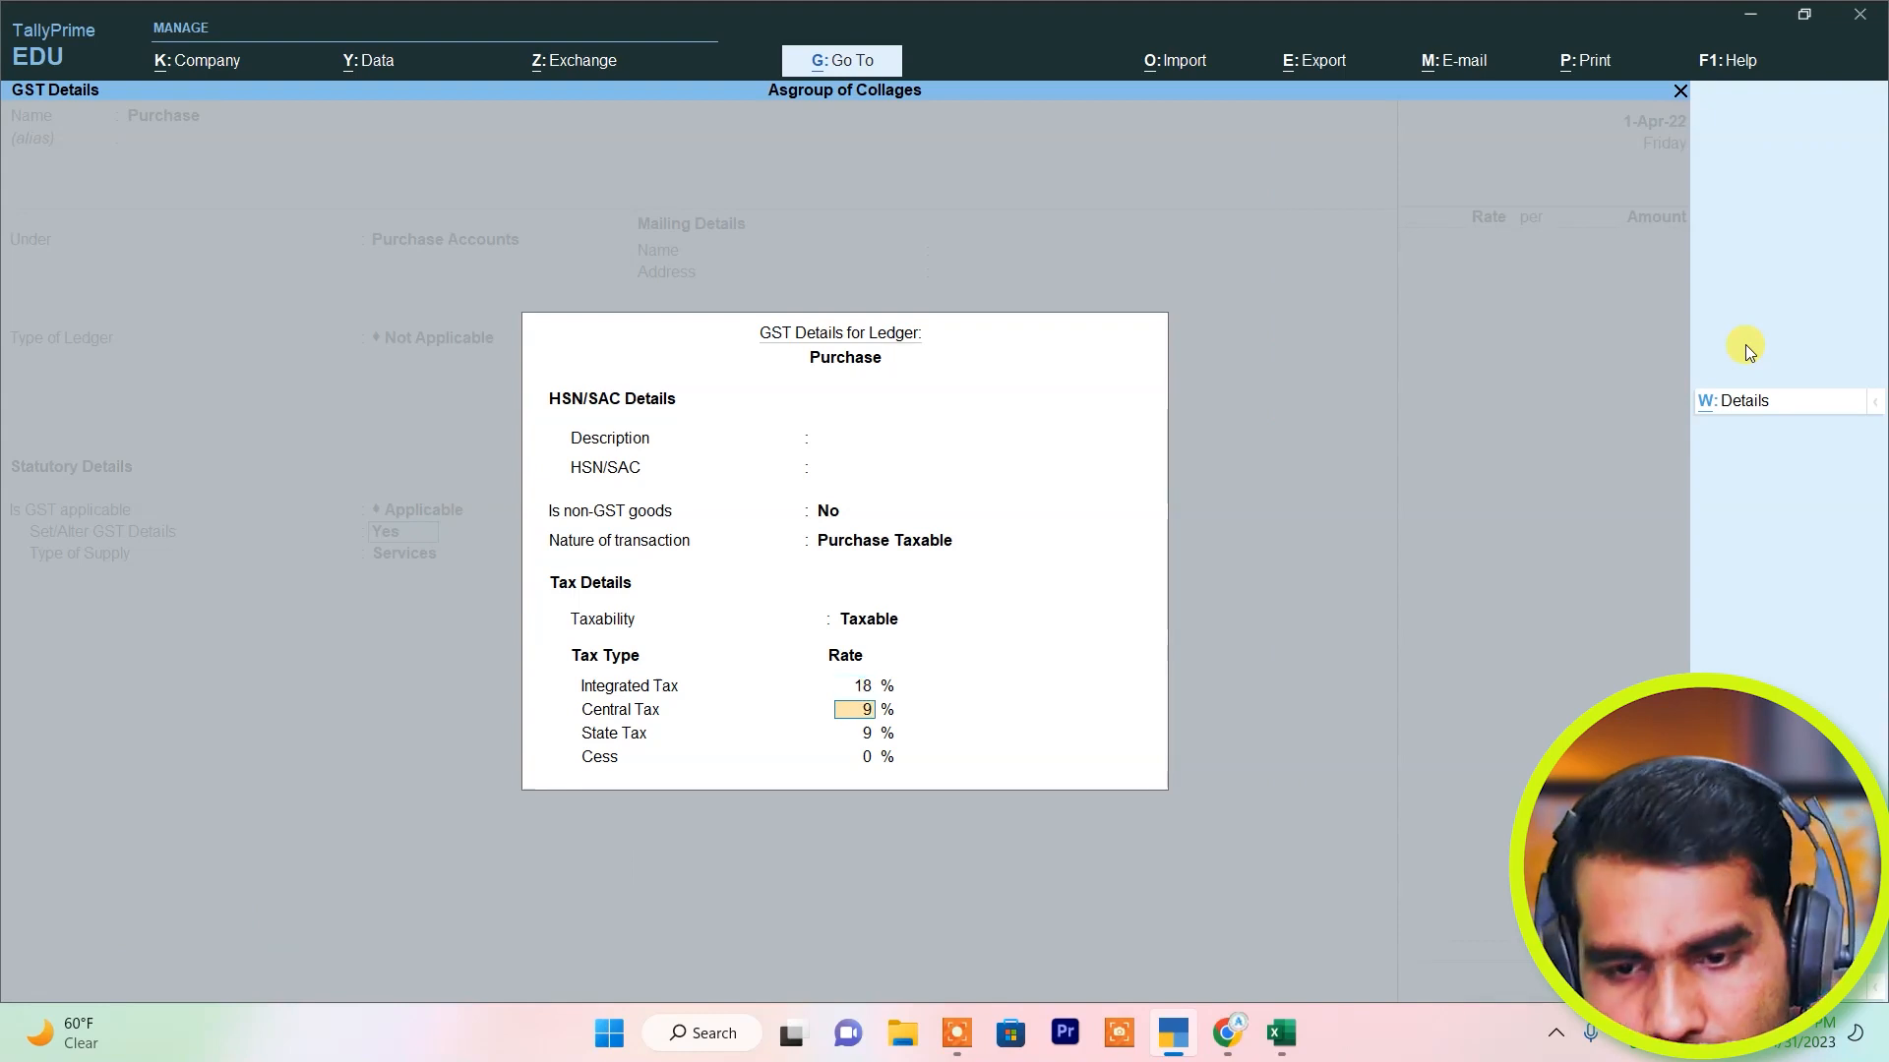
key(ctrl+a)
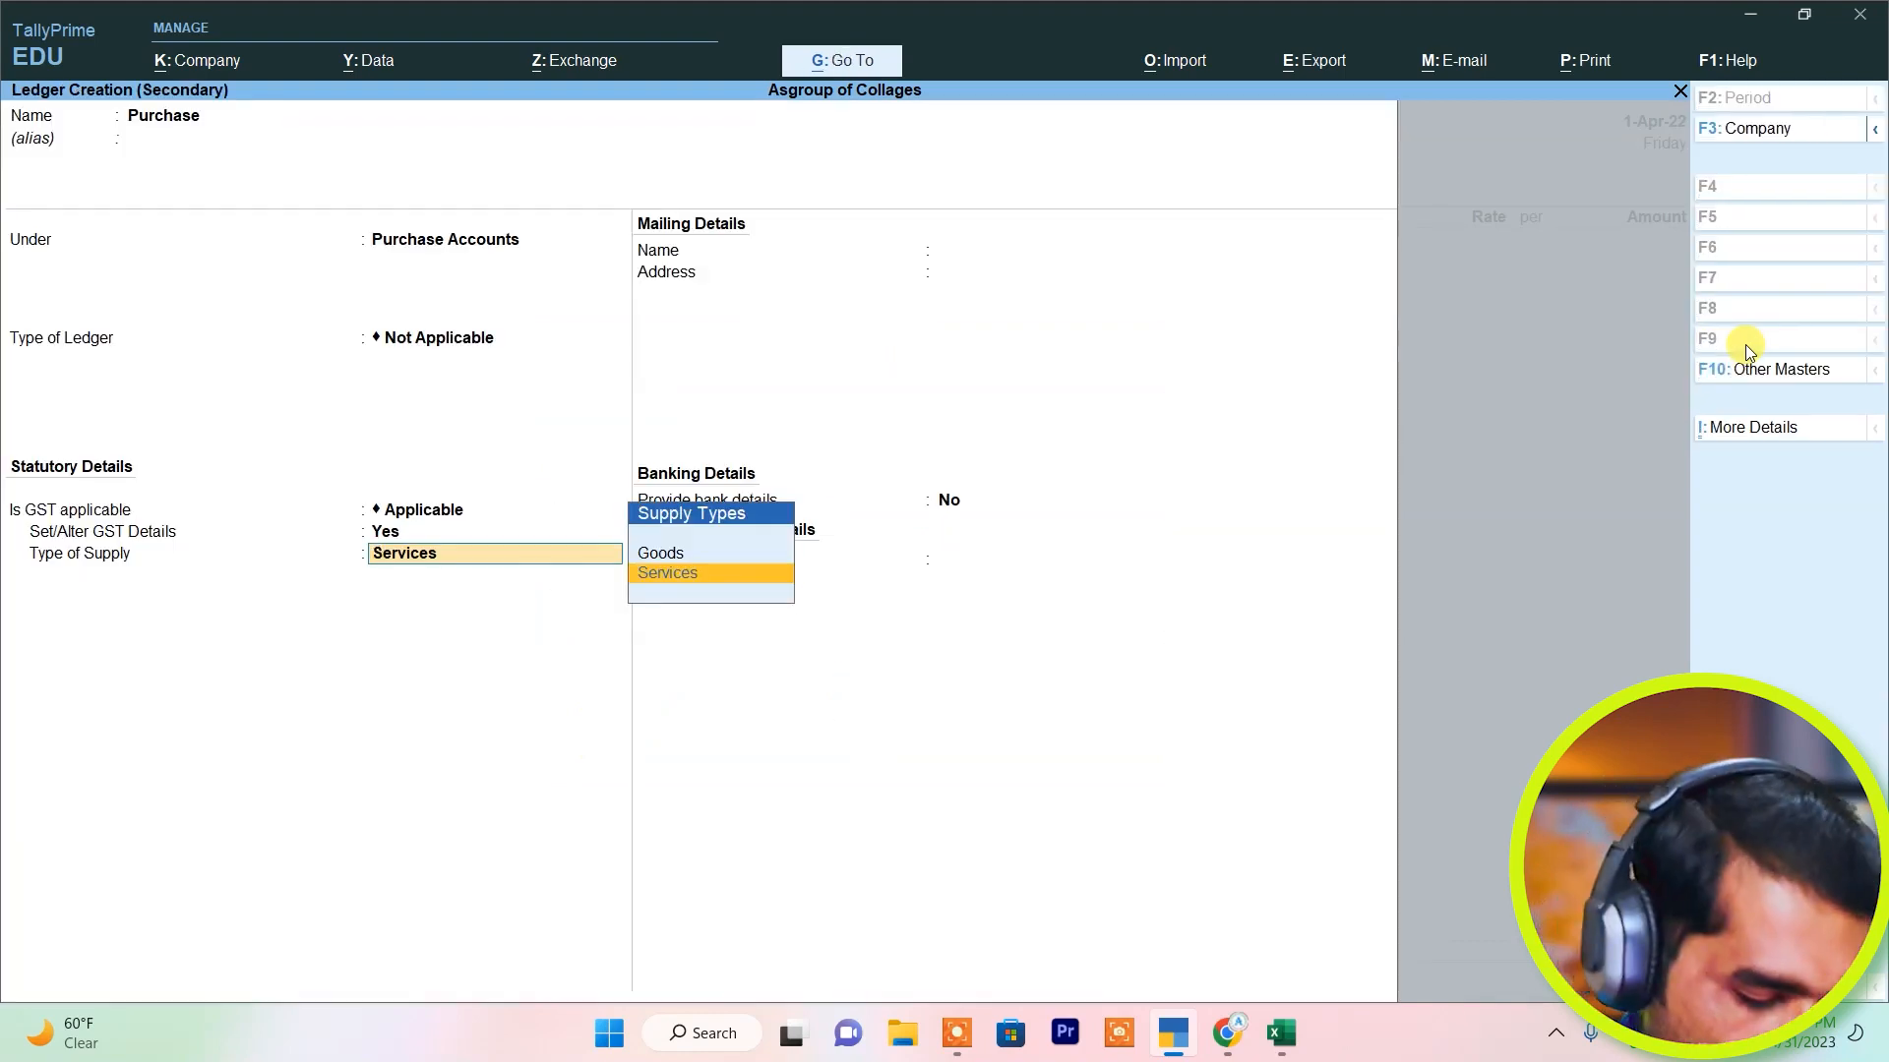
key(ctrl+a)
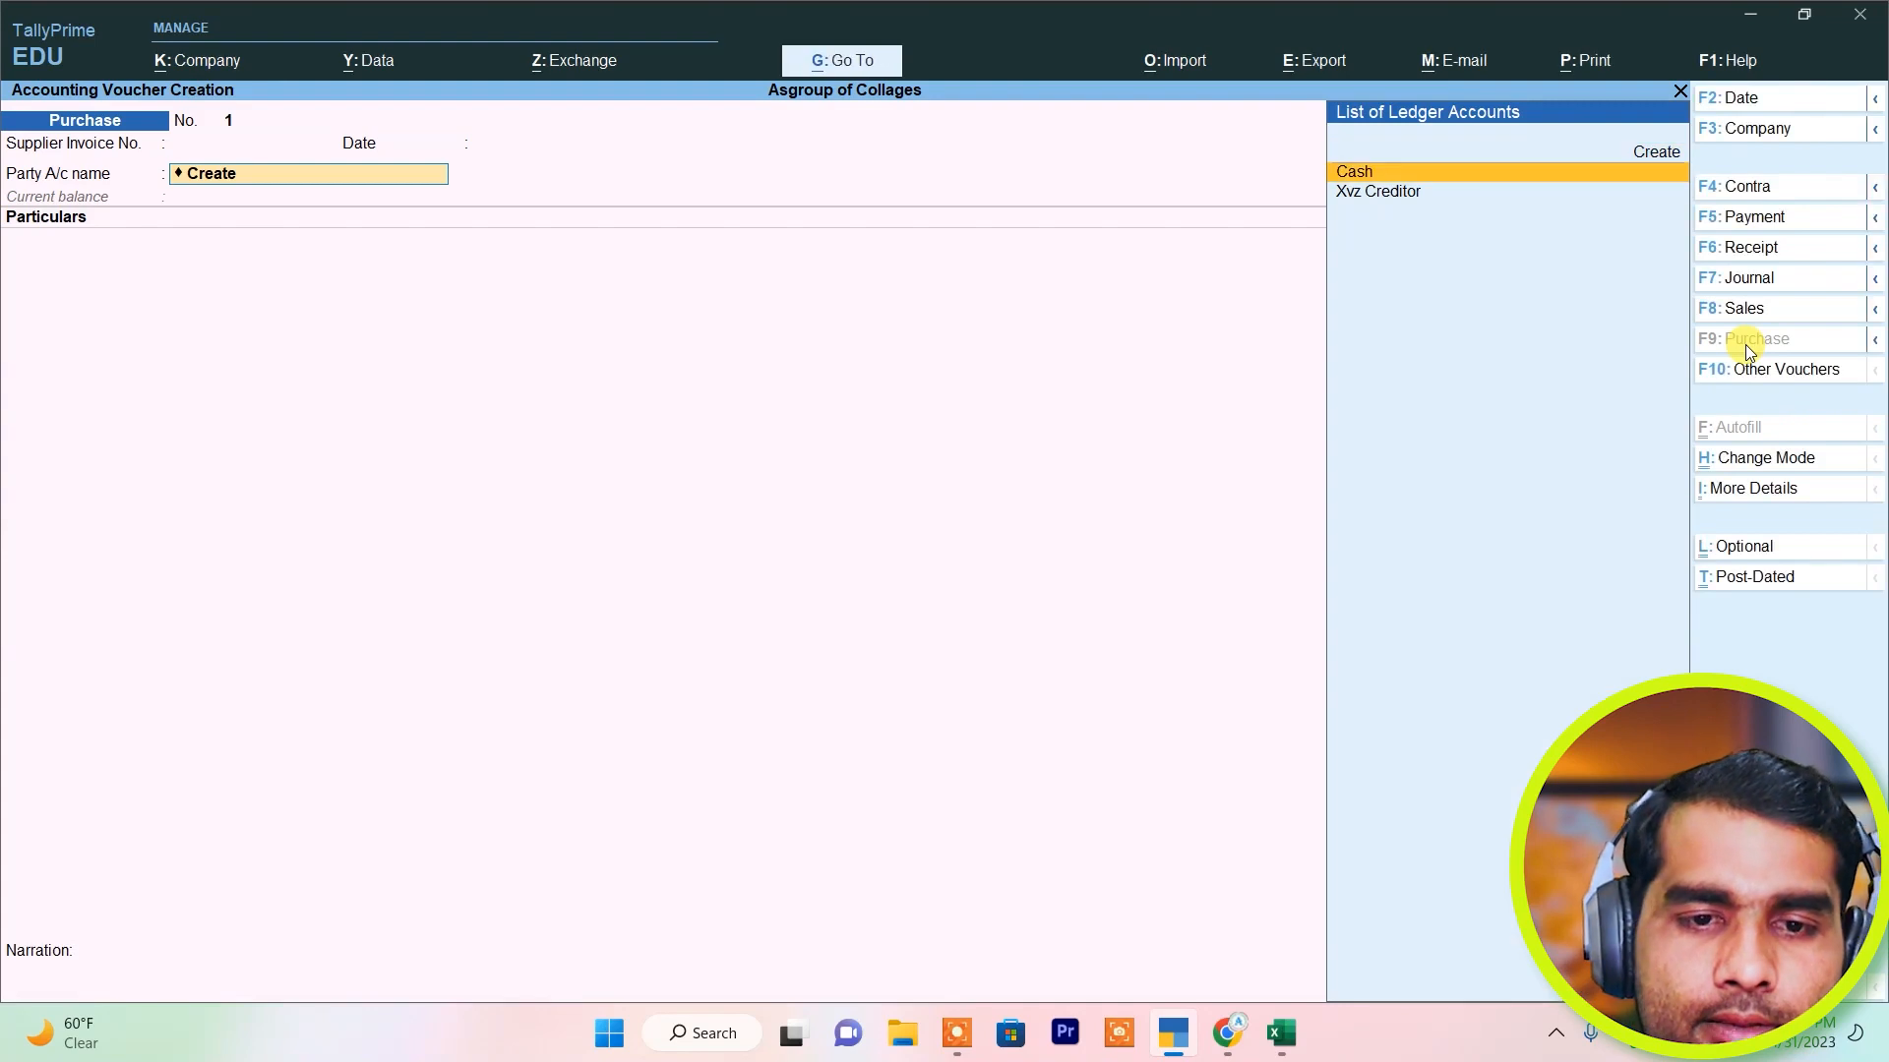
Choose Xvz Creditor as the purchase voucher's party and accept its party details with state Uttar Pradesh and country India.
key(Down)
key(Return)
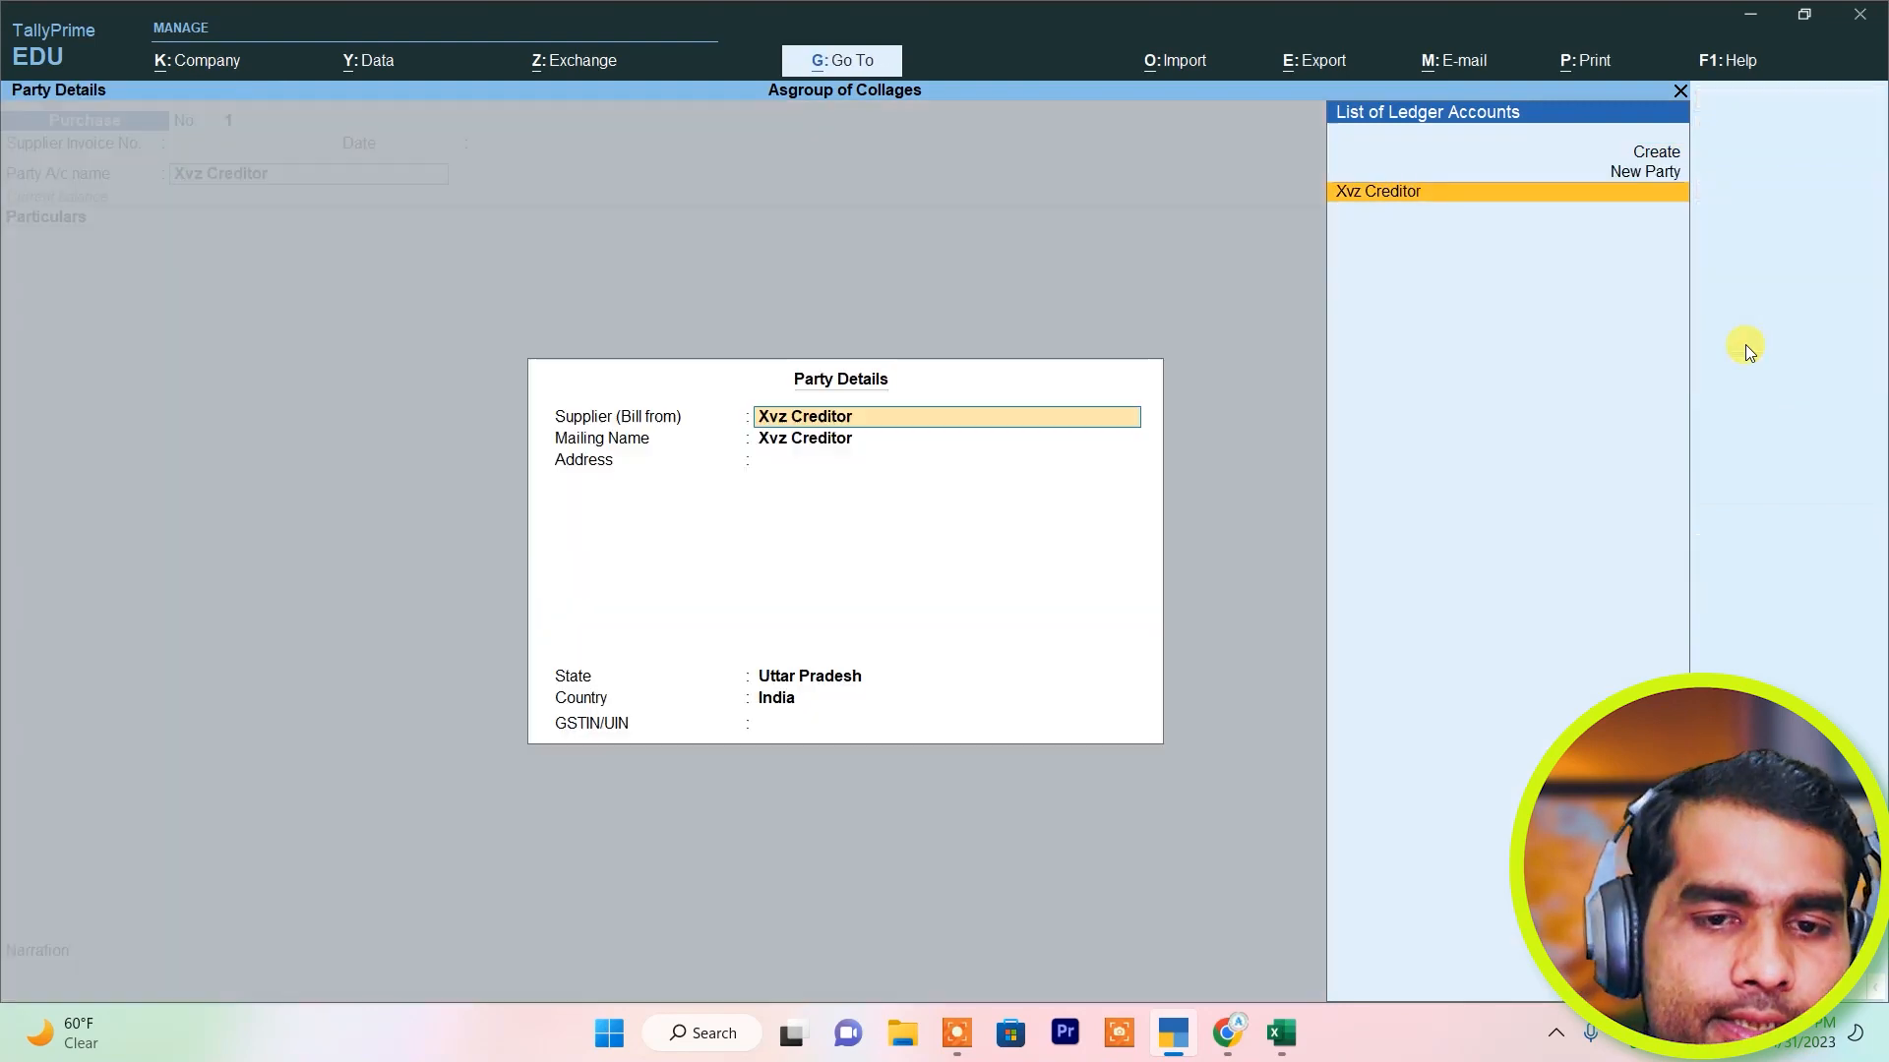
key(Return)
key(Return)
key(Return)
key(Return)
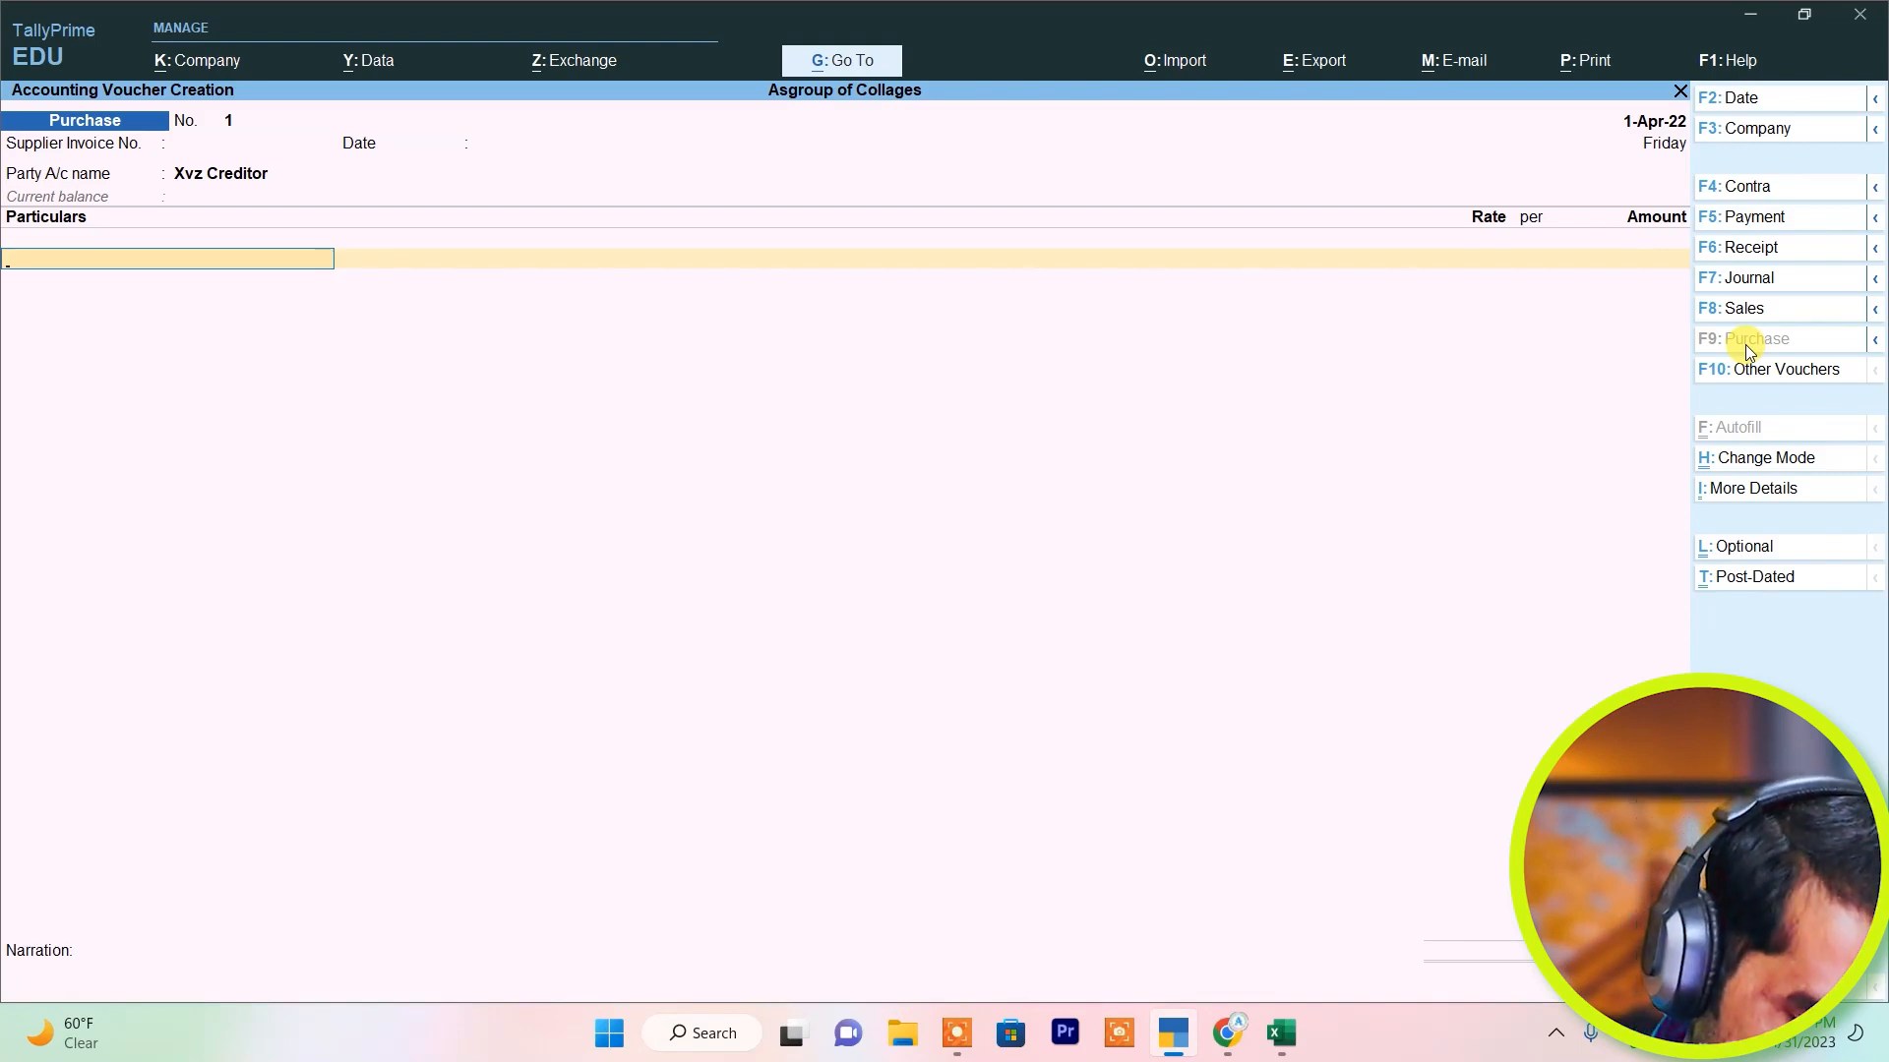
Add Advertisement Charge to the purchase voucher's particulars with an amount of 15000.
text(A)
key(Return)
key(Return)
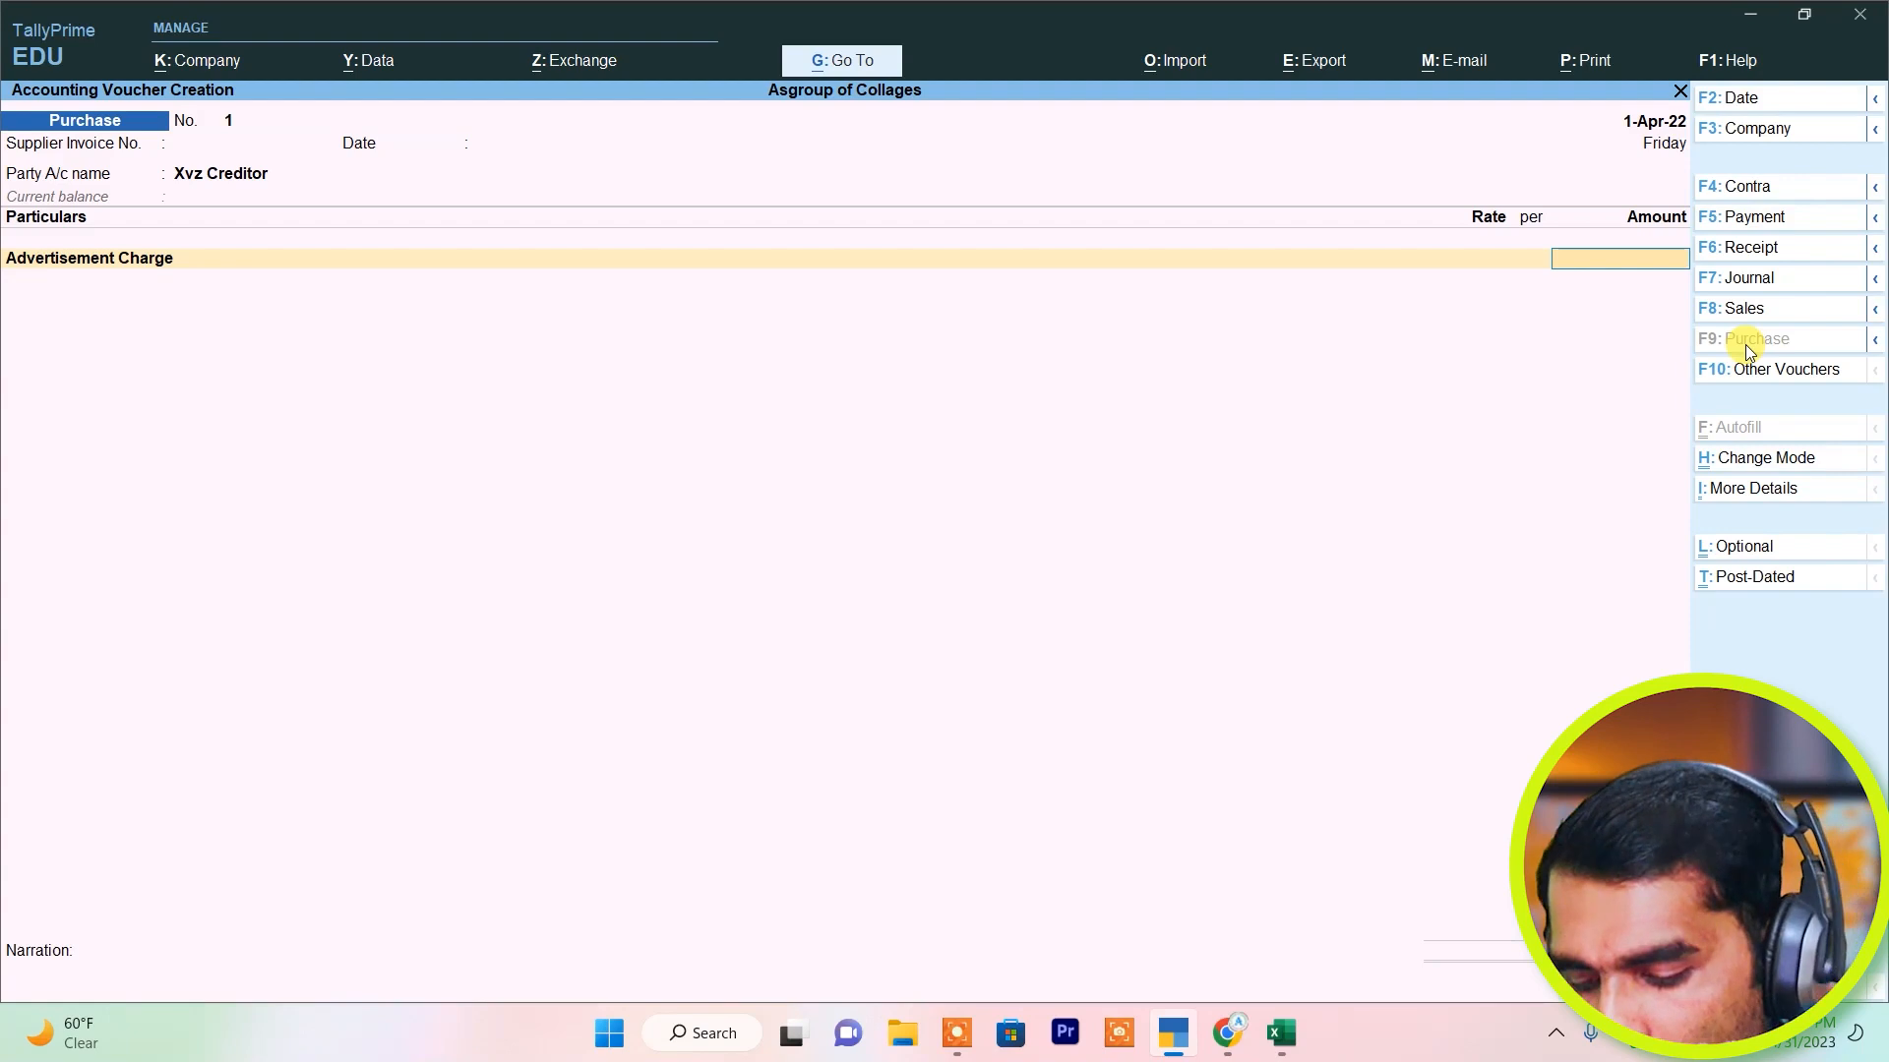
text(15000)
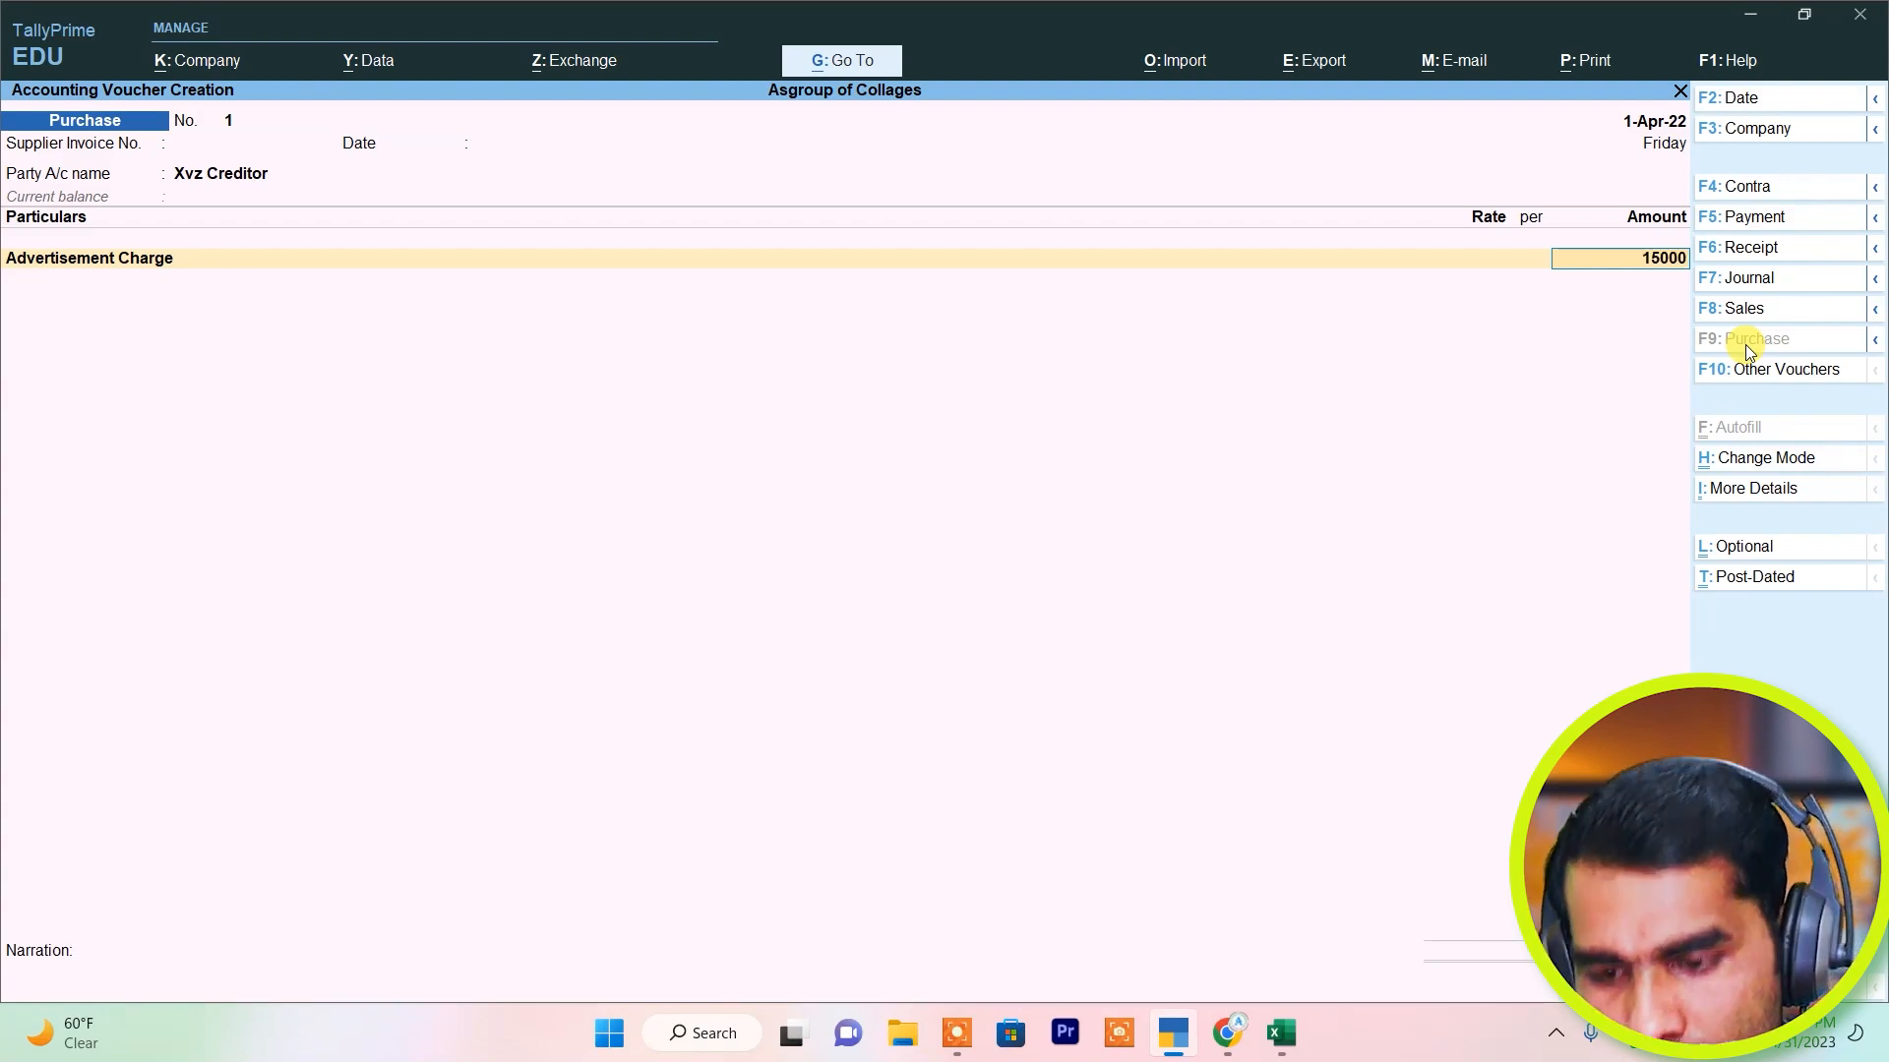
key(Return)
key(Return)
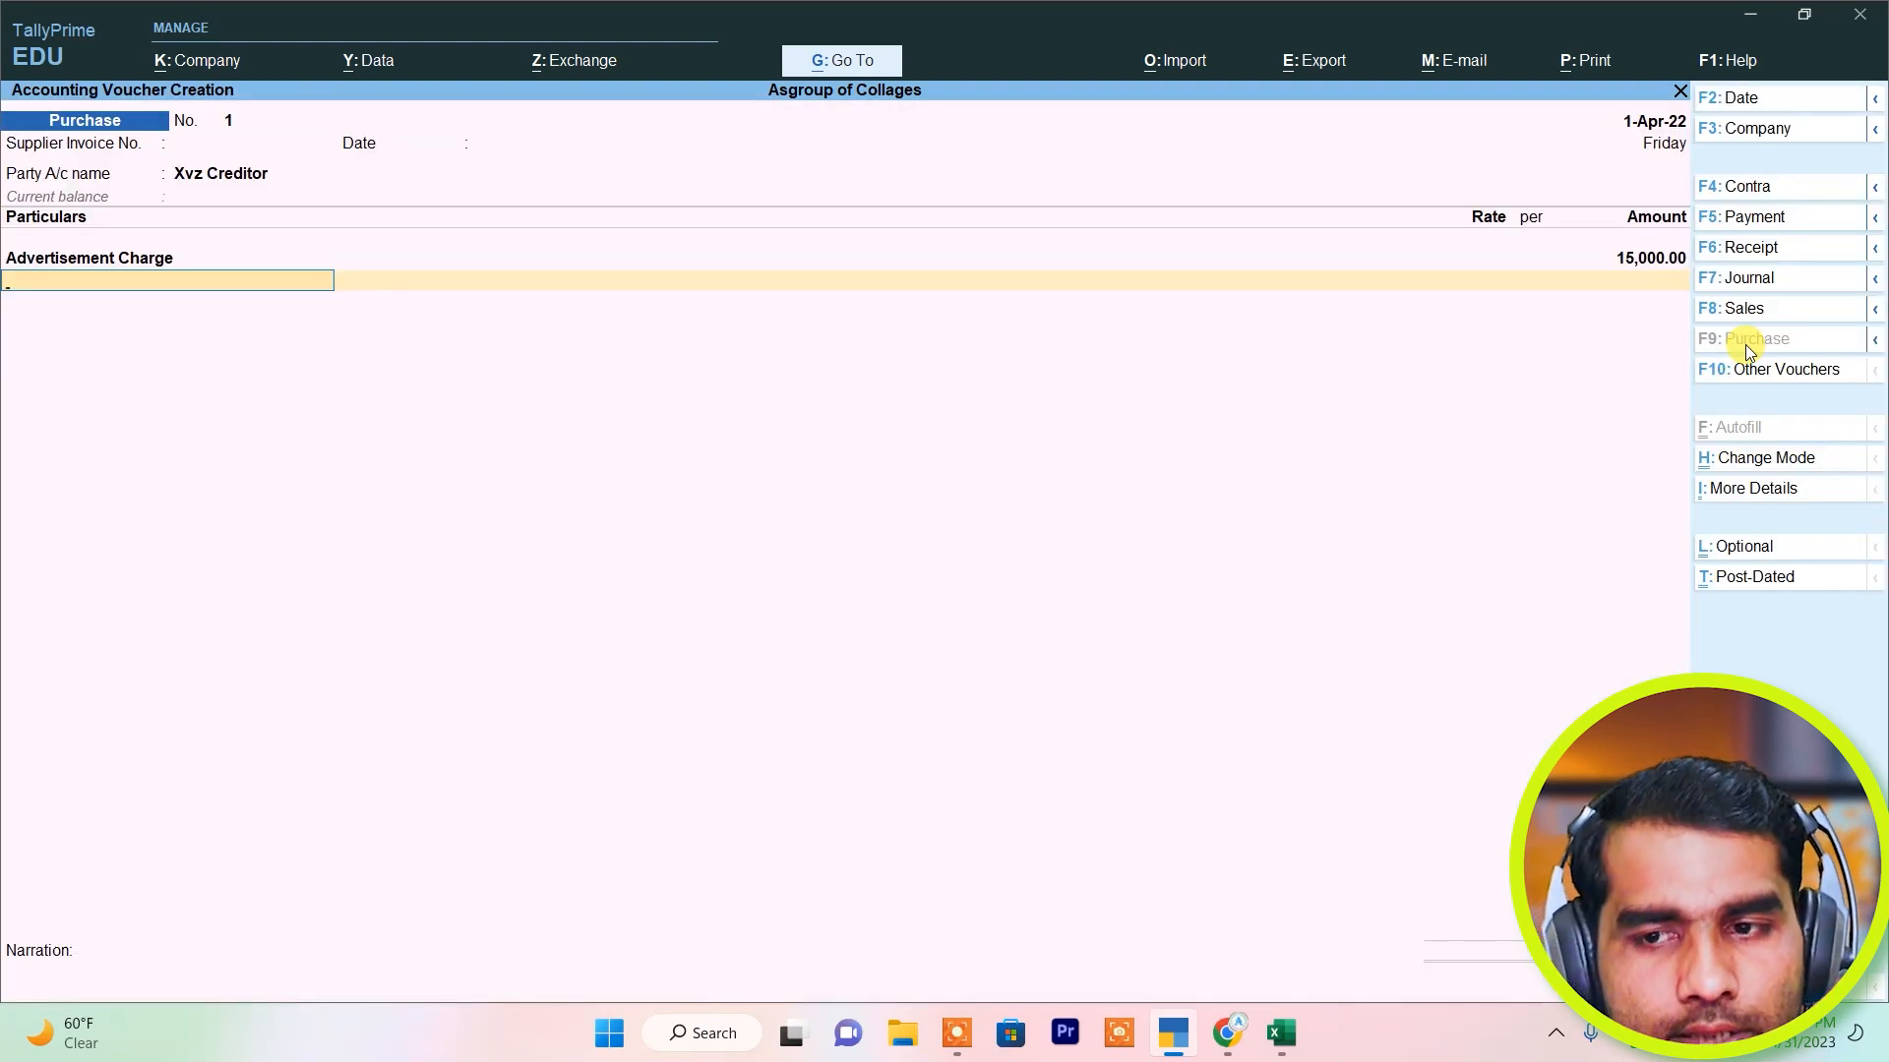
Add Input C Gst to the purchase voucher below Advertisement Charge, accepting the 9% rate and calculated amount.
key(Down)
key(Down)
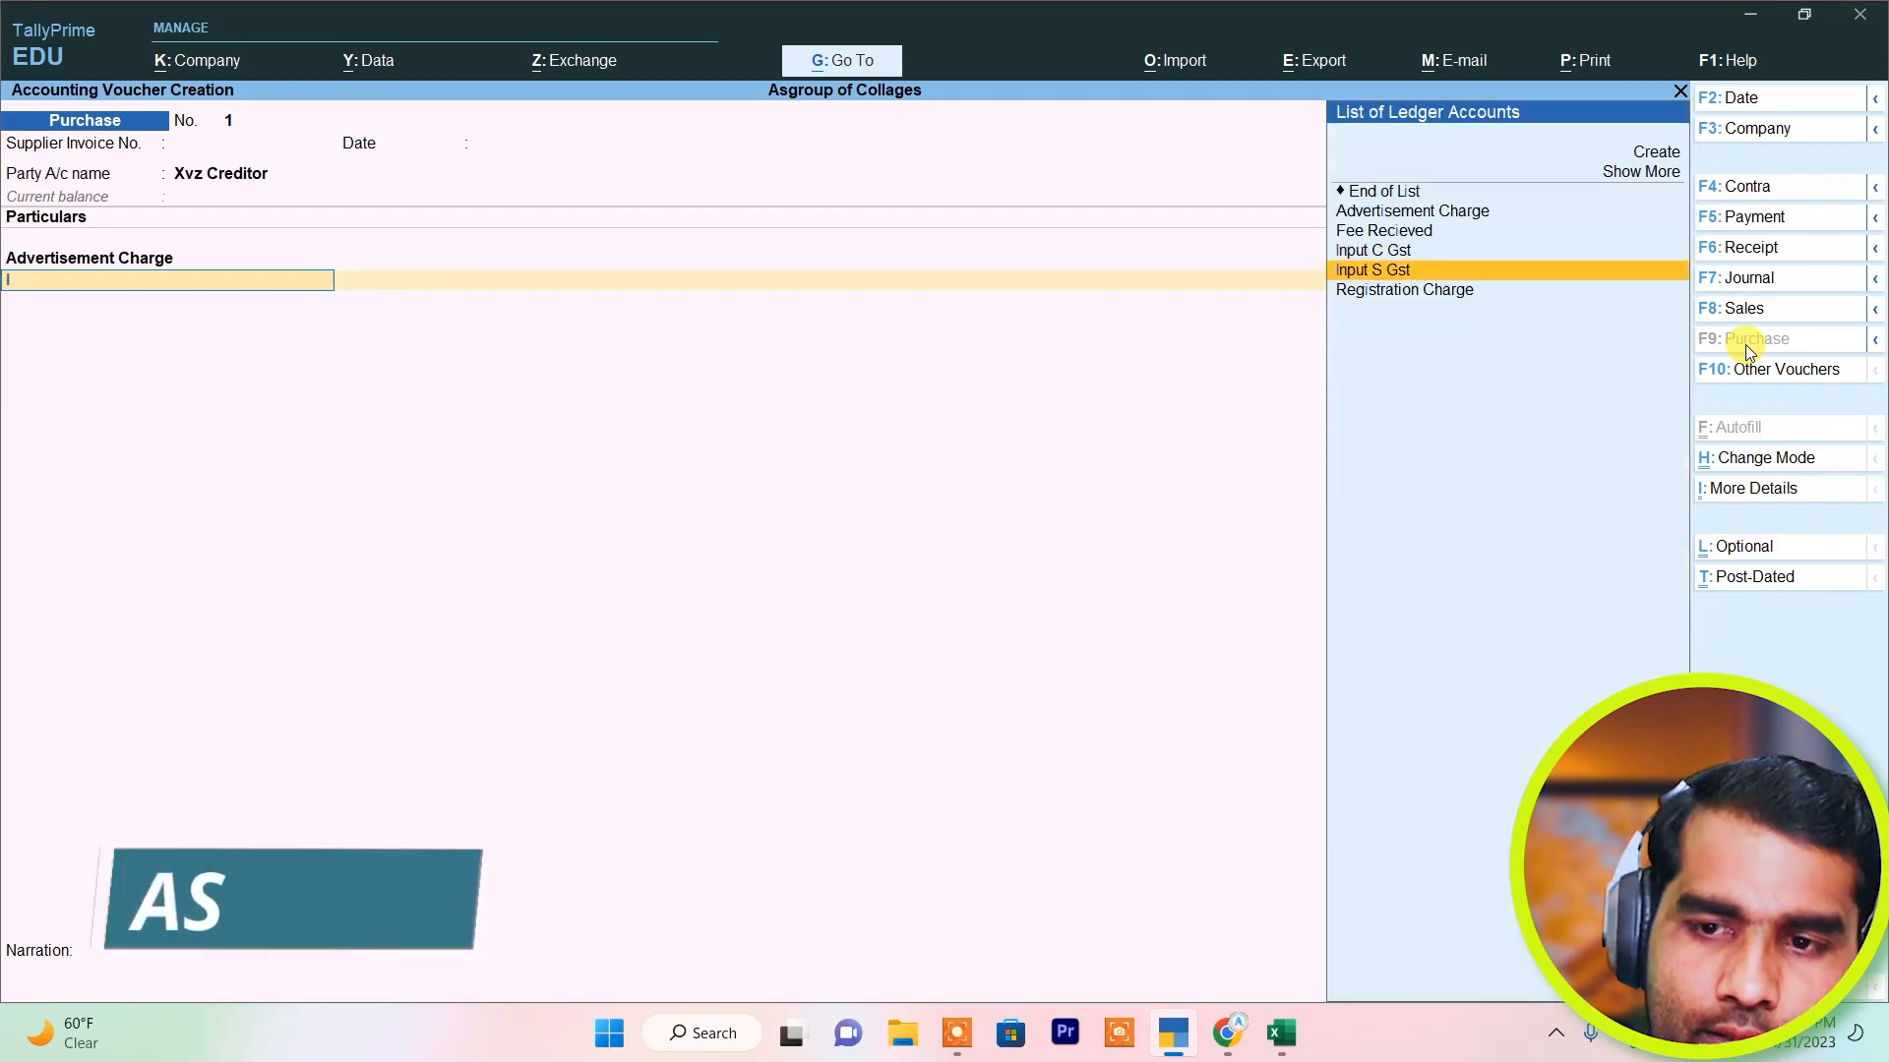
key(Return)
key(Return)
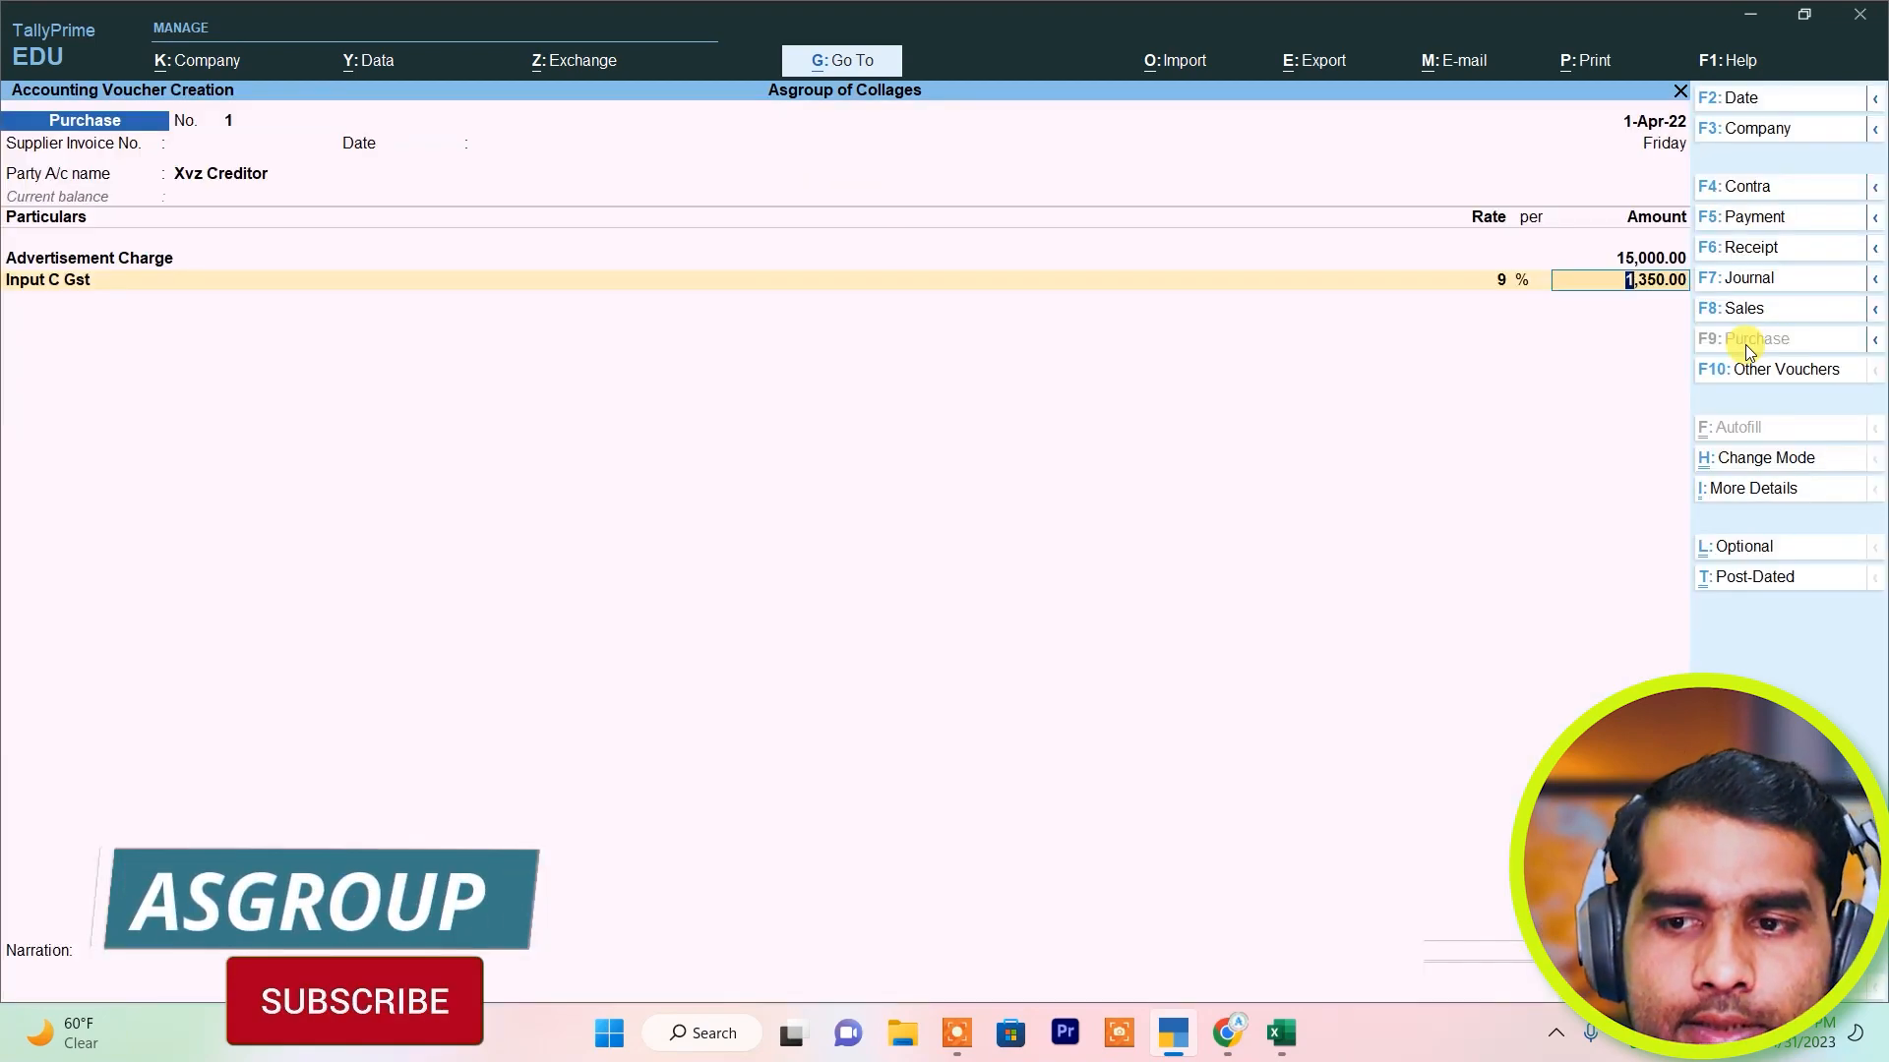
key(Return)
Add Input S Gst at 9% below Input C Gst and save the purchase voucher.
key(Down)
key(Down)
key(Down)
key(Down)
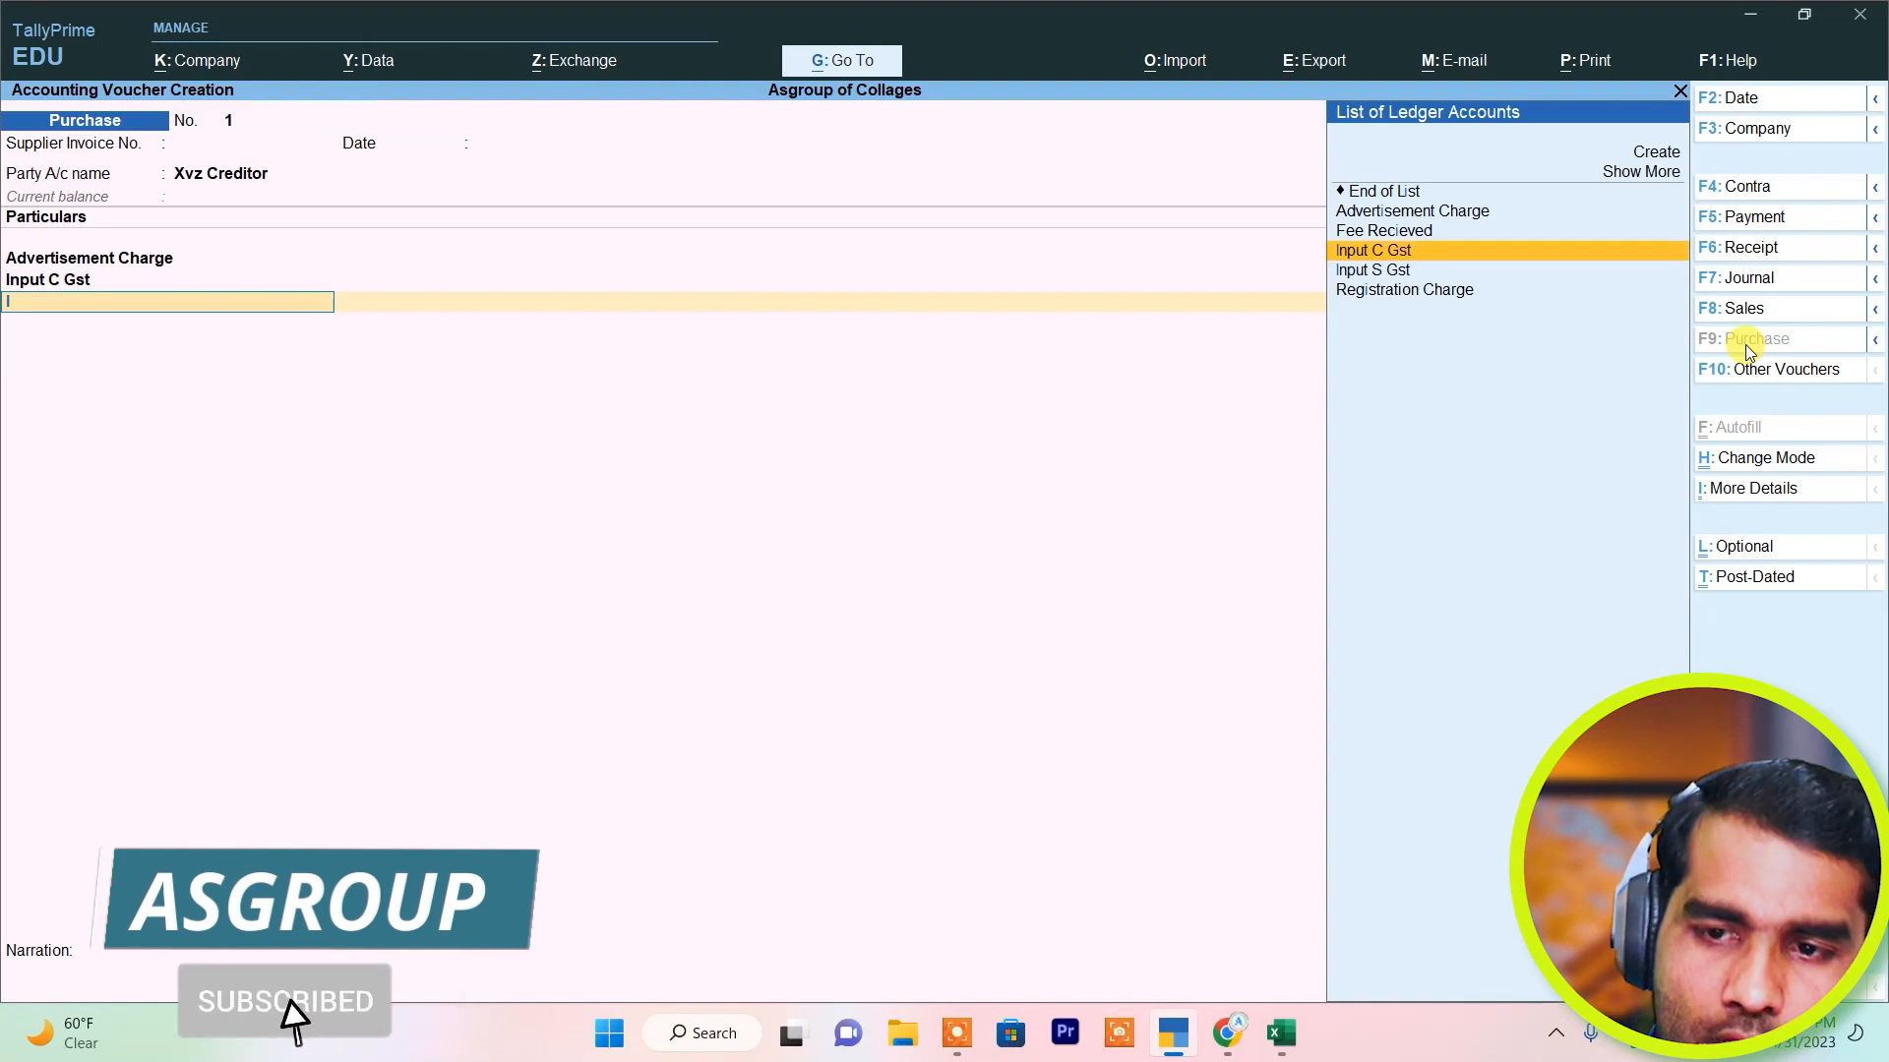
key(Return)
key(Return)
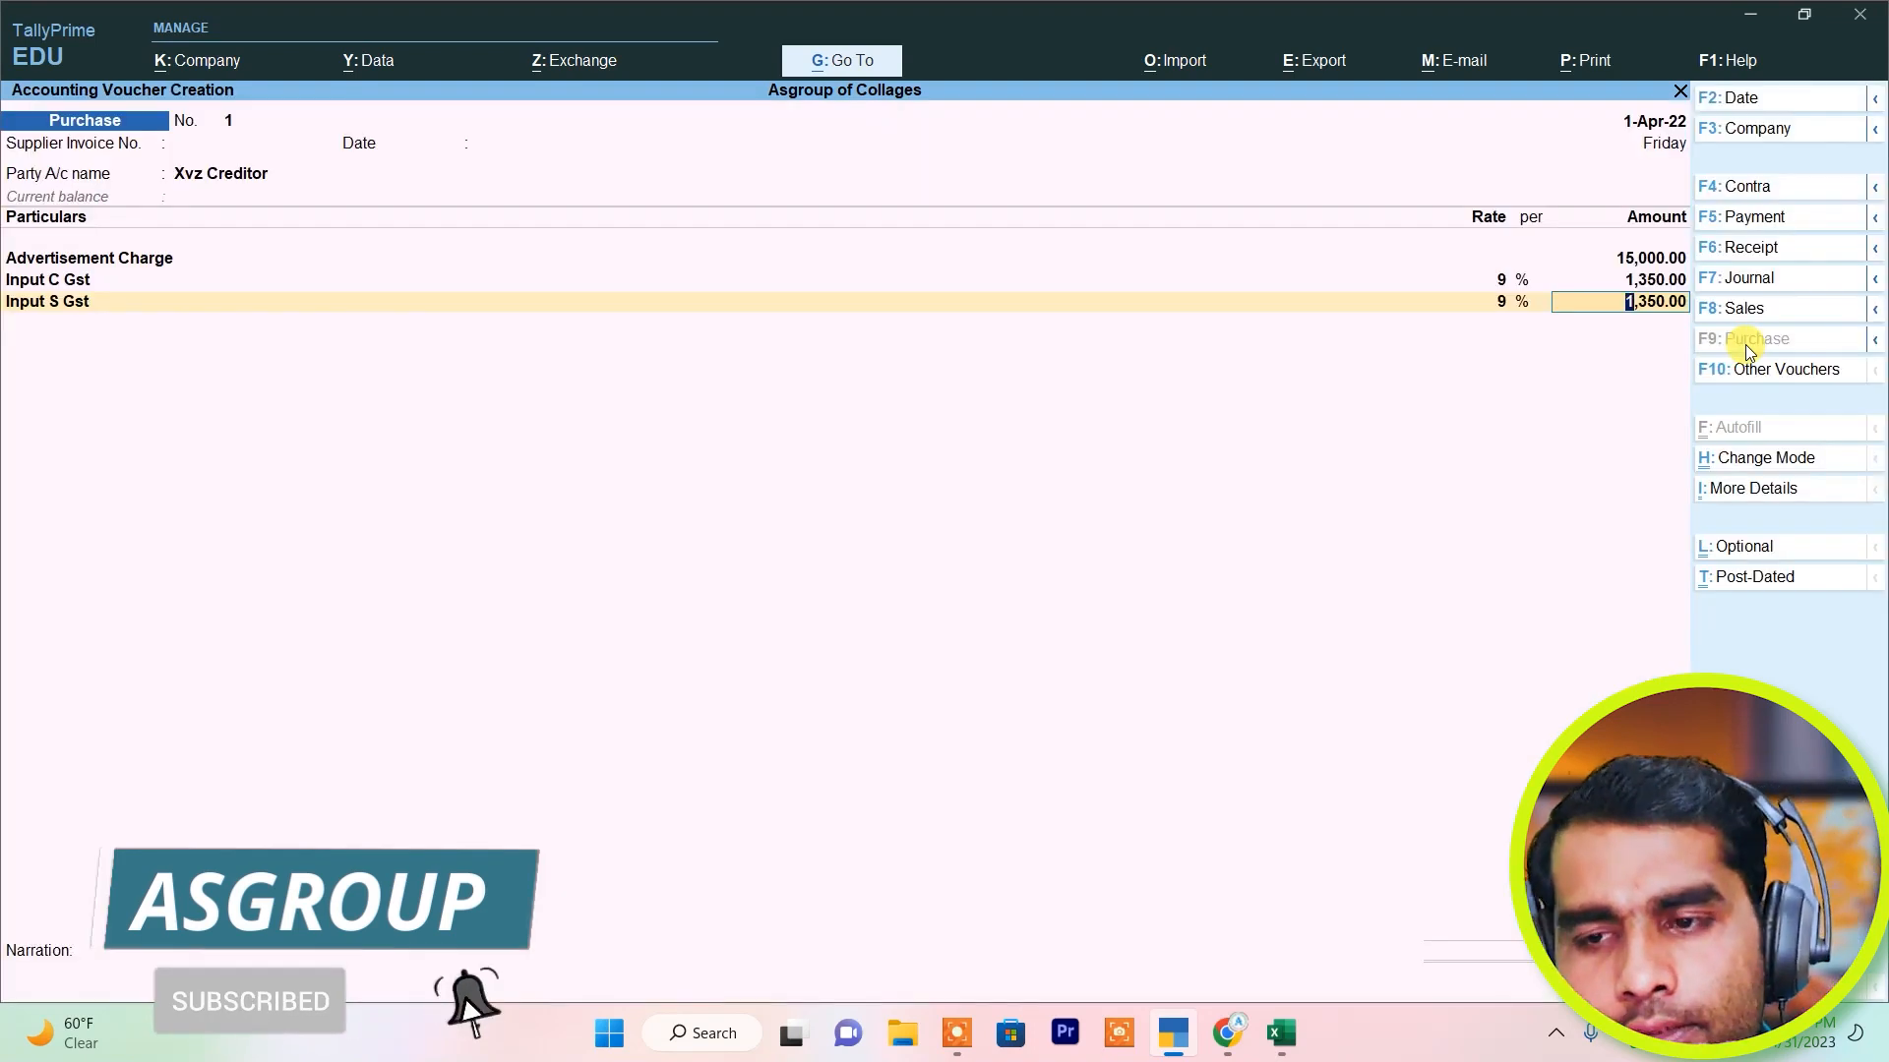
key(ctrl+a)
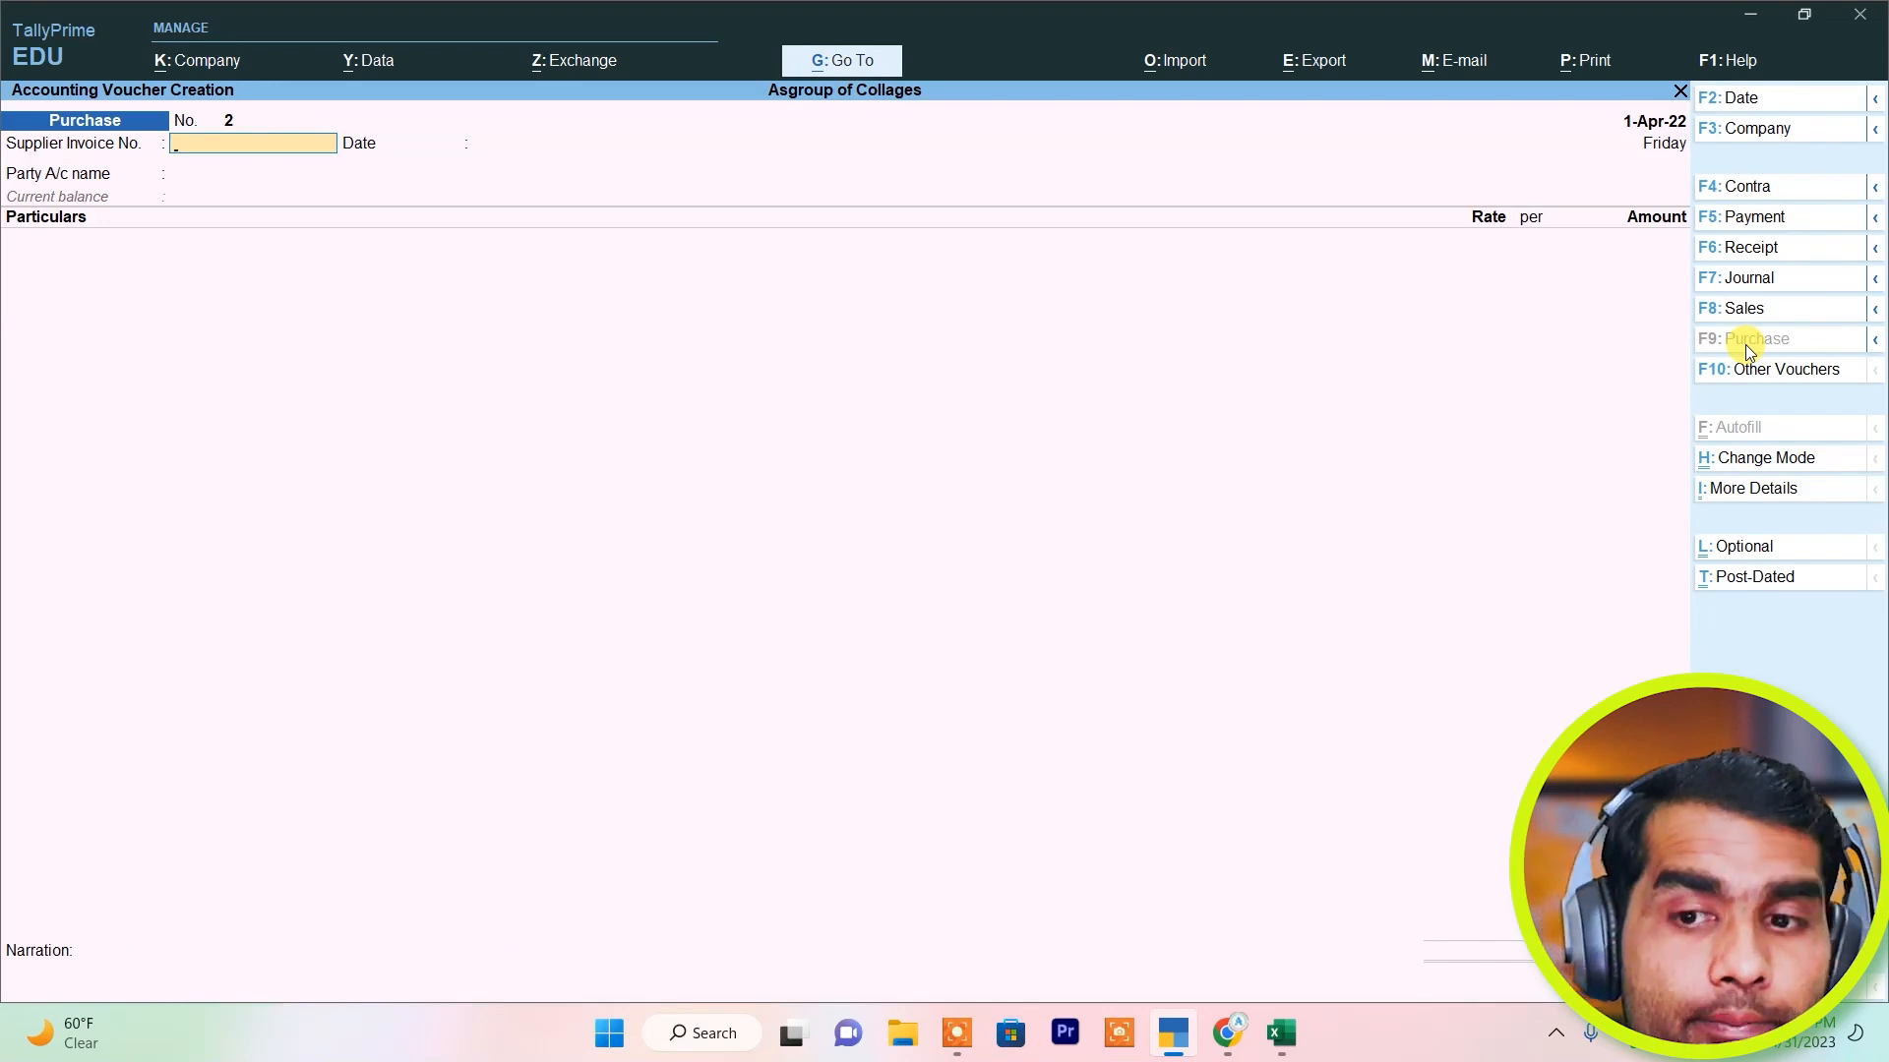
Leave voucher creation, decline quitting the program and open Display More Reports from the Gateway of Tally.
key(Escape)
key(Escape)
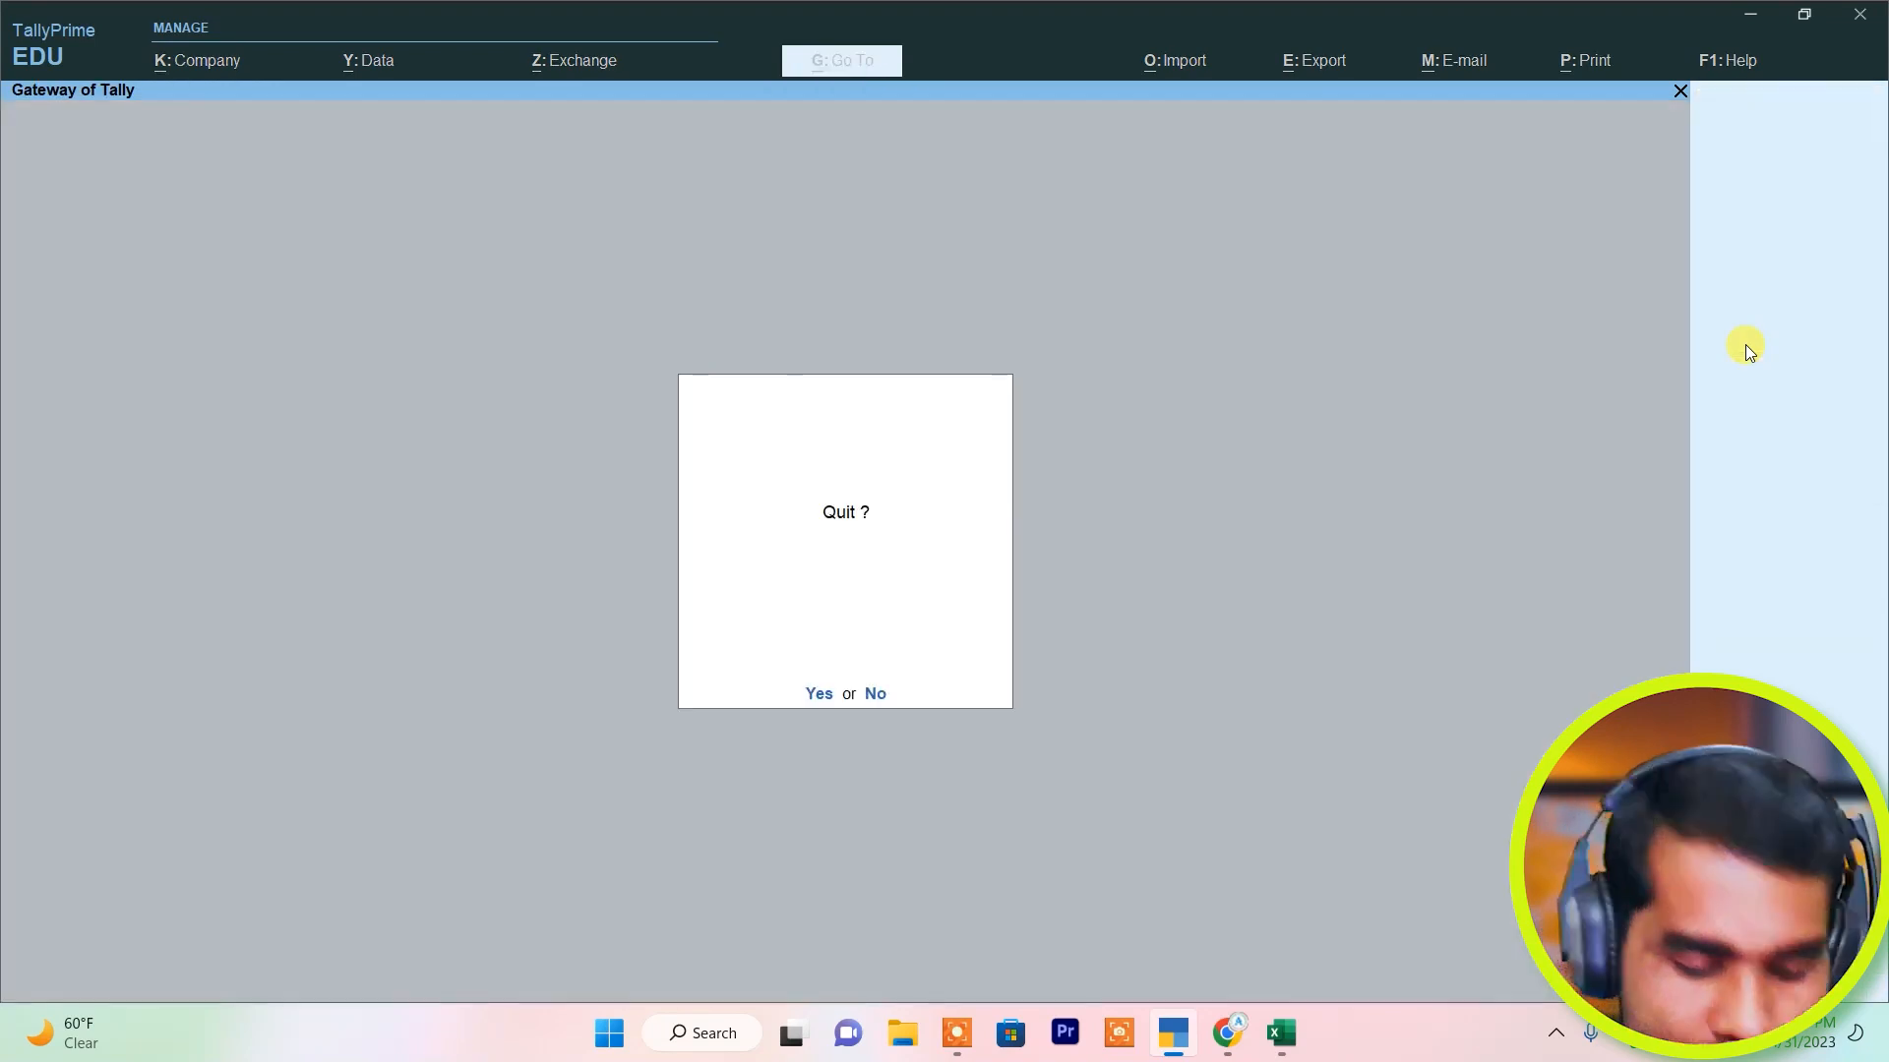
key(n)
key(Up)
key(Down)
key(Down)
key(Down)
key(Down)
key(Down)
key(Down)
key(Down)
key(Down)
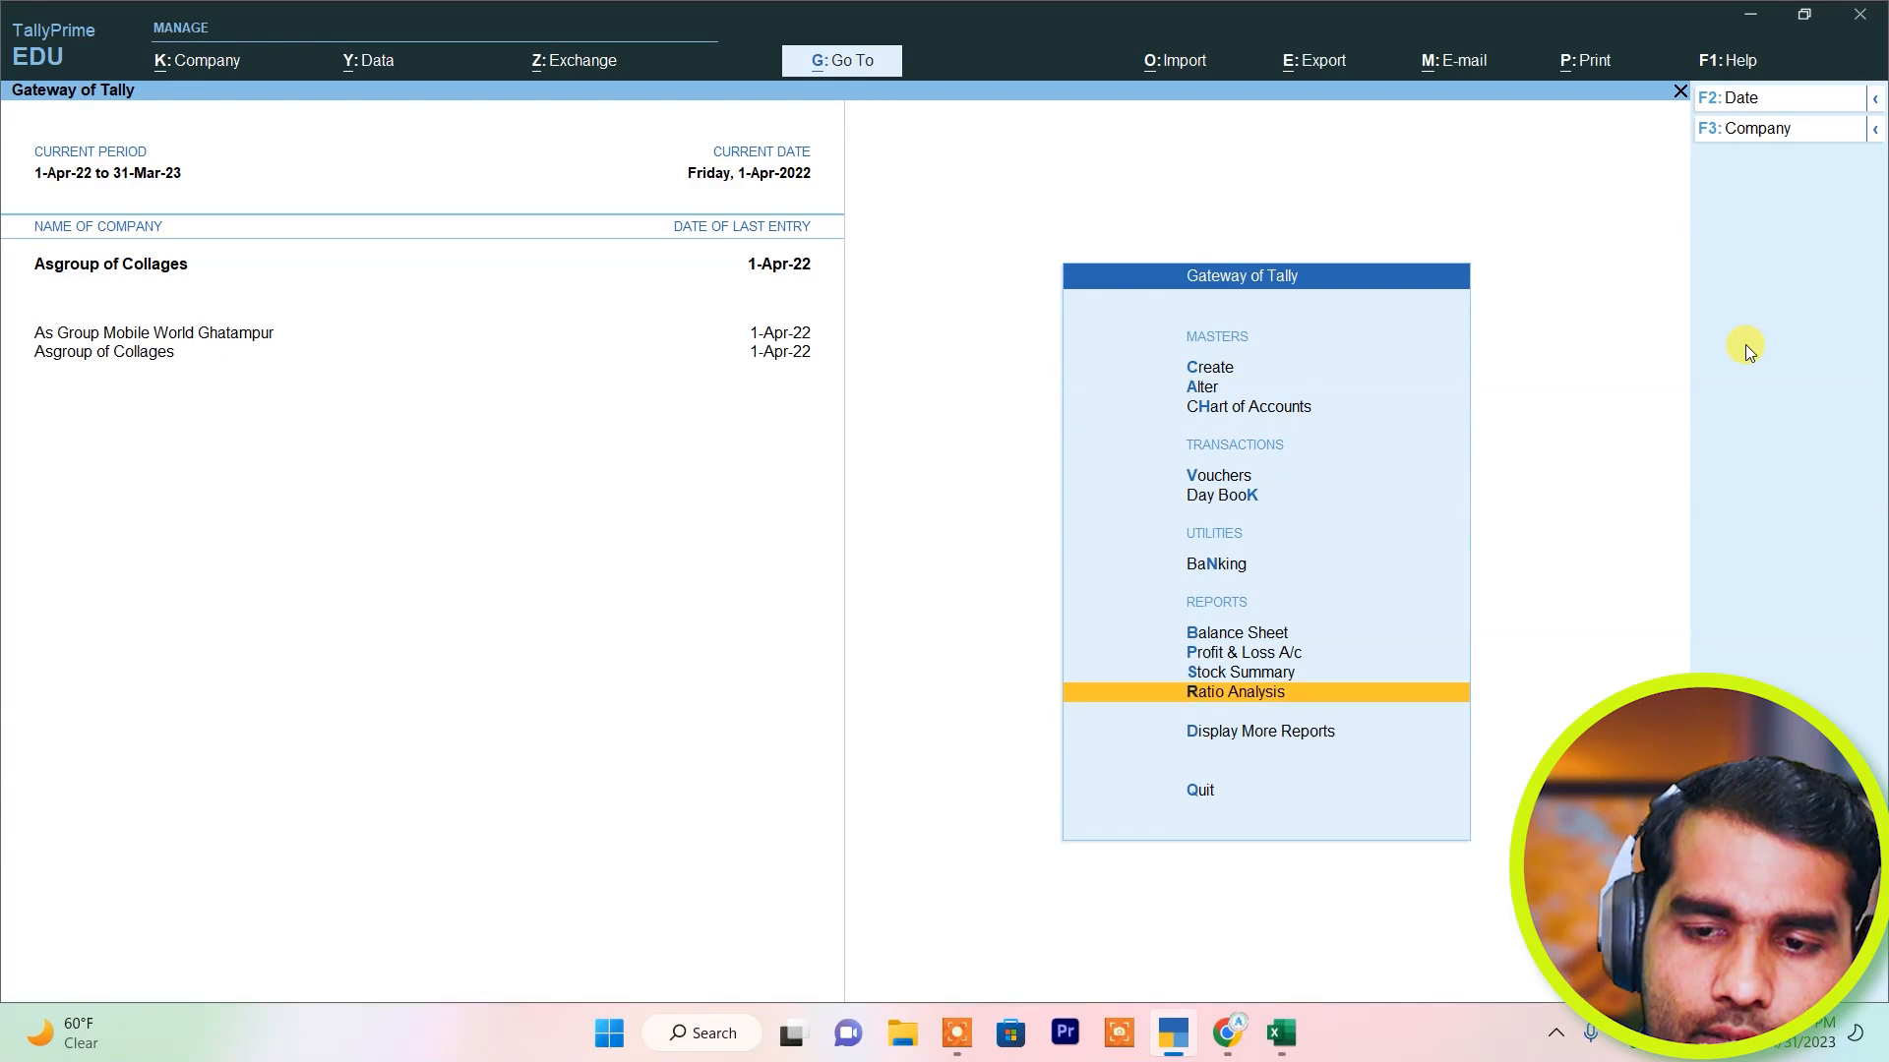
key(Return)
Open the GST Reports list from the statutory reports.
key(Down)
key(Down)
key(Down)
key(Down)
key(Down)
key(Down)
key(Down)
key(Down)
key(Down)
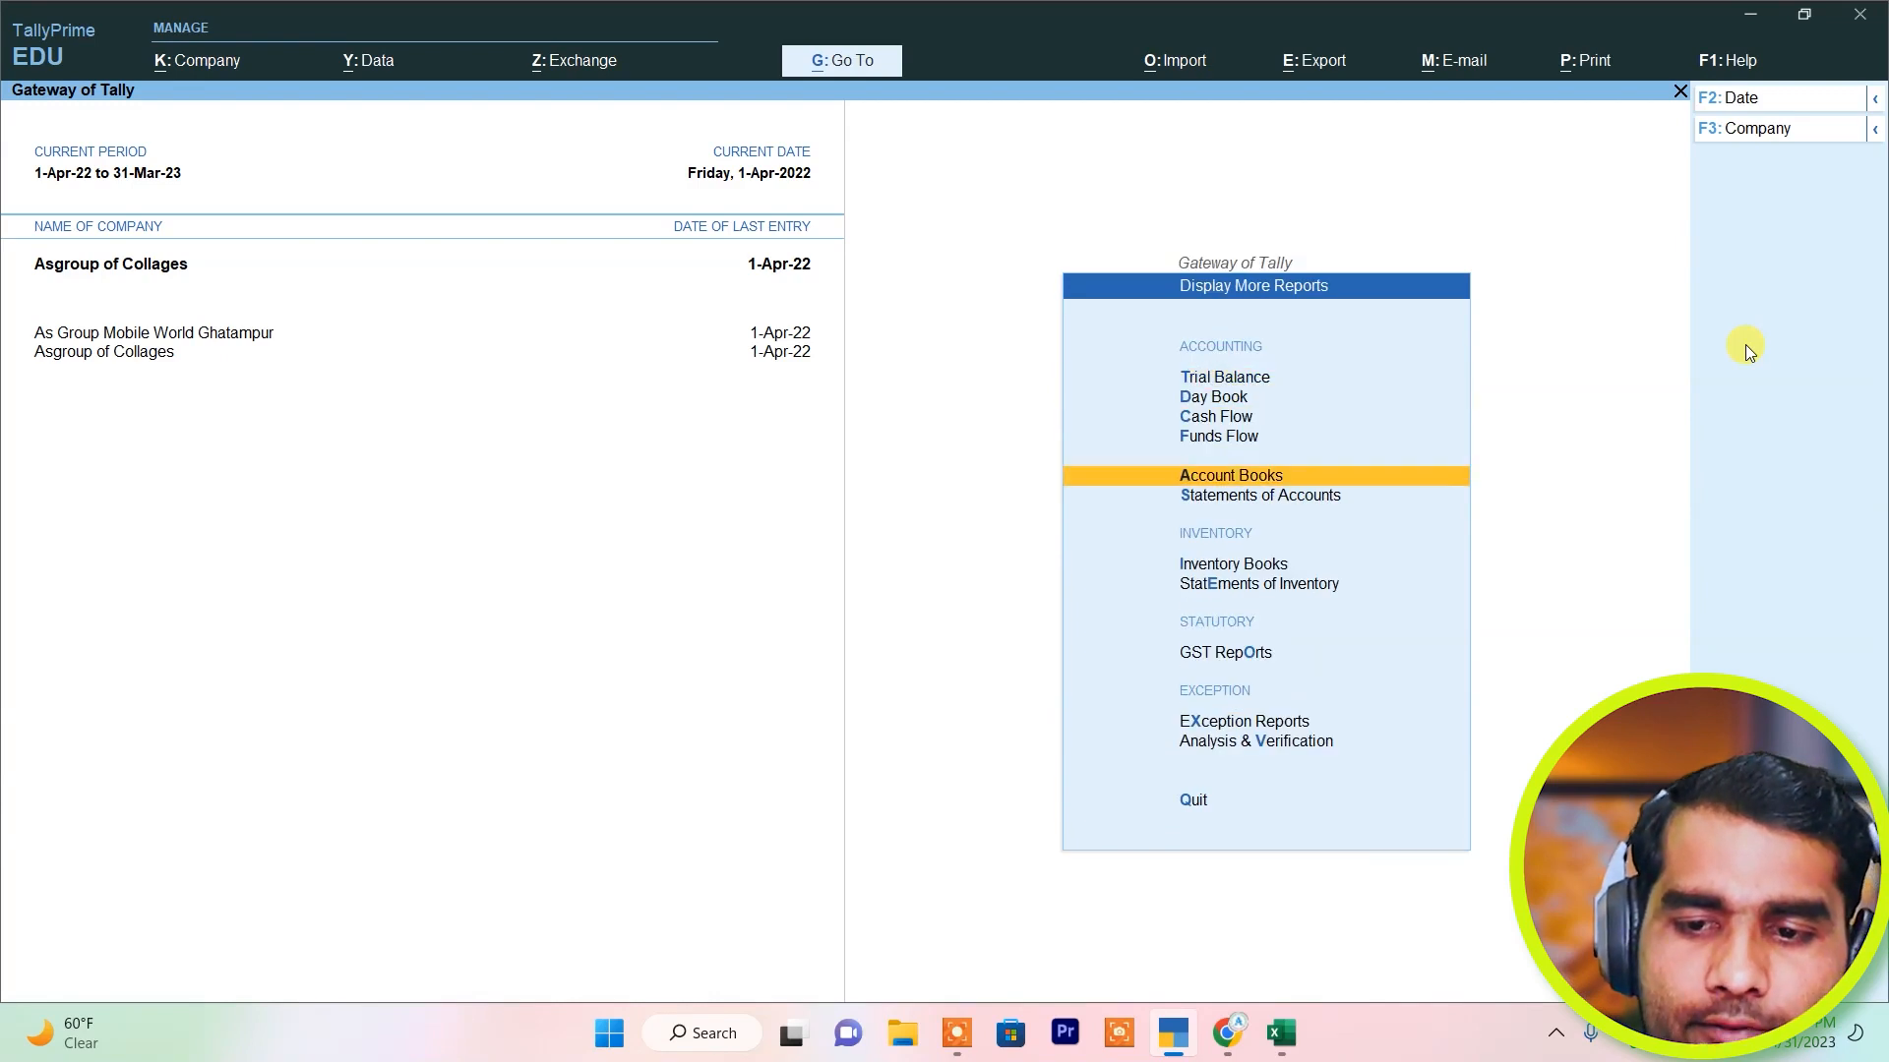
key(Up)
key(Return)
Open GSTR-2 and examine the taxable amount, tax amount and available ITC of the B2B invoices.
key(Down)
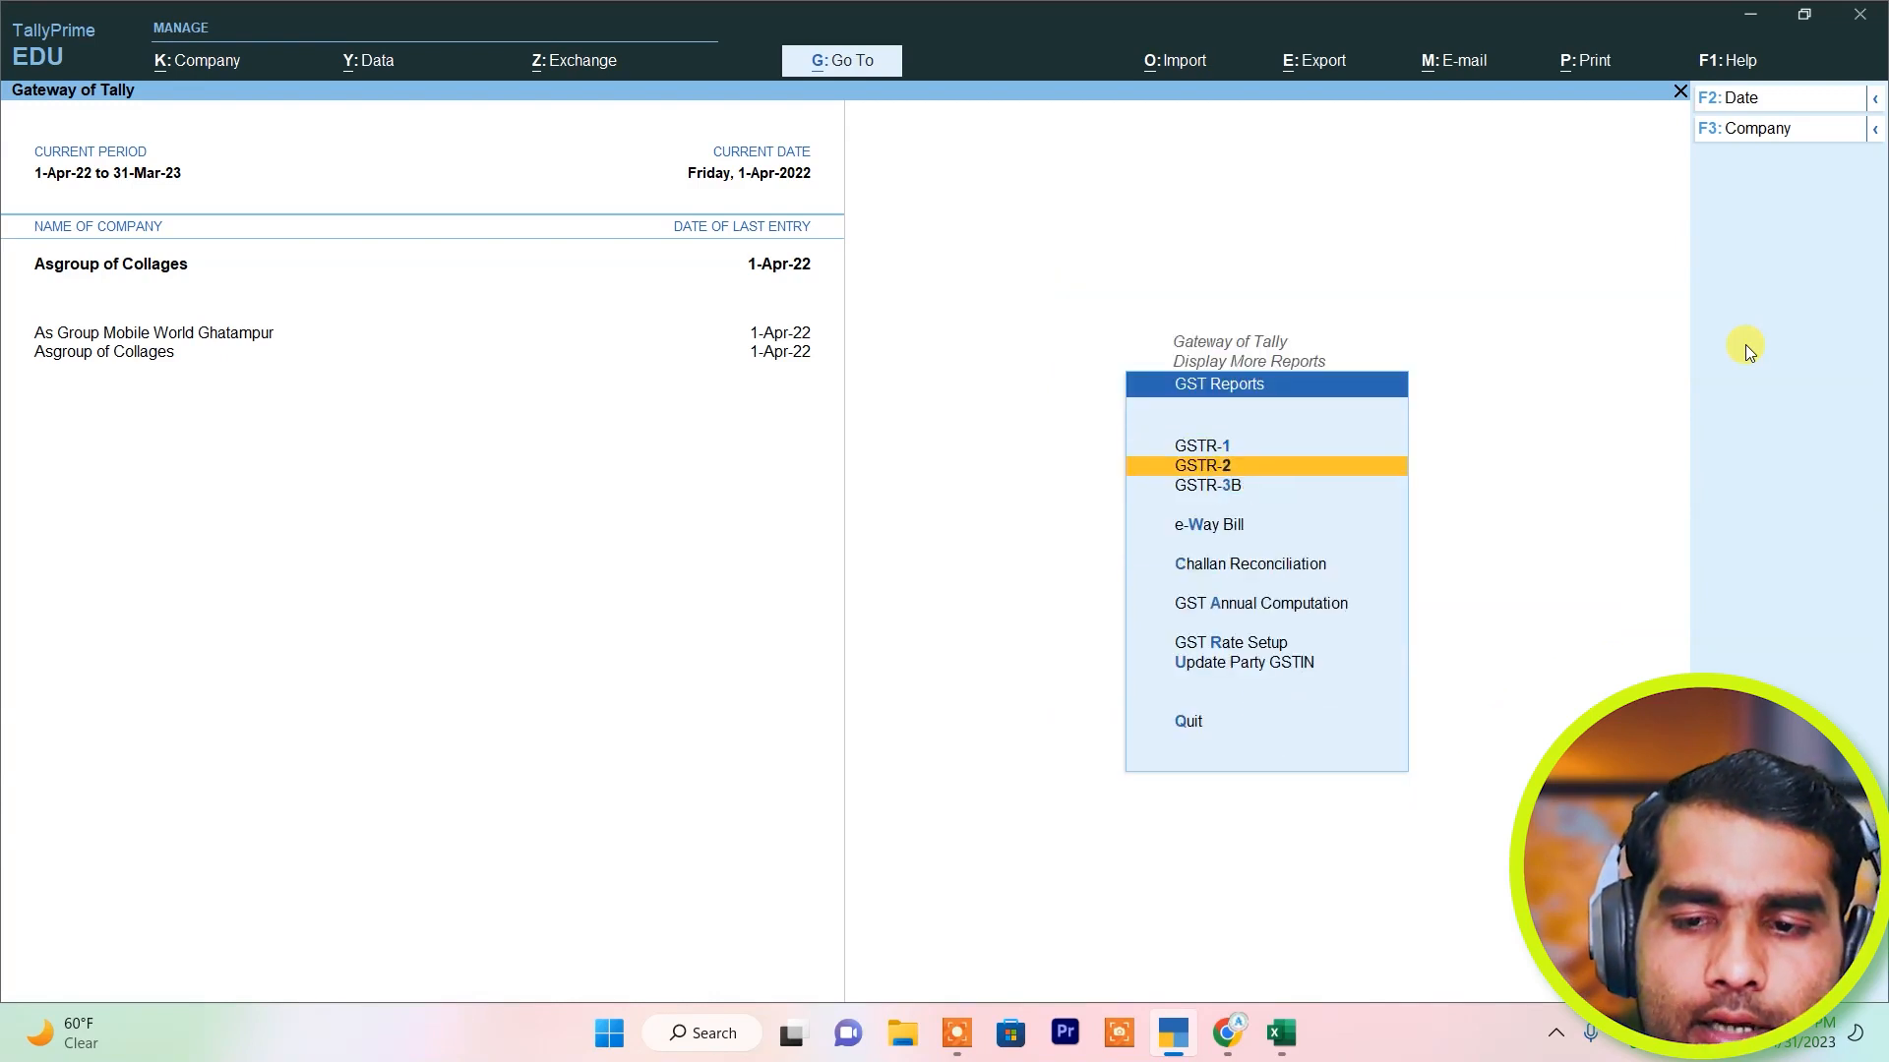
key(Return)
key(Down)
key(Down)
key(Down)
key(Down)
key(Down)
key(Down)
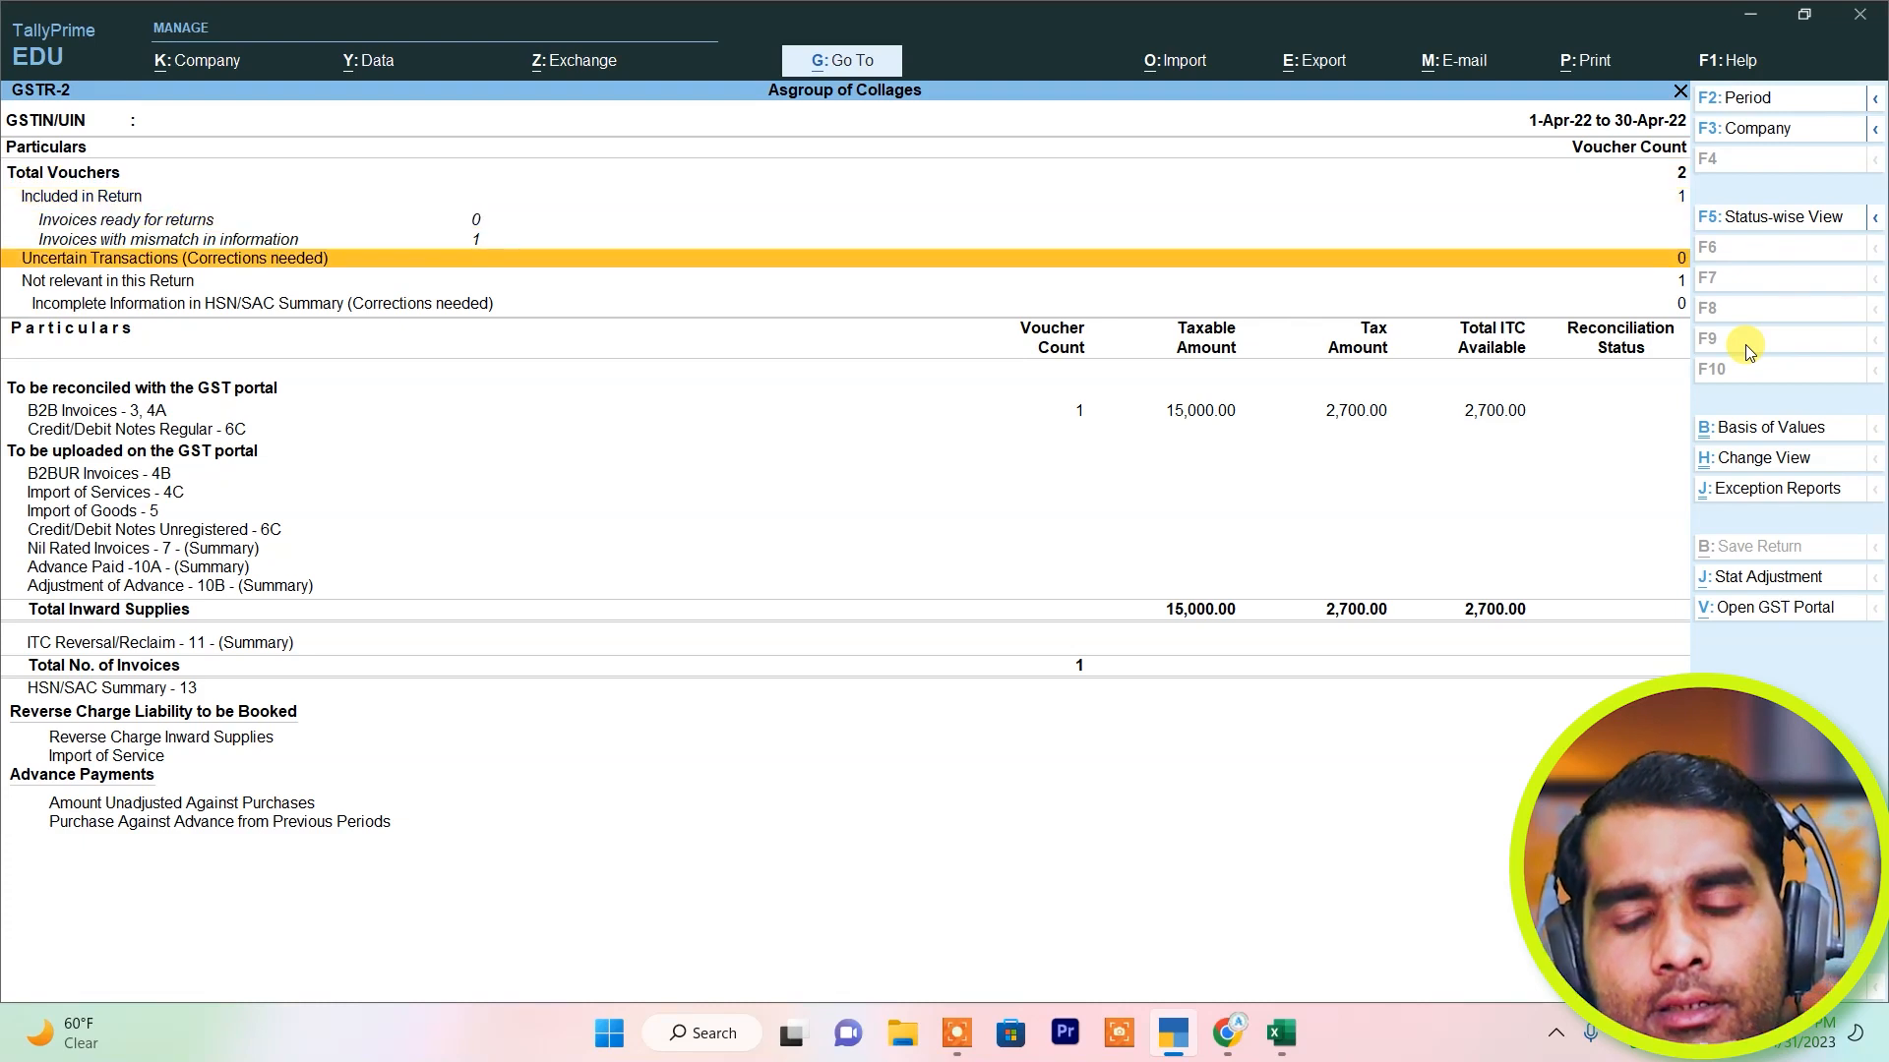
key(Up)
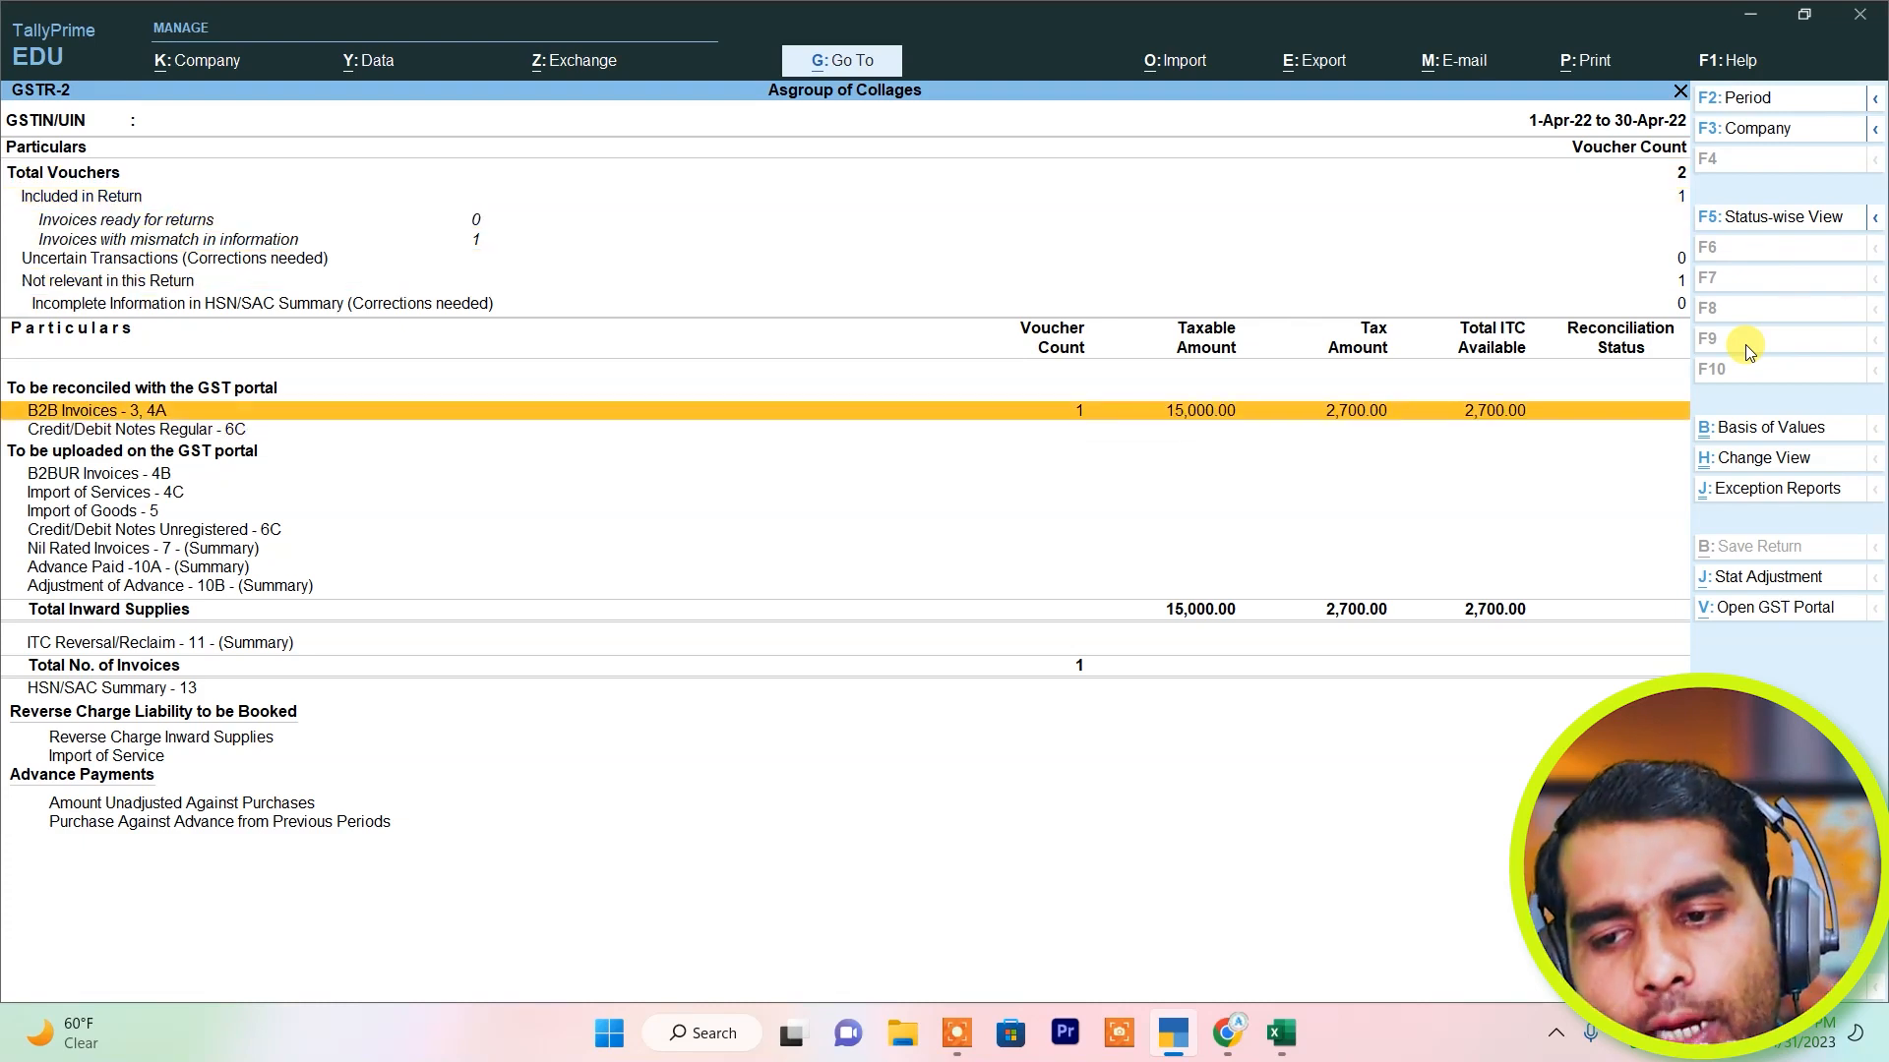
Open GSTR-3B and compare the tax on outward supplies with the eligible ITC.
key(Escape)
key(Down)
key(Return)
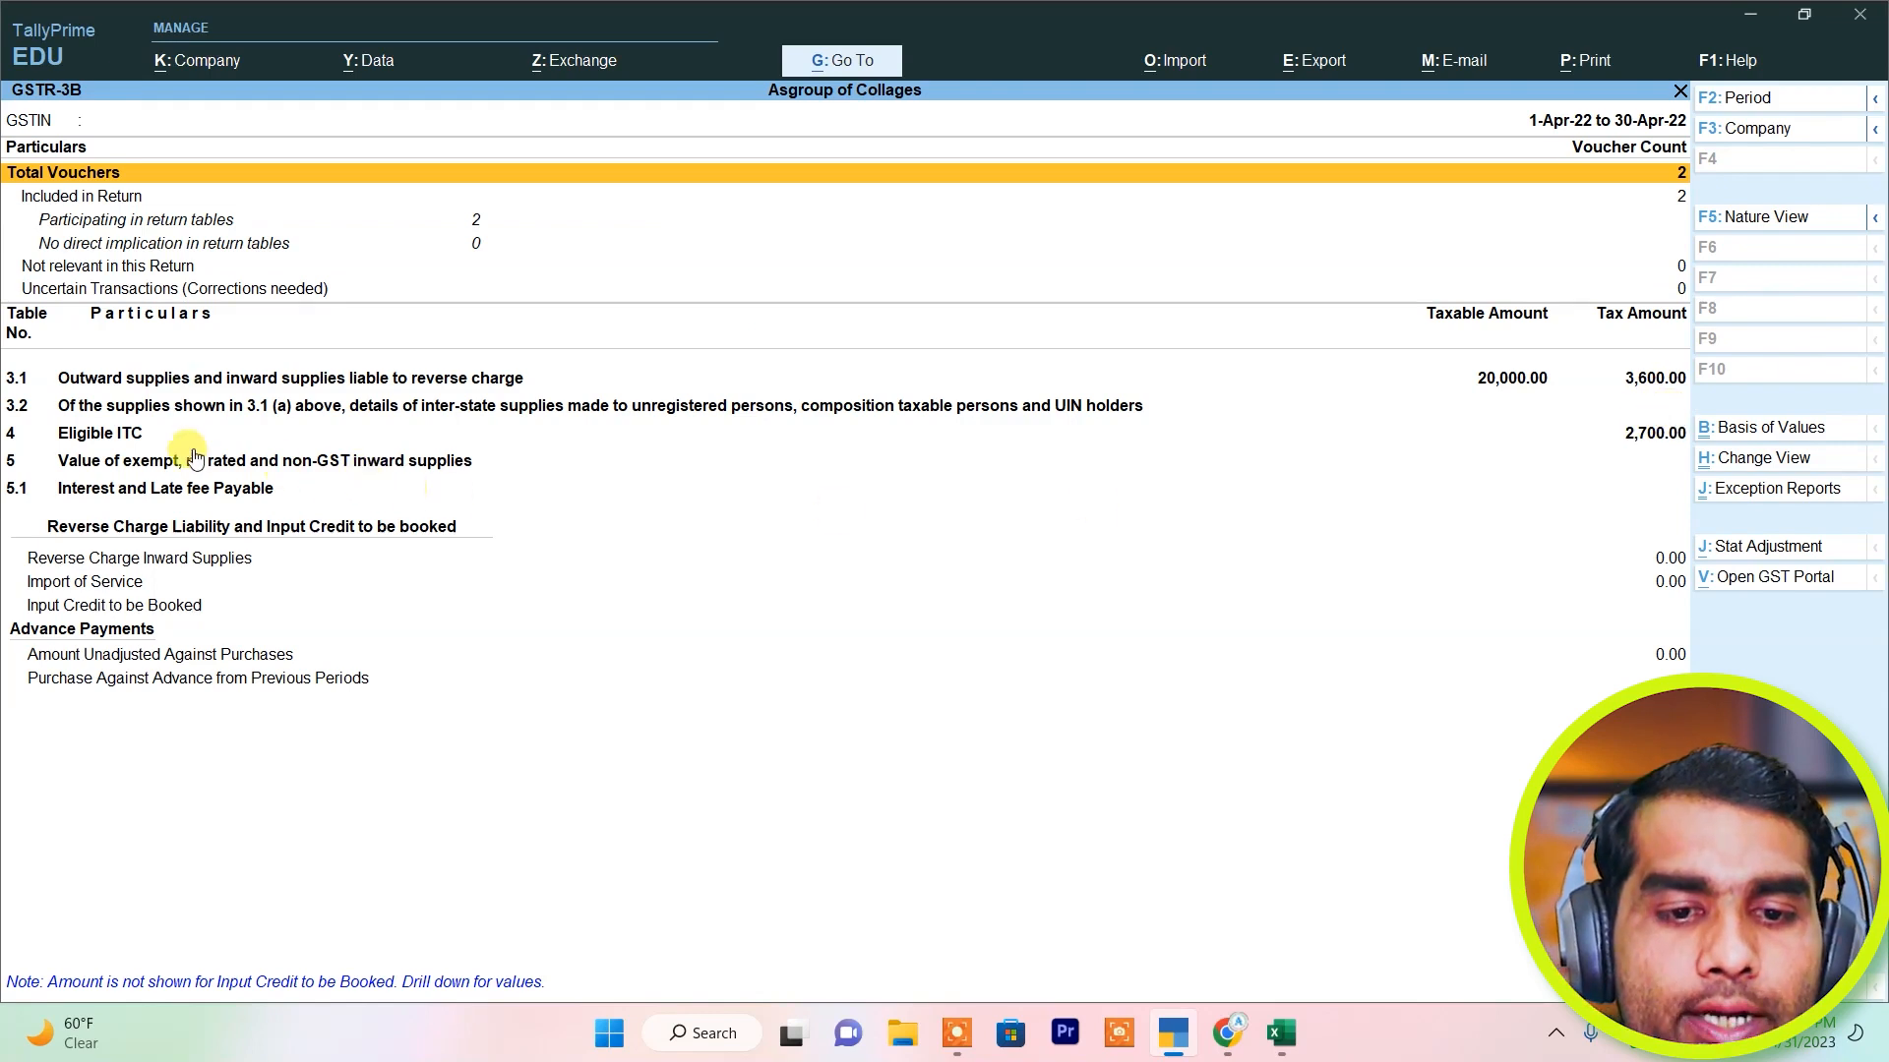
click(106, 417)
click(110, 433)
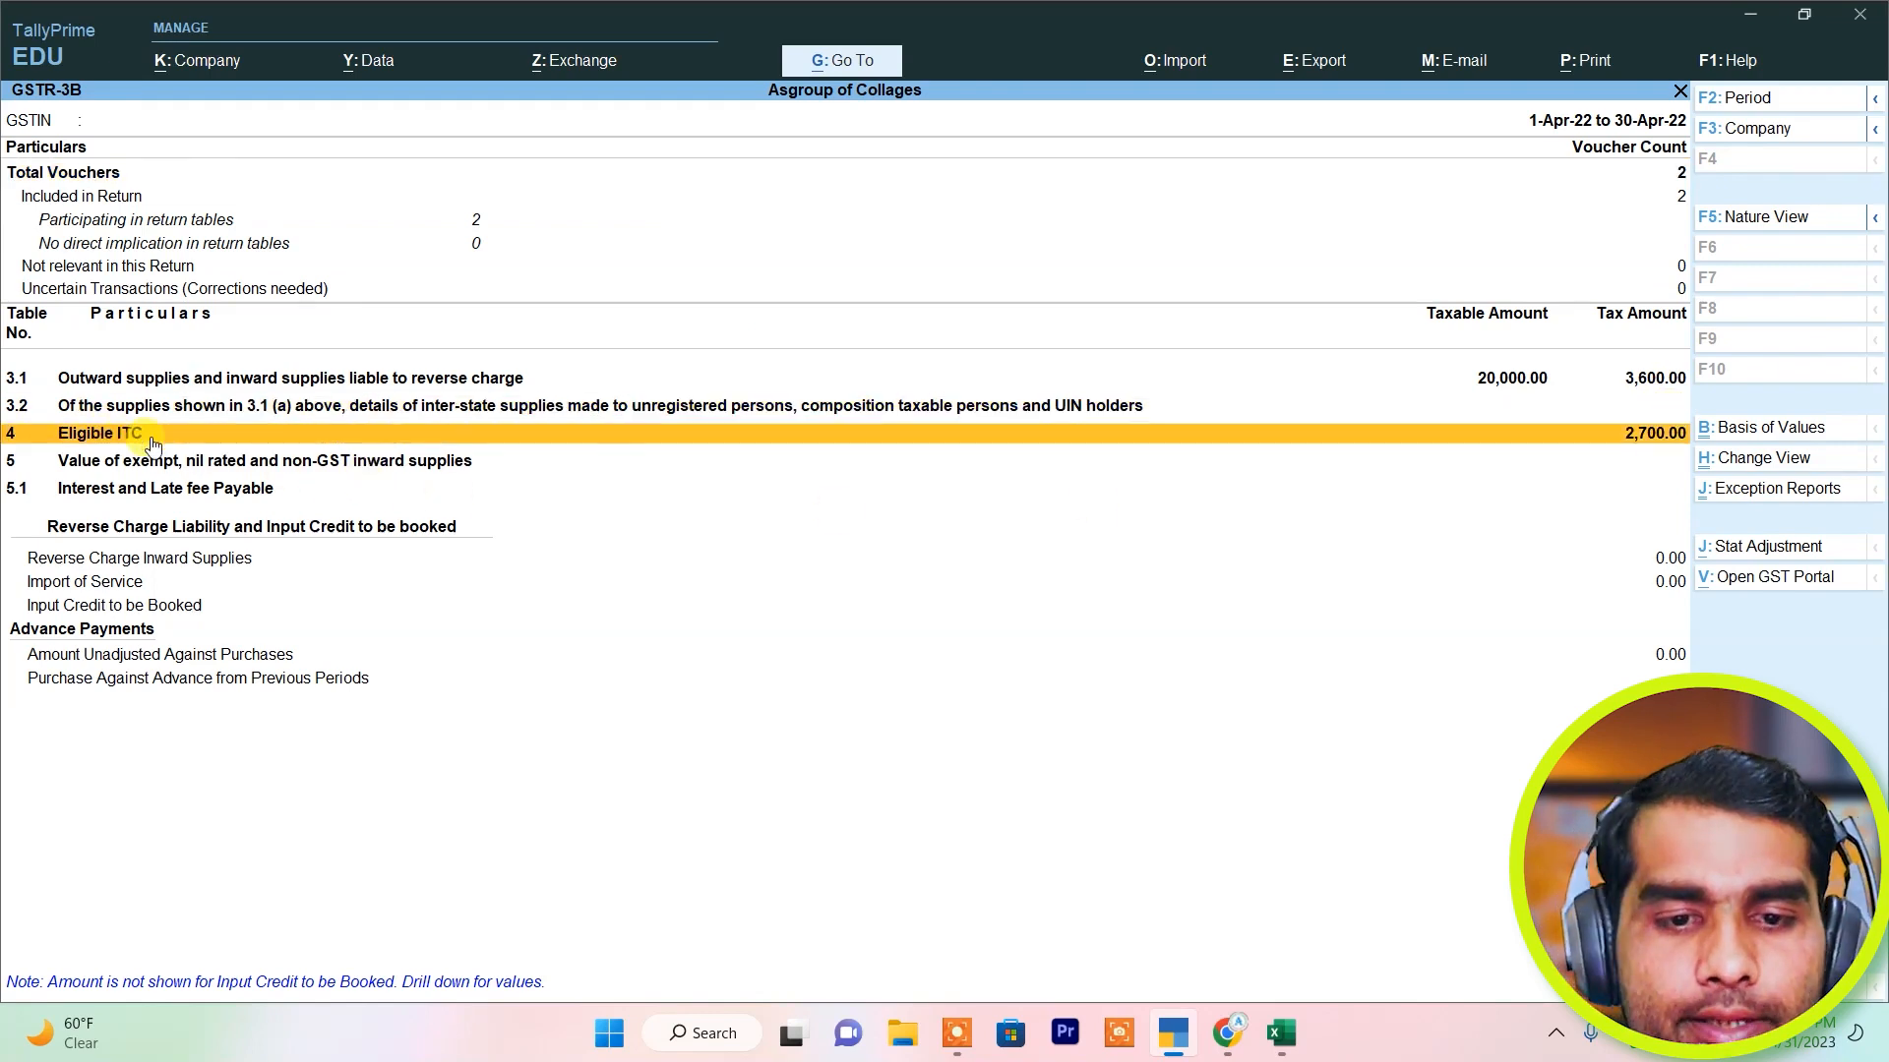
click(1663, 378)
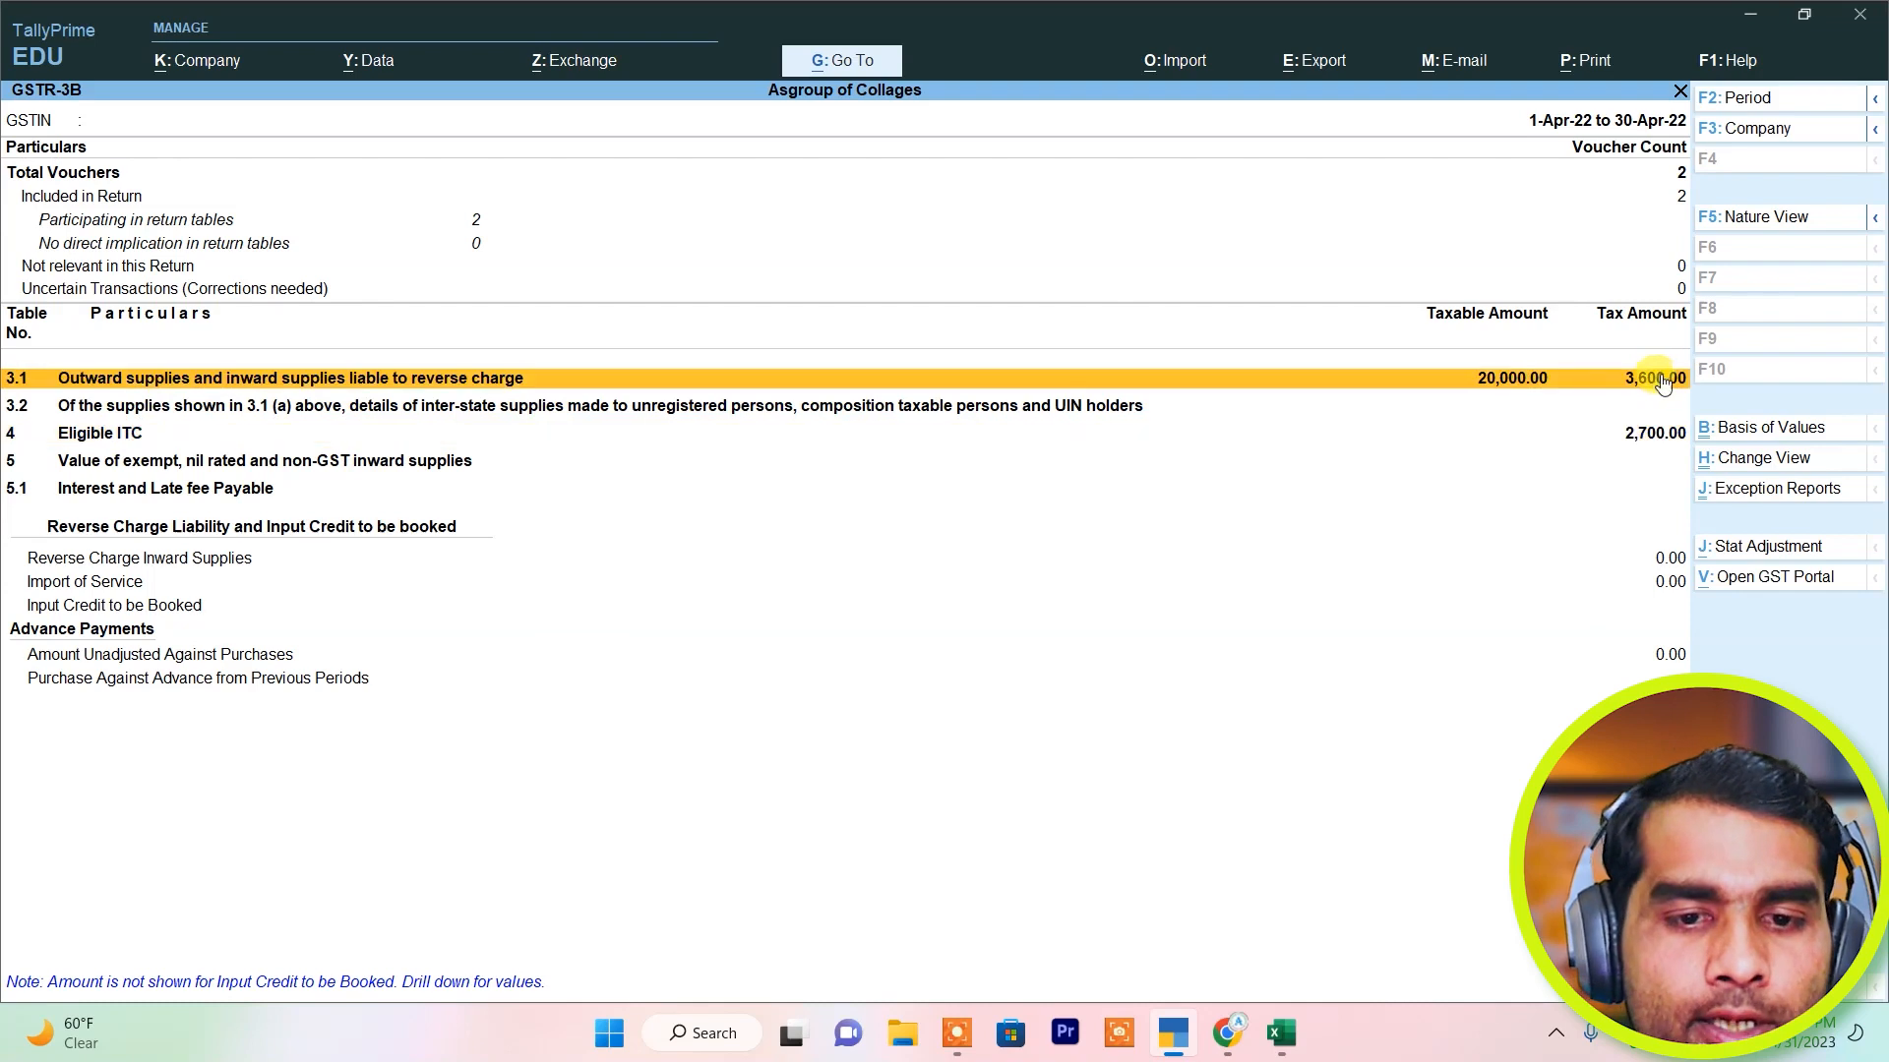
key(Down)
key(Down)
click(1682, 378)
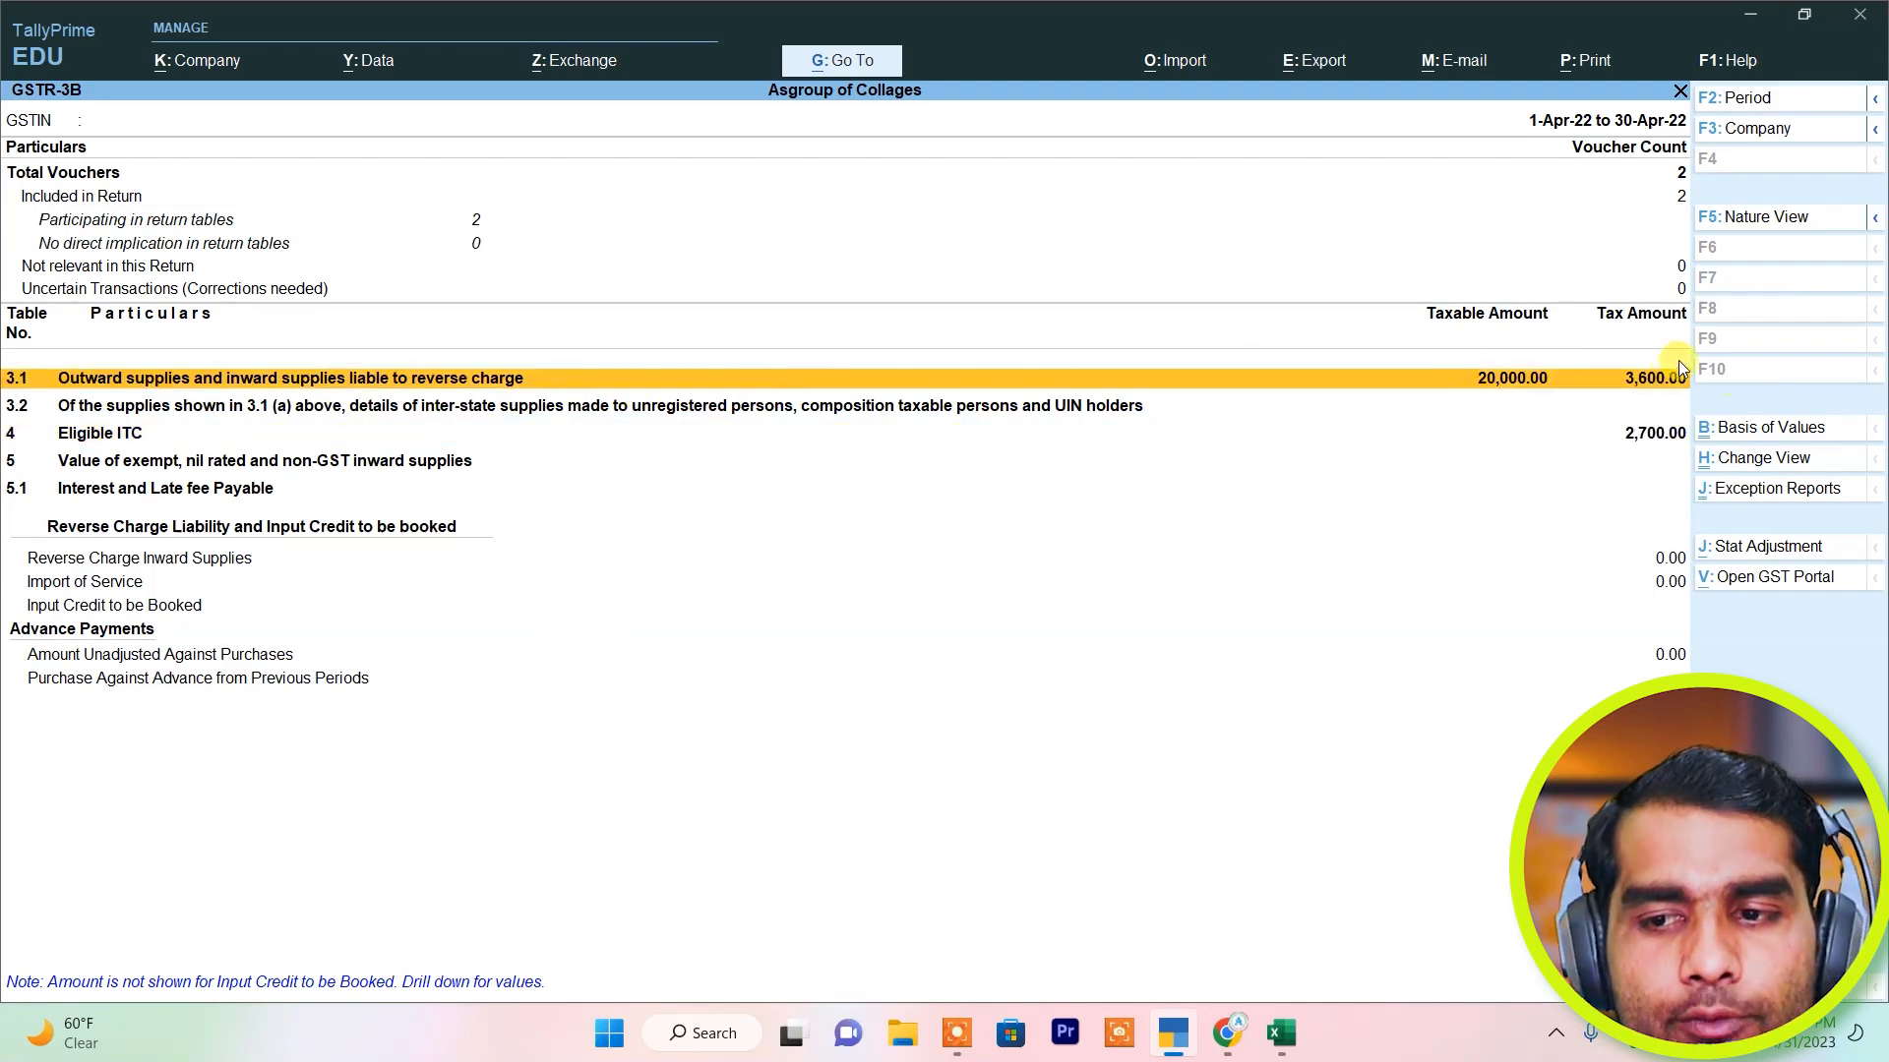